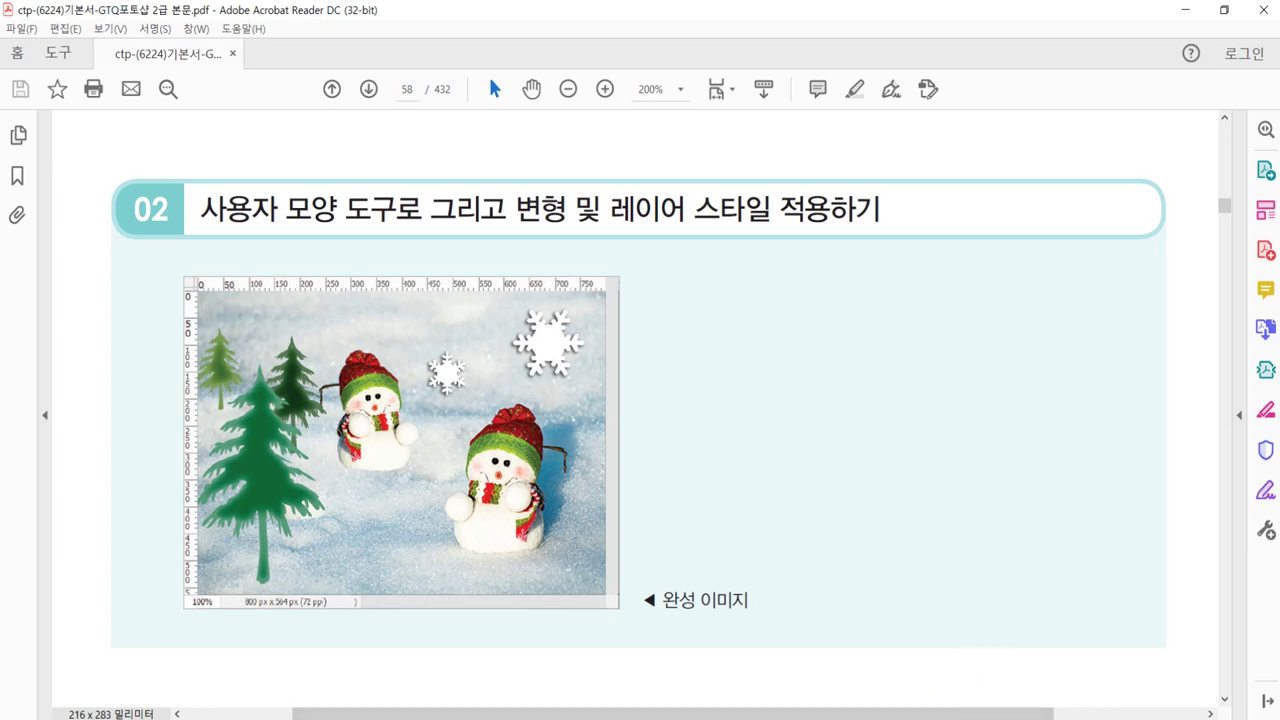
Switch to Photoshop and show the grid in both 눈사람.jpg and the finished 눈사람.psd.
key(alt+Tab)
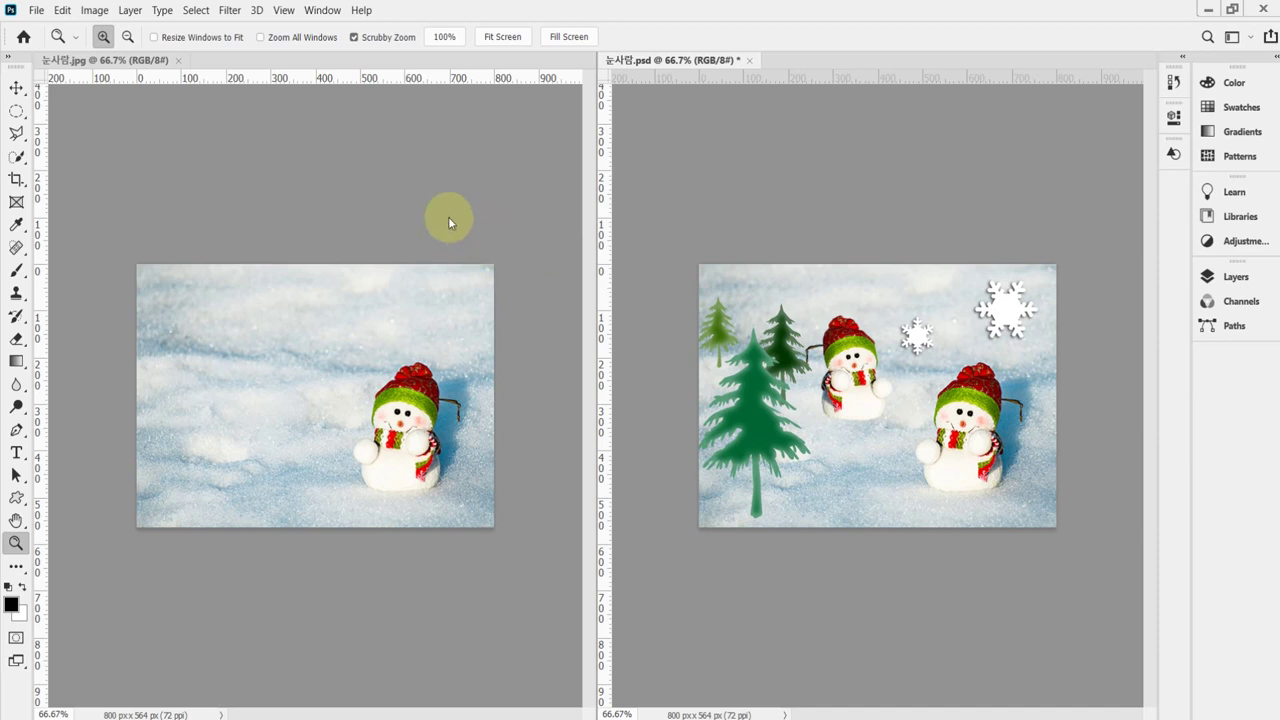
click(409, 222)
key(ctrl+apostrophe)
click(684, 274)
key(ctrl+apostrophe)
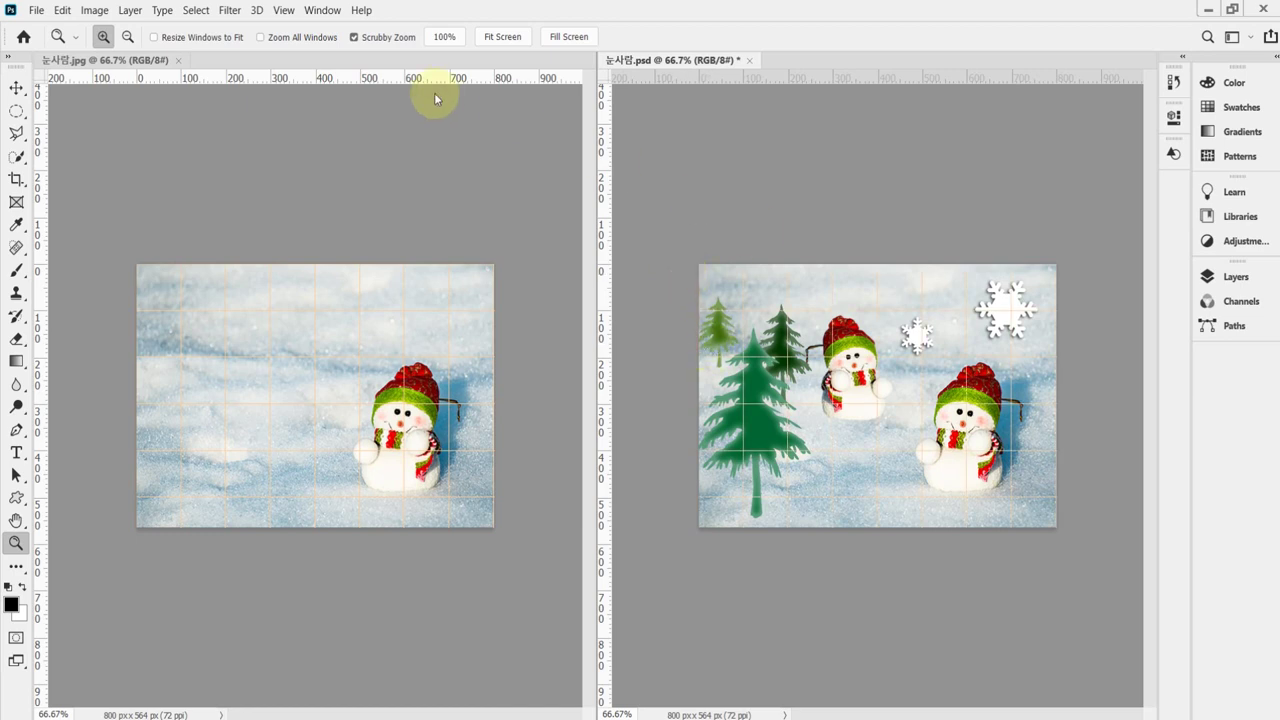
Enlarge the 눈사람.jpg view to 100% and widen its document window beside the finished reference image.
click(398, 426)
click(398, 426)
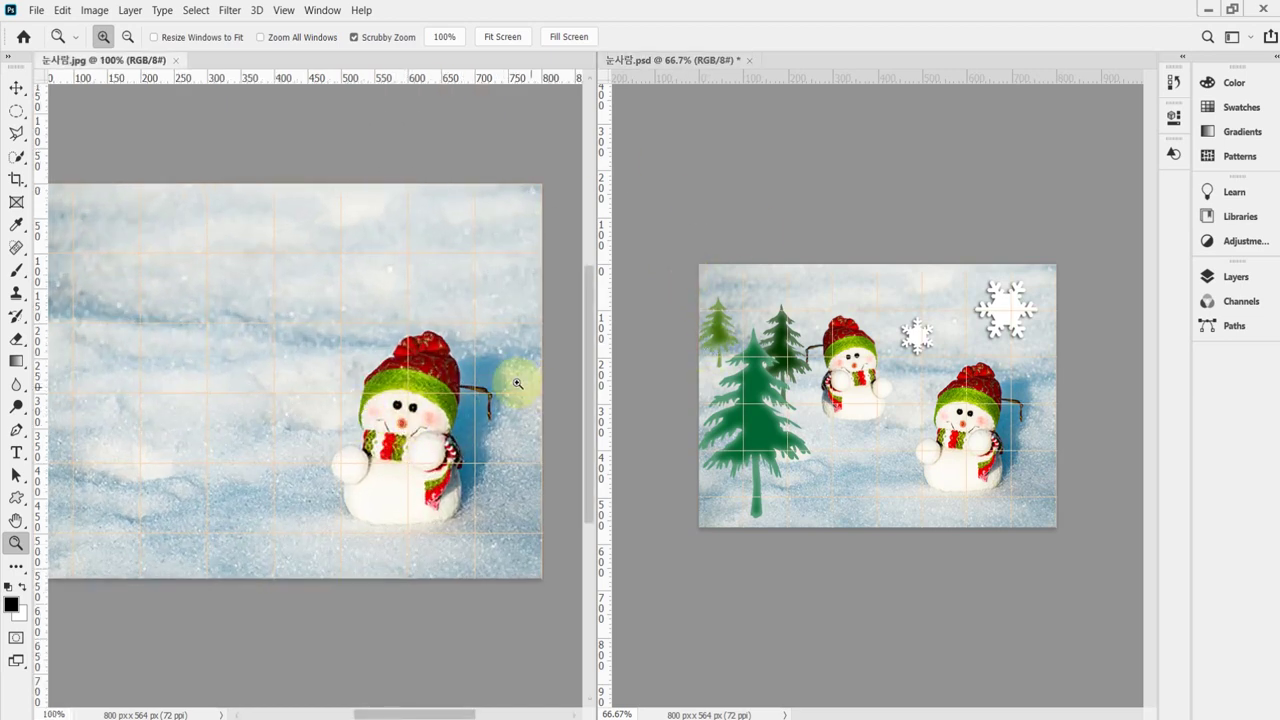
click(285, 11)
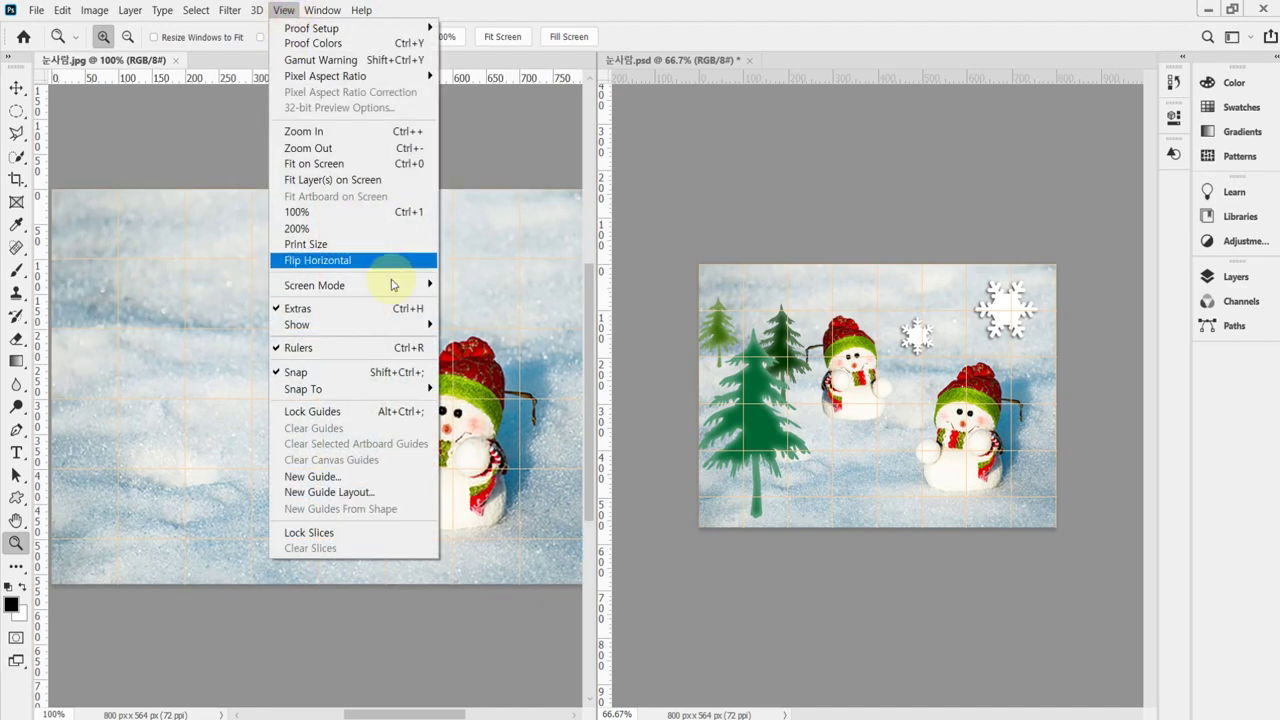
mouse_move(418, 334)
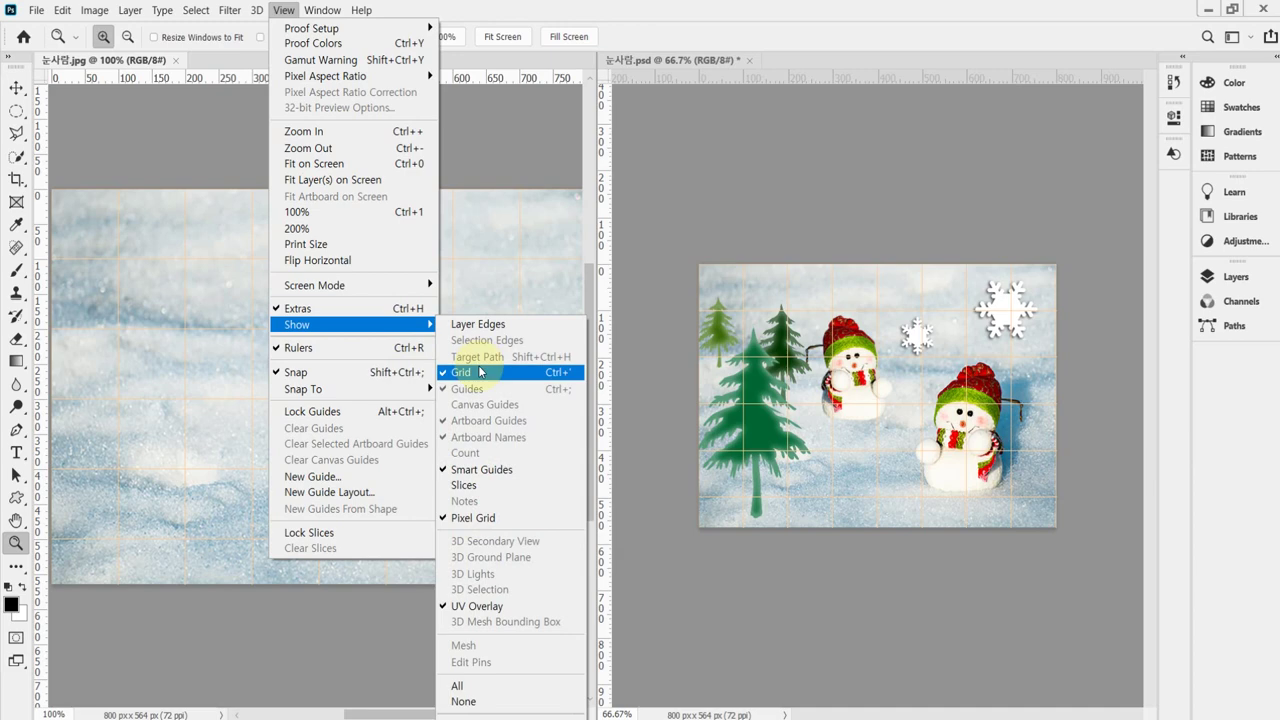
click(737, 38)
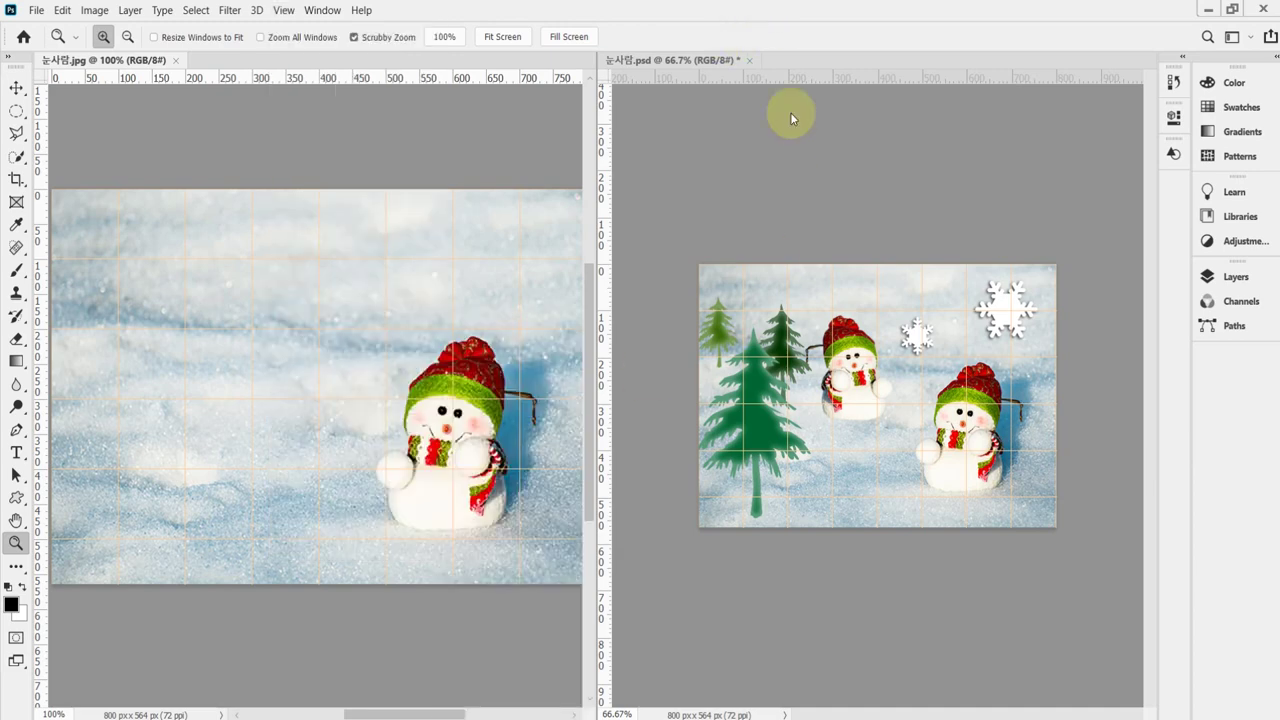
drag(595, 297, 738, 295)
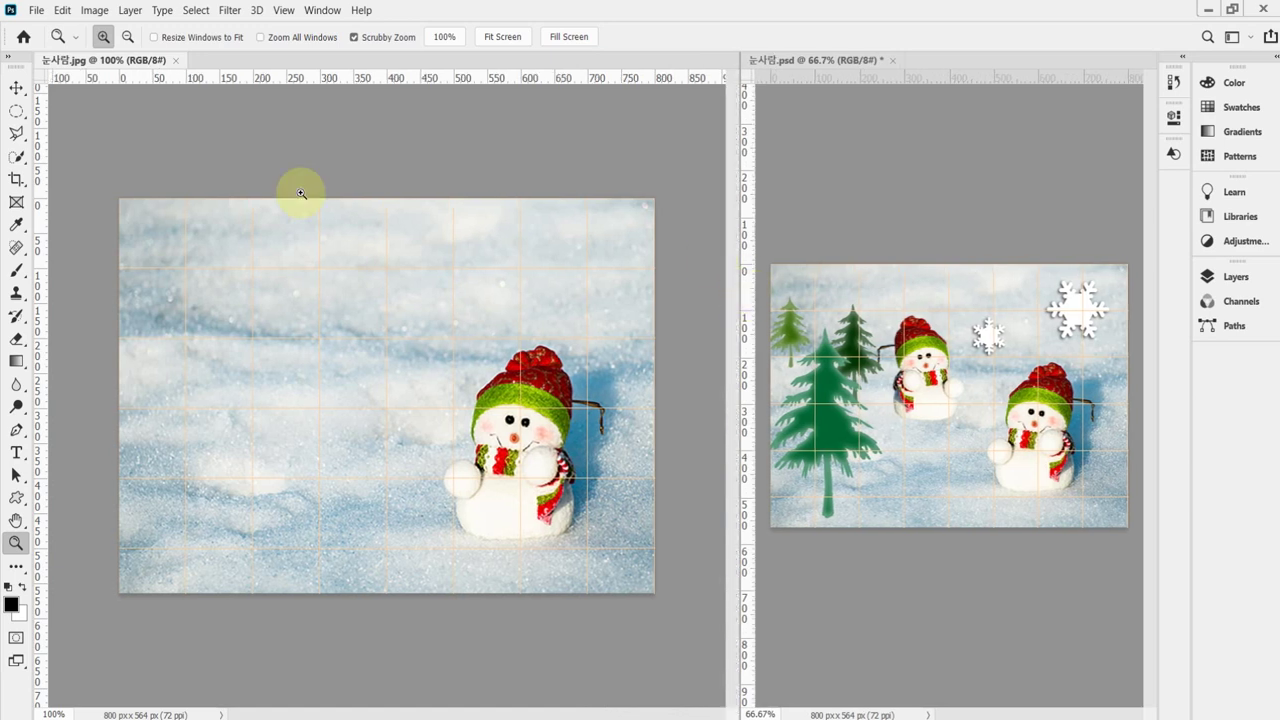
Select the snowman's face and green hat band using the Quick Selection tool with a 30 px brush.
click(16, 111)
click(16, 157)
right_click(16, 157)
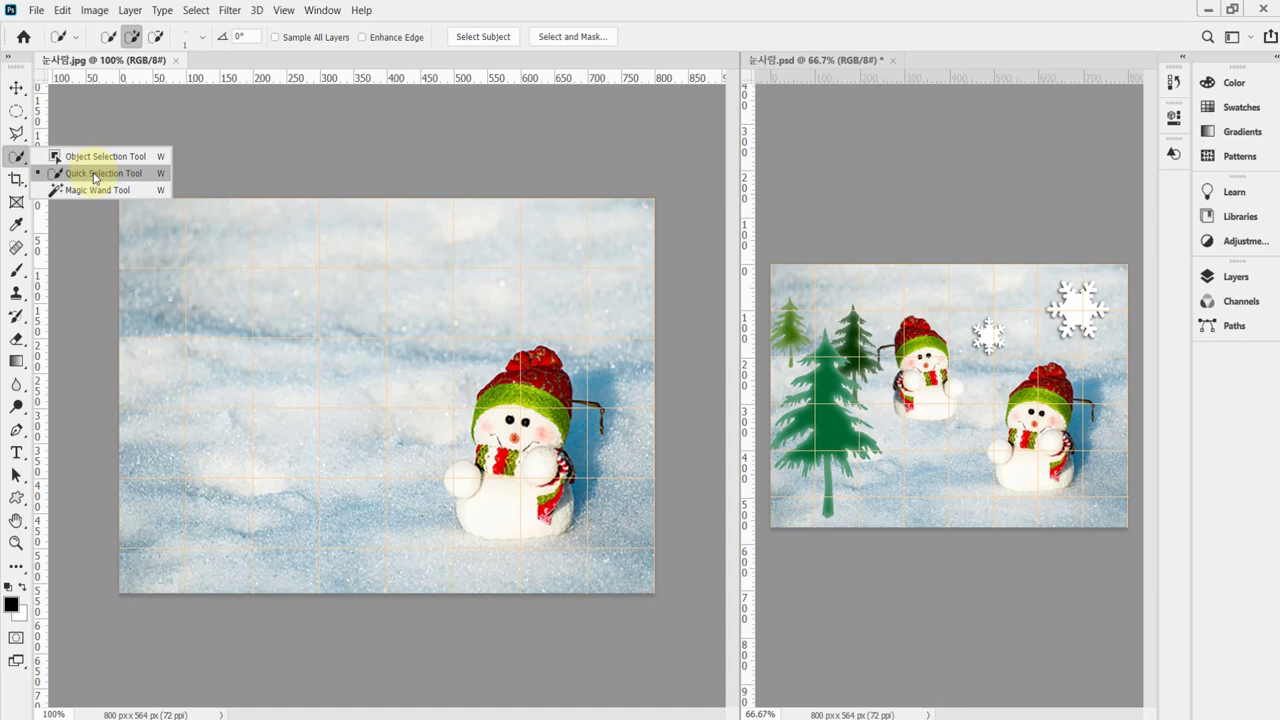
click(96, 177)
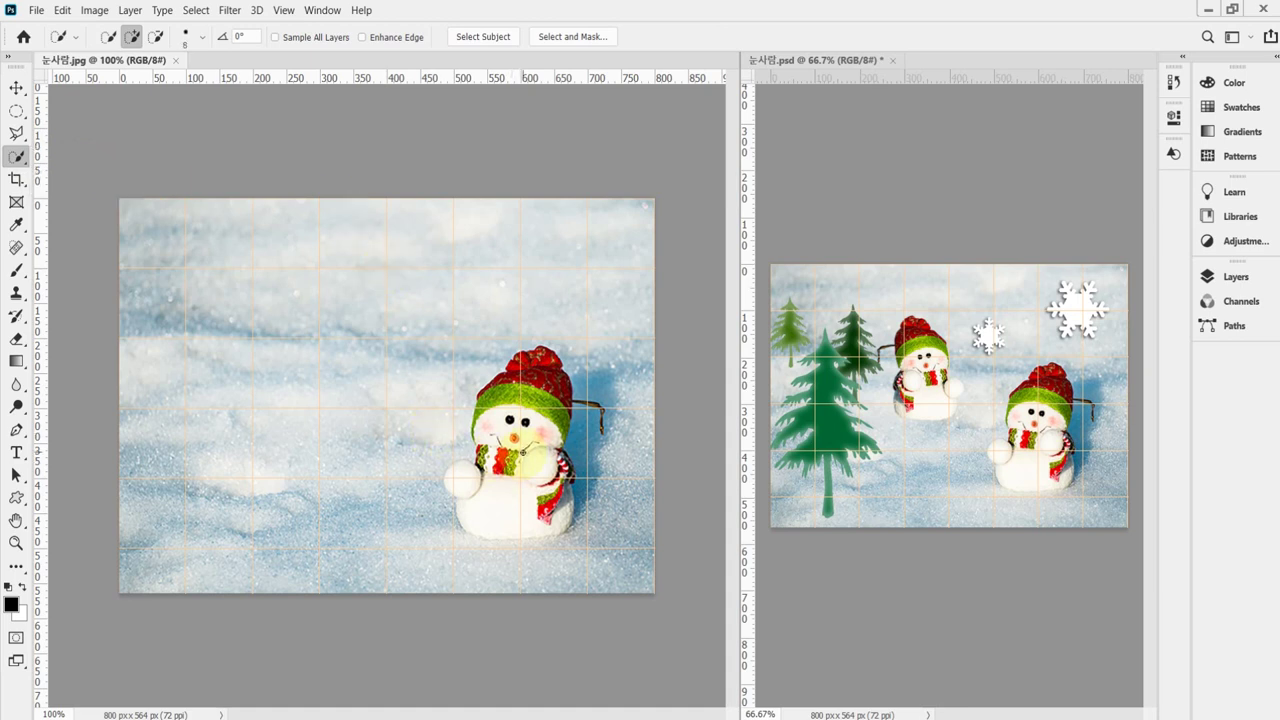
key(bracketright)
key(bracketright)
key(bracketright)
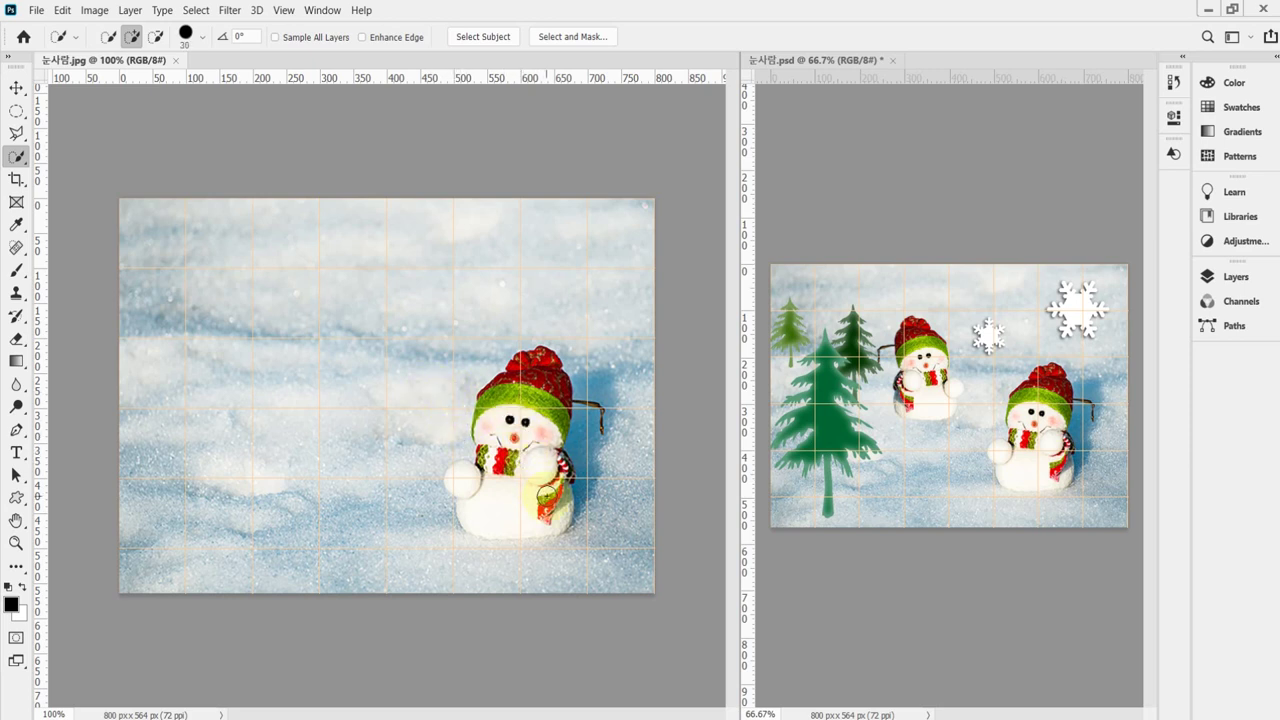
drag(525, 414, 515, 440)
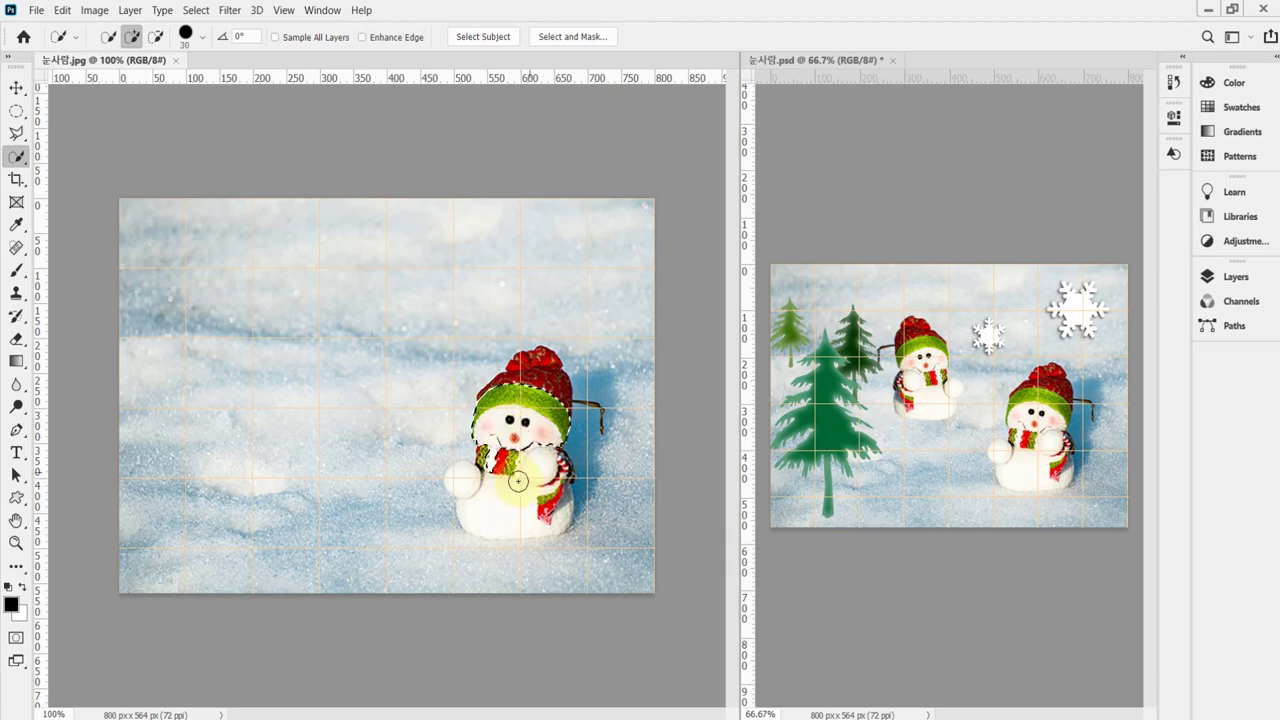
Add the snowman's white body, scarf end and red hat to the selection, reducing the brush to 10 px.
scroll(509, 486, up, 5)
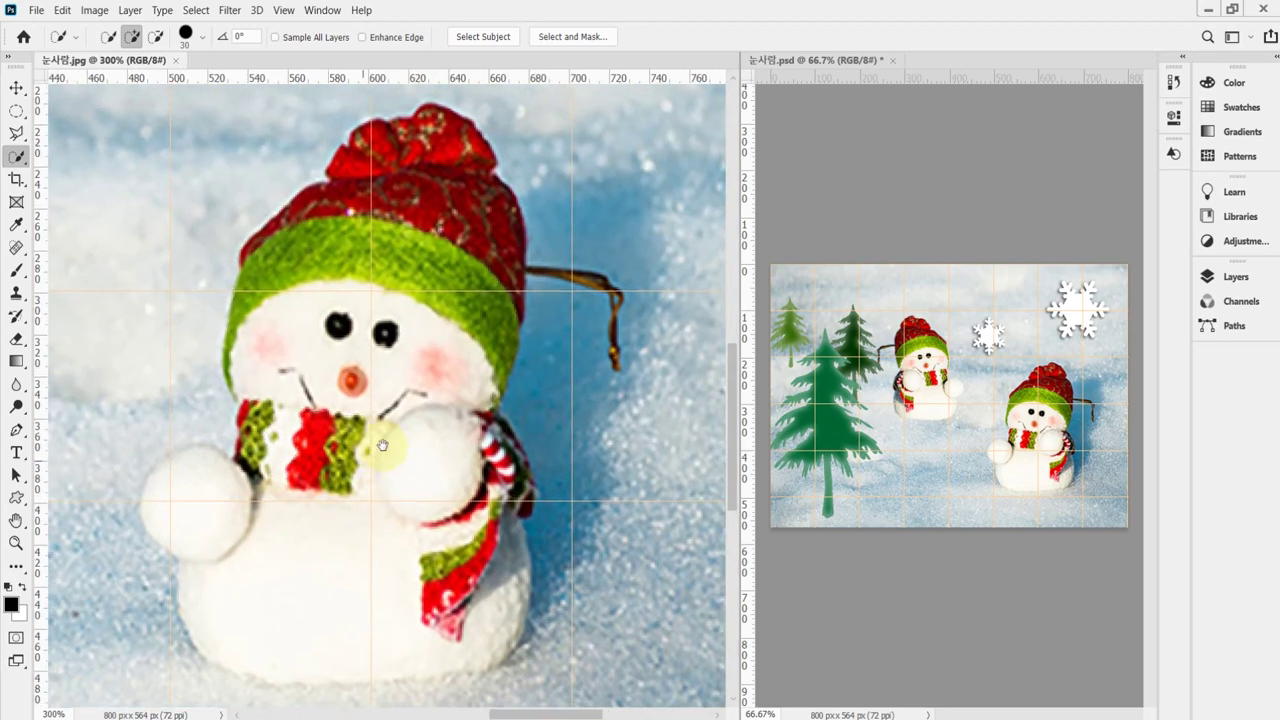
mouse_move(370, 518)
mouse_down()
mouse_move(389, 444)
mouse_move(296, 582)
mouse_move(226, 496)
mouse_move(286, 457)
mouse_move(229, 480)
mouse_move(205, 467)
mouse_move(428, 472)
mouse_move(481, 594)
mouse_up()
key(bracketleft)
key(bracketleft)
key(bracketleft)
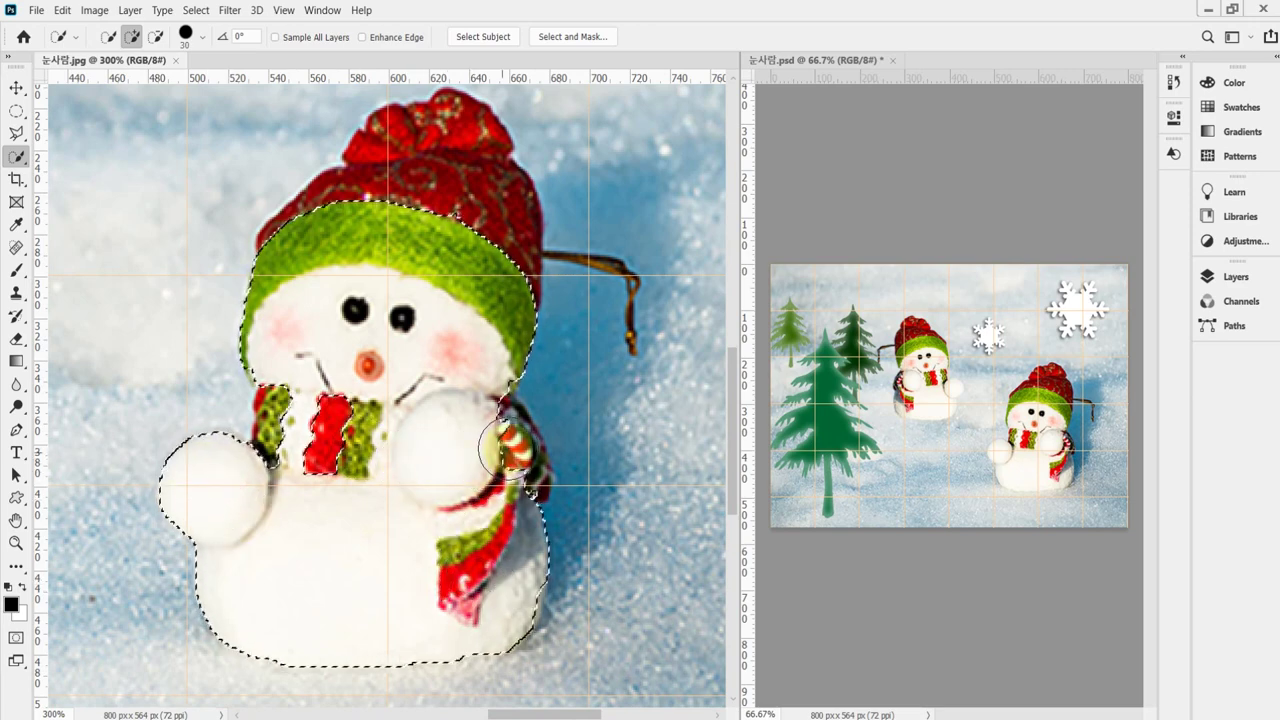
key(bracketleft)
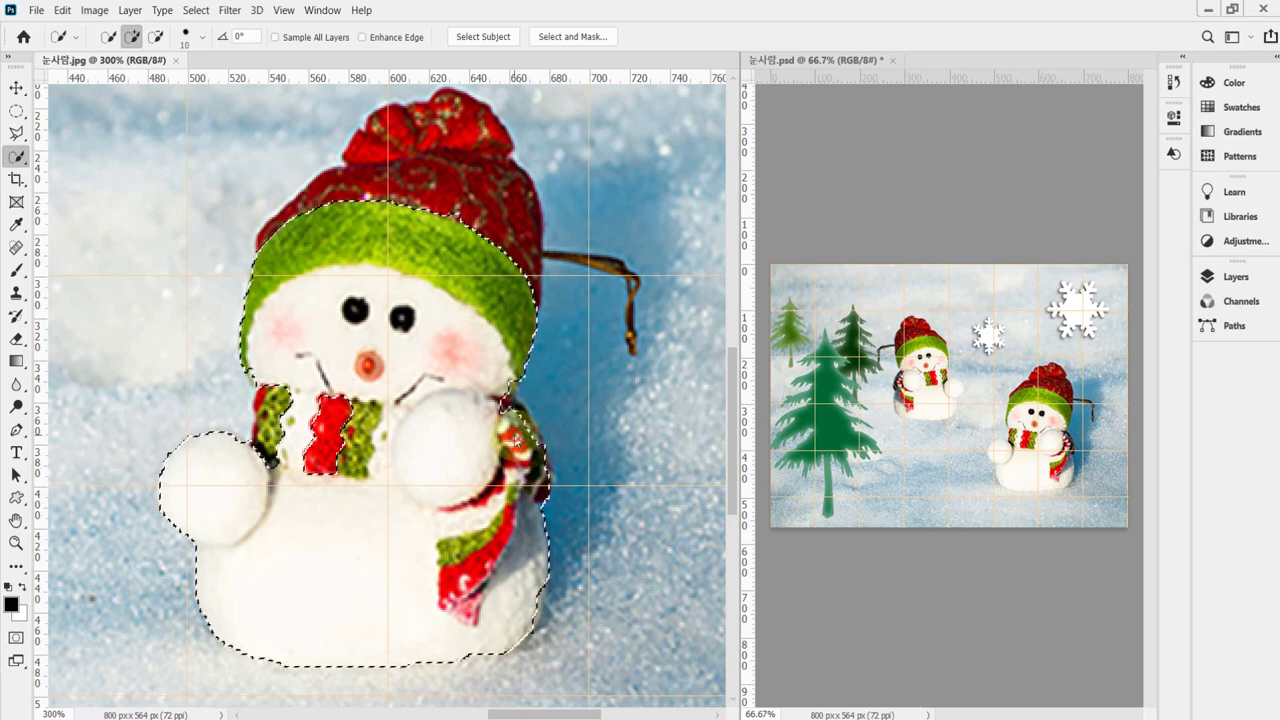
mouse_move(512, 428)
mouse_down()
mouse_move(491, 458)
mouse_move(429, 137)
mouse_move(384, 204)
mouse_move(501, 204)
mouse_move(437, 262)
mouse_up()
Add the rest of the neck scarf to the selection with the brush reduced to about 6 px.
key(bracketleft)
key(bracketleft)
key(bracketleft)
key(bracketleft)
mouse_move(370, 385)
mouse_down()
mouse_move(390, 355)
mouse_move(323, 472)
mouse_up()
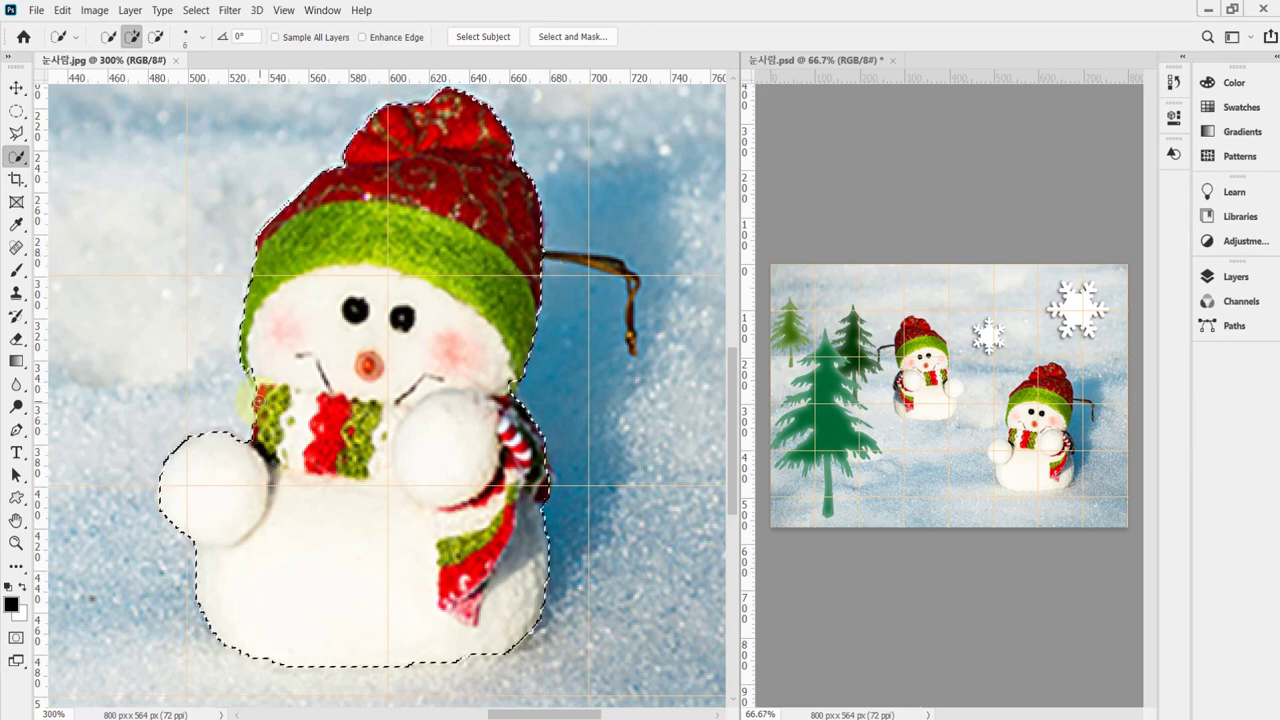
Add the thin cord sticking out of the hat down to its tip to the selection, using a 1 px brush.
key(bracketleft)
key(bracketleft)
key(bracketleft)
key(bracketleft)
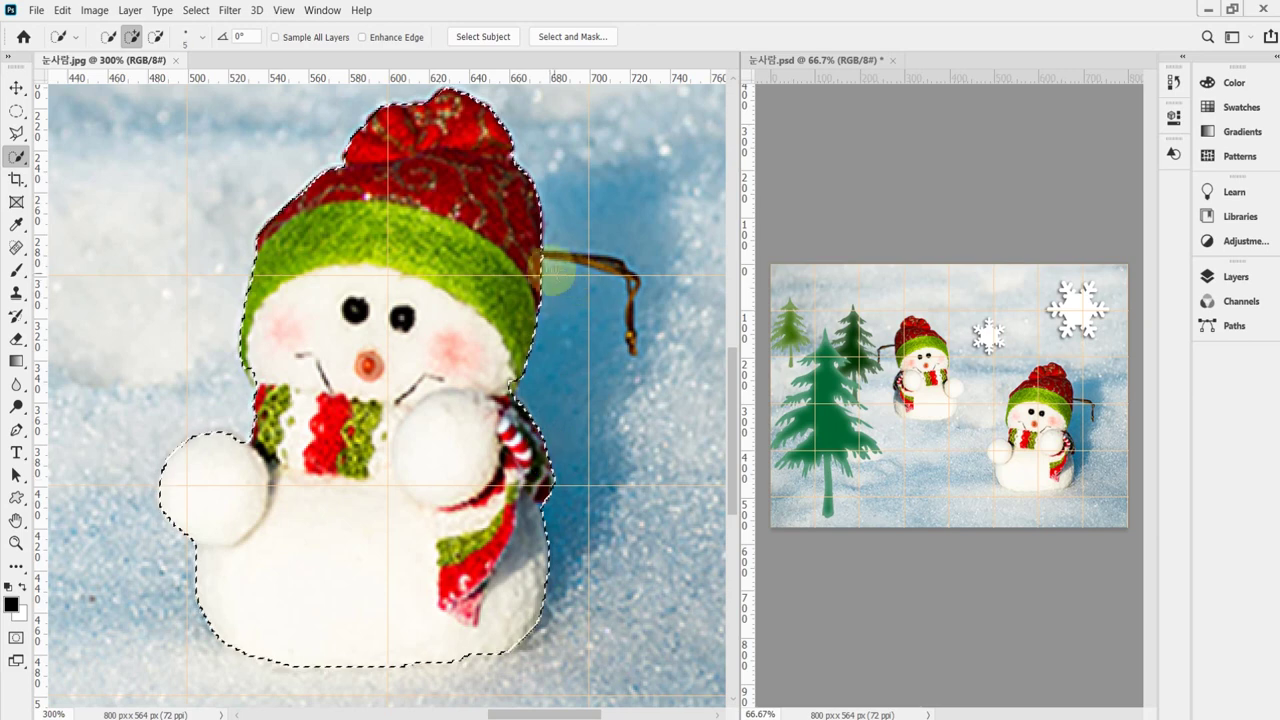
key(bracketleft)
mouse_move(557, 251)
mouse_down()
mouse_move(625, 267)
mouse_move(640, 298)
mouse_move(631, 349)
mouse_up()
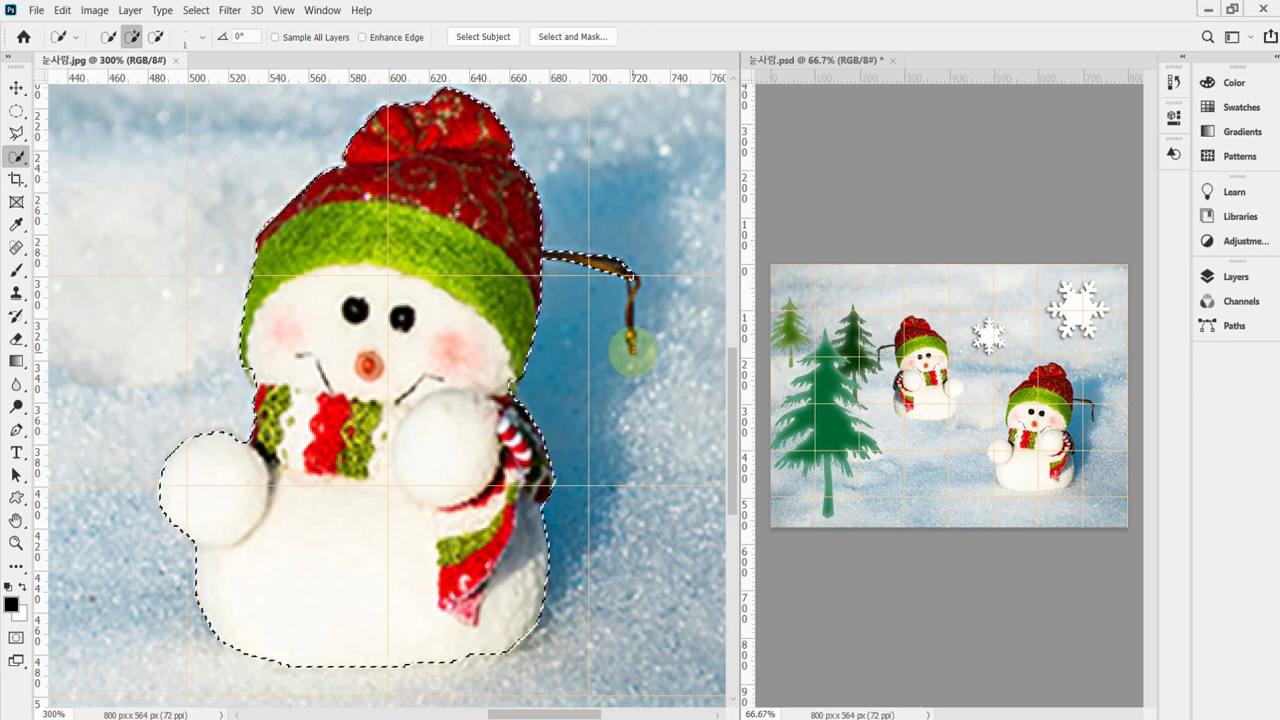
mouse_move(636, 297)
mouse_down()
mouse_move(629, 277)
mouse_move(634, 348)
mouse_up()
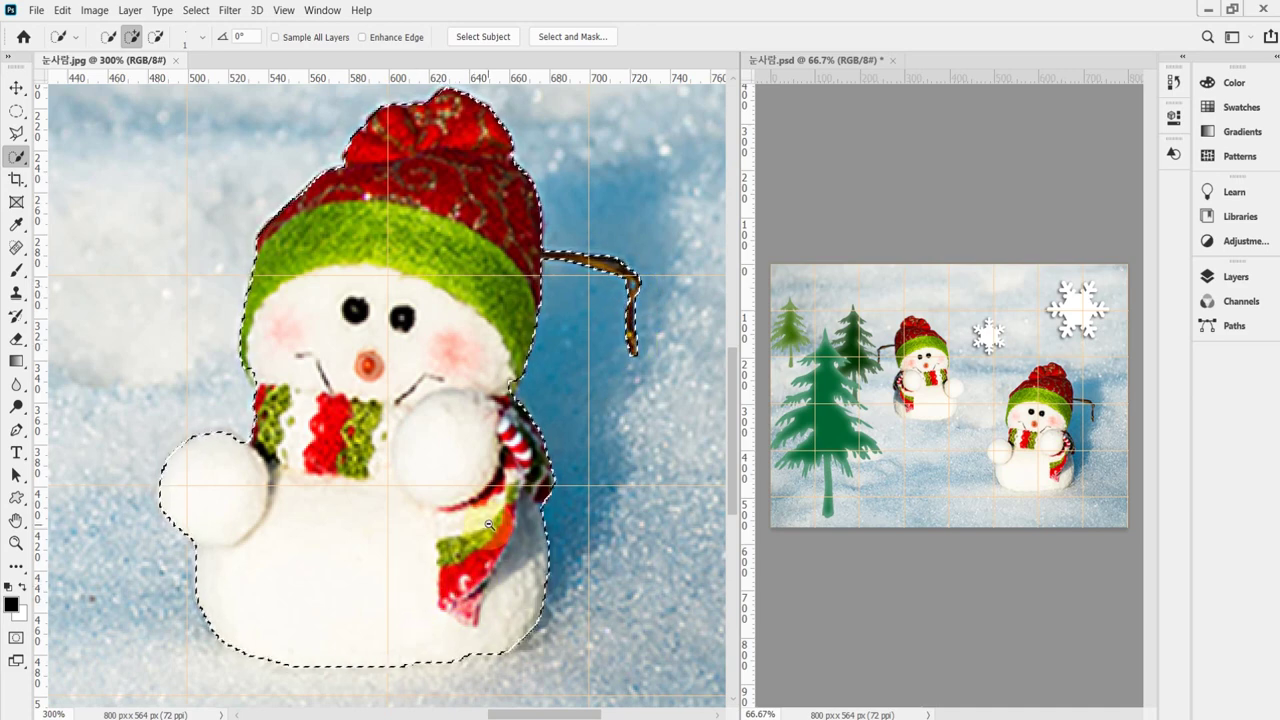
Copy the selected snowman to a new layer and free-transform it to about 67%, placed near X 281, Y 206 px.
alt+click(557, 514)
alt+click(614, 500)
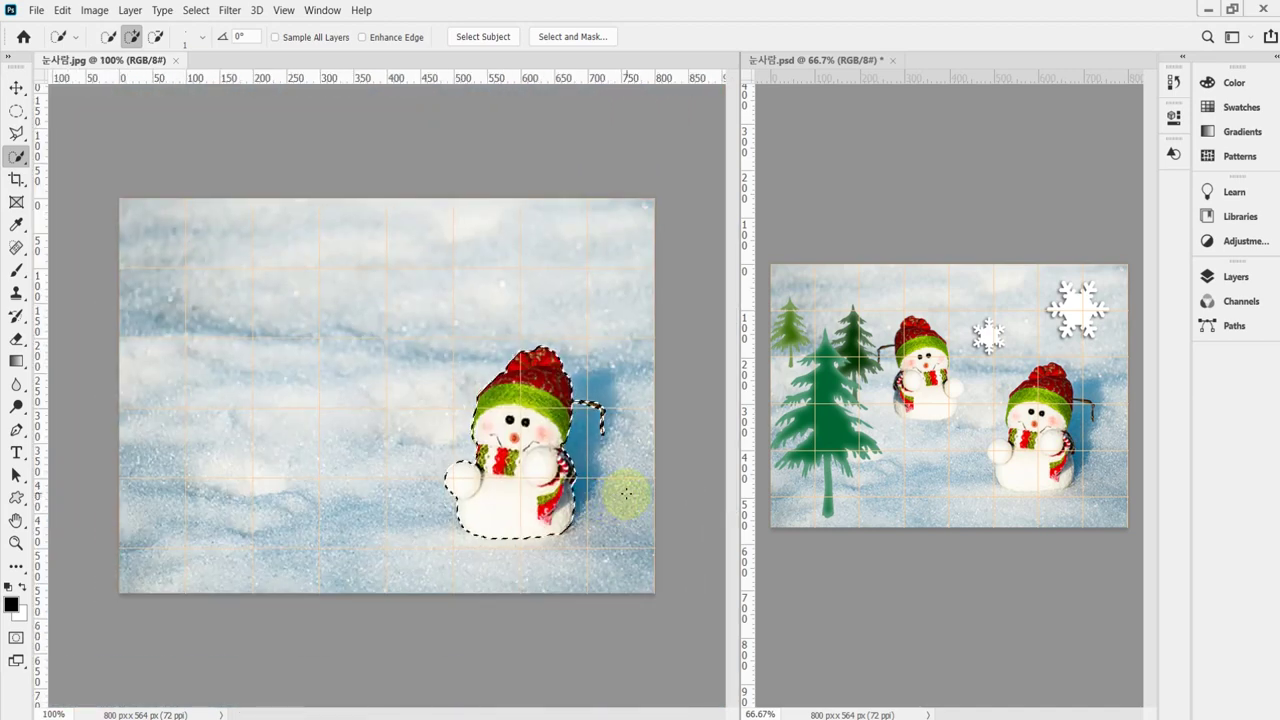
key(ctrl+j)
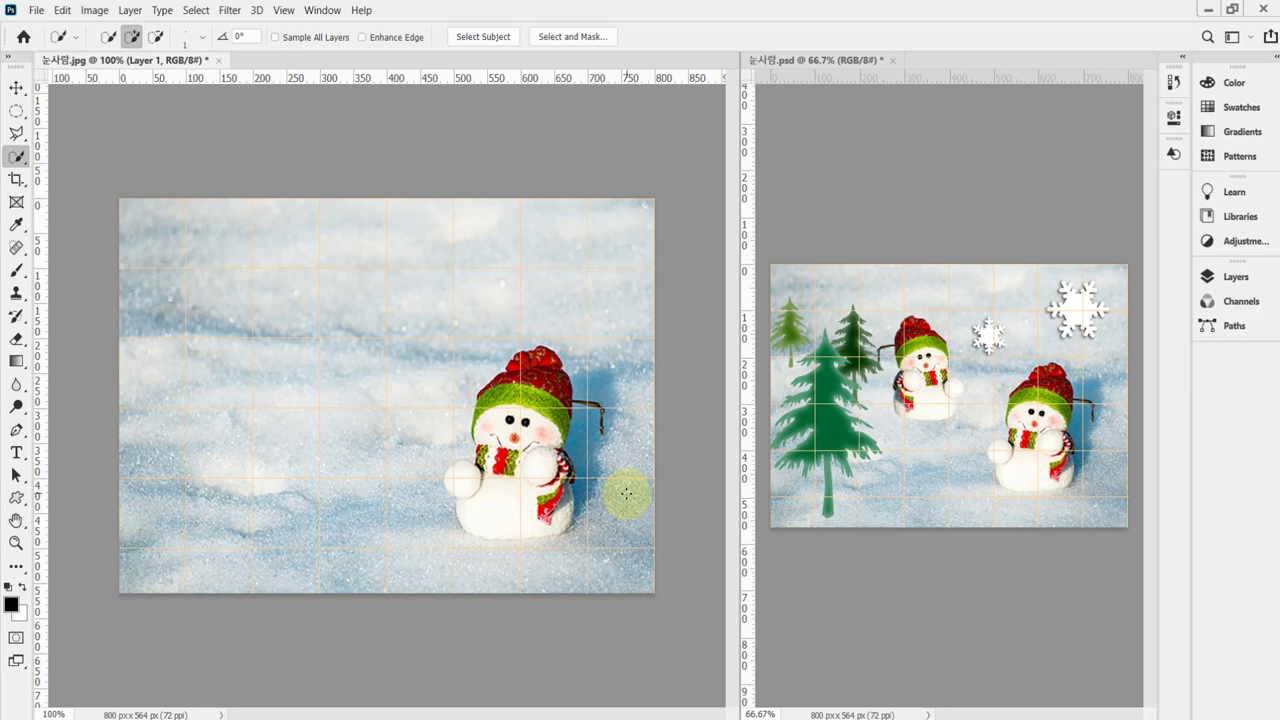
key(ctrl+t)
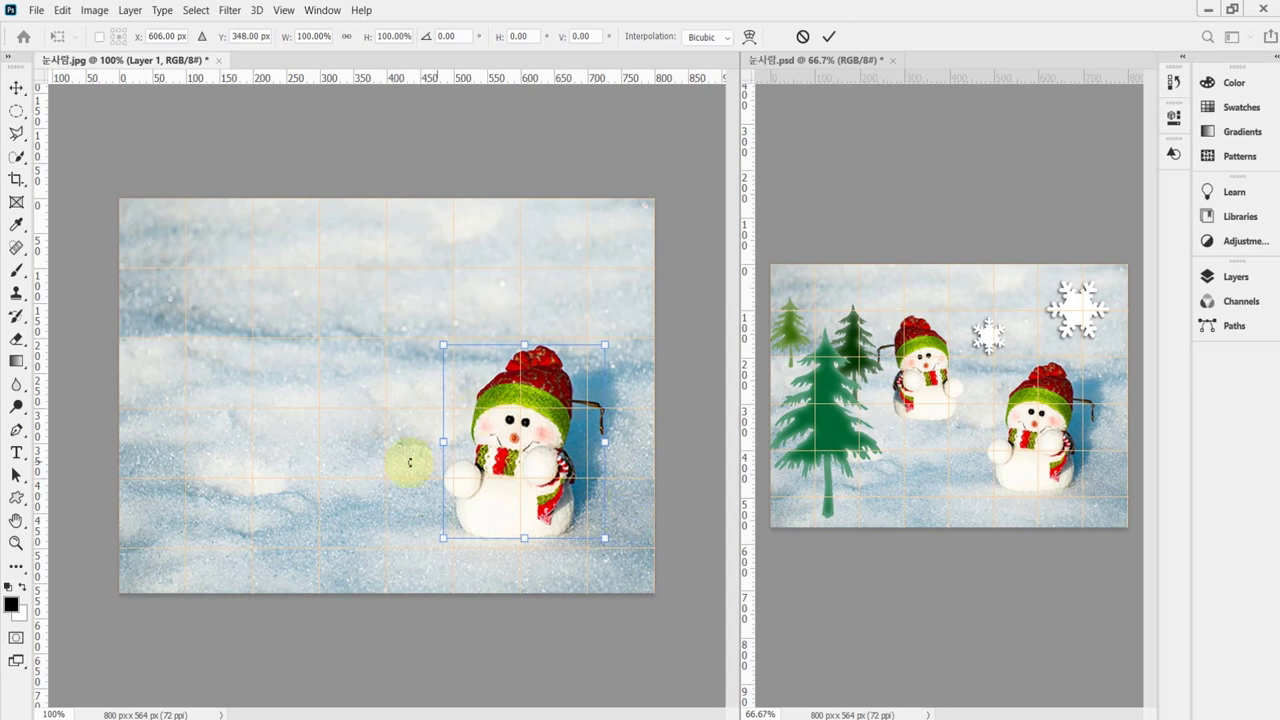
drag(525, 494, 331, 425)
drag(249, 273, 301, 334)
drag(370, 378, 319, 325)
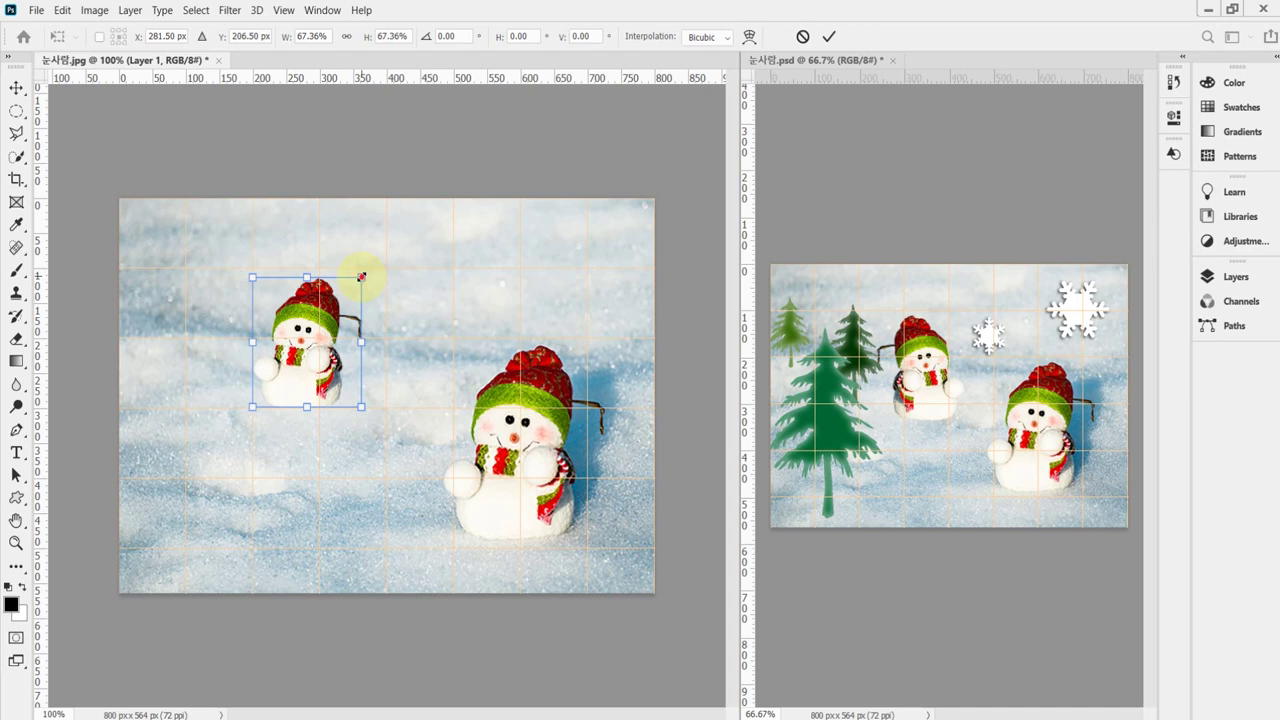
Flip the snowman copy horizontally and move it to about X 300, Y 235 px.
right_click(292, 306)
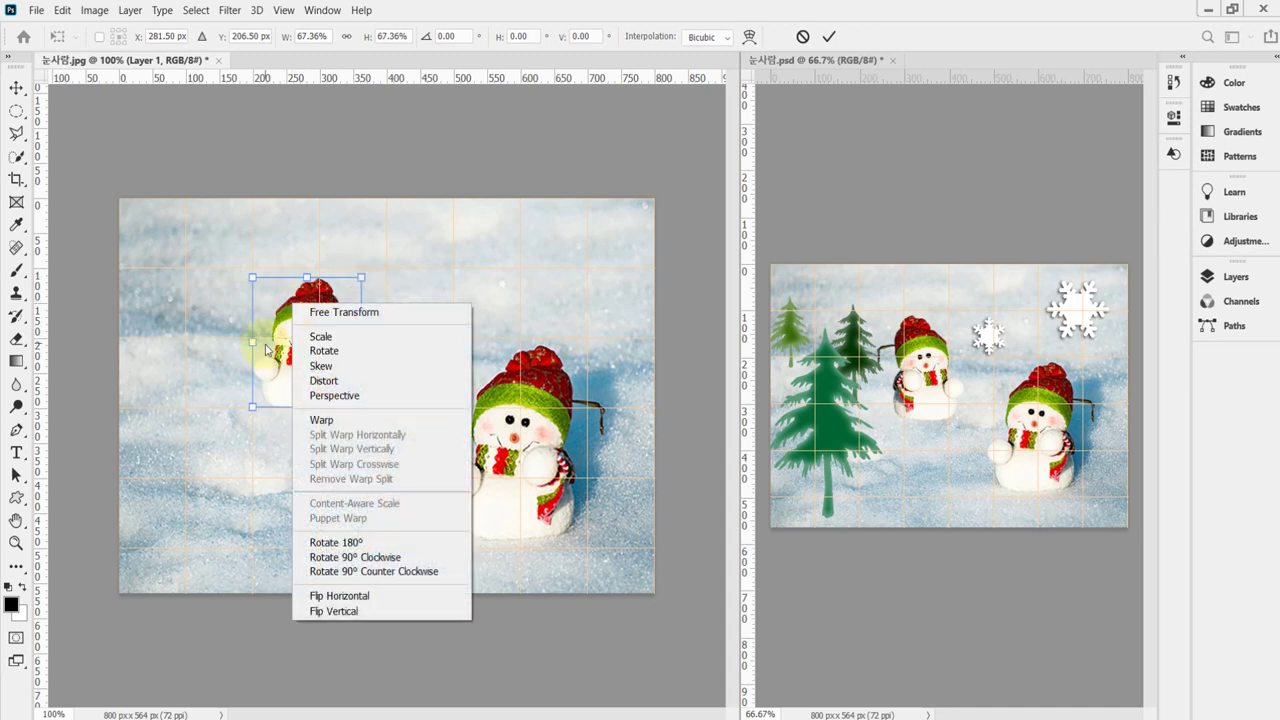
click(410, 603)
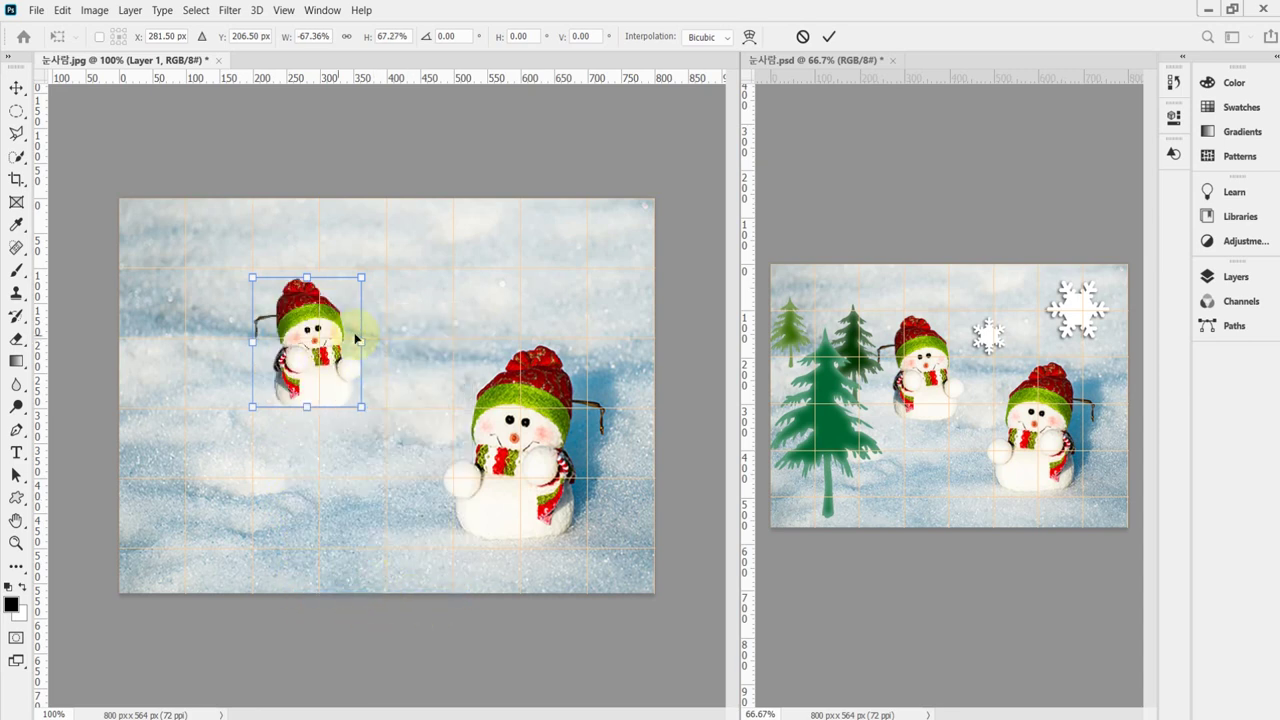
drag(333, 372, 337, 366)
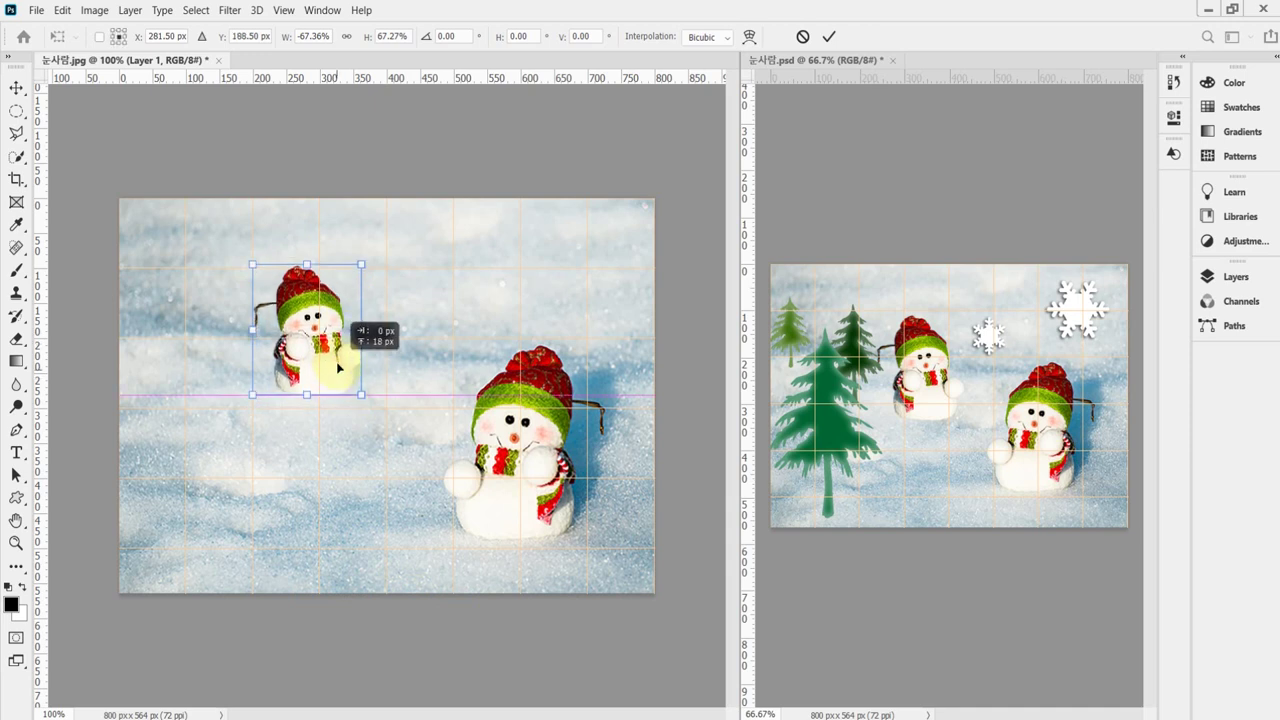
drag(347, 361, 349, 404)
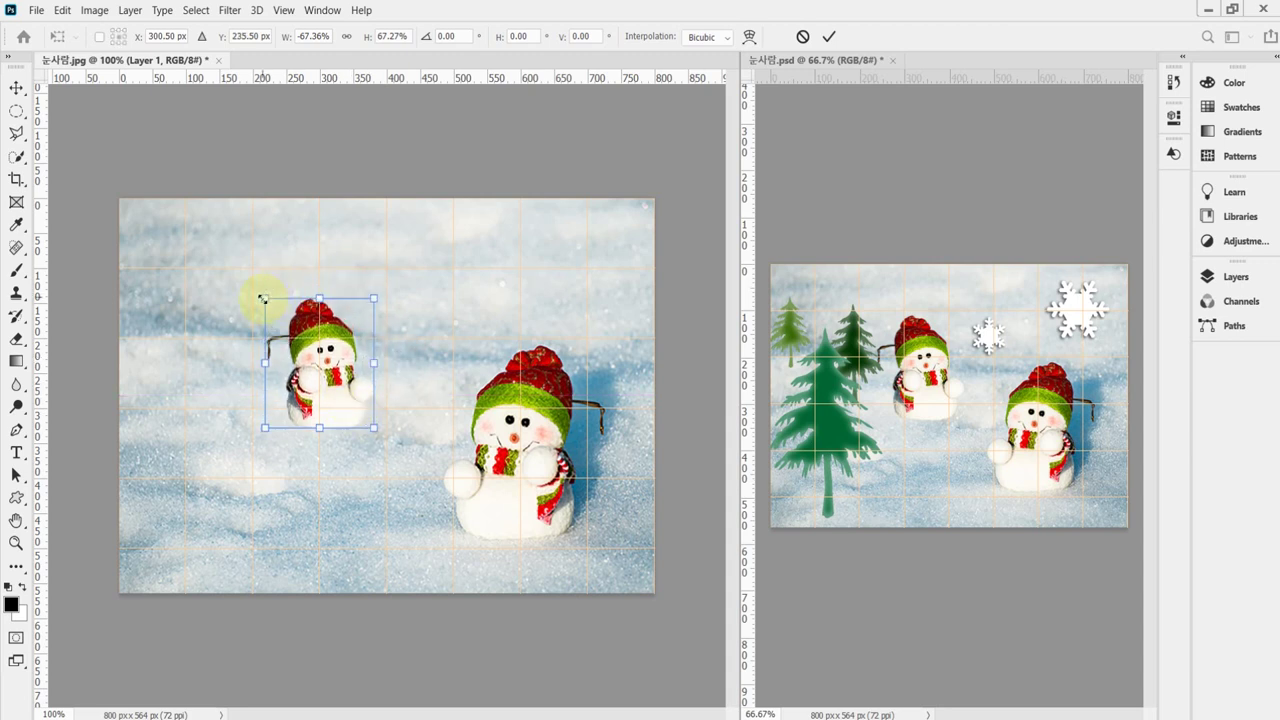
Enlarge the flipped snowman copy to about 80%, position it near X 333, Y 220 px and apply the transform.
drag(263, 298, 245, 273)
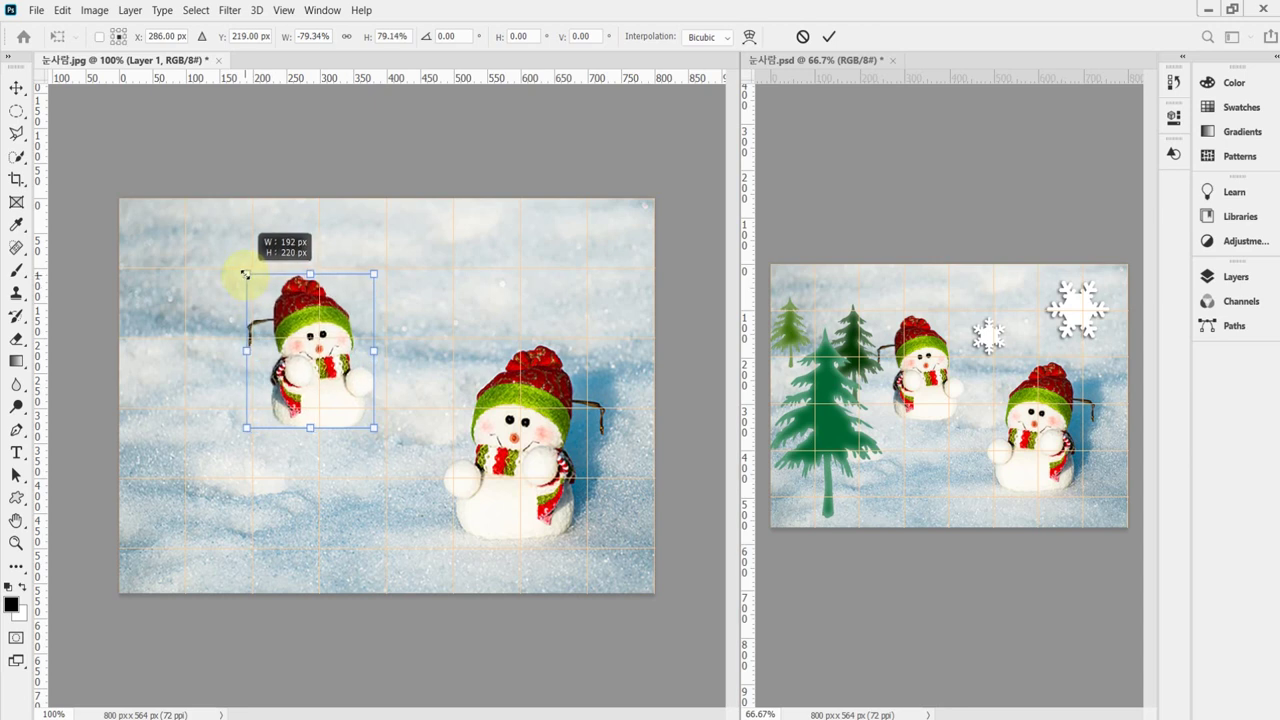
drag(245, 273, 245, 273)
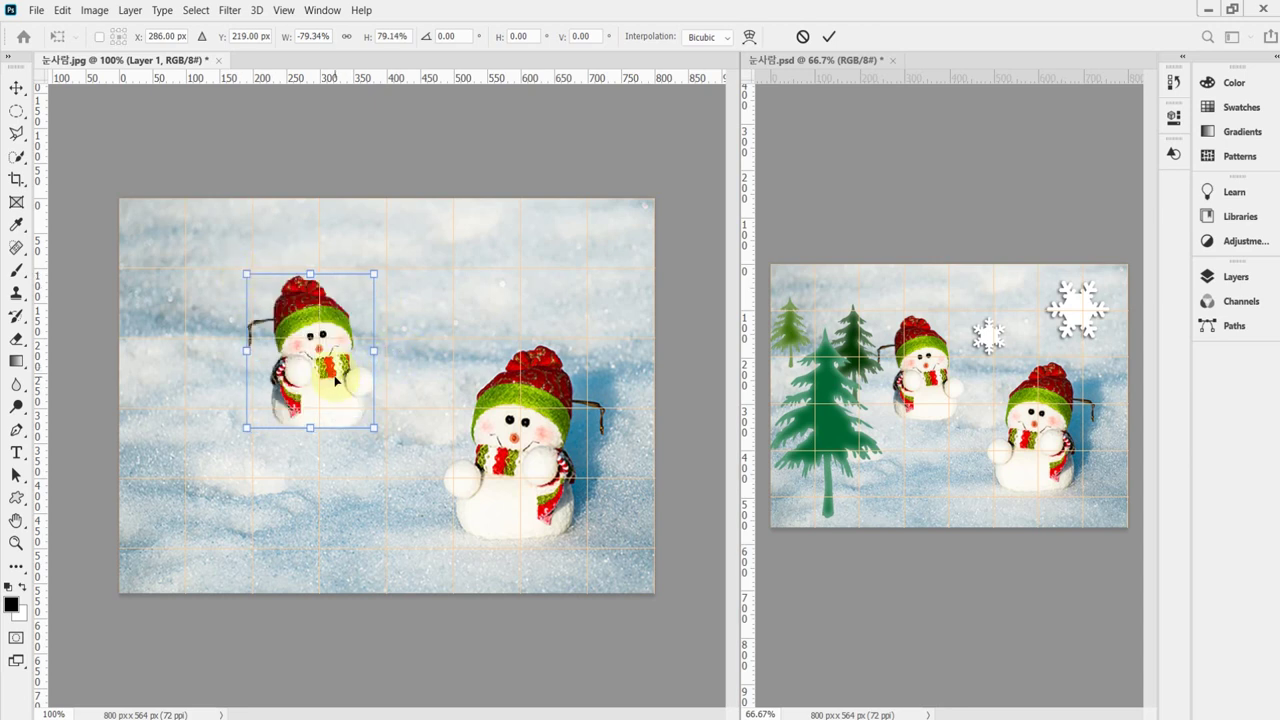
drag(335, 378, 364, 376)
drag(293, 282, 277, 273)
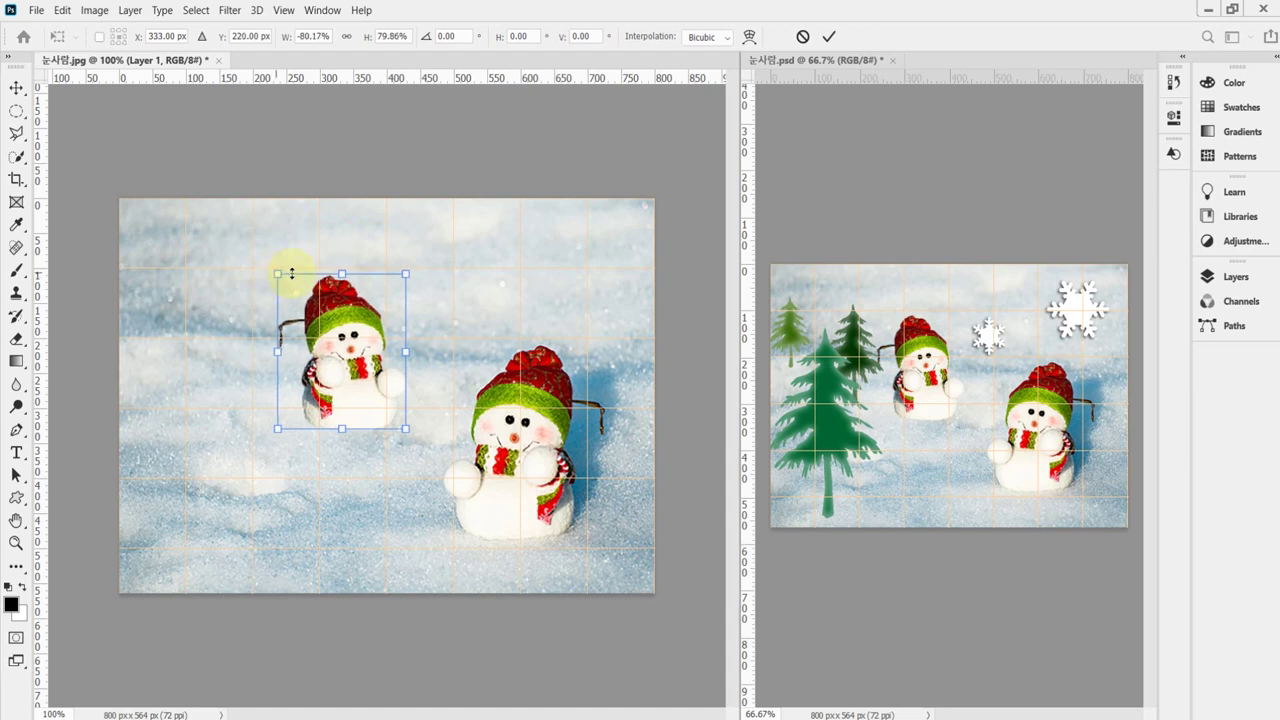
key(Return)
key(w)
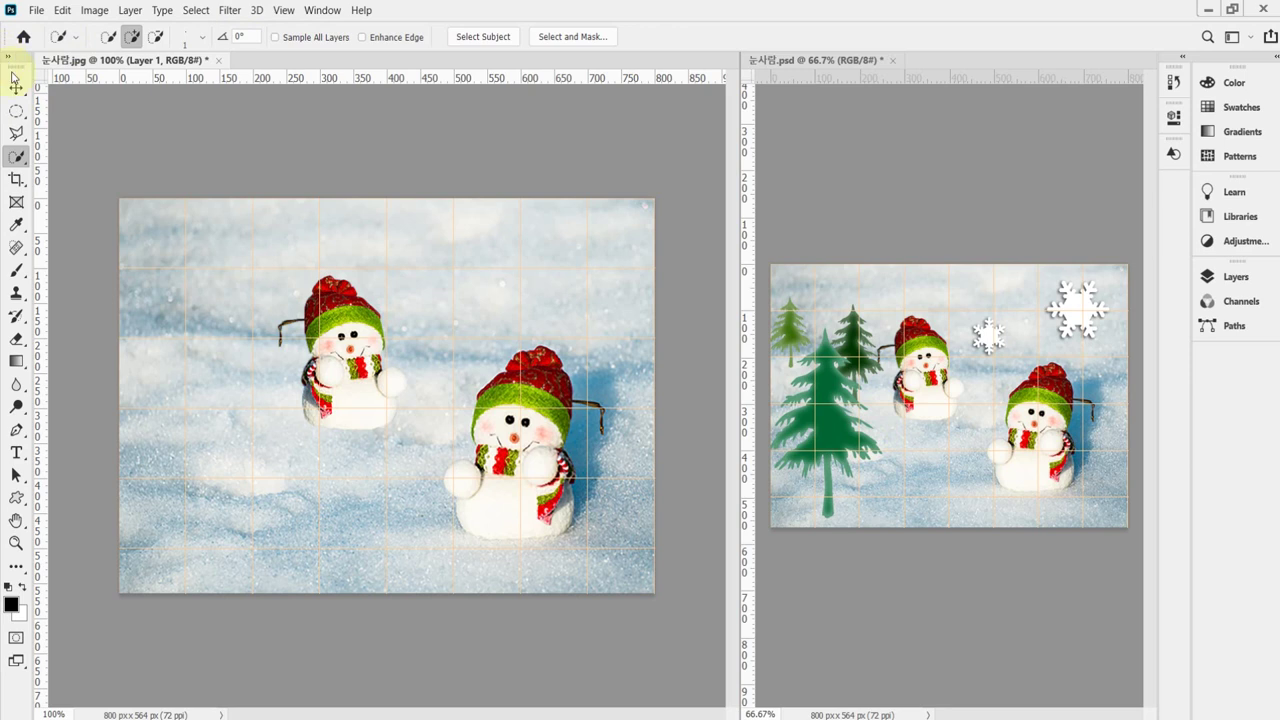
Activate the Custom Shape tool and reset all tools to their default settings.
click(17, 499)
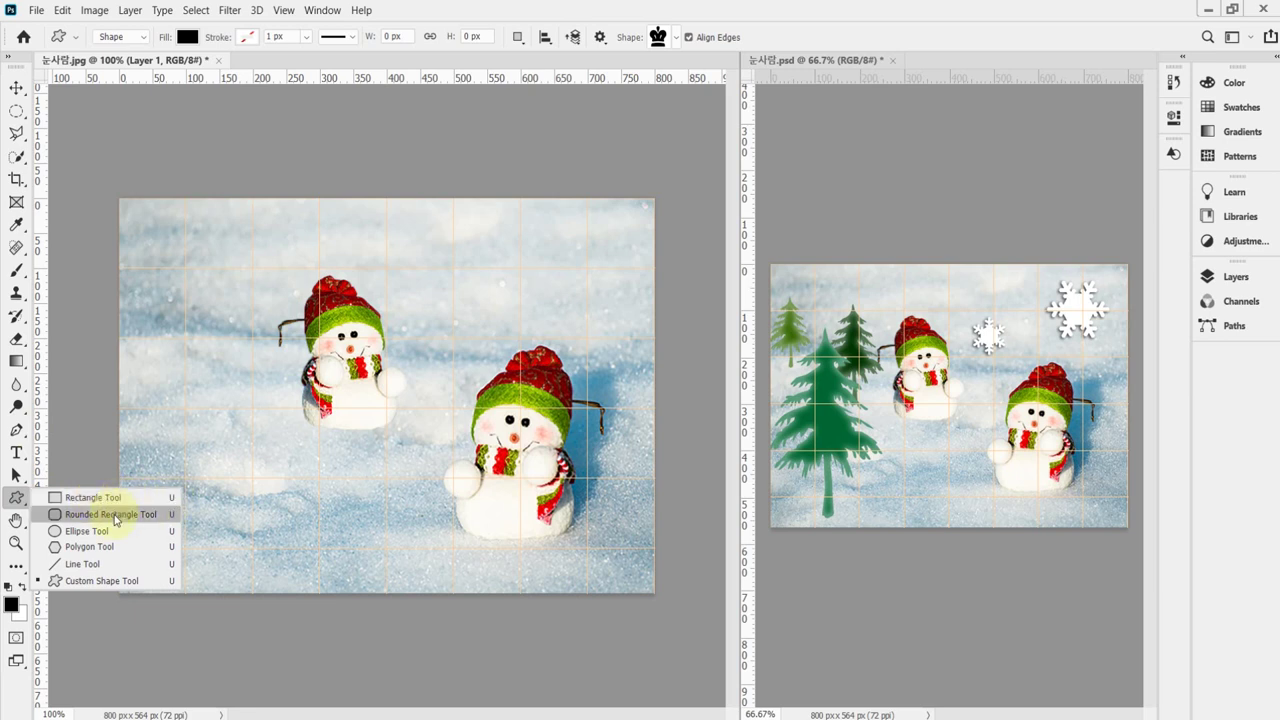
click(140, 583)
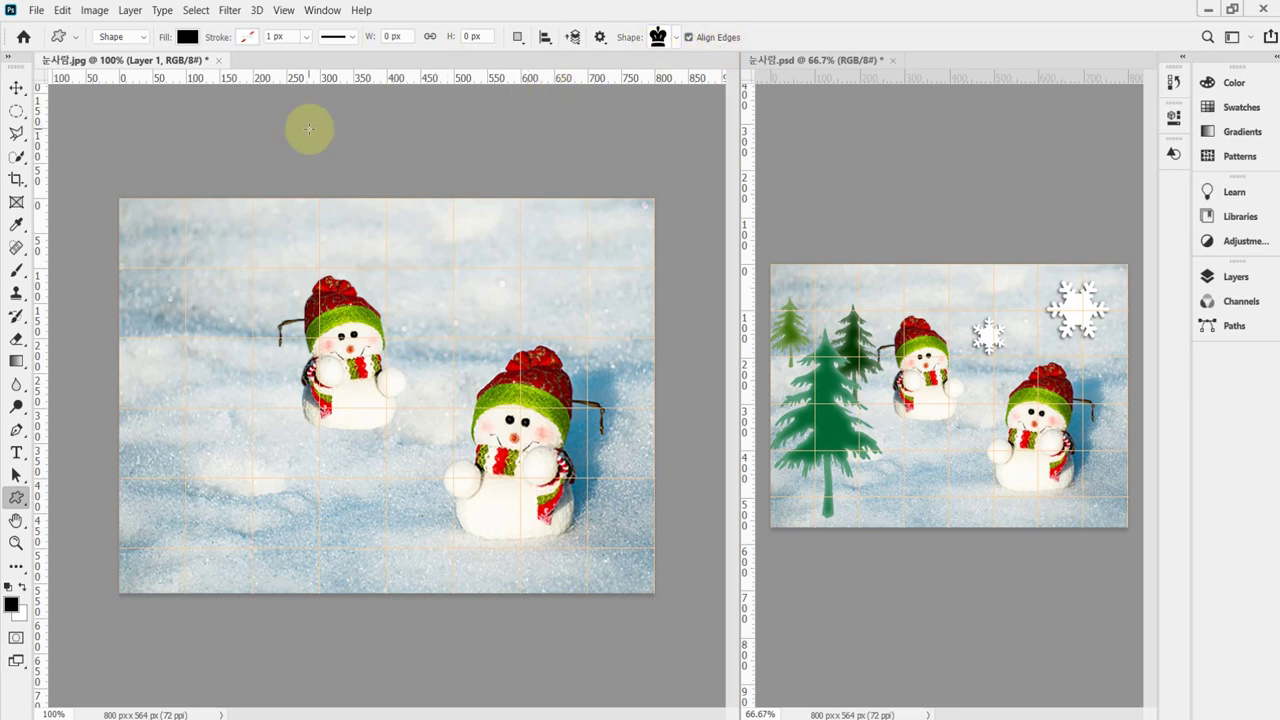
right_click(58, 41)
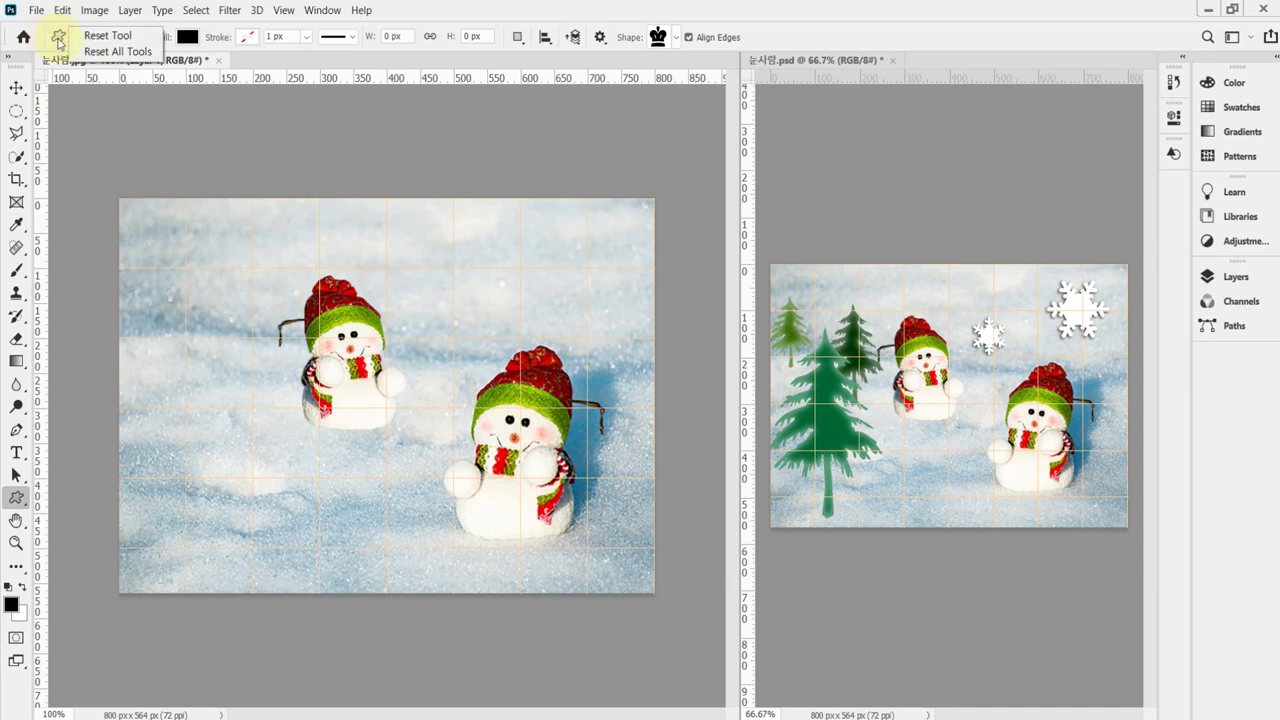
click(106, 55)
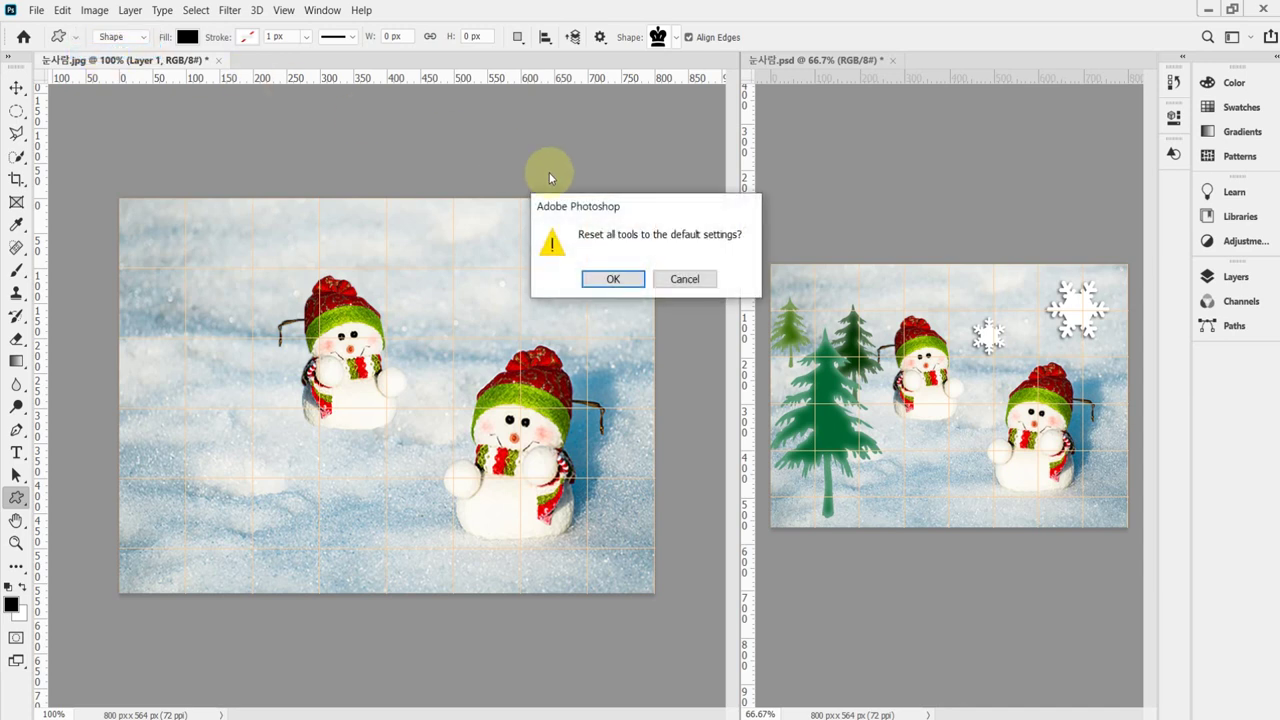
click(613, 279)
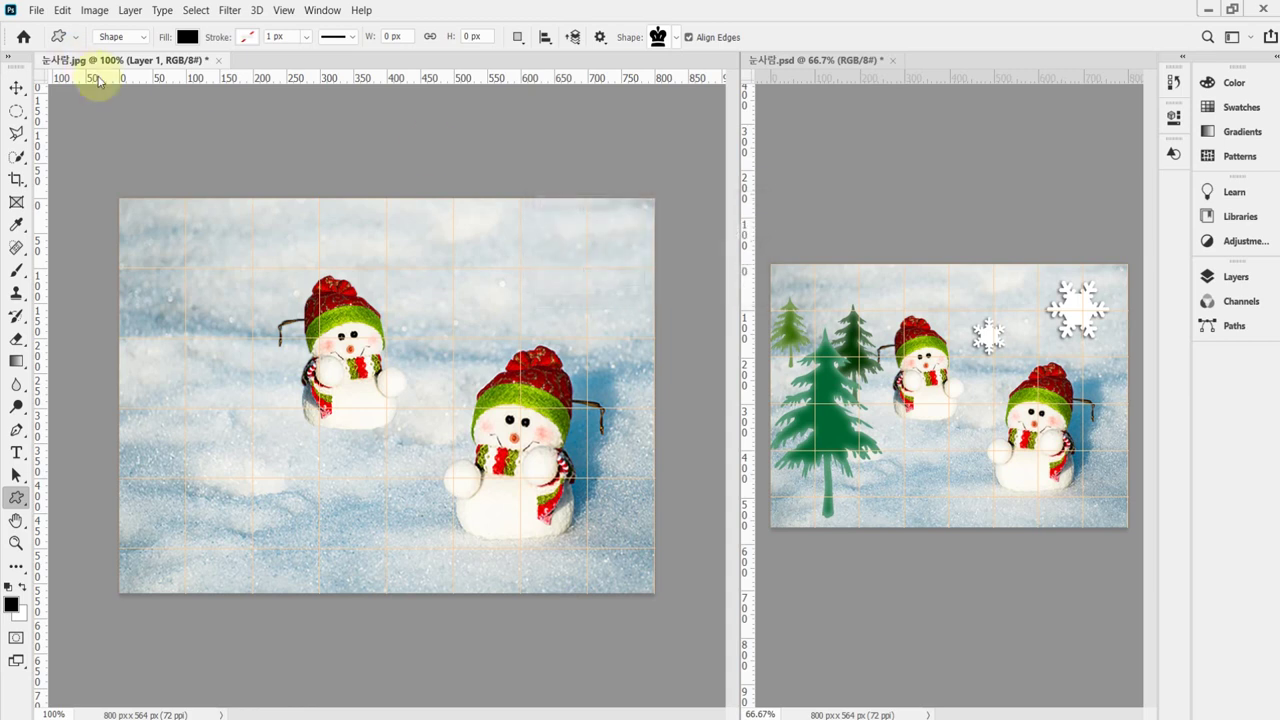
Set the custom shape's drawing mode to Shape and its fill color to white.
click(142, 40)
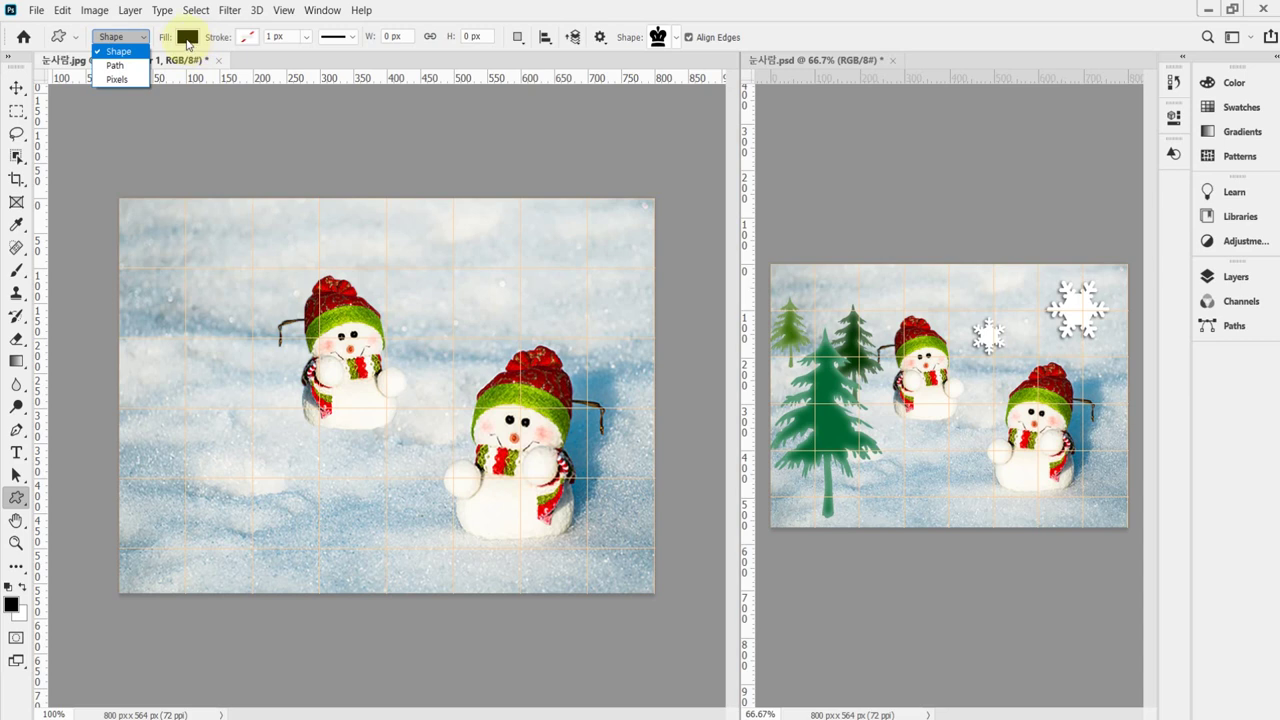
click(129, 52)
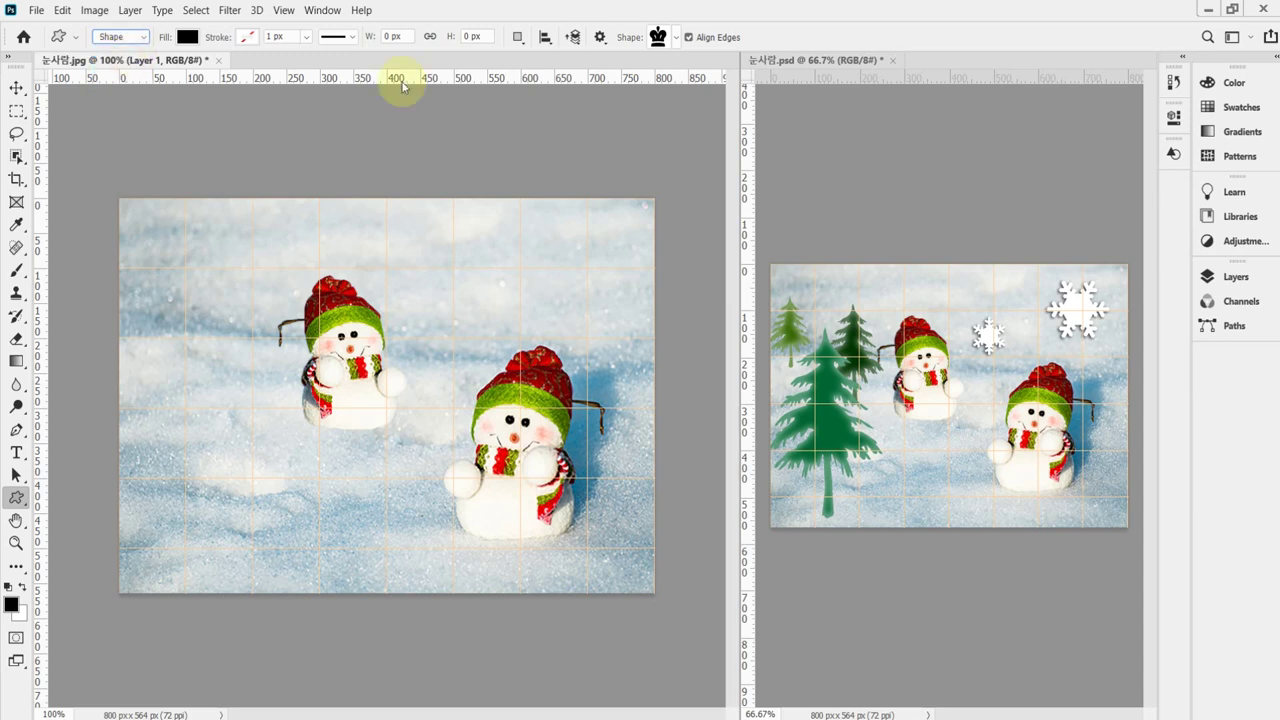
click(186, 38)
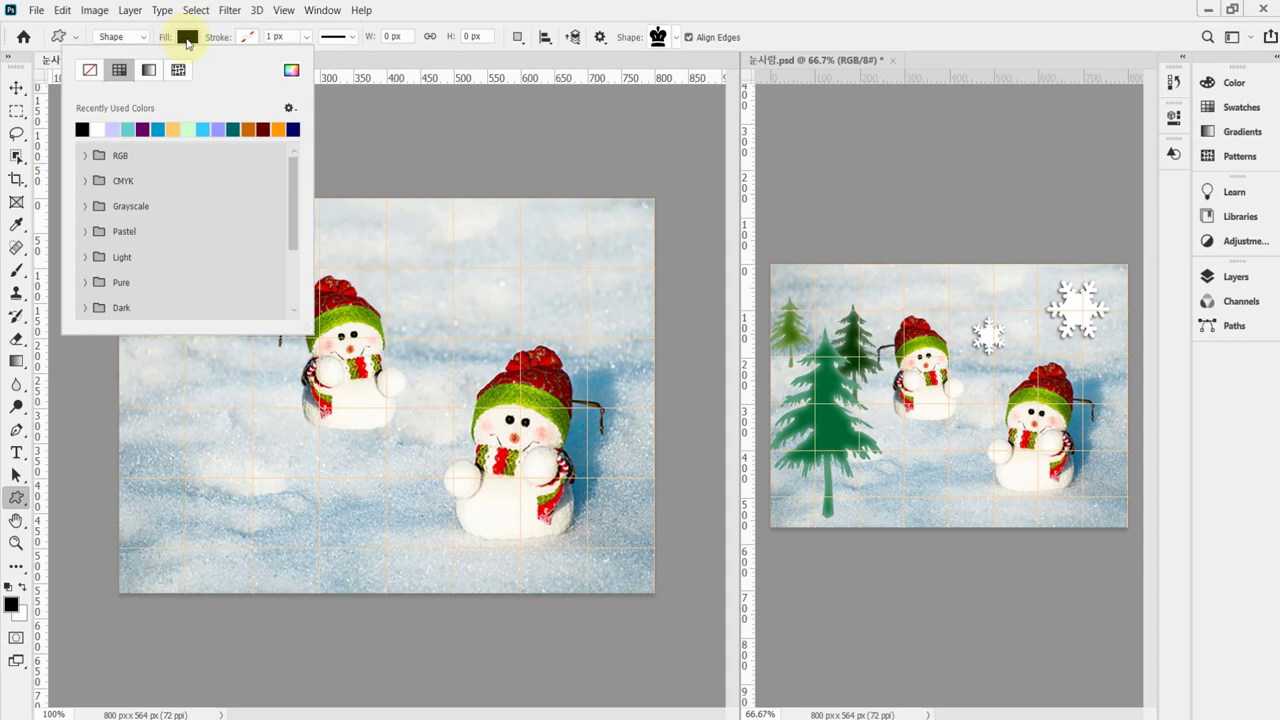
click(99, 127)
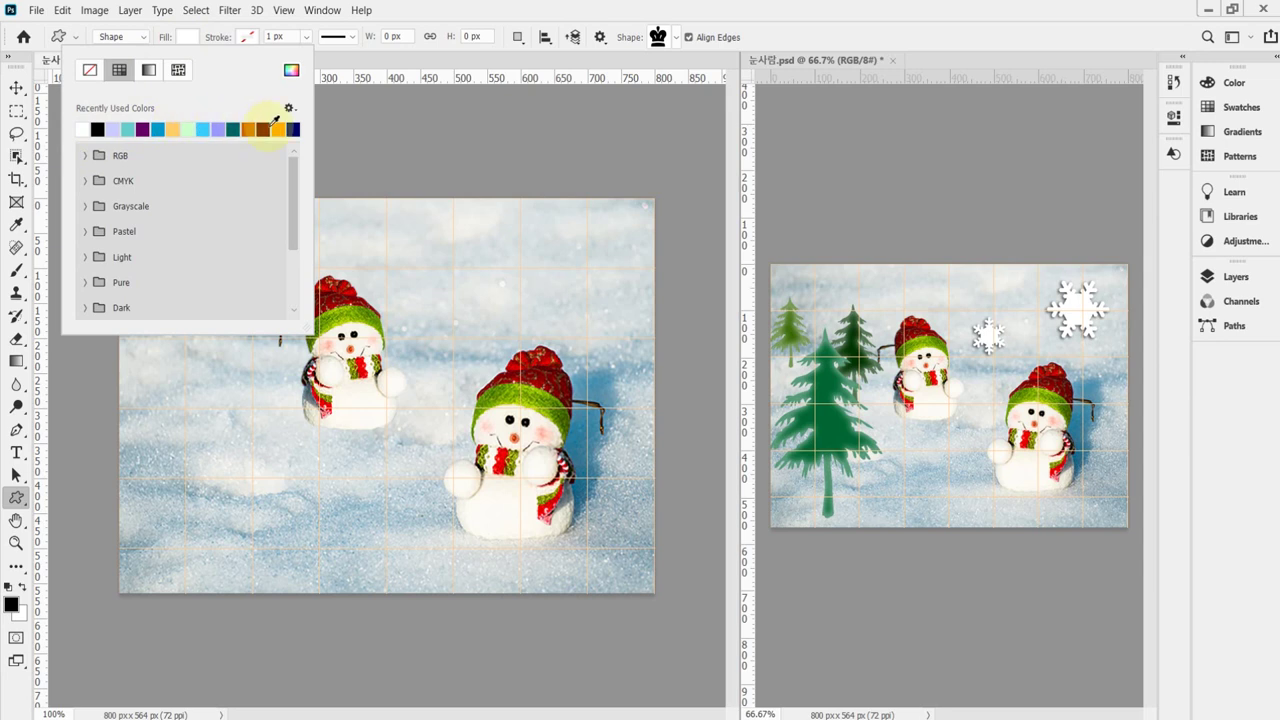
click(86, 157)
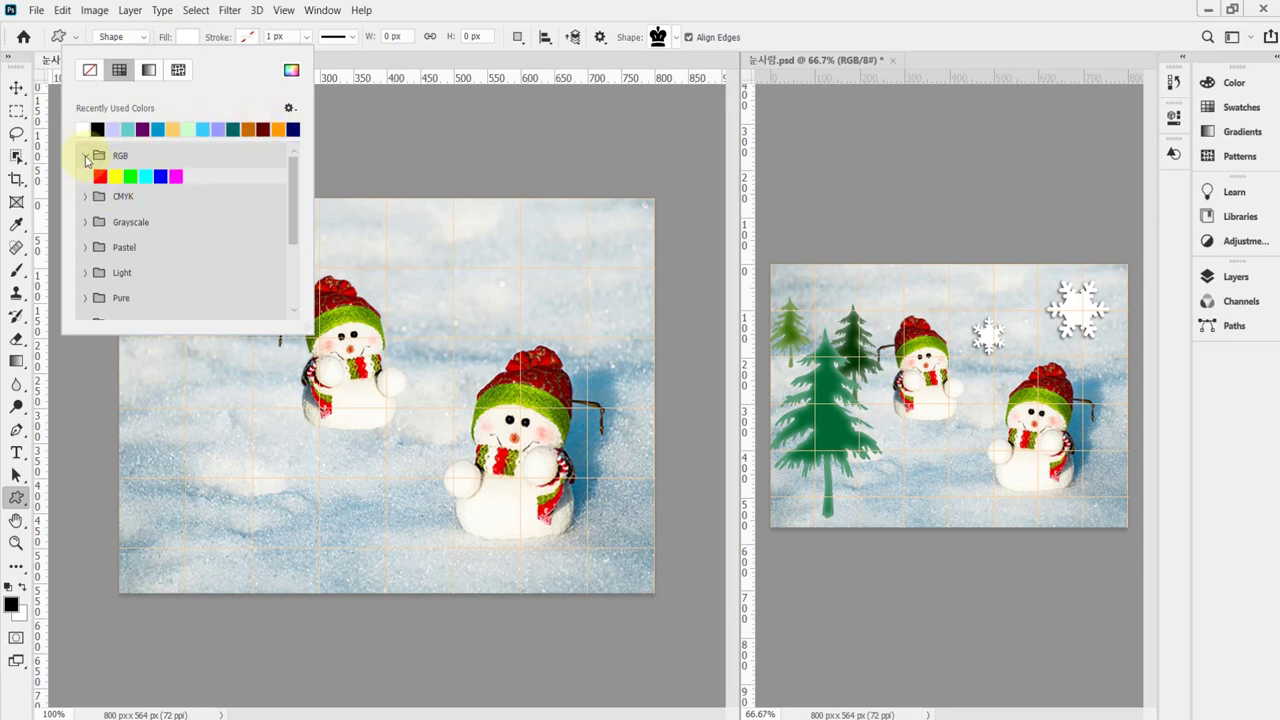
click(86, 157)
click(86, 181)
click(87, 181)
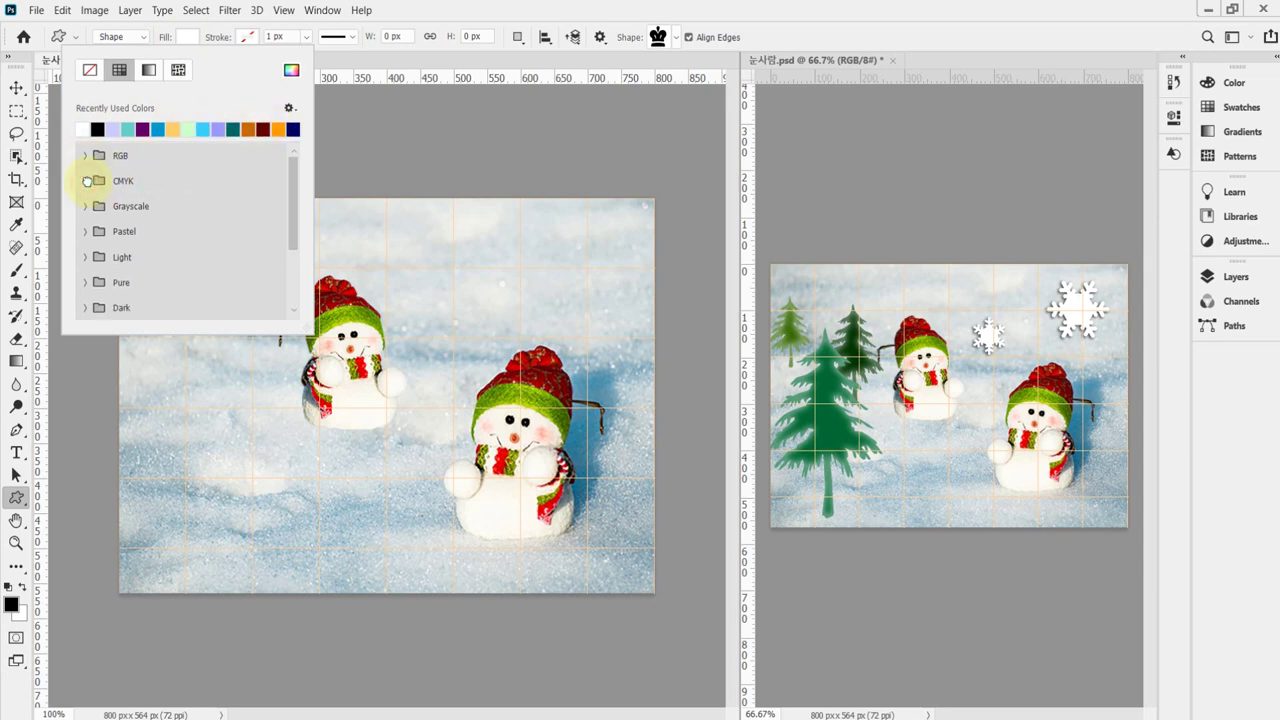
Pick white (ffffff) as the shape's fill in the Color Picker with Only Web Colors enabled, and accept it.
click(292, 75)
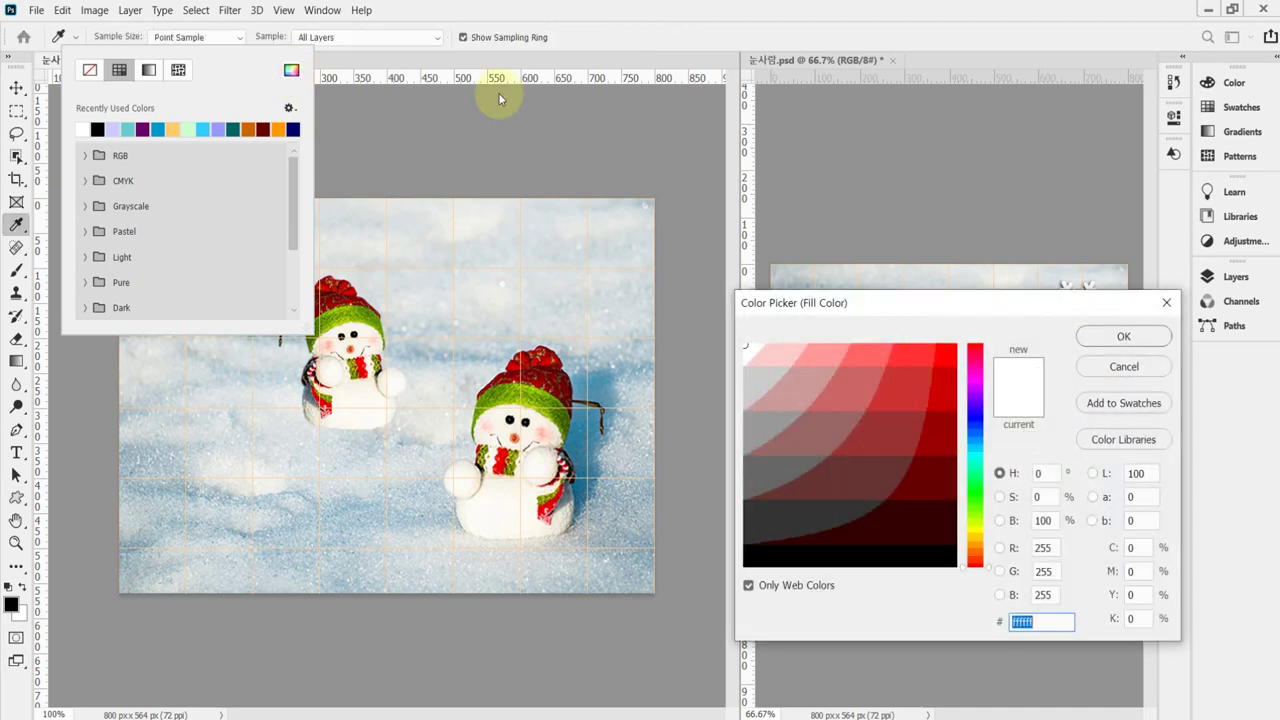
drag(865, 316, 513, 175)
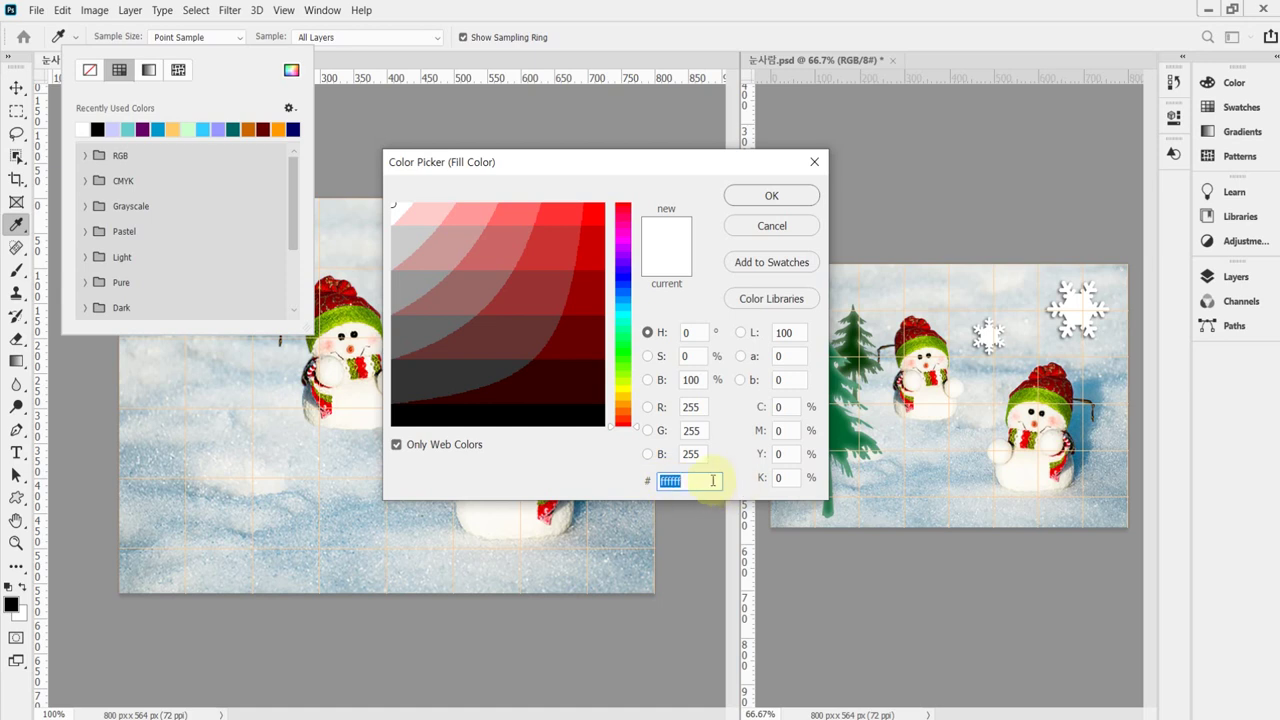
click(444, 448)
click(446, 448)
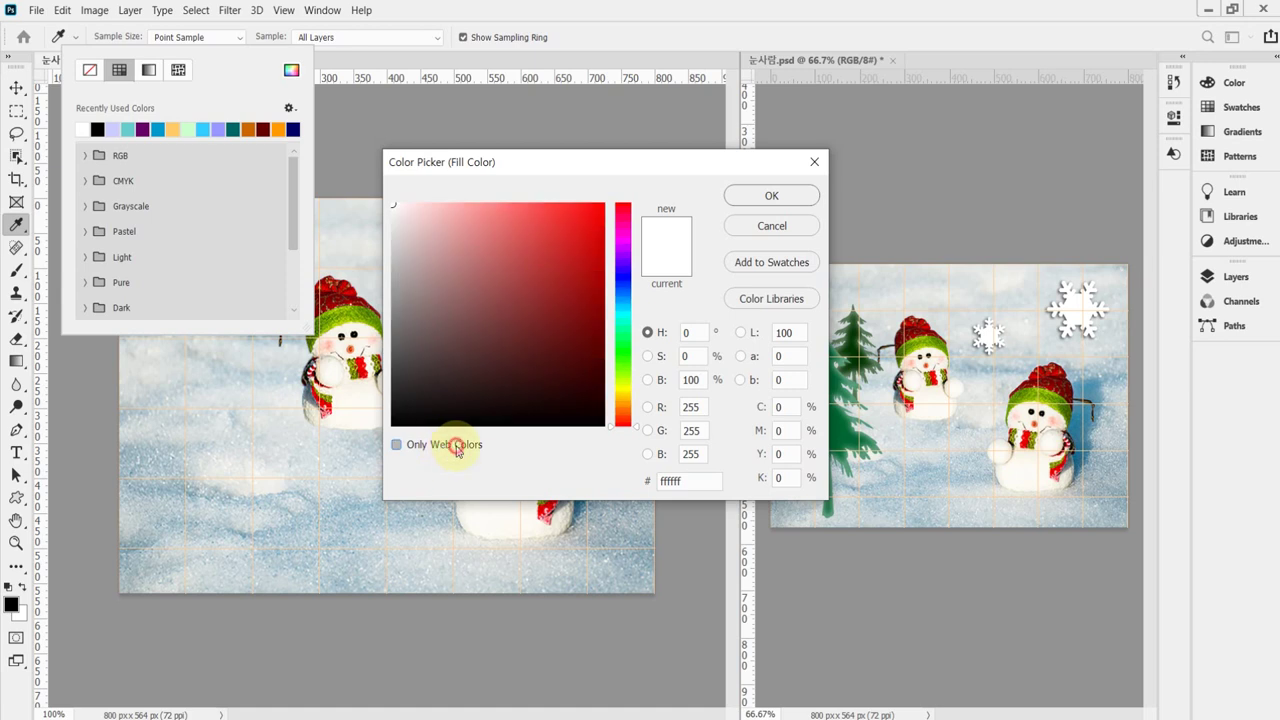
click(695, 481)
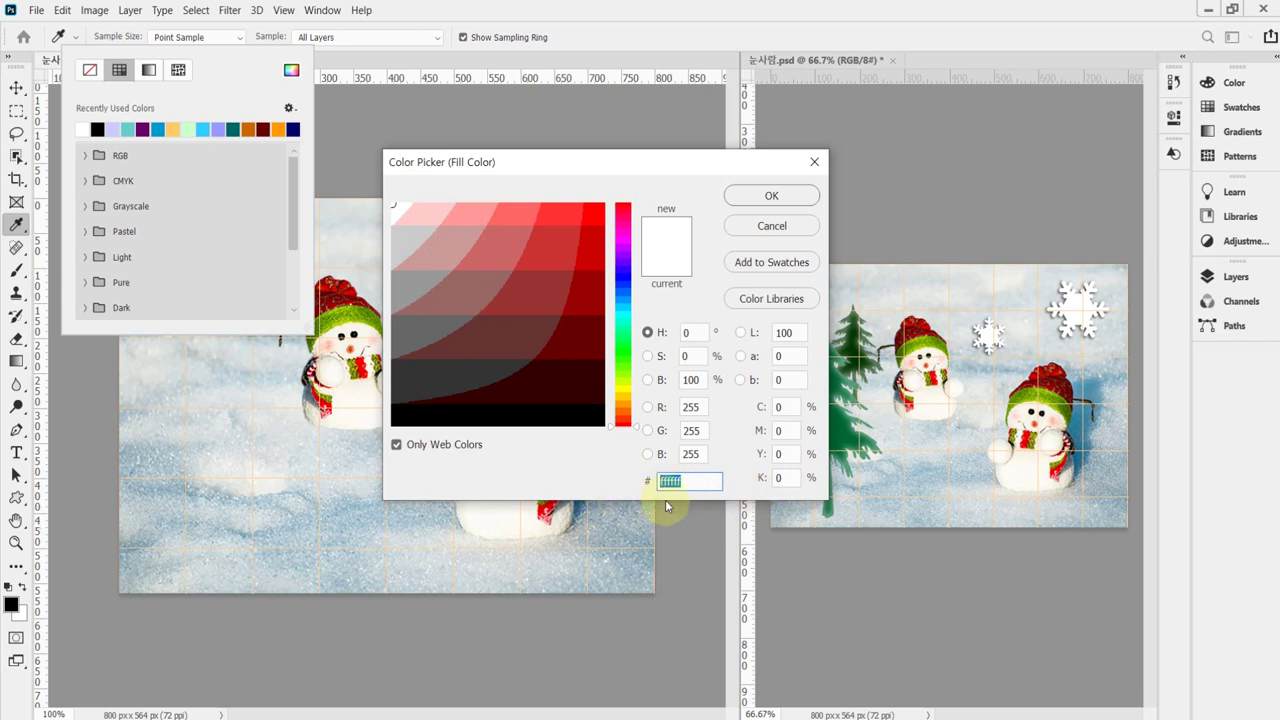
click(592, 419)
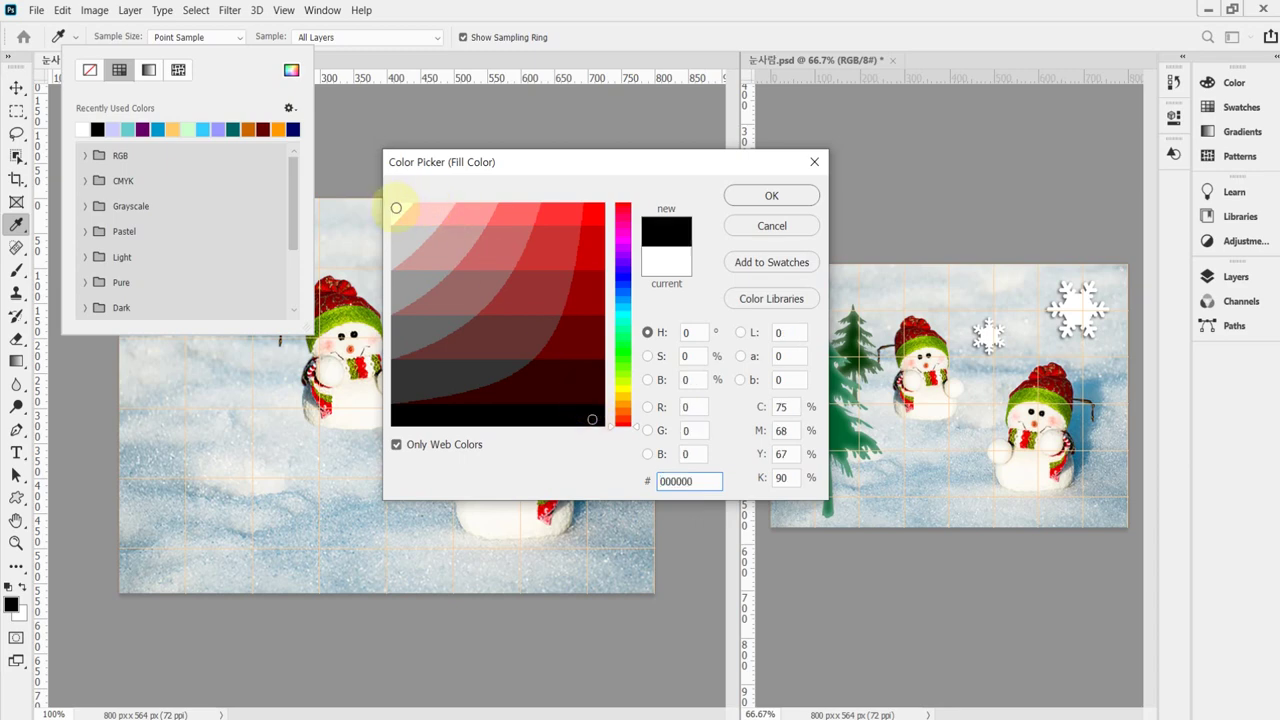
click(396, 206)
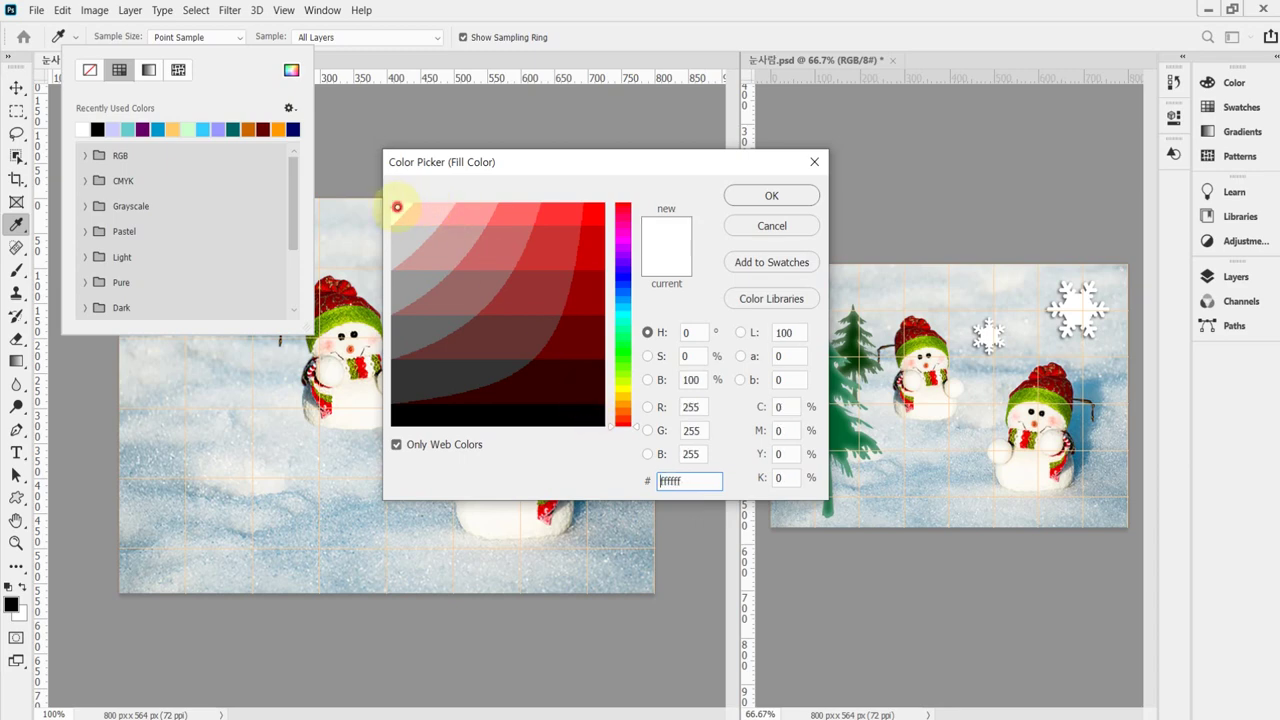
click(771, 195)
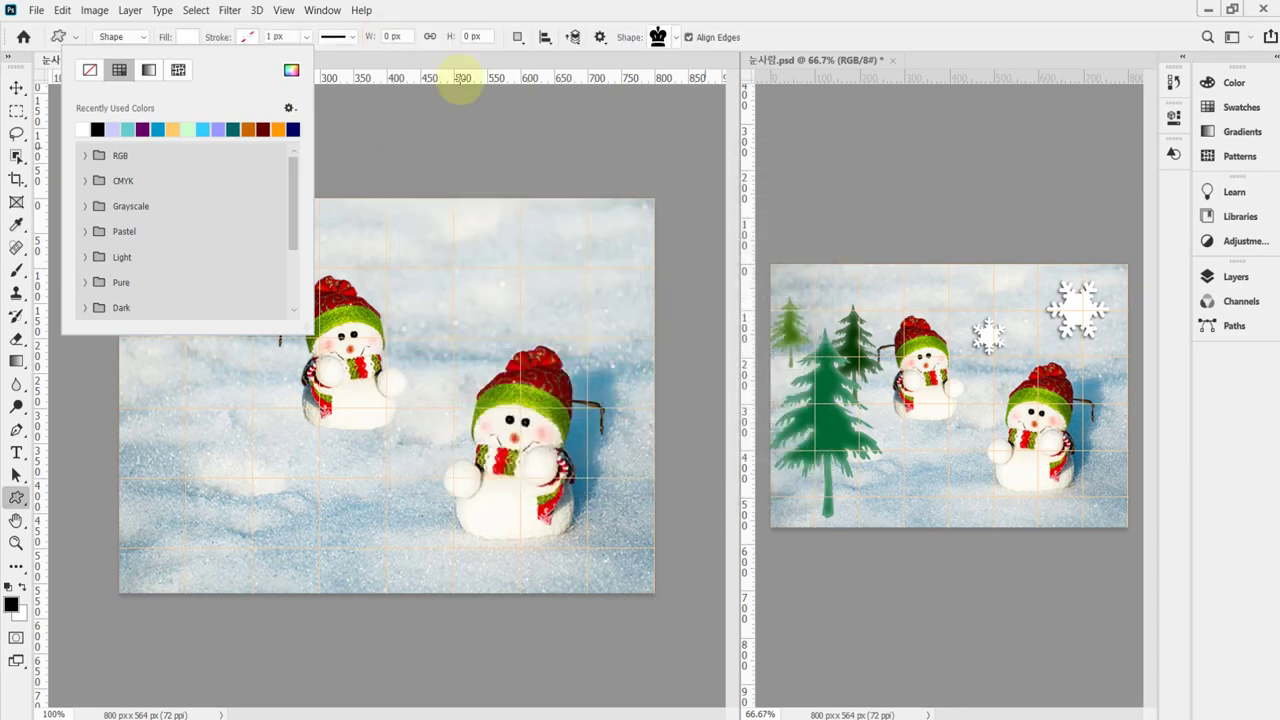
Set the custom shape's stroke to No Color.
click(246, 38)
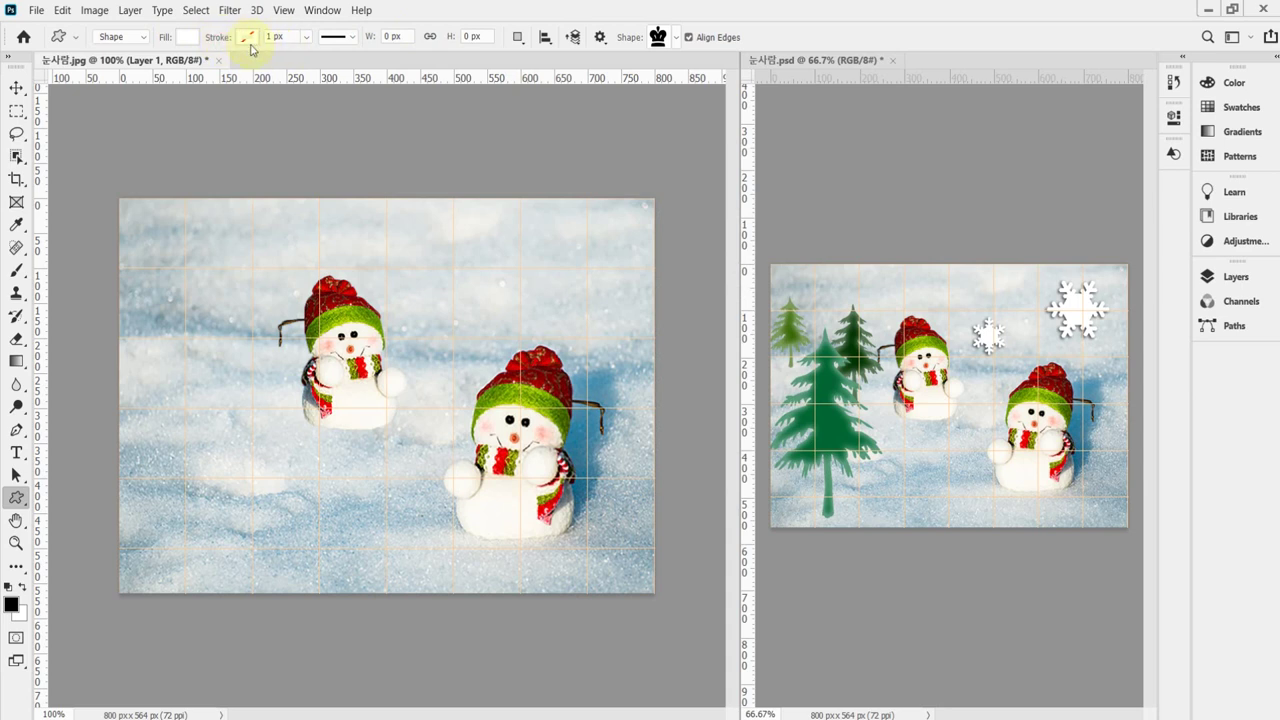
click(248, 38)
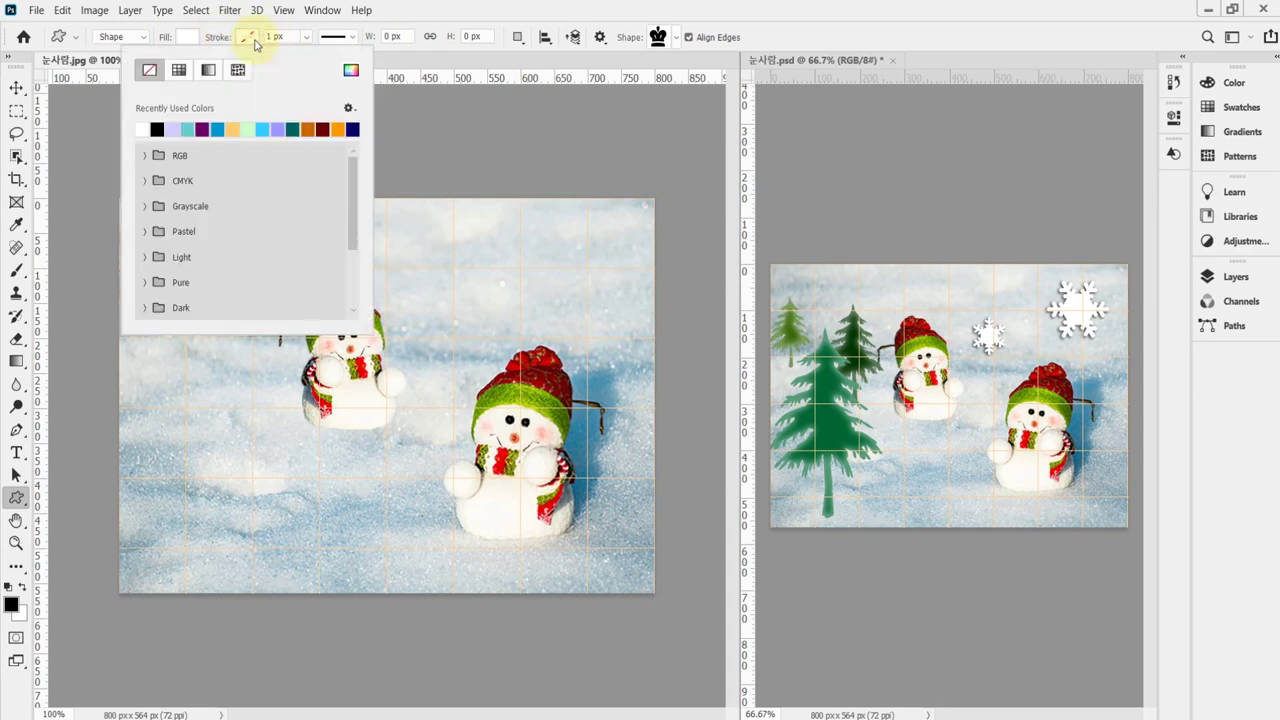
click(148, 72)
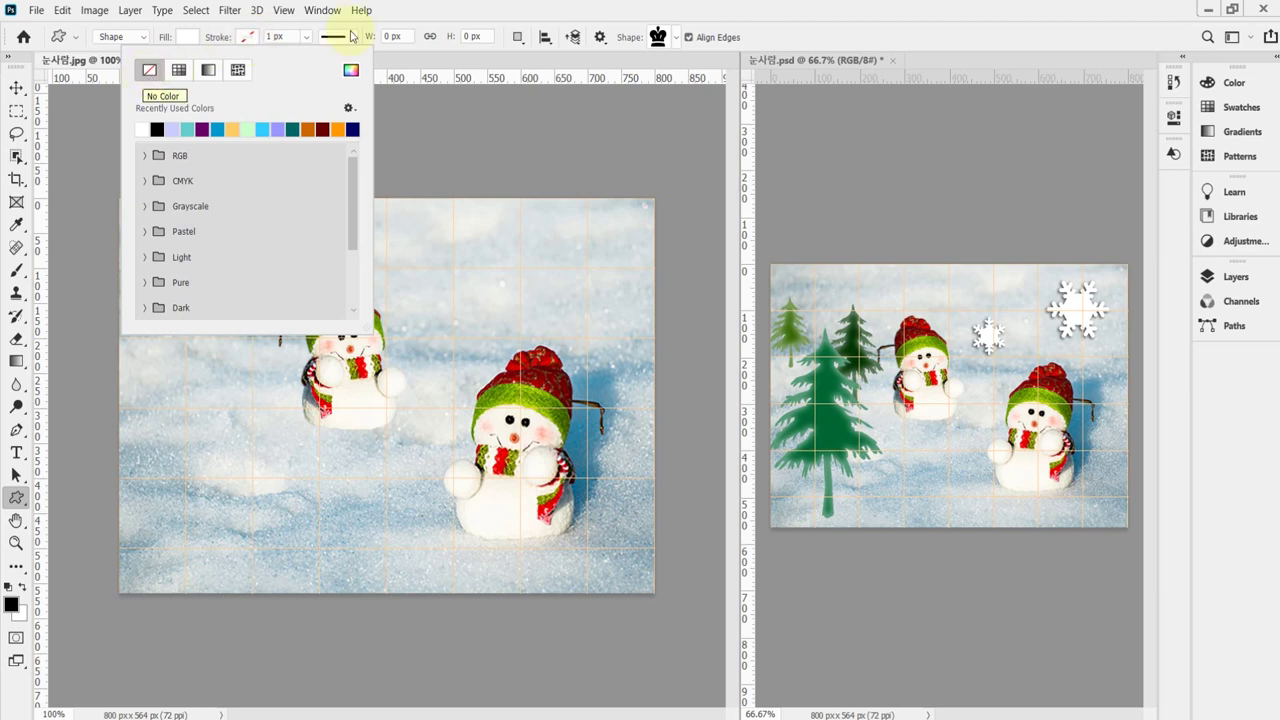
click(409, 17)
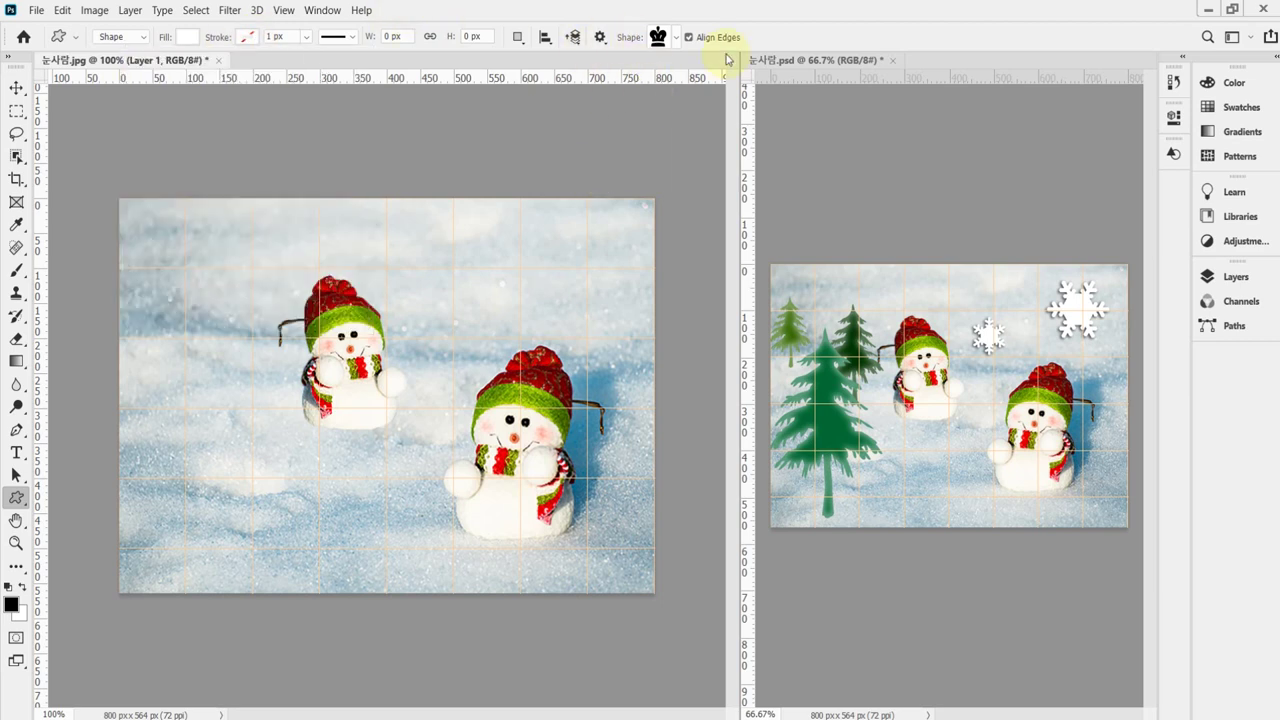
Examine the available custom shape groups: Leaf Trees, Wild Animals, Boats and Flowers.
click(677, 40)
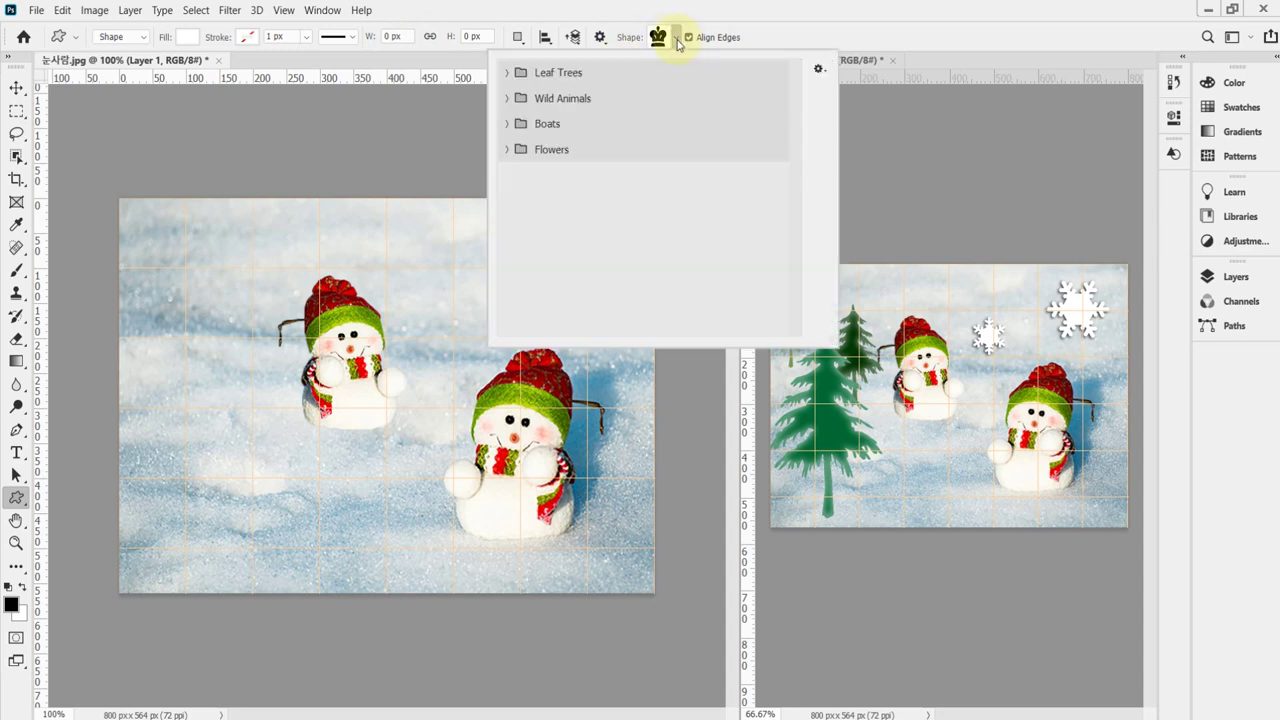
click(677, 40)
click(678, 40)
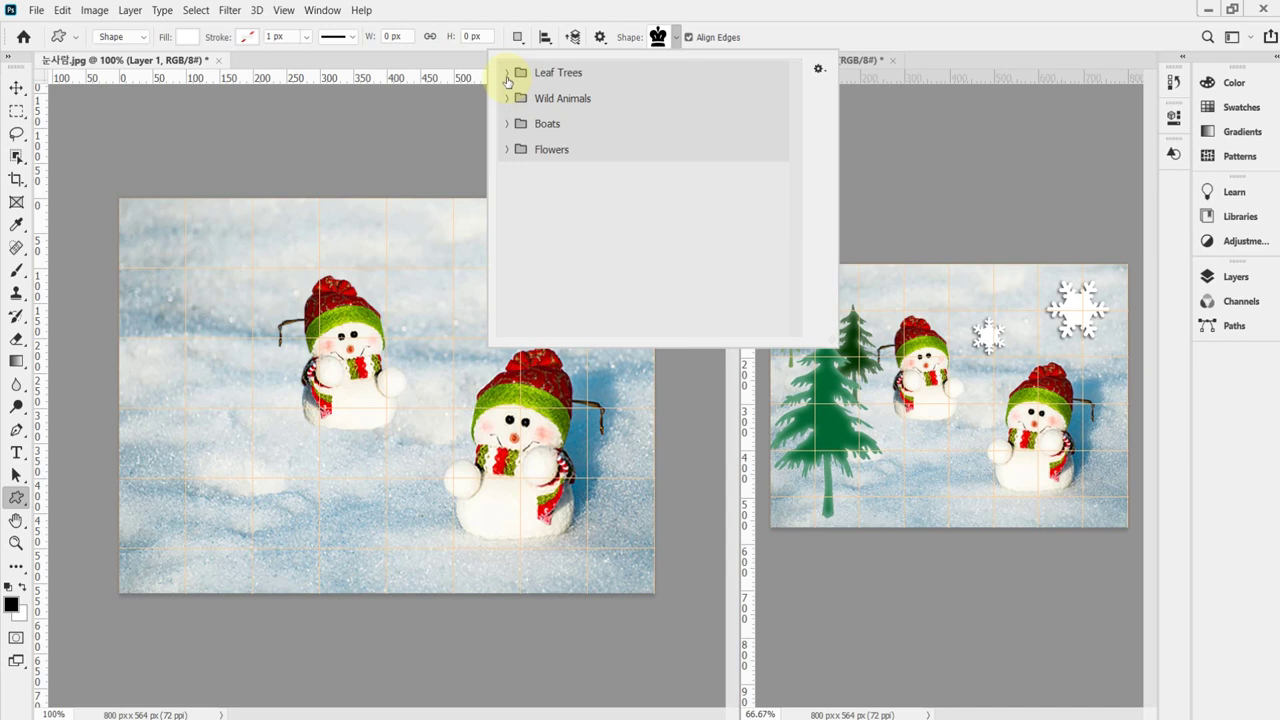
click(510, 152)
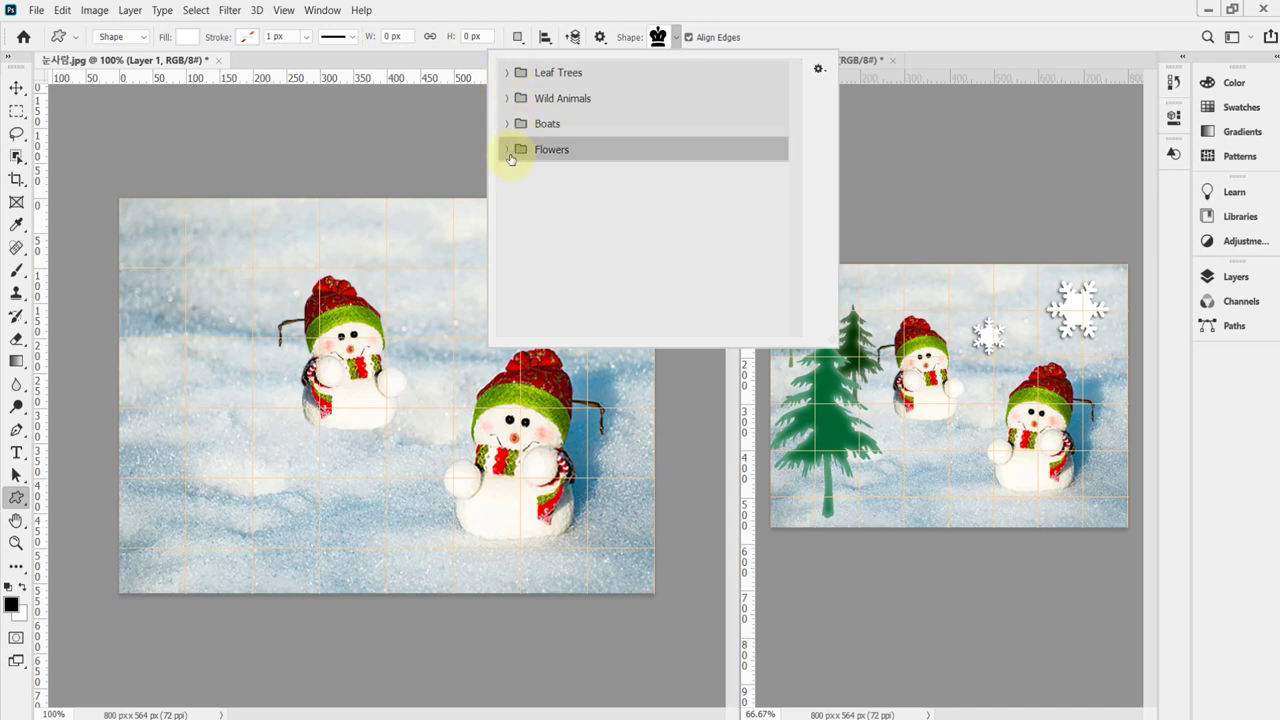
click(509, 152)
click(508, 151)
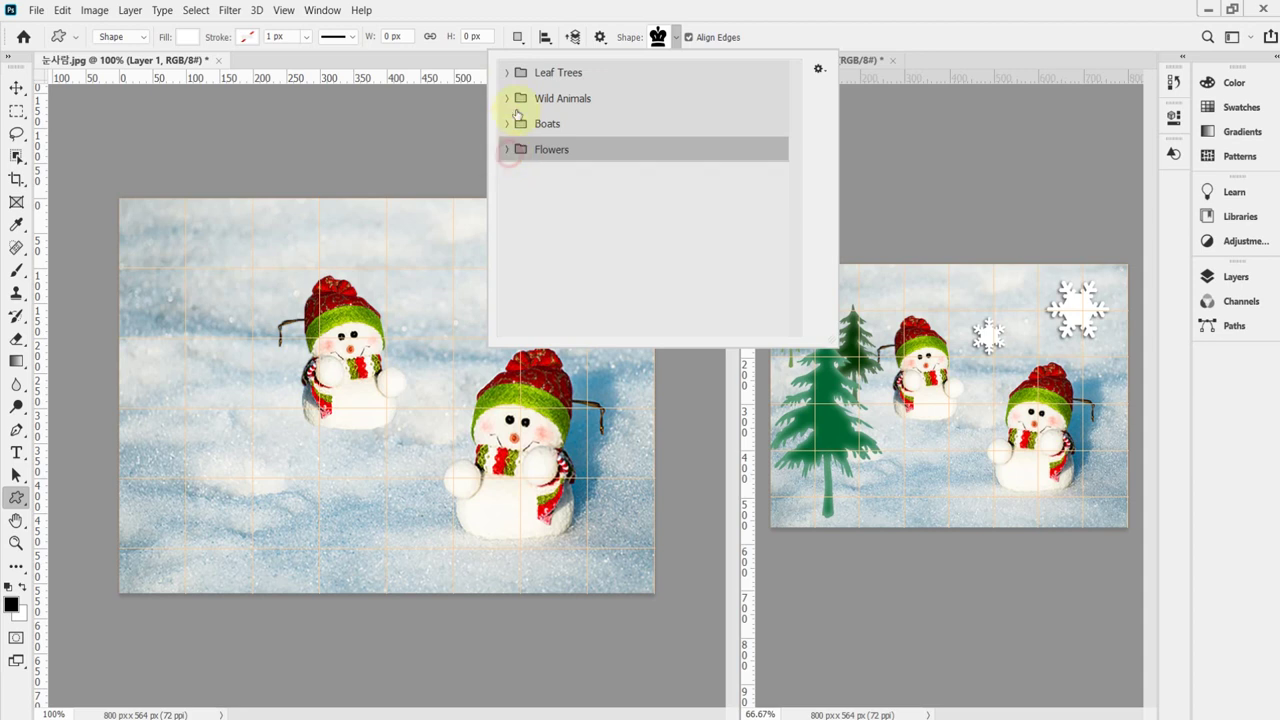
click(508, 72)
click(508, 72)
click(510, 100)
click(509, 100)
click(506, 125)
click(506, 125)
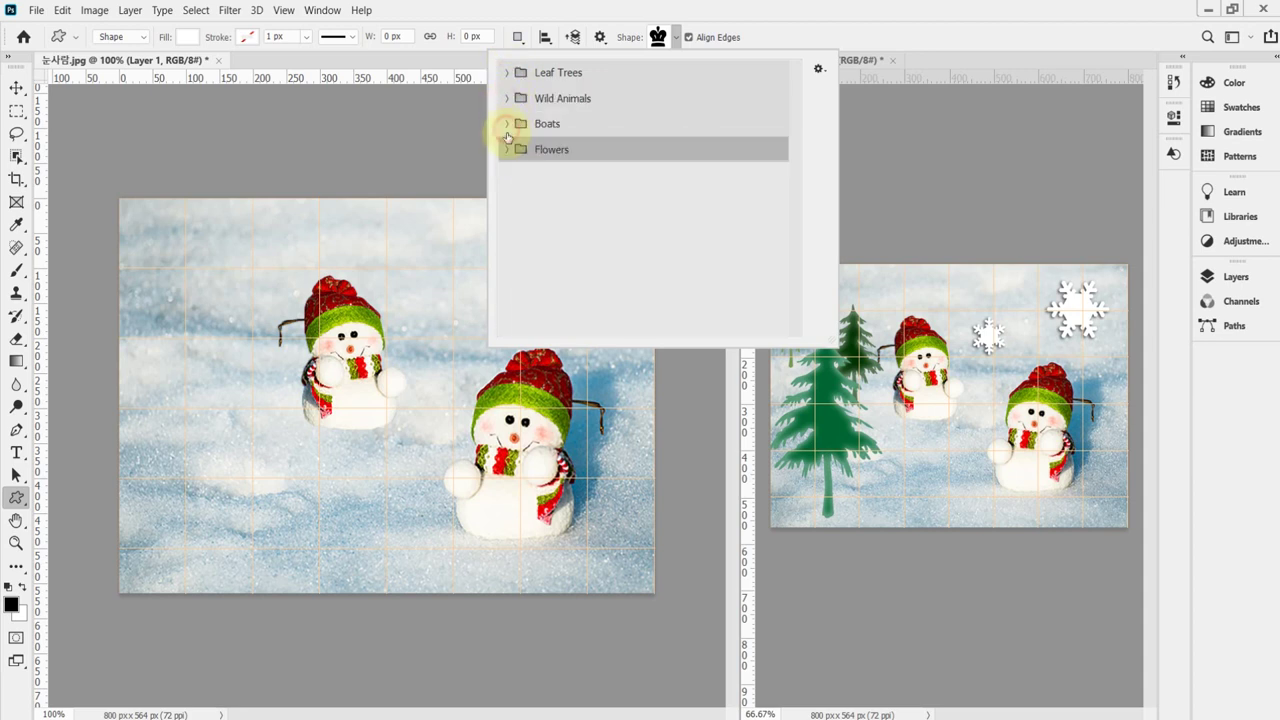
click(509, 151)
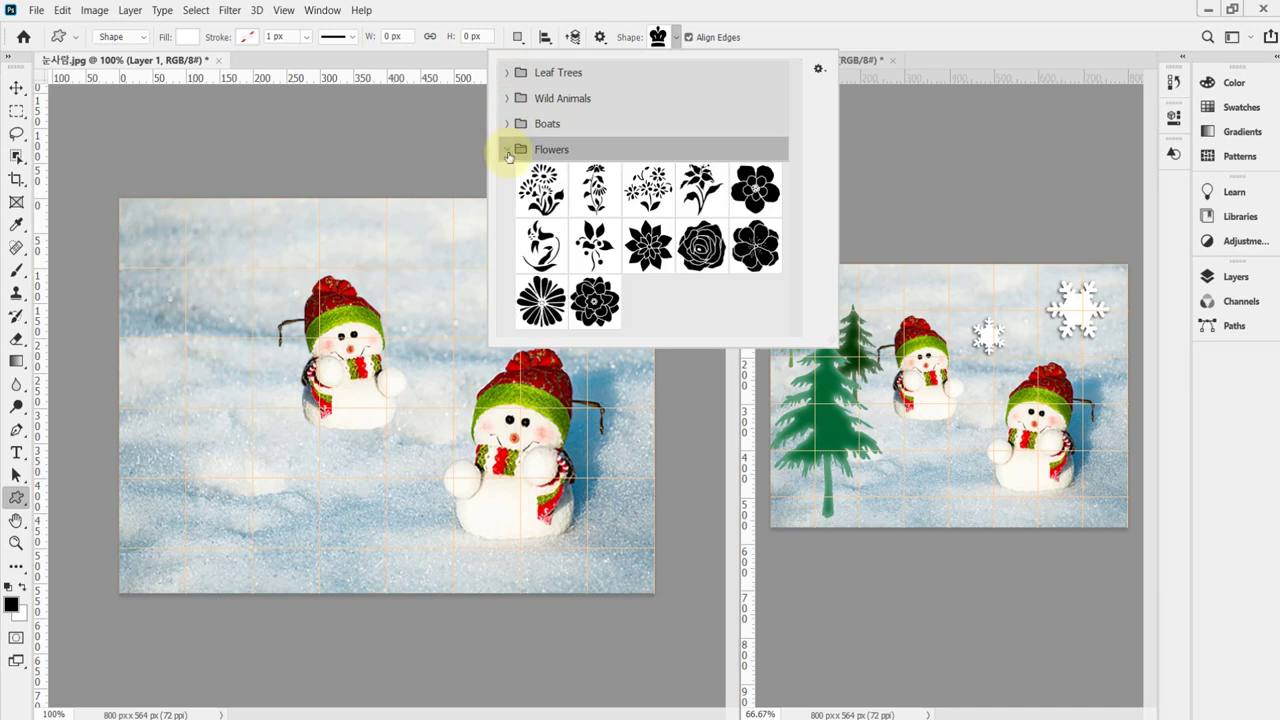
click(509, 151)
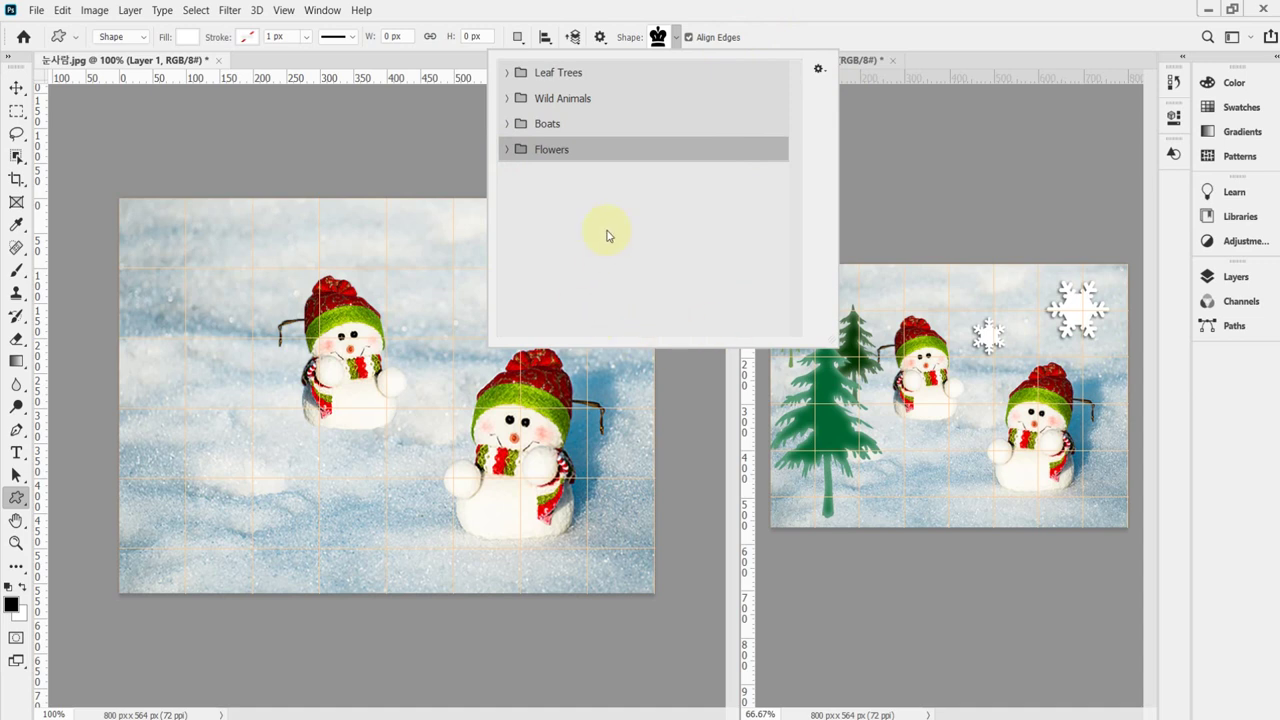
click(747, 10)
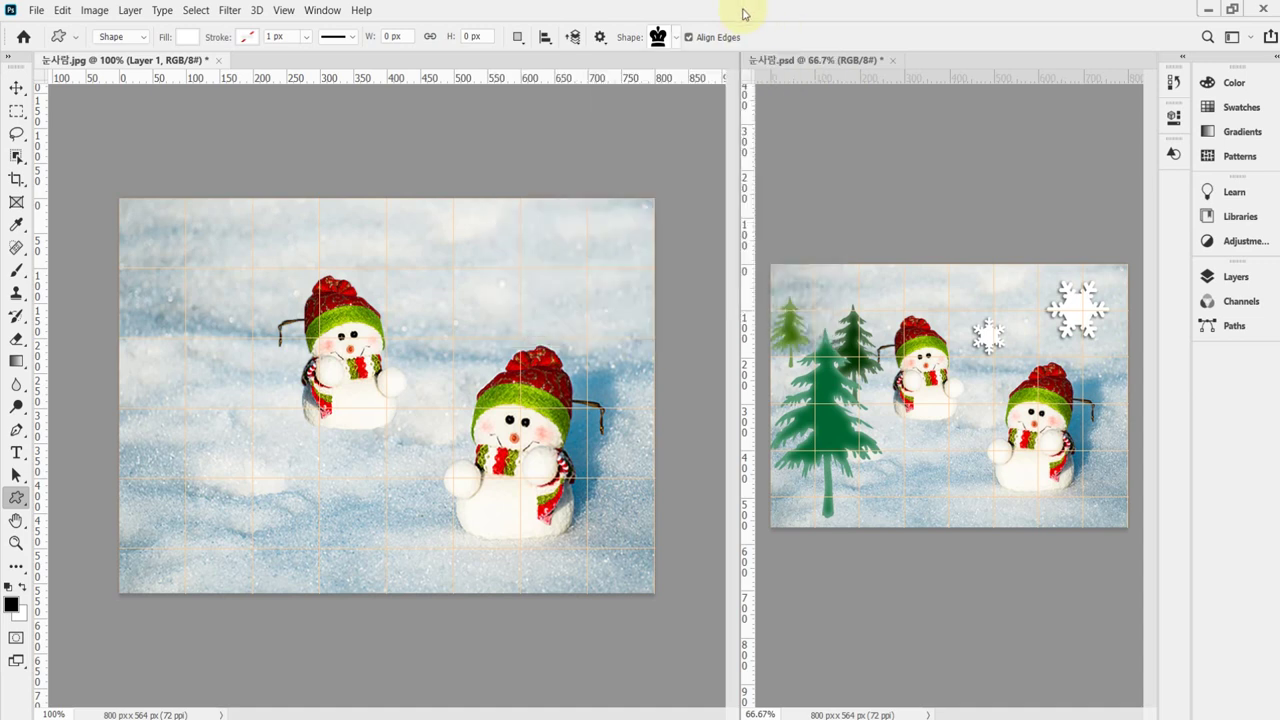
Load the Legacy Shapes and More collection into the shape library.
click(318, 10)
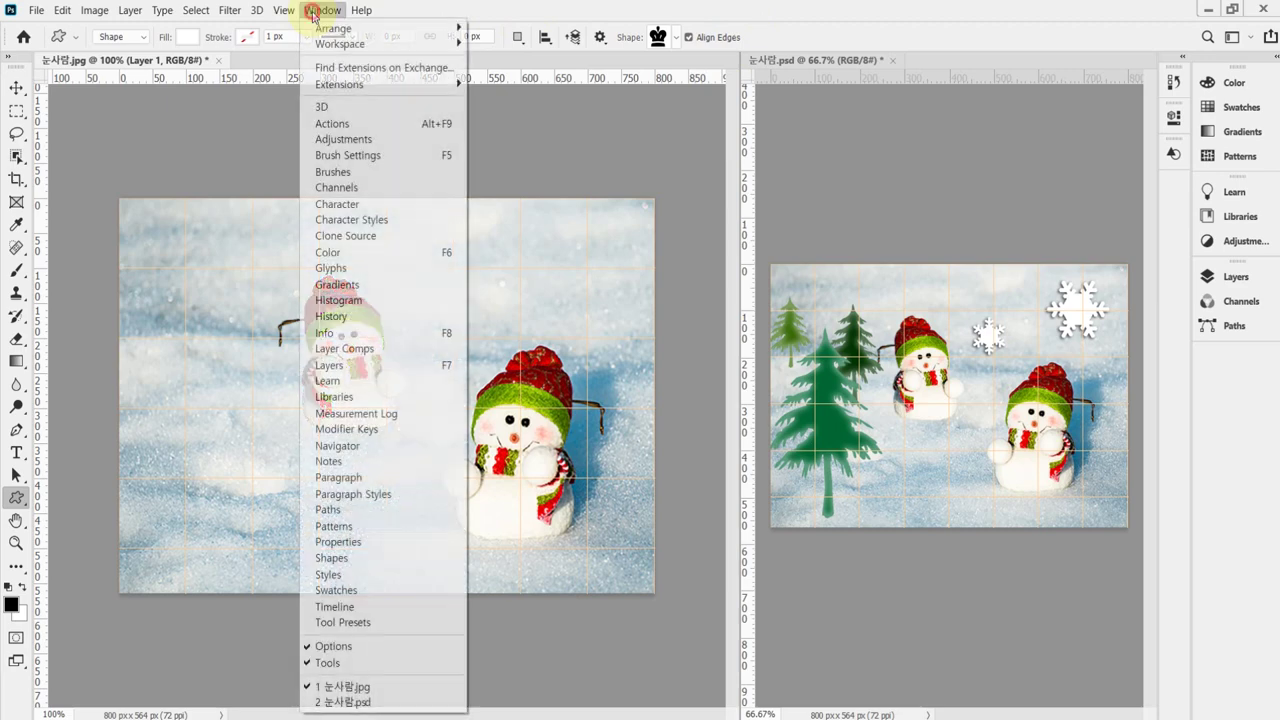
click(395, 560)
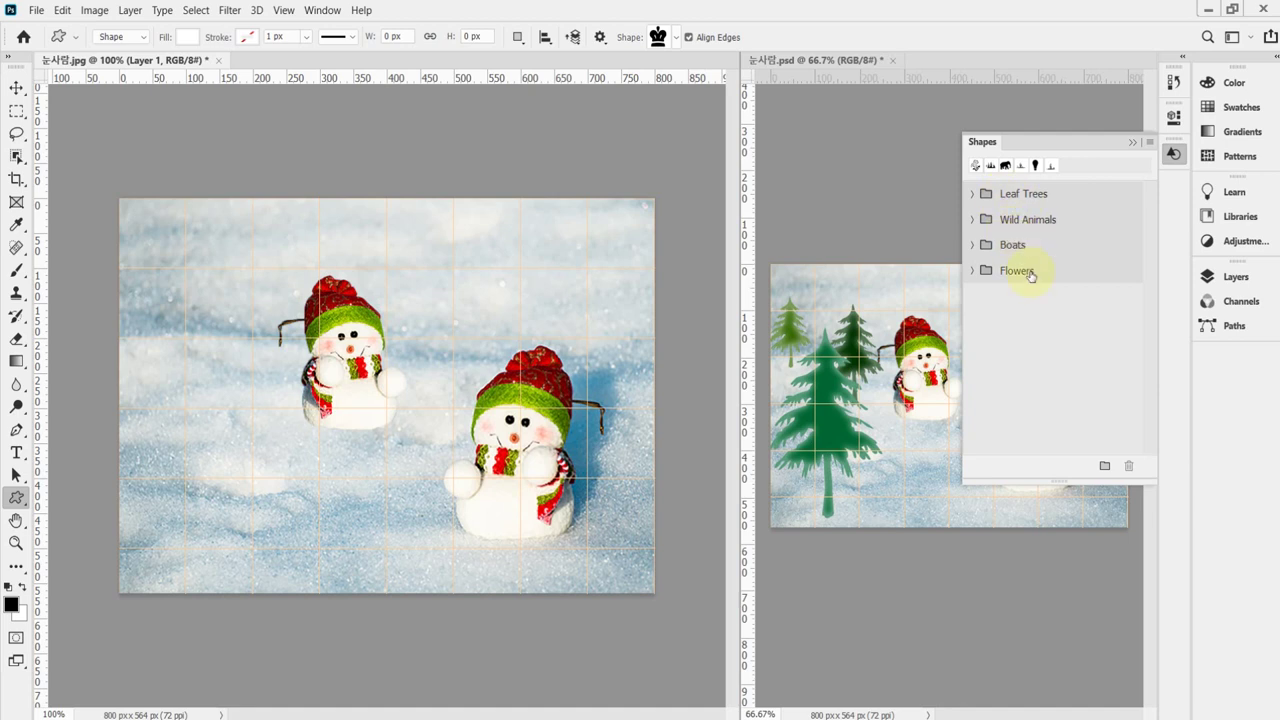
click(1150, 143)
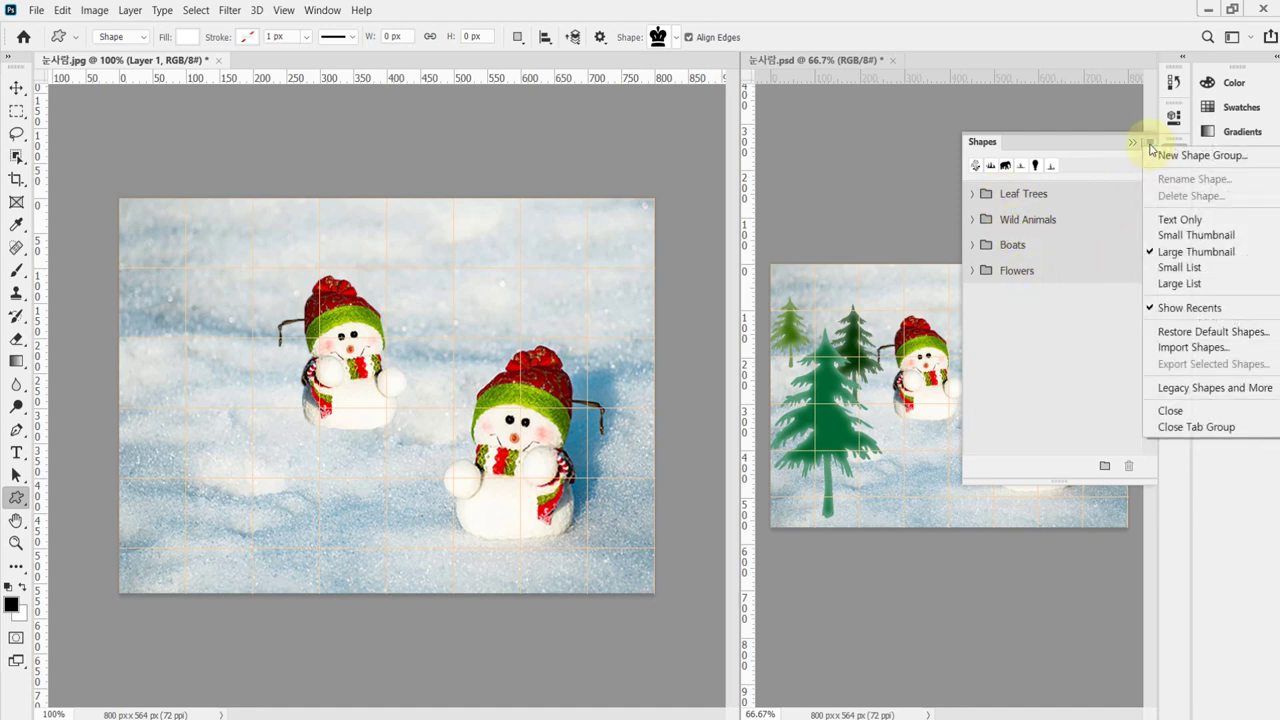
click(1178, 395)
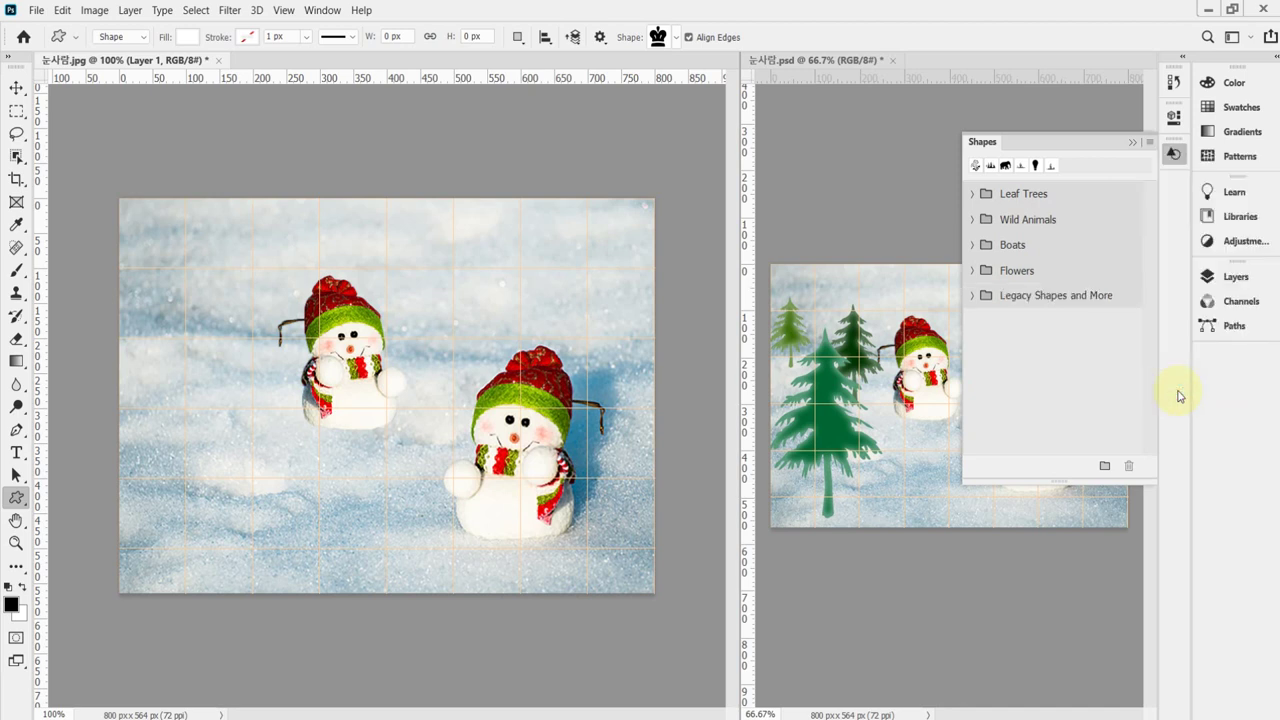
Examine the 2019 Shapes and All Legacy Default Shapes groups inside the Legacy Shapes and More collection.
click(971, 297)
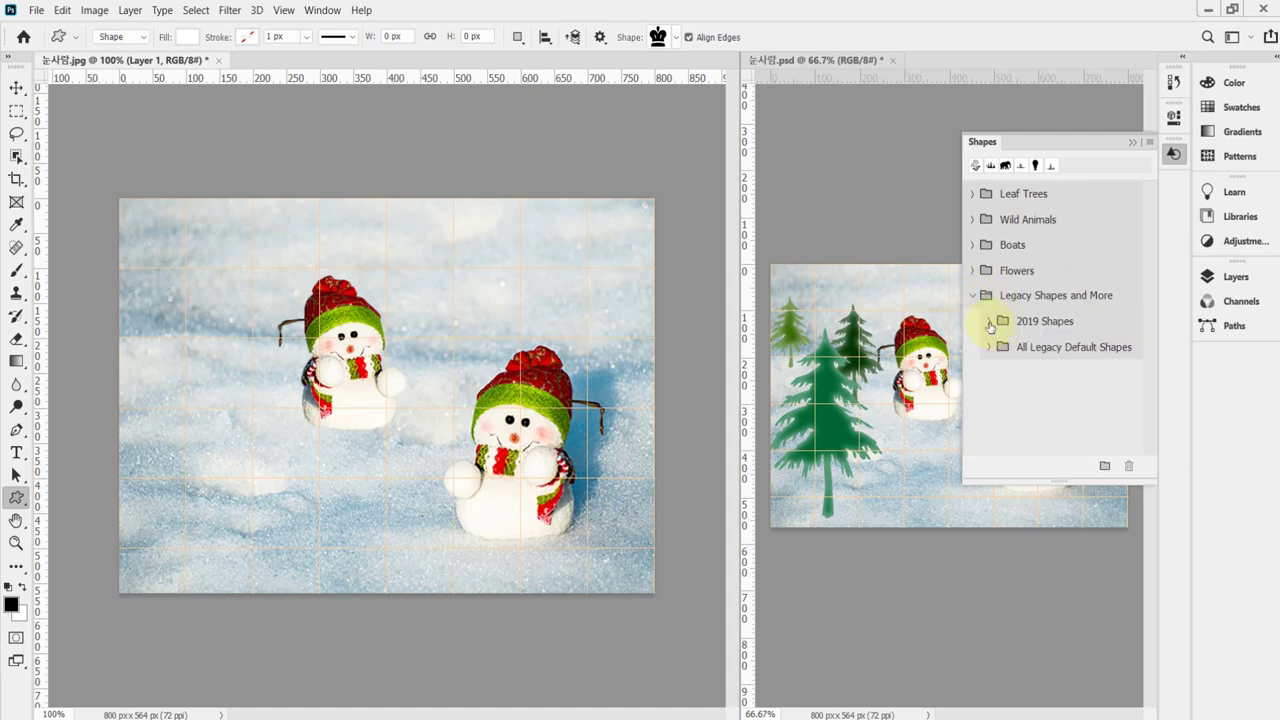
click(989, 322)
click(989, 322)
click(989, 348)
click(989, 348)
click(989, 347)
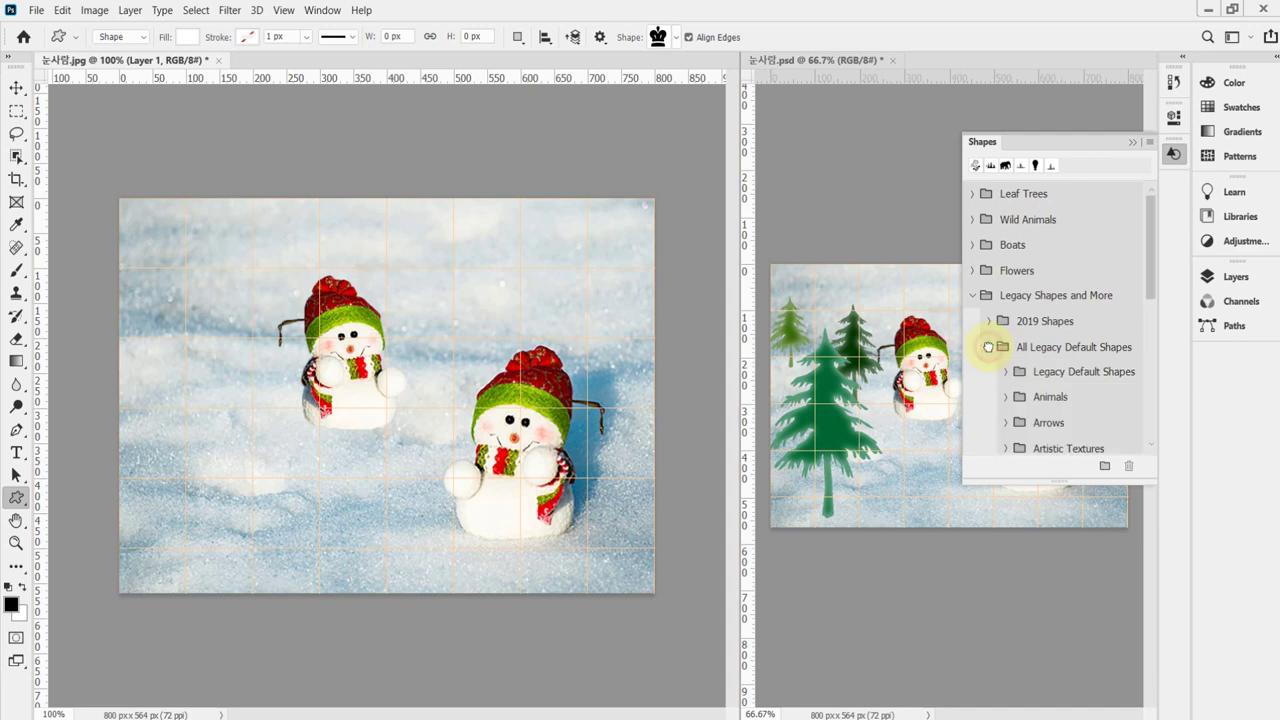
drag(1152, 287, 1155, 336)
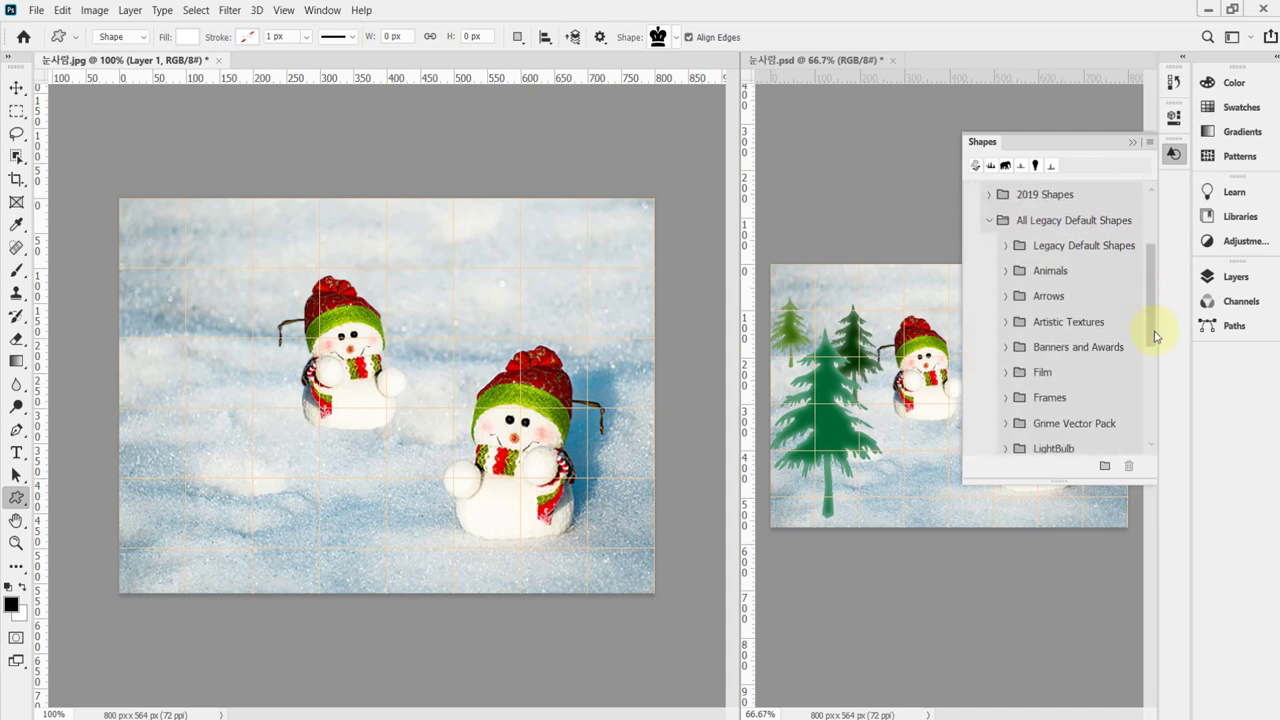
drag(1155, 336, 1148, 230)
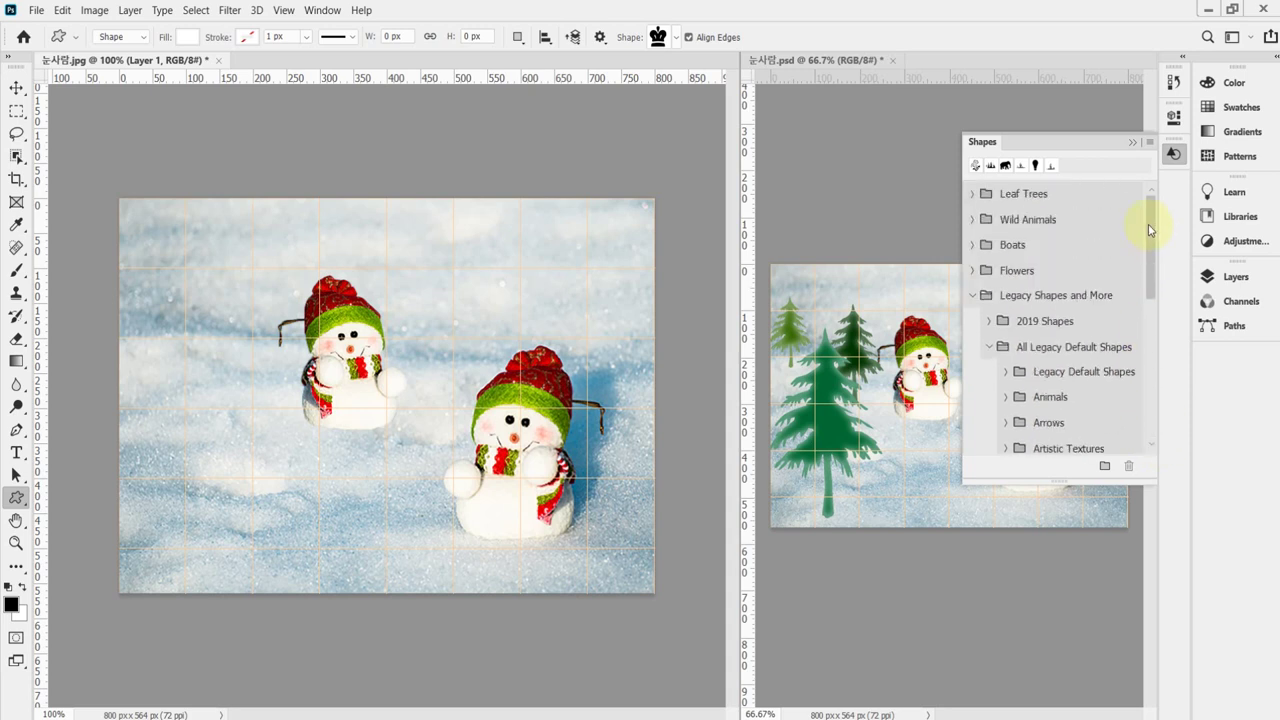
click(1173, 155)
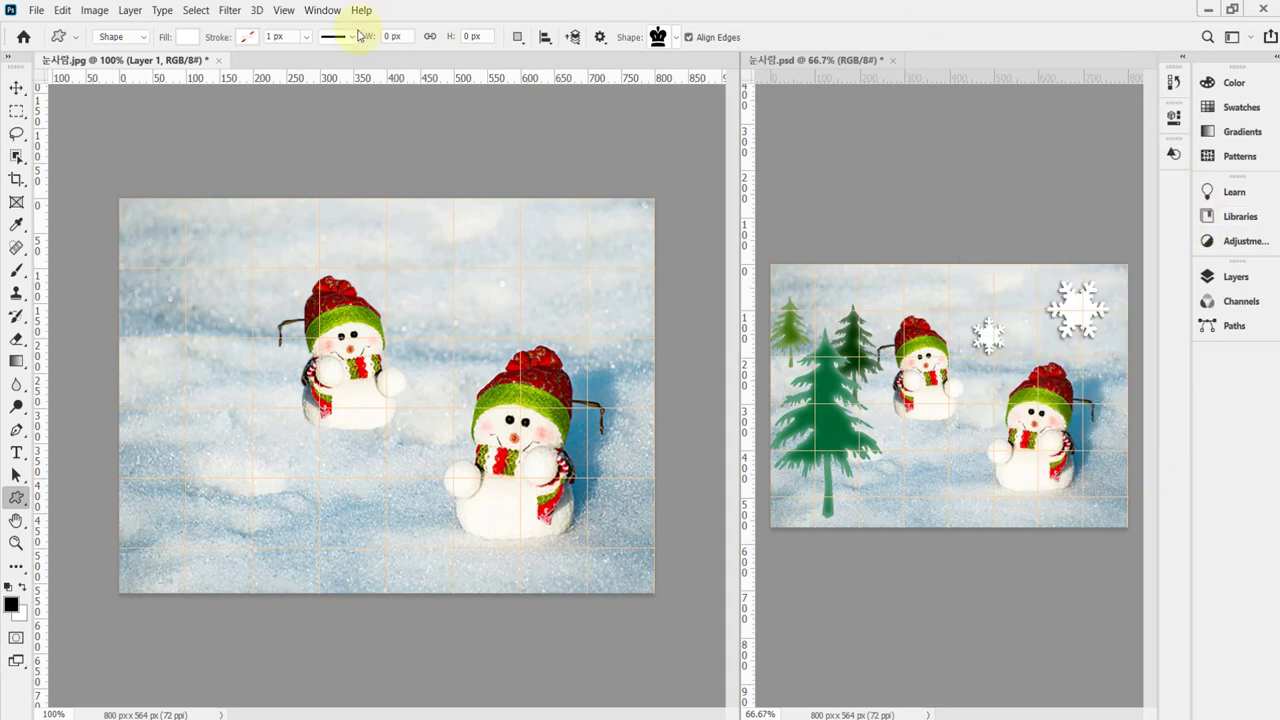
Expand the Nature group within All Legacy Default Shapes in the Legacy Shapes and More collection of the custom shape picker.
click(676, 40)
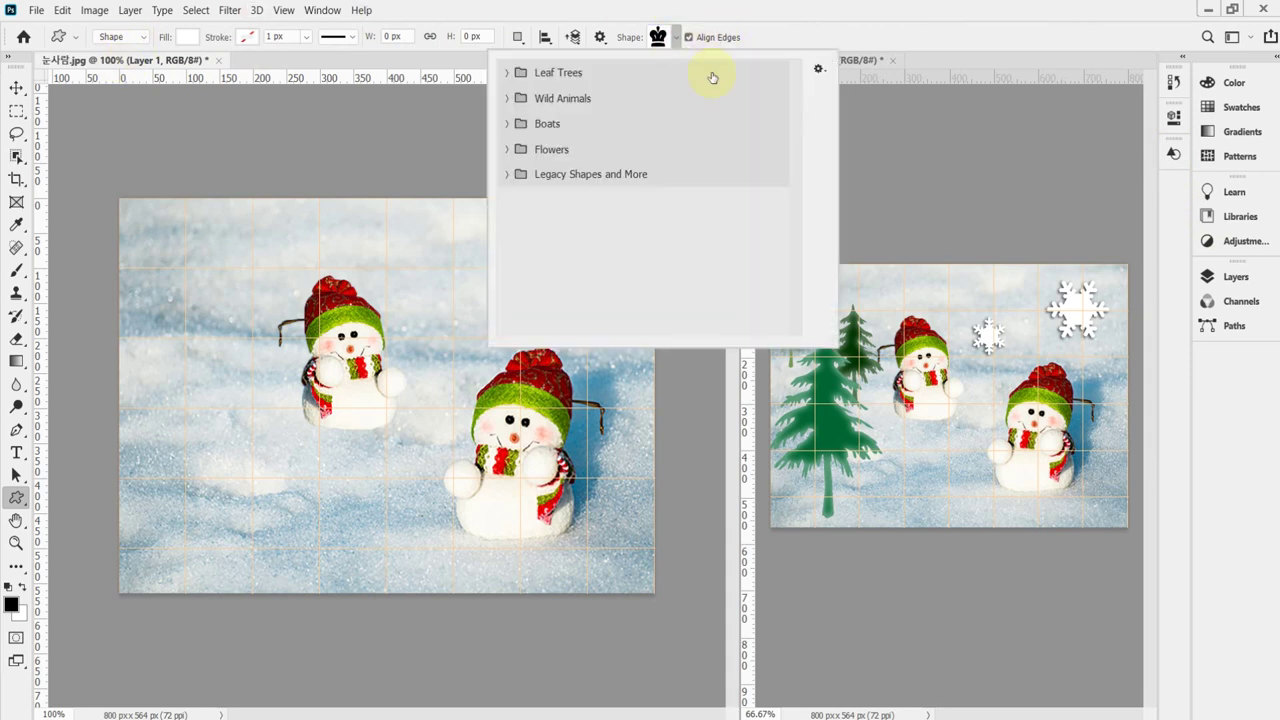
click(507, 174)
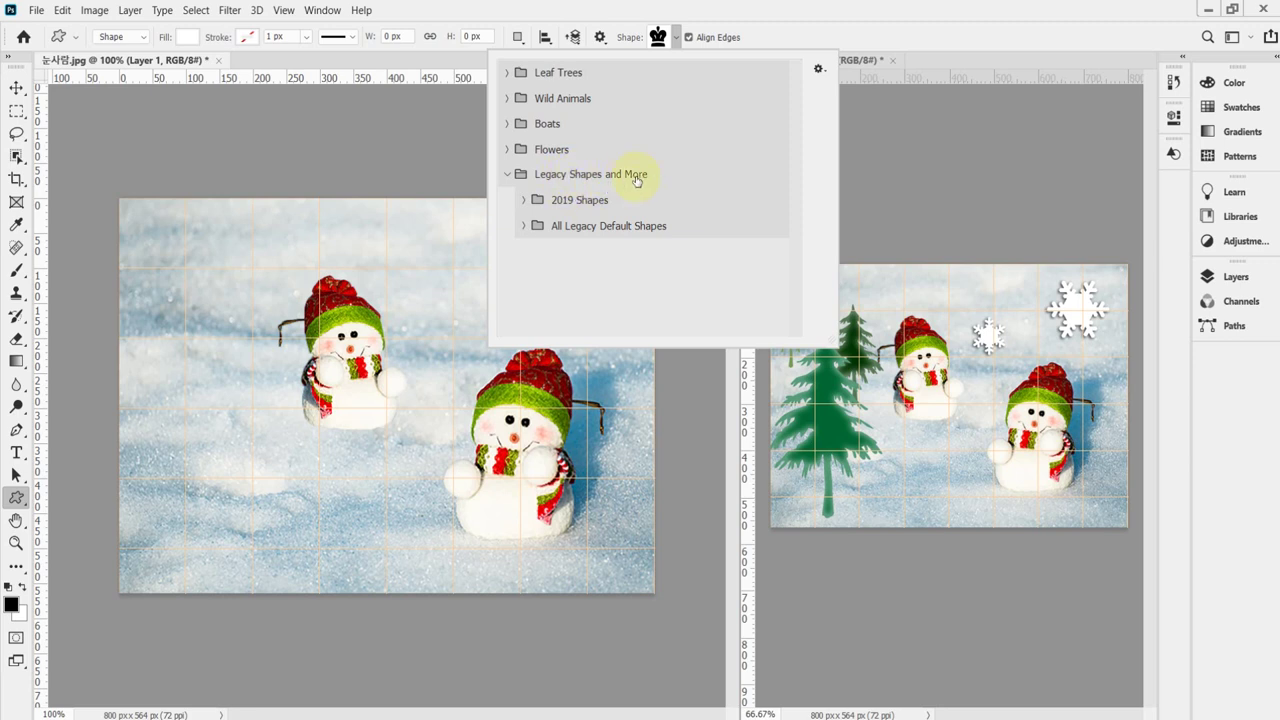
click(507, 175)
click(507, 175)
click(523, 226)
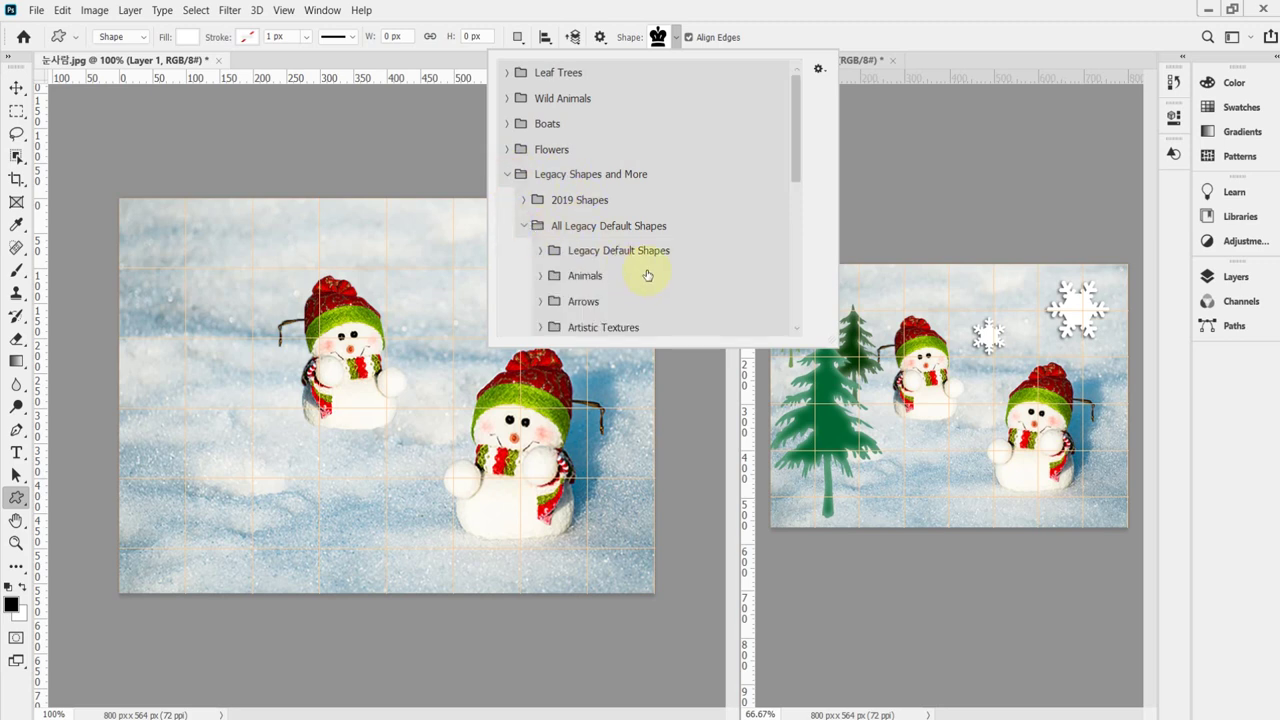
scroll(668, 262, down, 4)
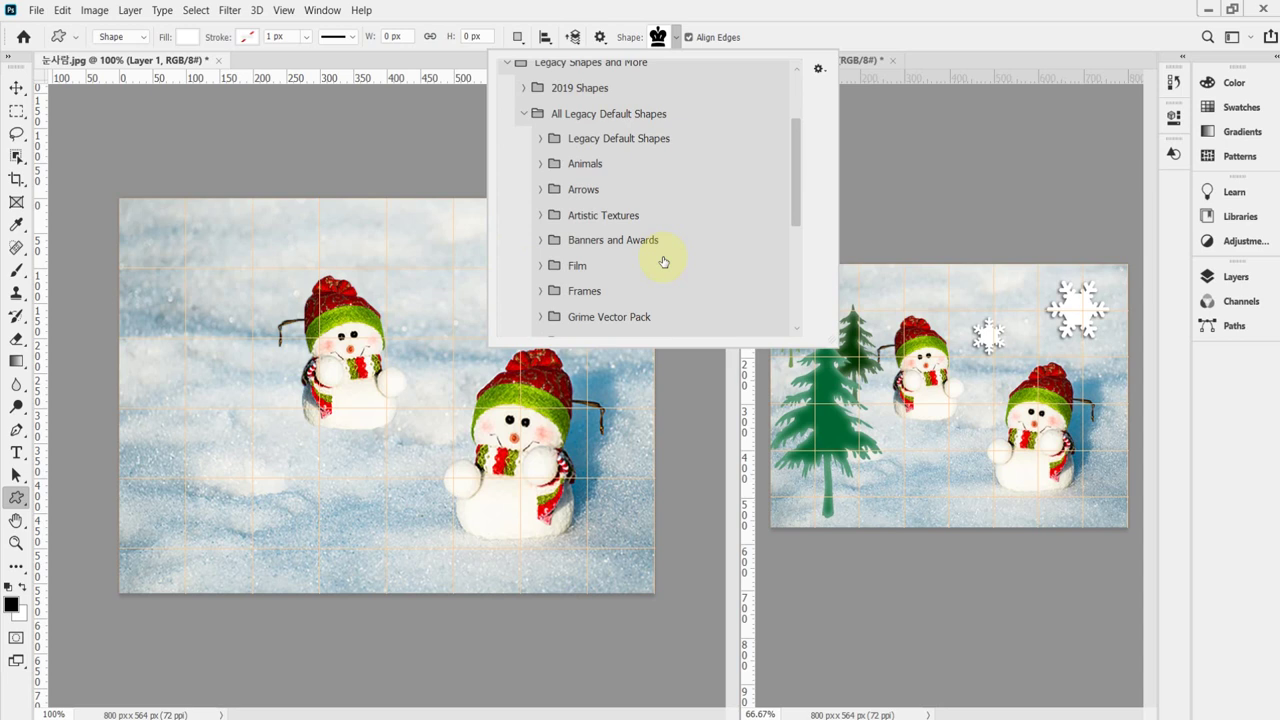
scroll(665, 261, down, 1)
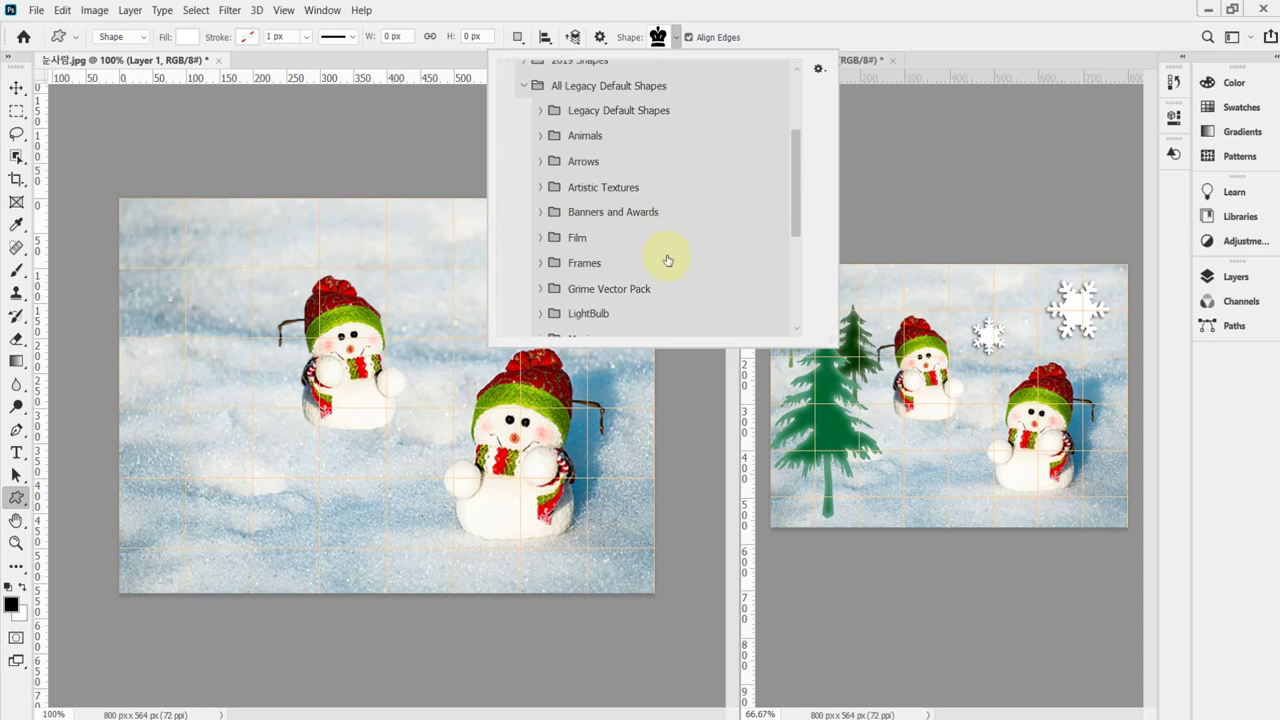
drag(797, 242, 809, 286)
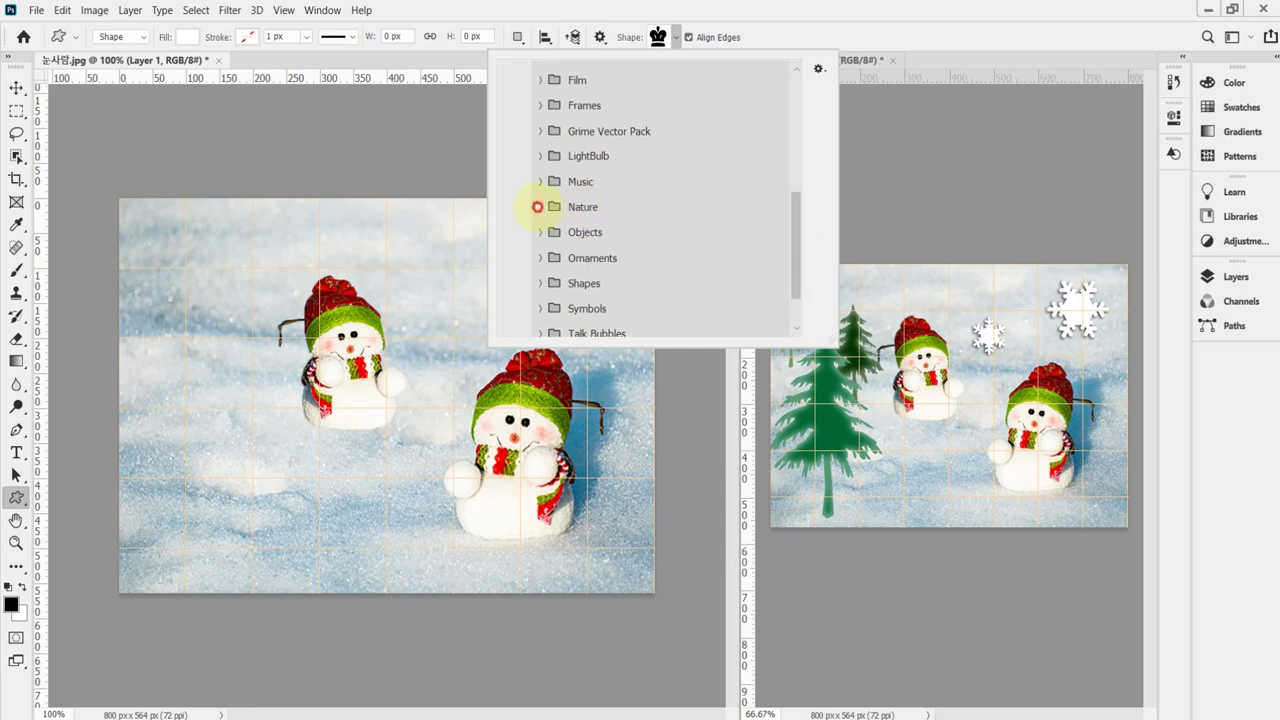
click(538, 207)
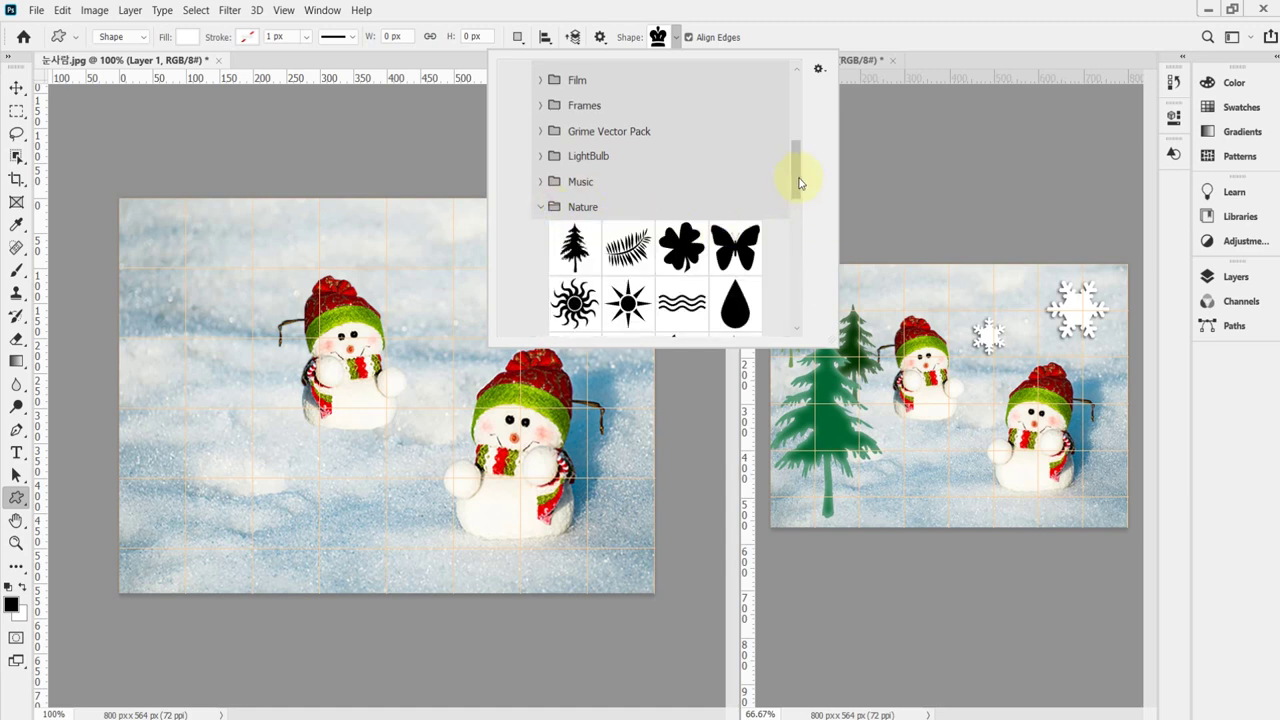
Enlarge the custom shape picker so more shapes of the Nature group fit in it.
drag(798, 177, 797, 197)
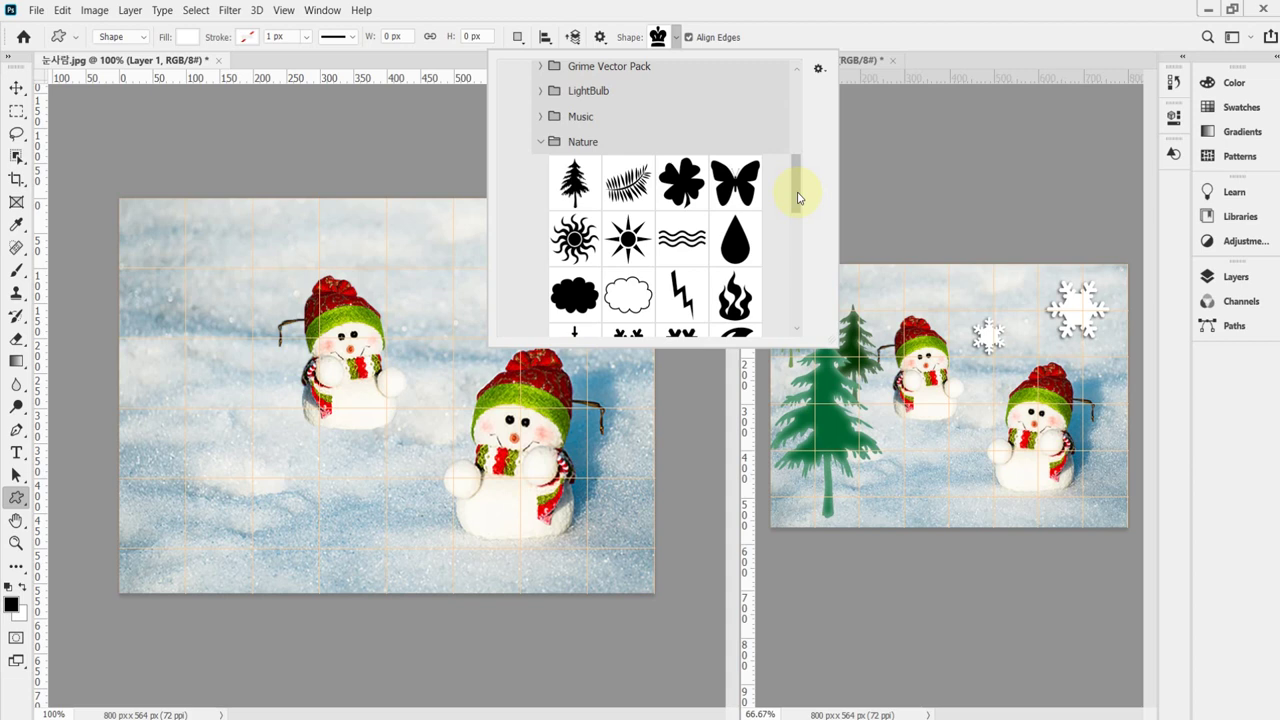
scroll(794, 197, down, 1)
scroll(791, 191, up, 1)
scroll(791, 197, down, 1)
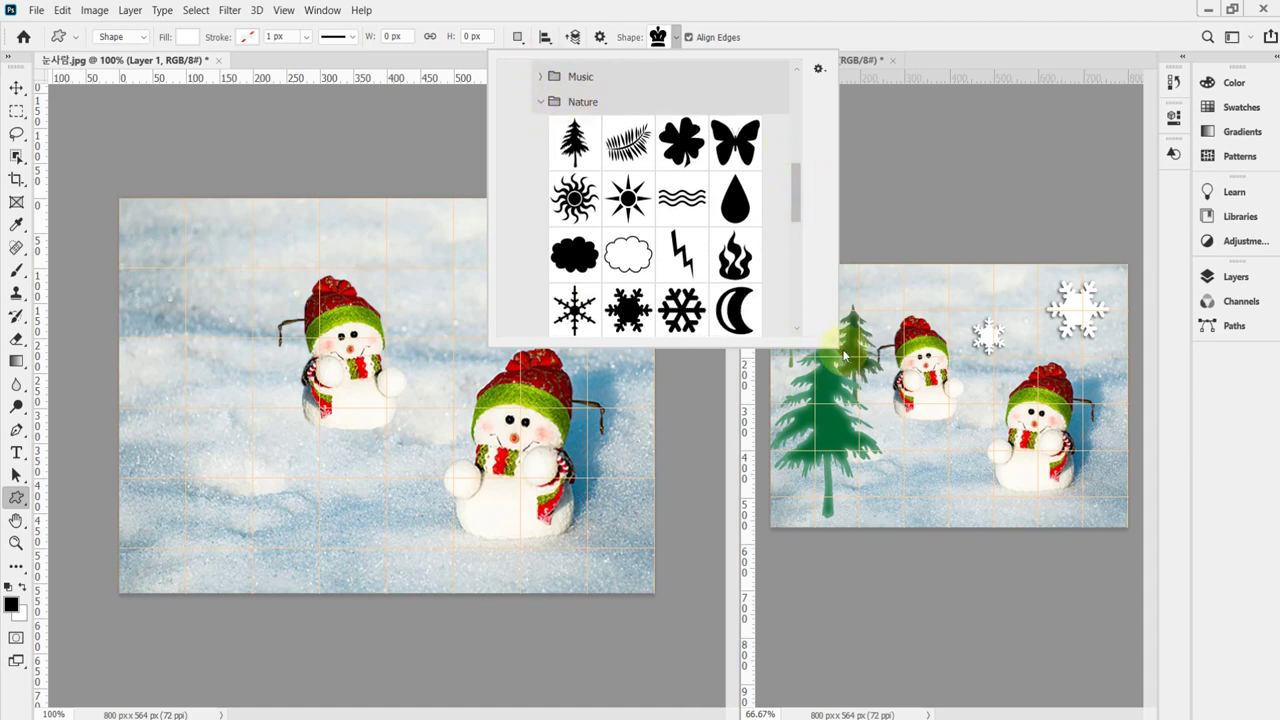
drag(836, 345, 836, 449)
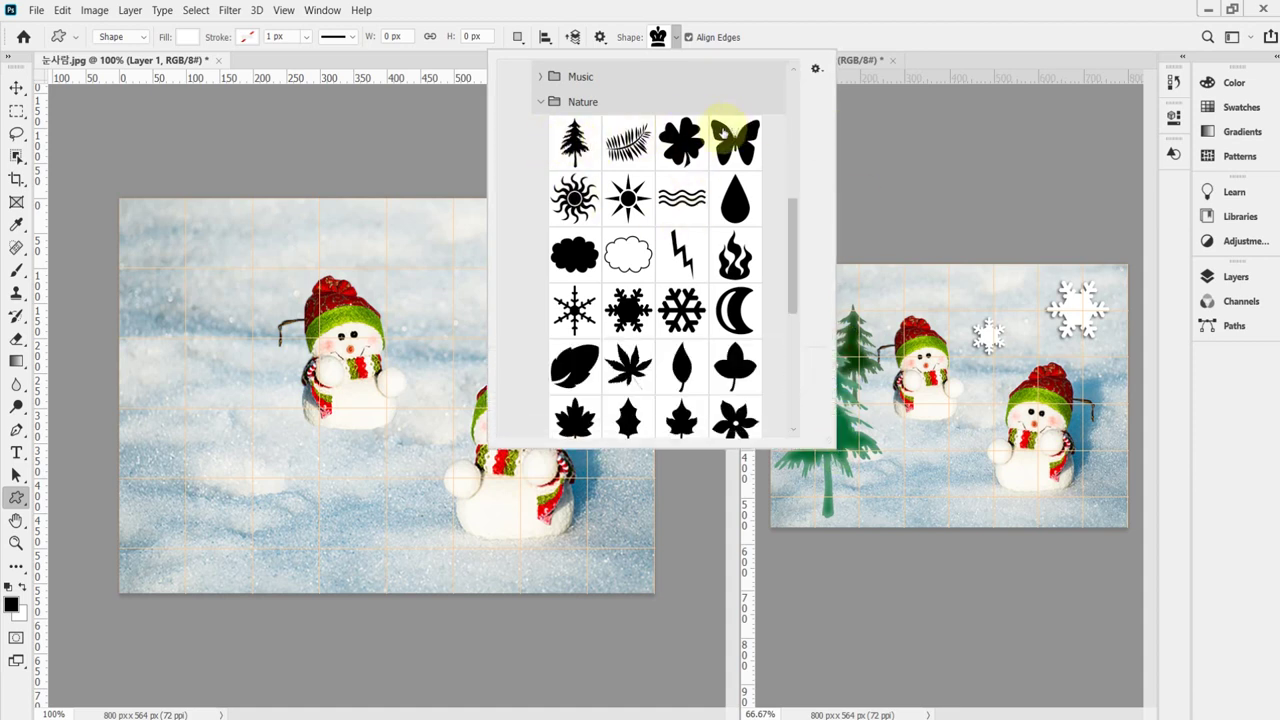
Try the Small Thumbnail display for the shape list and return it to Large Thumbnail.
click(815, 69)
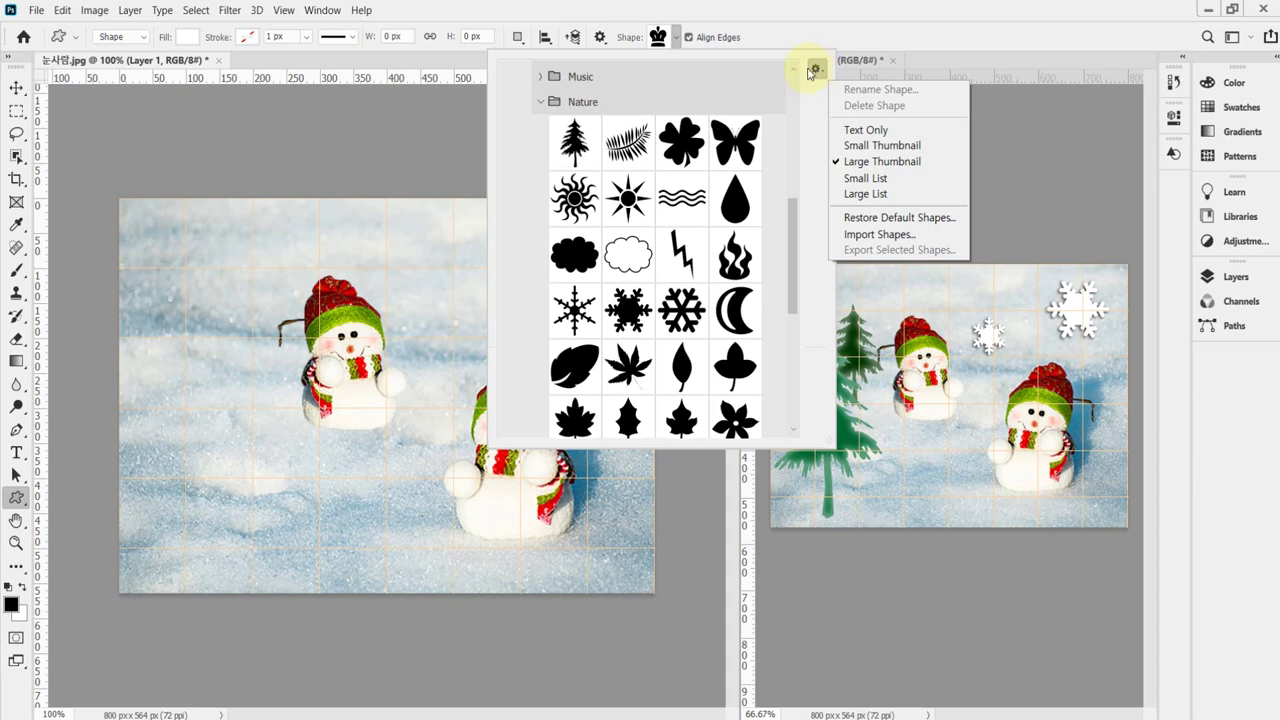
click(848, 146)
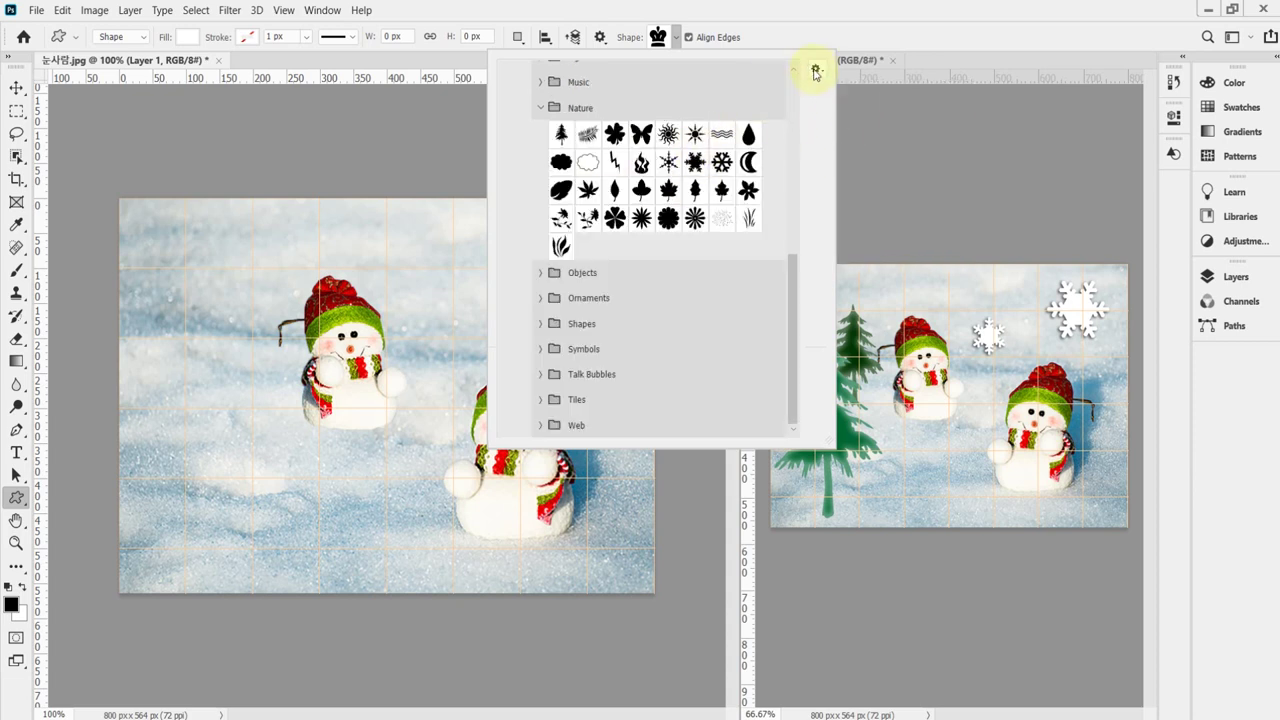
click(815, 70)
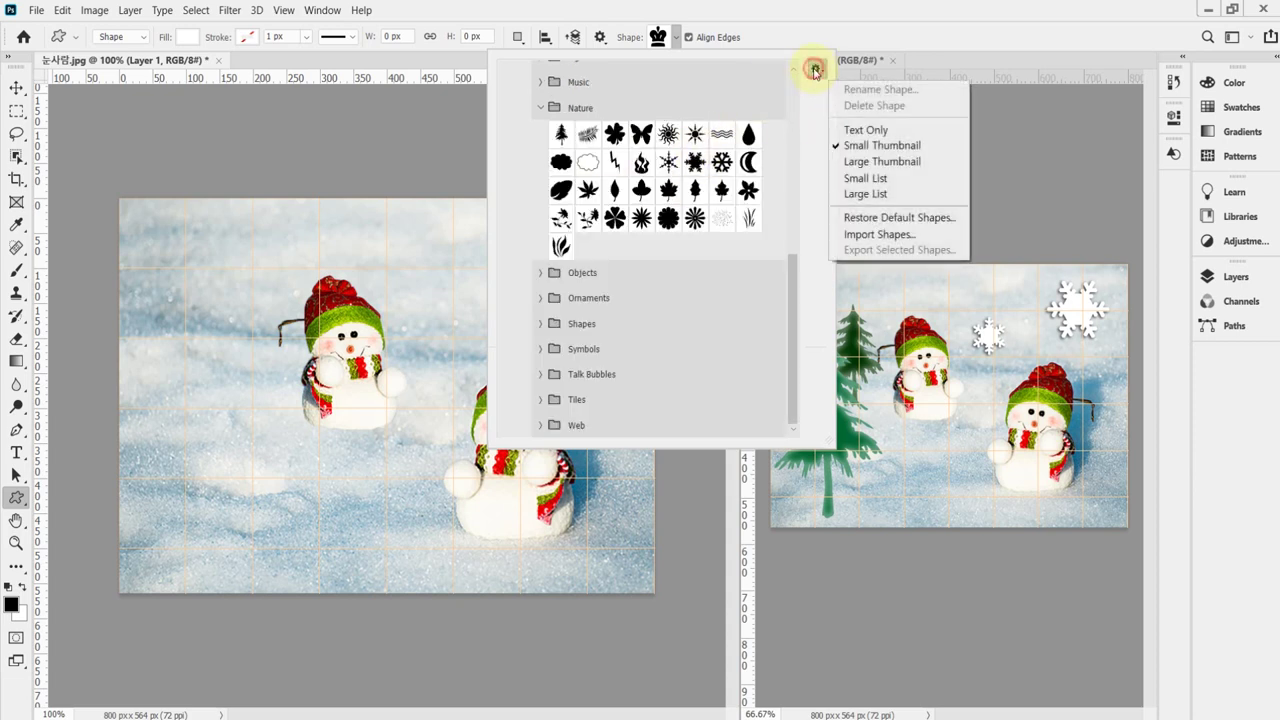
click(912, 168)
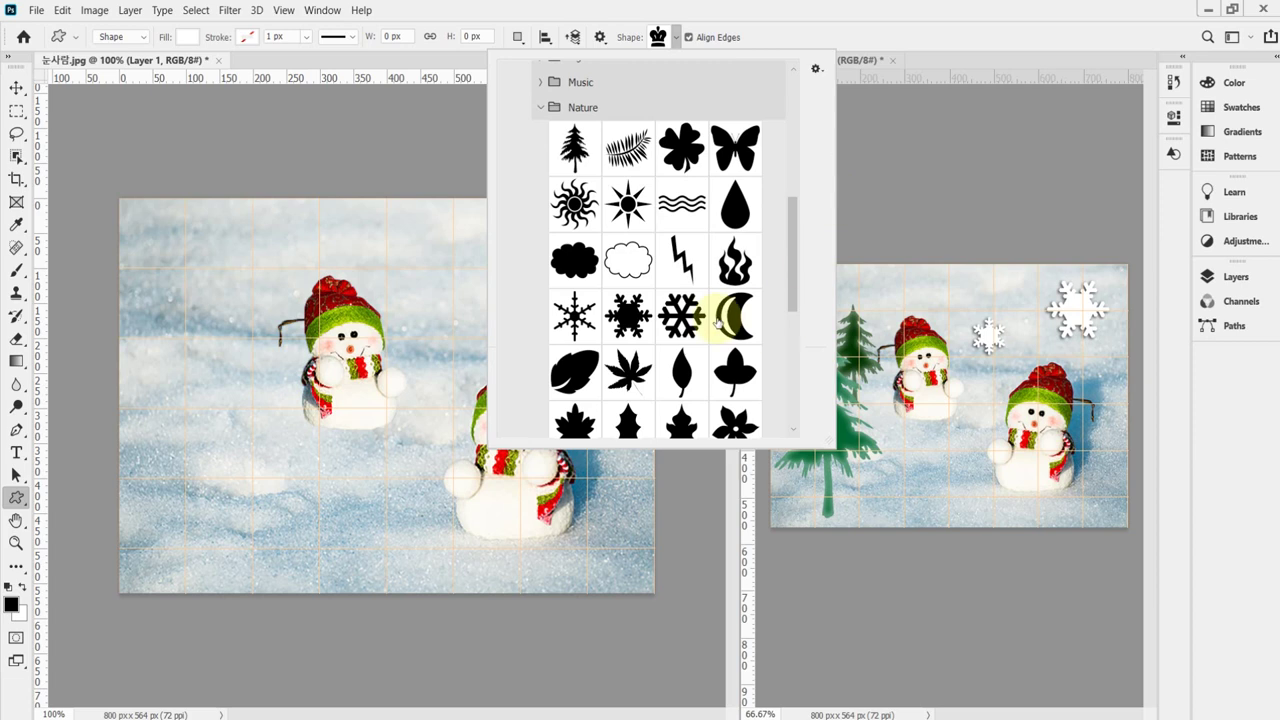
Try the Text Only, Small List and Large List displays for the shapes and restore Large Thumbnail.
click(816, 72)
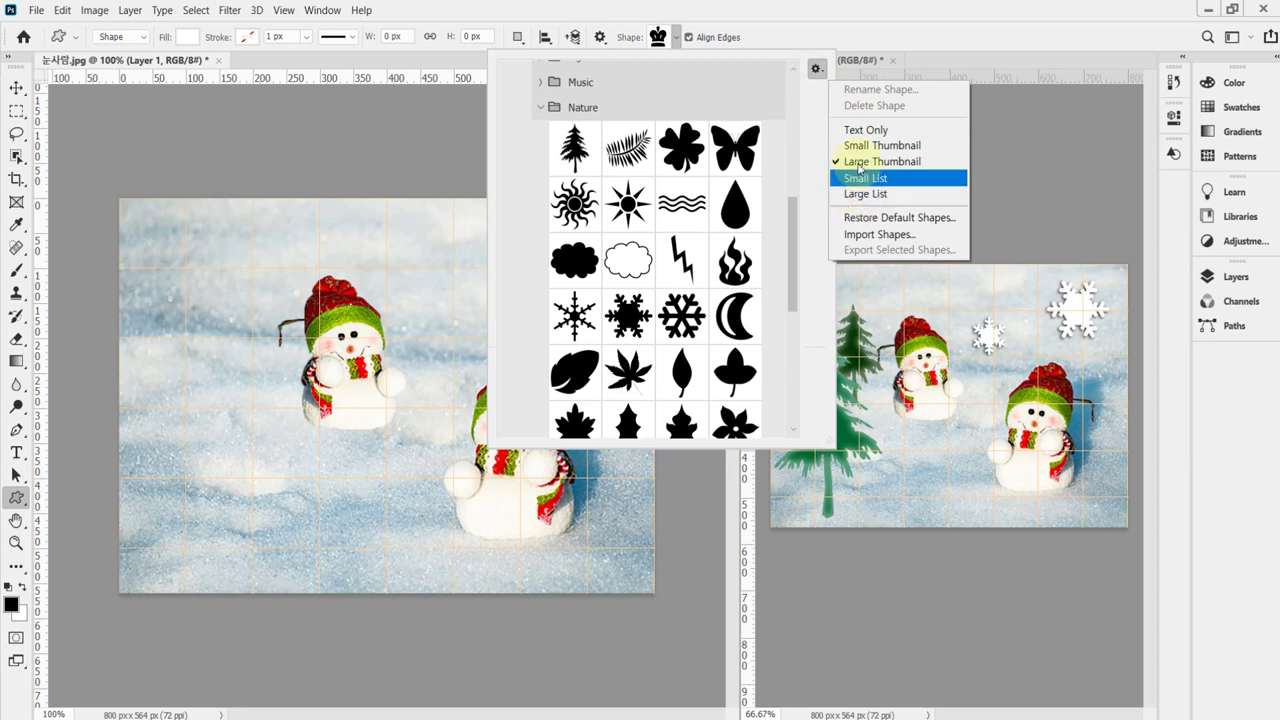
click(852, 130)
click(816, 68)
click(850, 178)
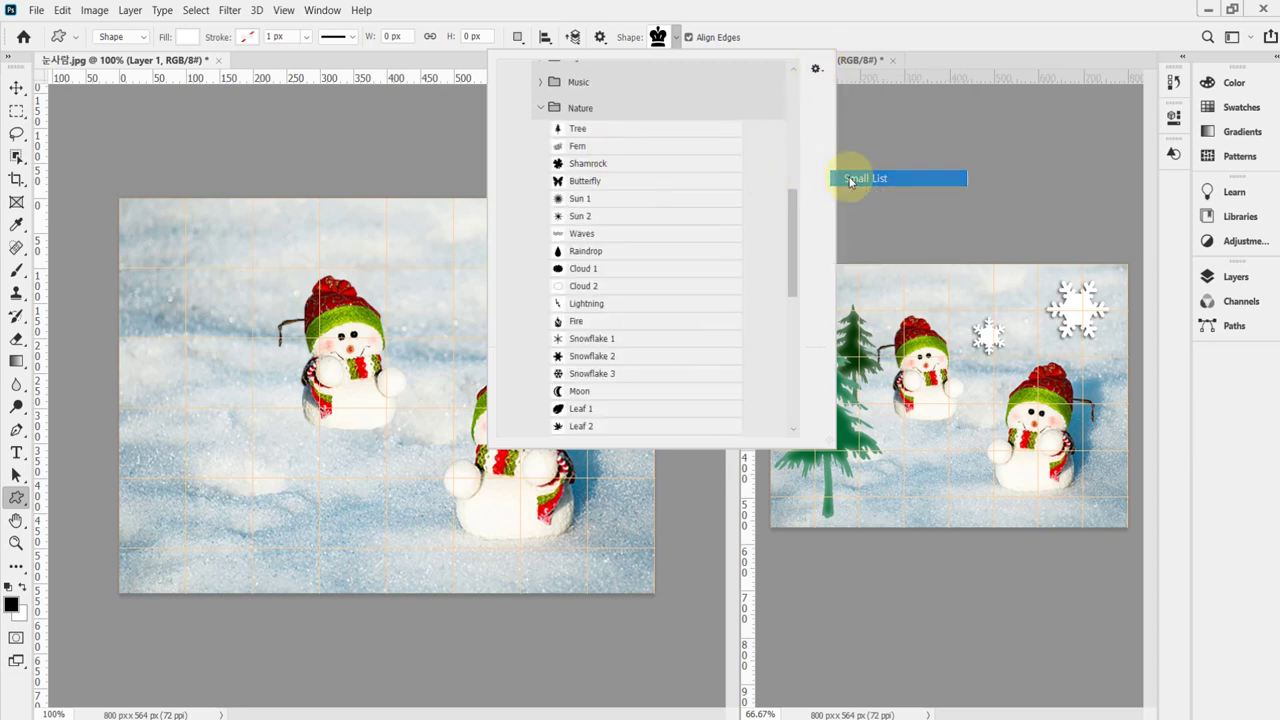
click(816, 68)
click(884, 198)
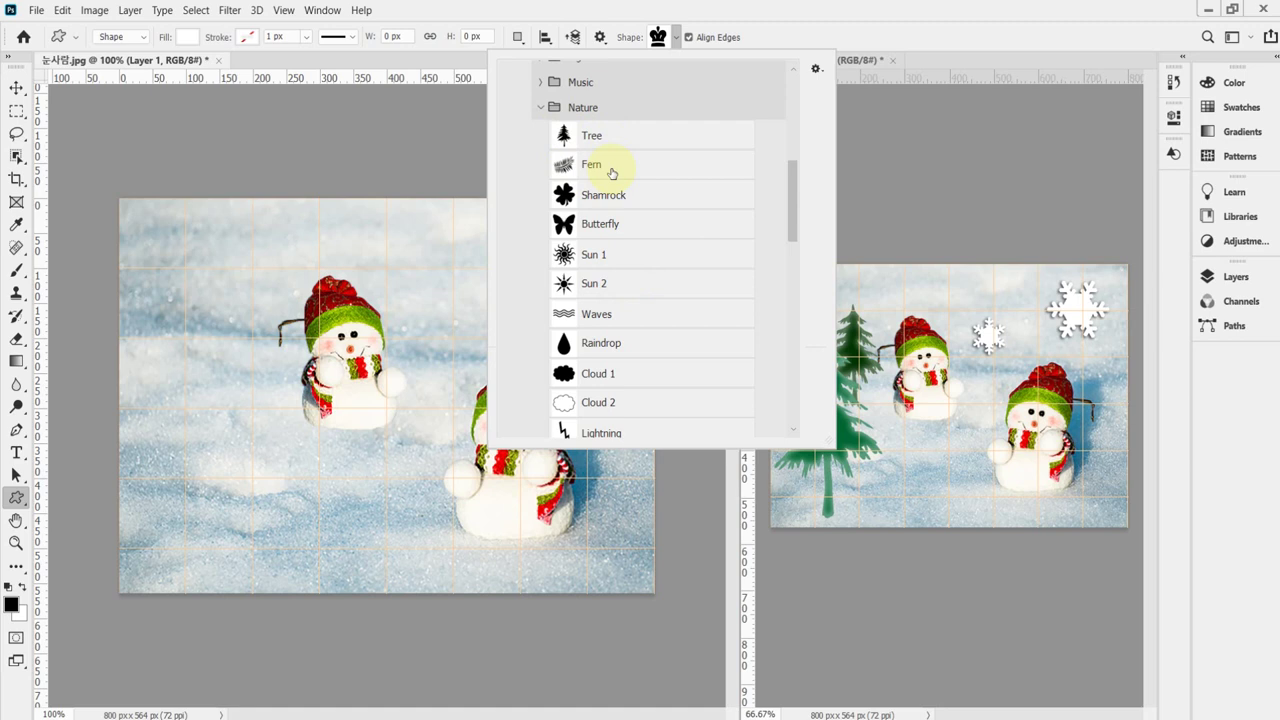
click(815, 70)
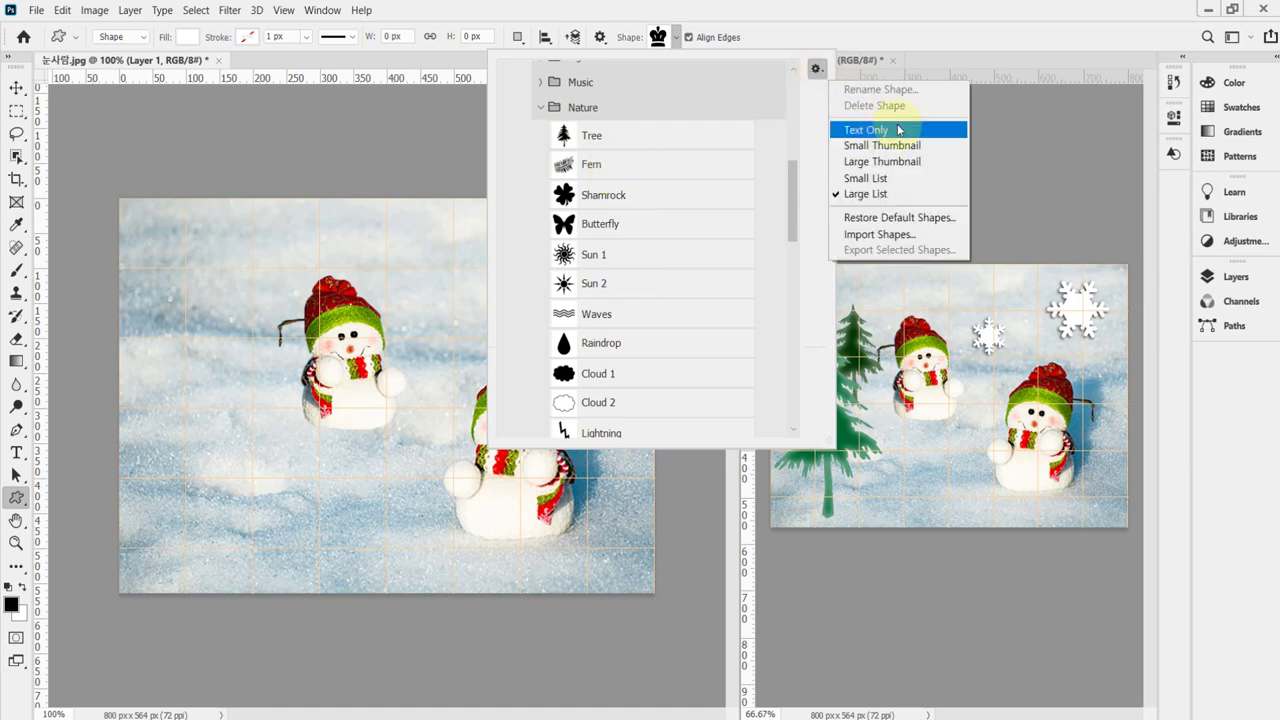
click(910, 163)
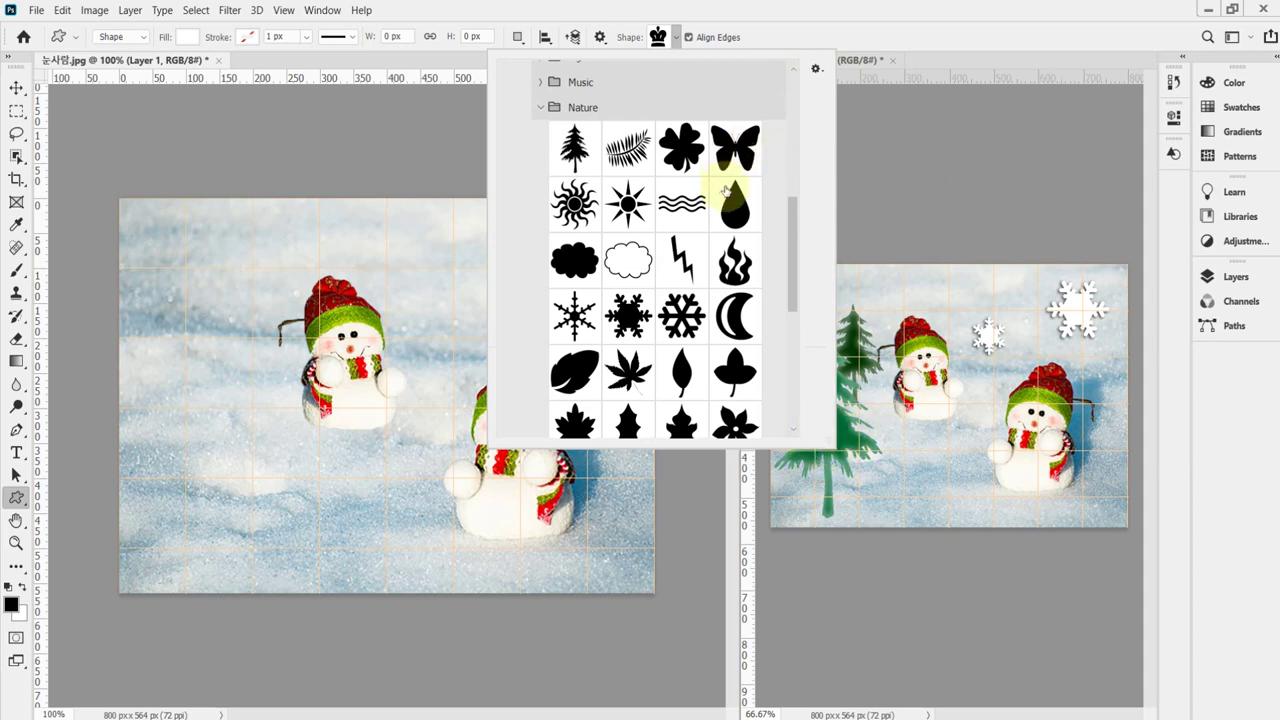
Draw a Snowflake 2 shape about 143 × 124 px above the larger snowman and shift it toward the image's upper-right corner.
click(626, 316)
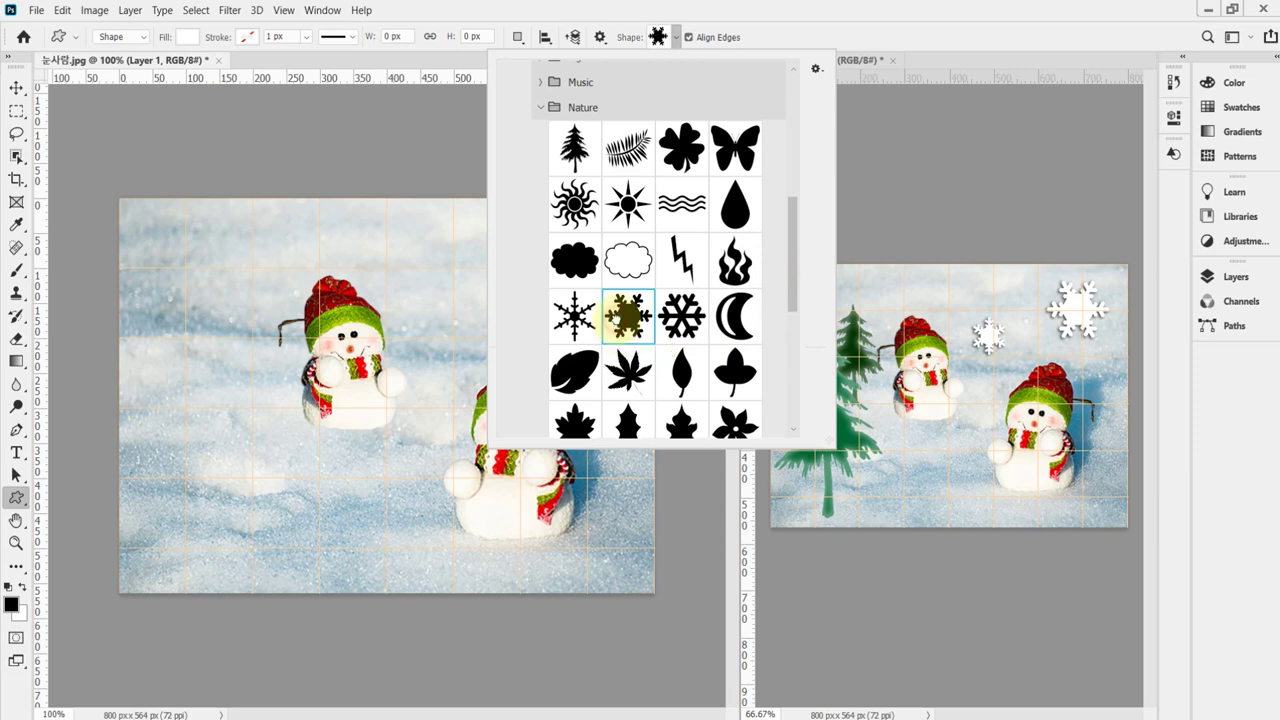
click(768, 26)
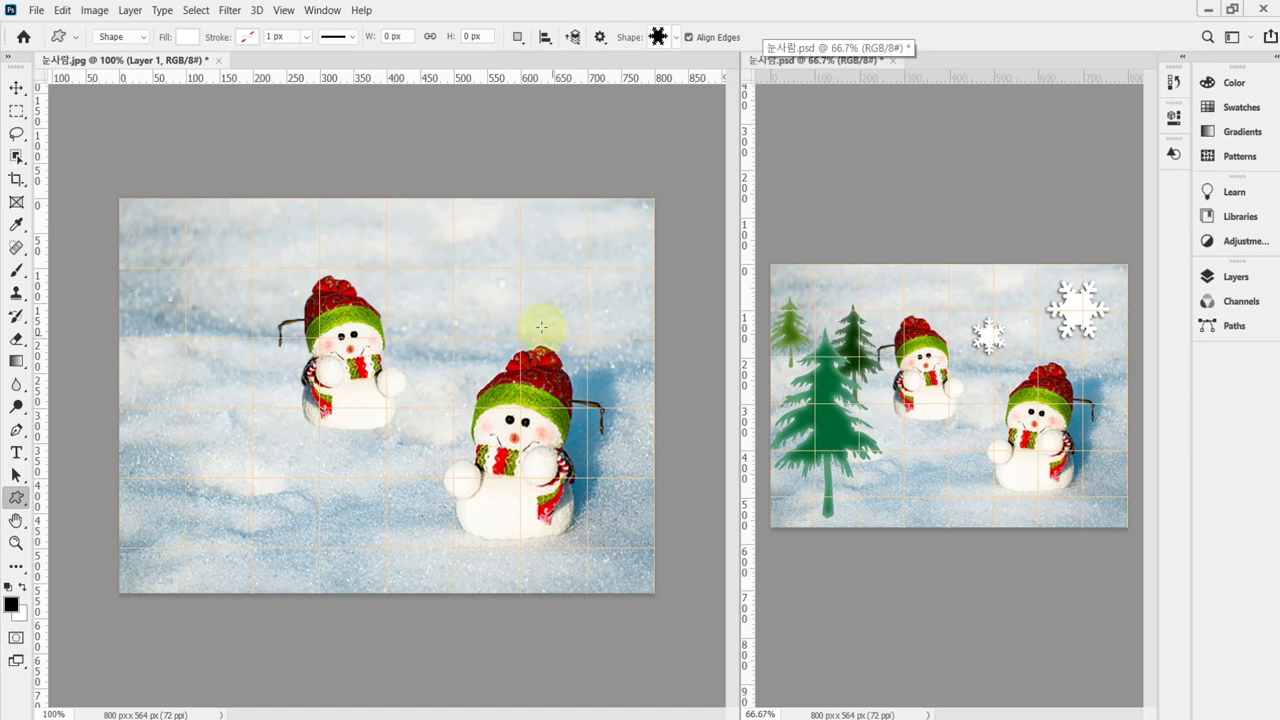
drag(506, 240, 604, 323)
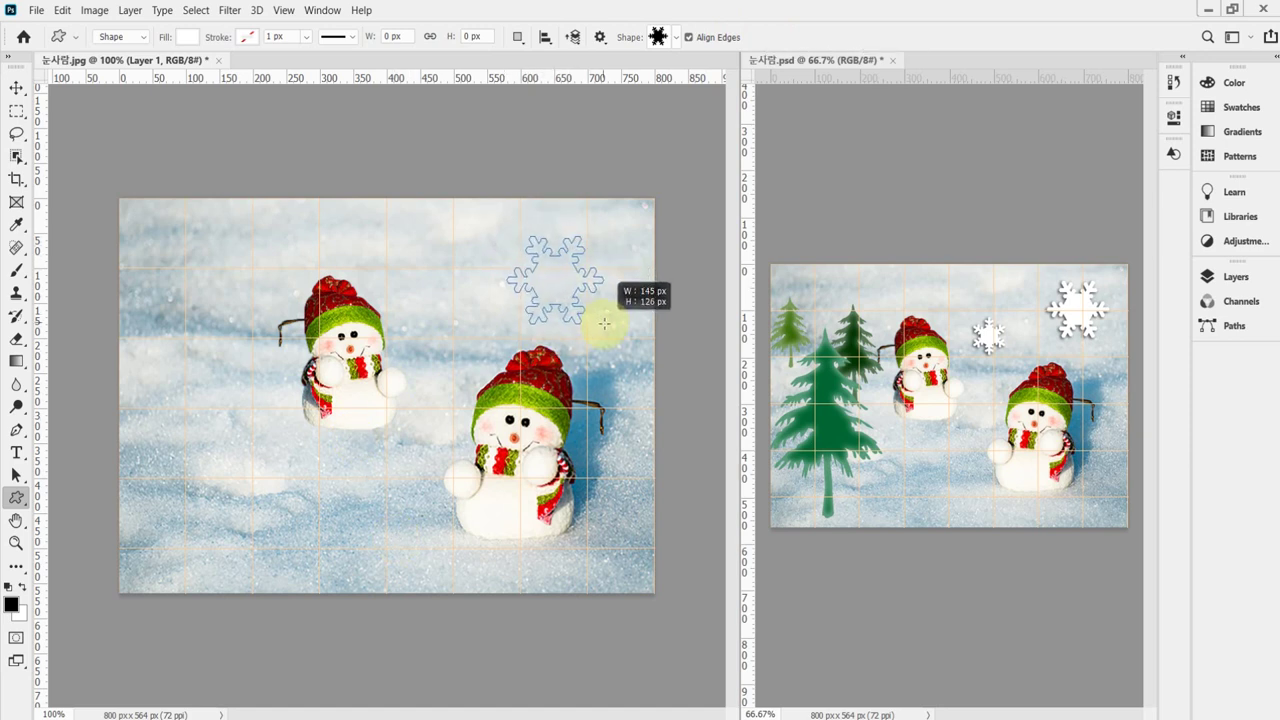
mouse_move(605, 323)
mouse_down()
mouse_move(557, 322)
mouse_move(595, 297)
mouse_move(638, 311)
mouse_move(583, 298)
mouse_move(620, 303)
mouse_move(622, 322)
mouse_up()
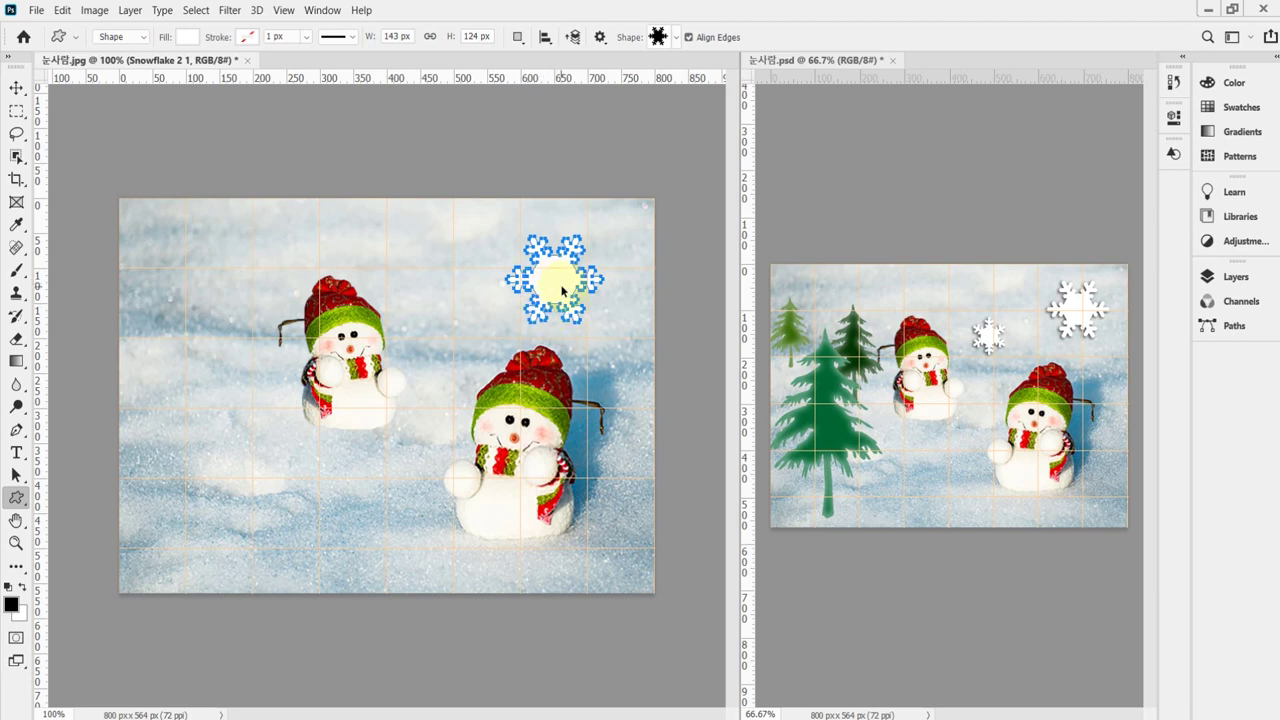
drag(563, 285, 579, 273)
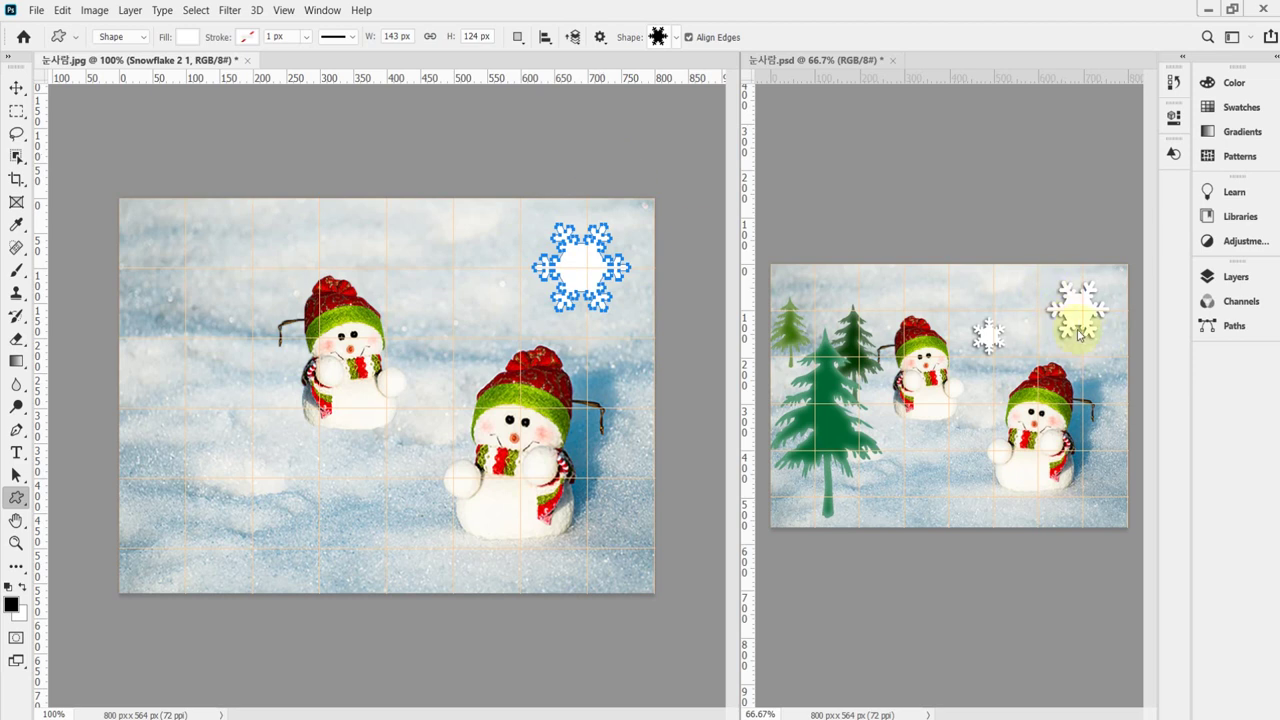
Add a Drop Shadow layer style to the snowflake layer and keep the snowflake visible beside the dialog.
click(1238, 278)
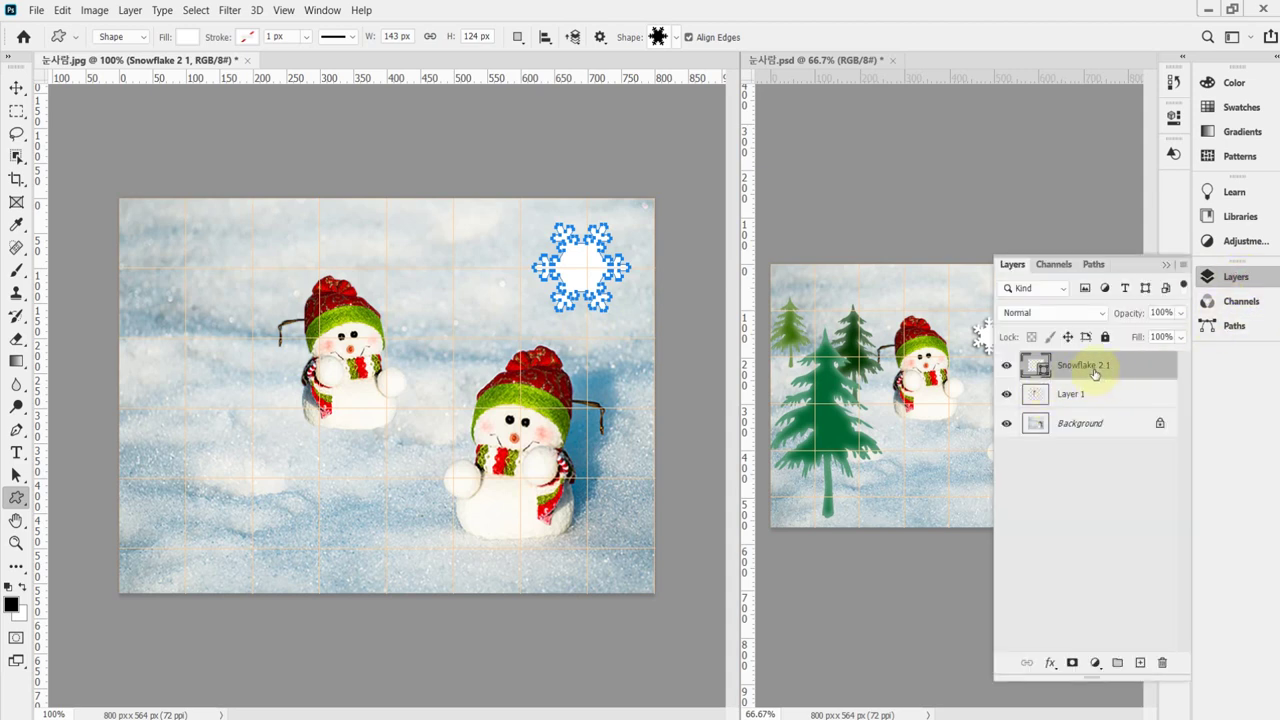
click(1049, 664)
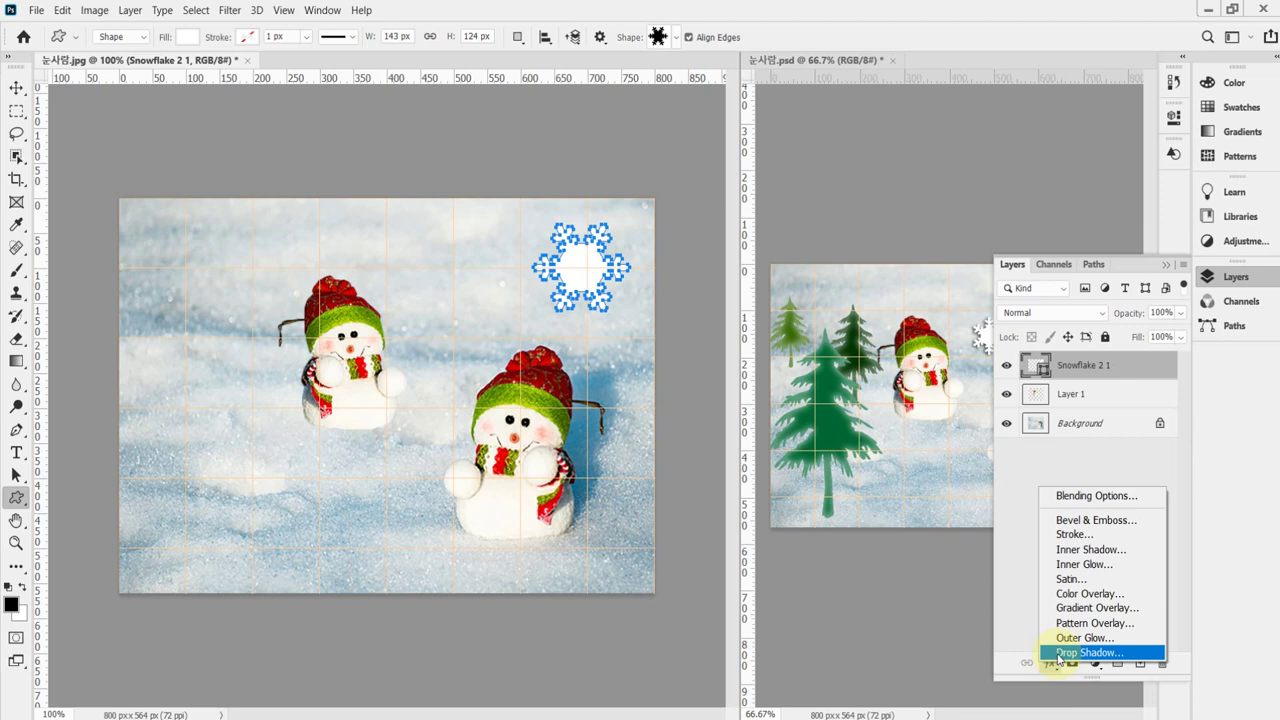
click(1060, 653)
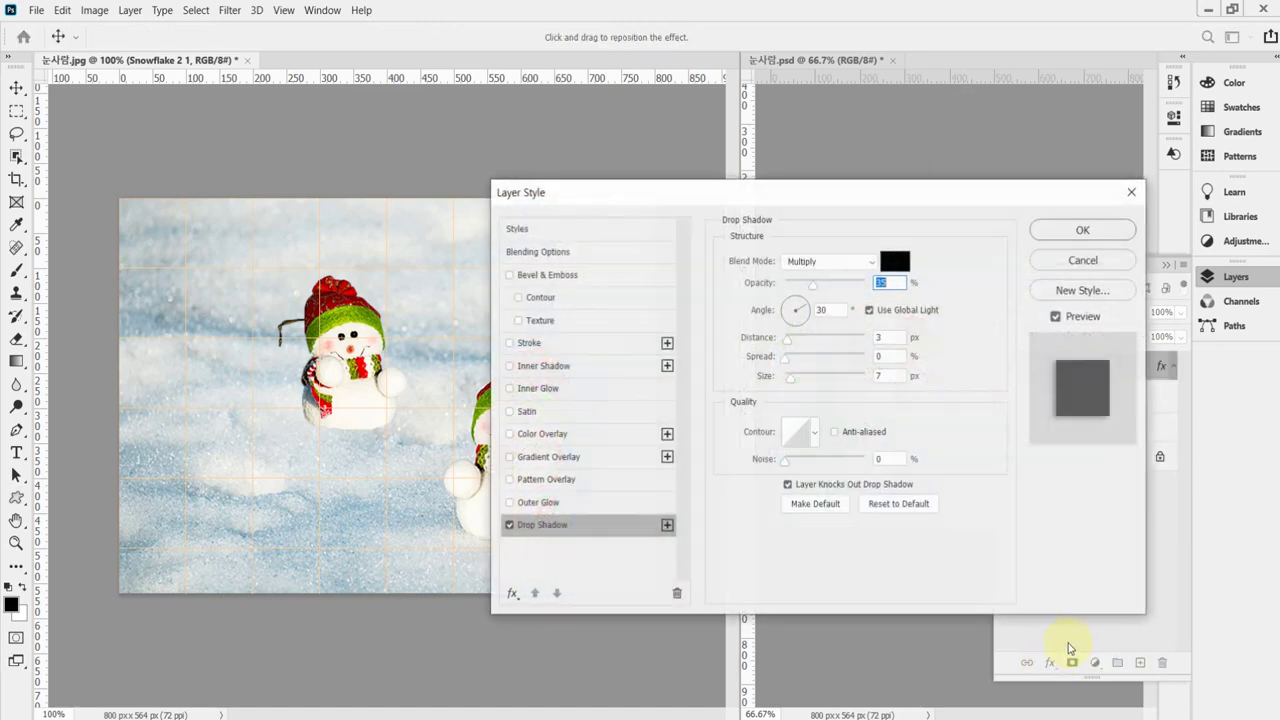
drag(650, 187, 846, 104)
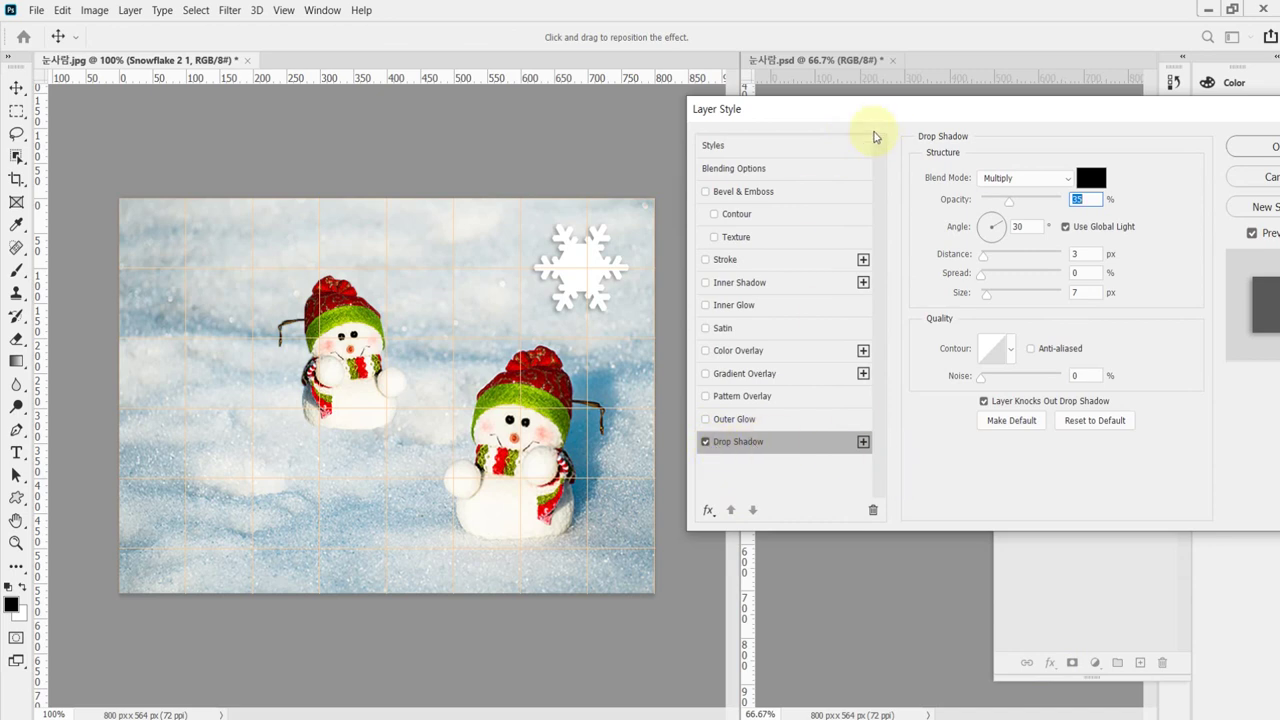
drag(860, 109, 838, 166)
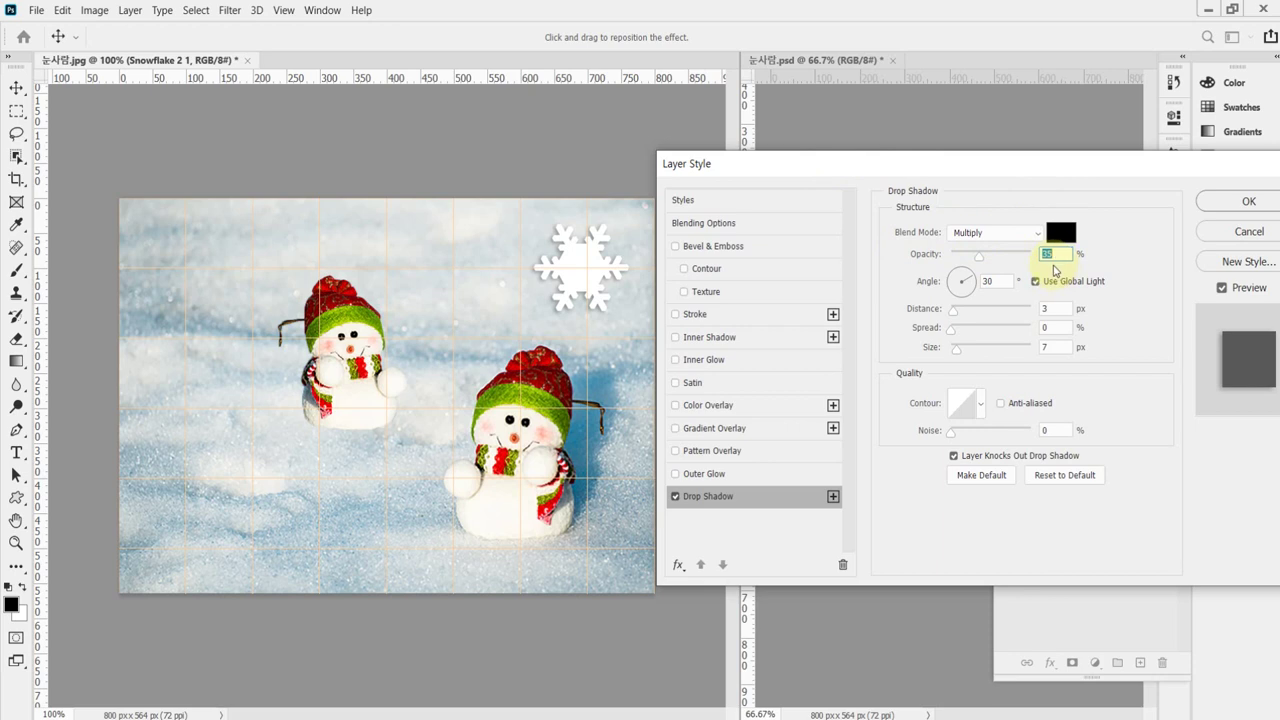
drag(1034, 168, 1020, 170)
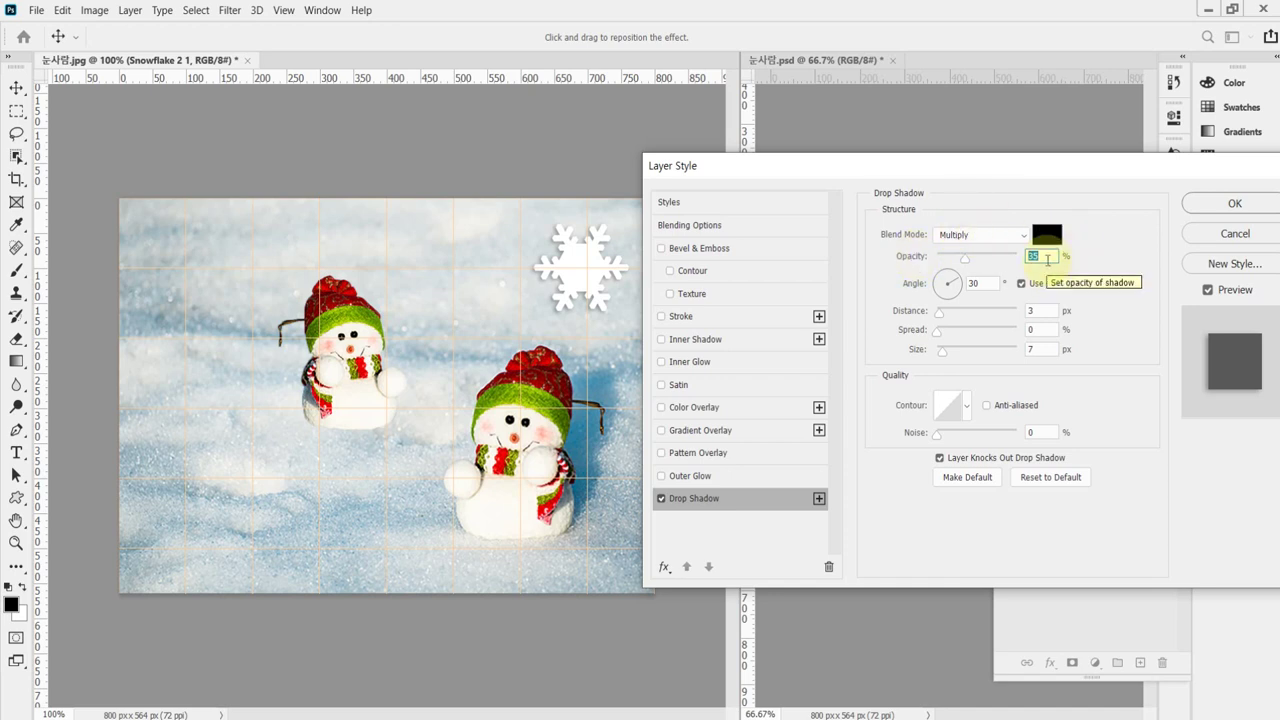
Set the snowflake's drop shadow to angle 144°, distance 12 px, spread 7% and size 8 px, and apply it.
click(939, 285)
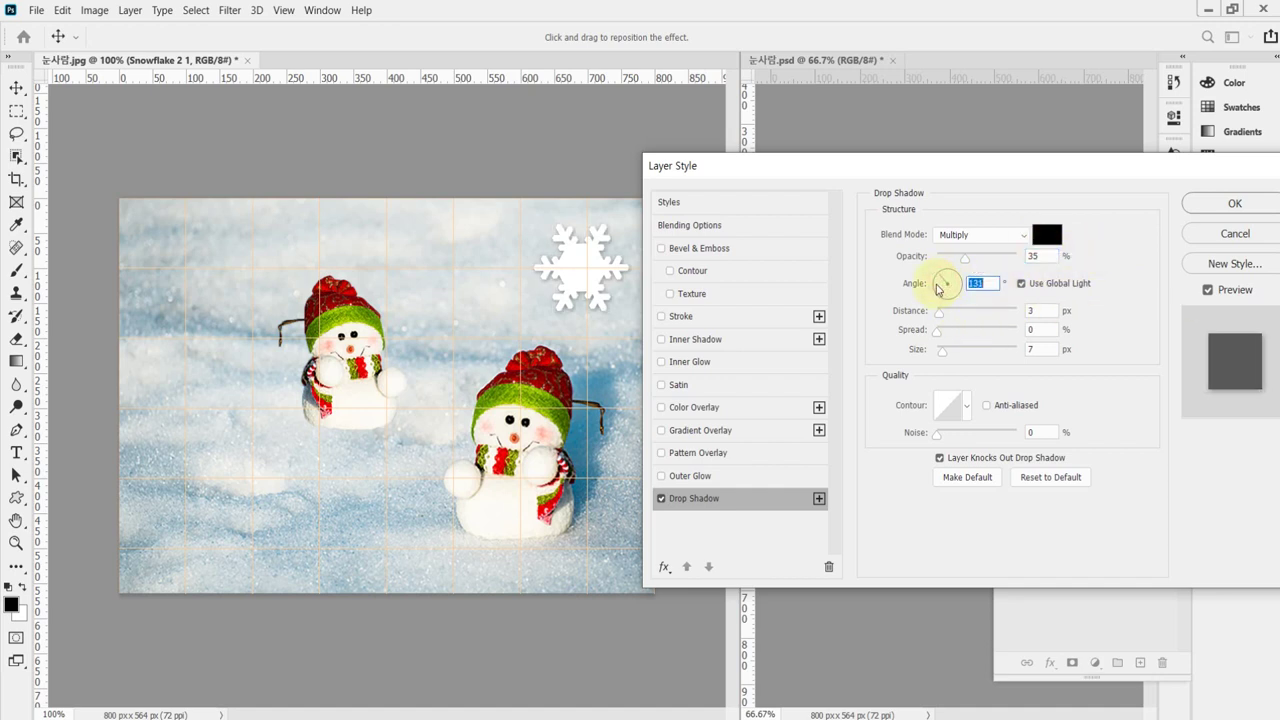
drag(939, 296, 940, 283)
click(950, 314)
mouse_move(950, 316)
mouse_down()
mouse_move(963, 354)
mouse_move(942, 355)
mouse_move(943, 331)
mouse_move(972, 336)
mouse_move(944, 336)
mouse_up()
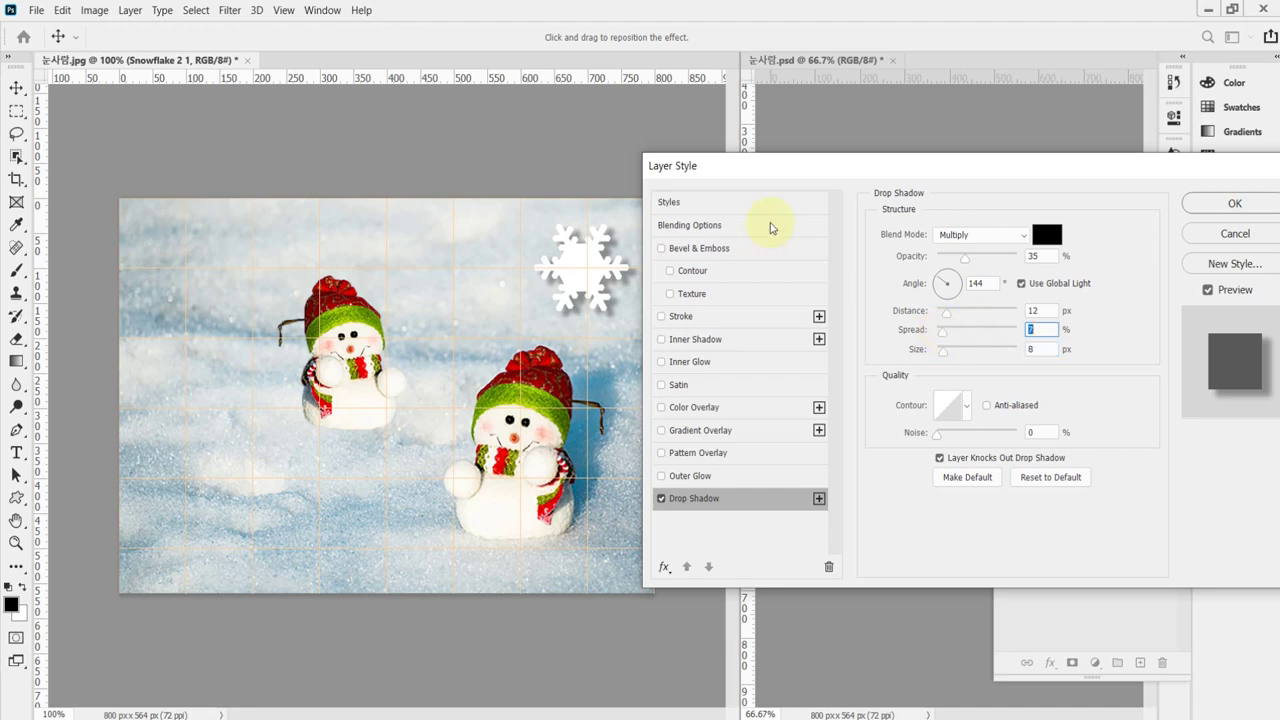
click(1230, 203)
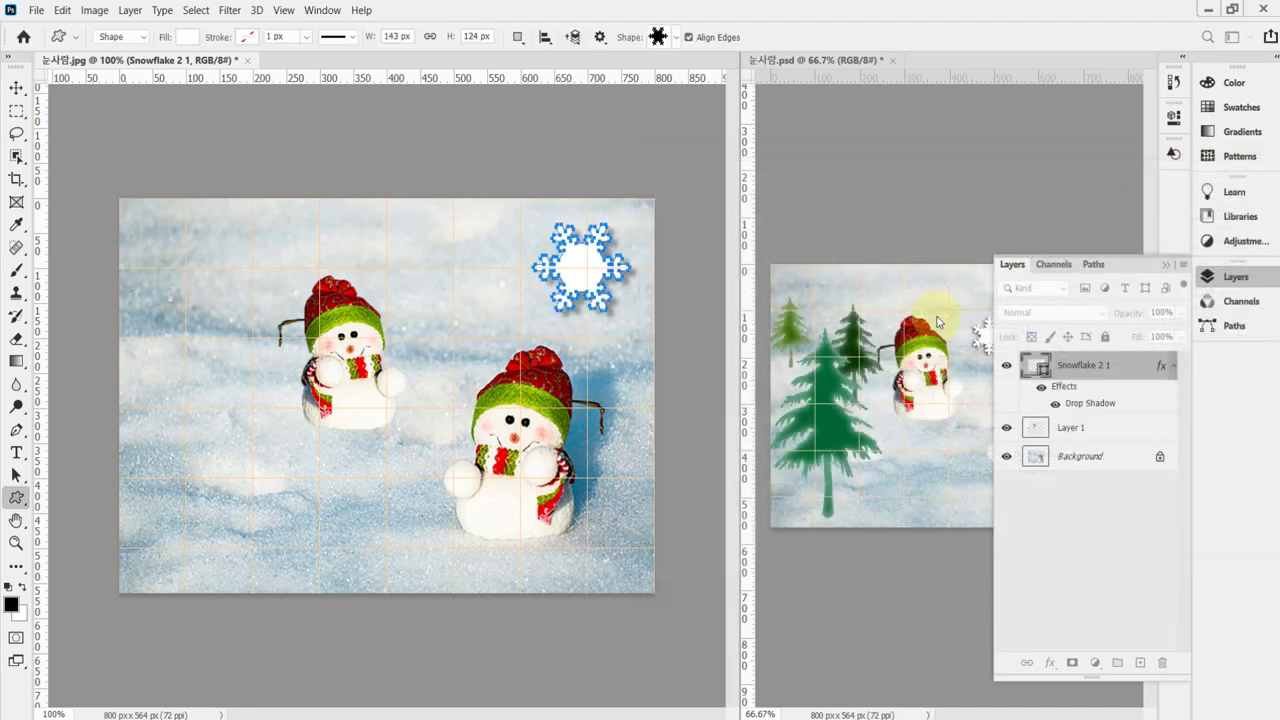
Switch to the finished 눈사람.psd document and uncover its snowflakes for comparison.
click(983, 338)
click(983, 338)
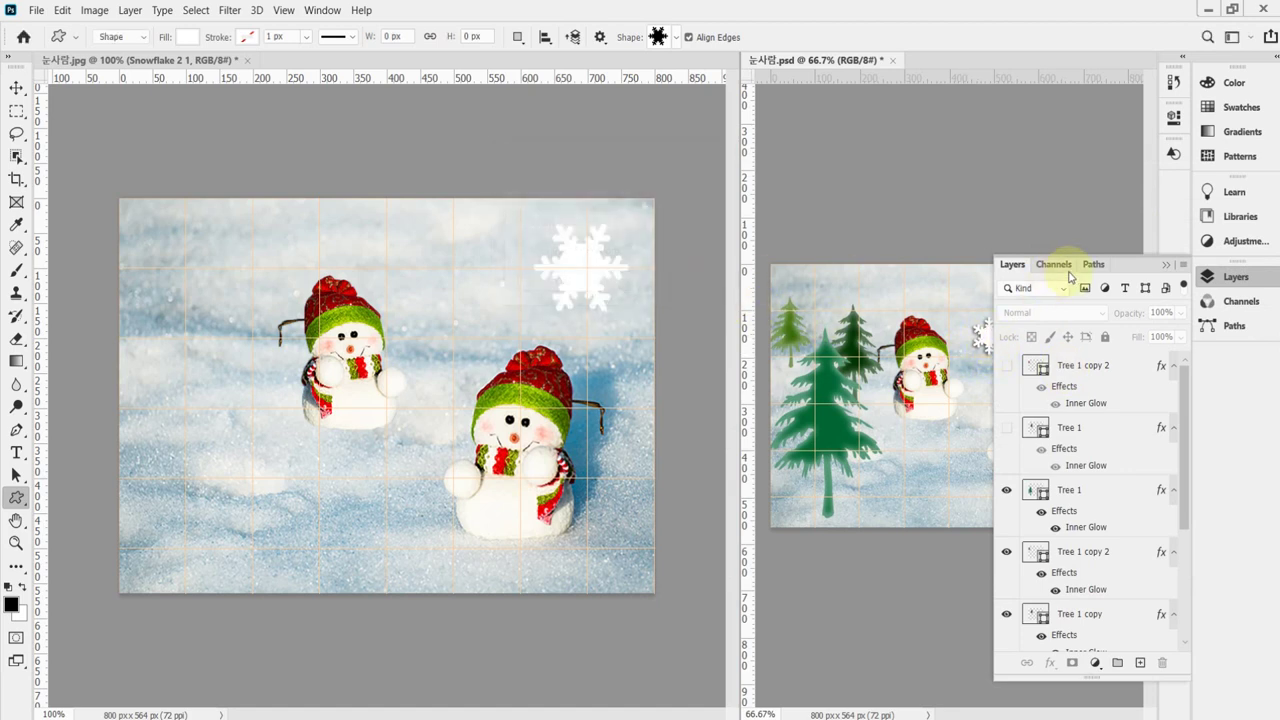
click(1230, 277)
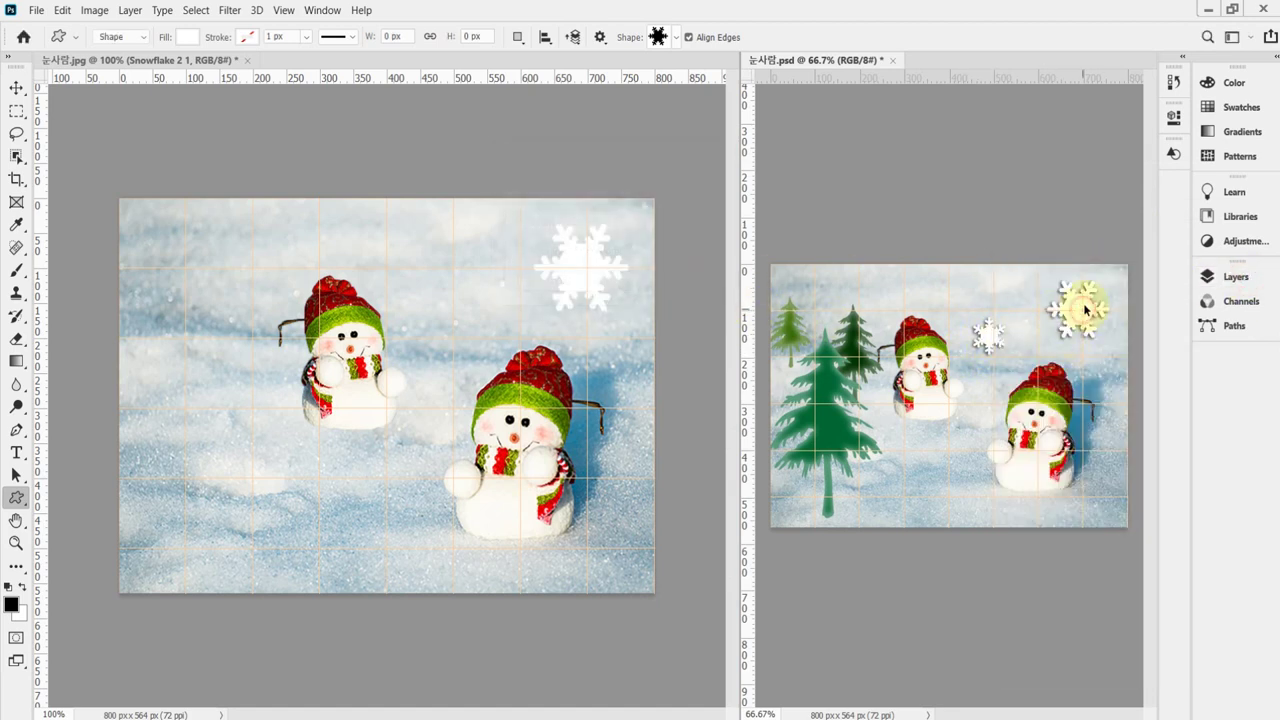
Examine the drop shadow settings of the large snowflake layer in the finished 눈사람.psd document without changing them.
click(16, 87)
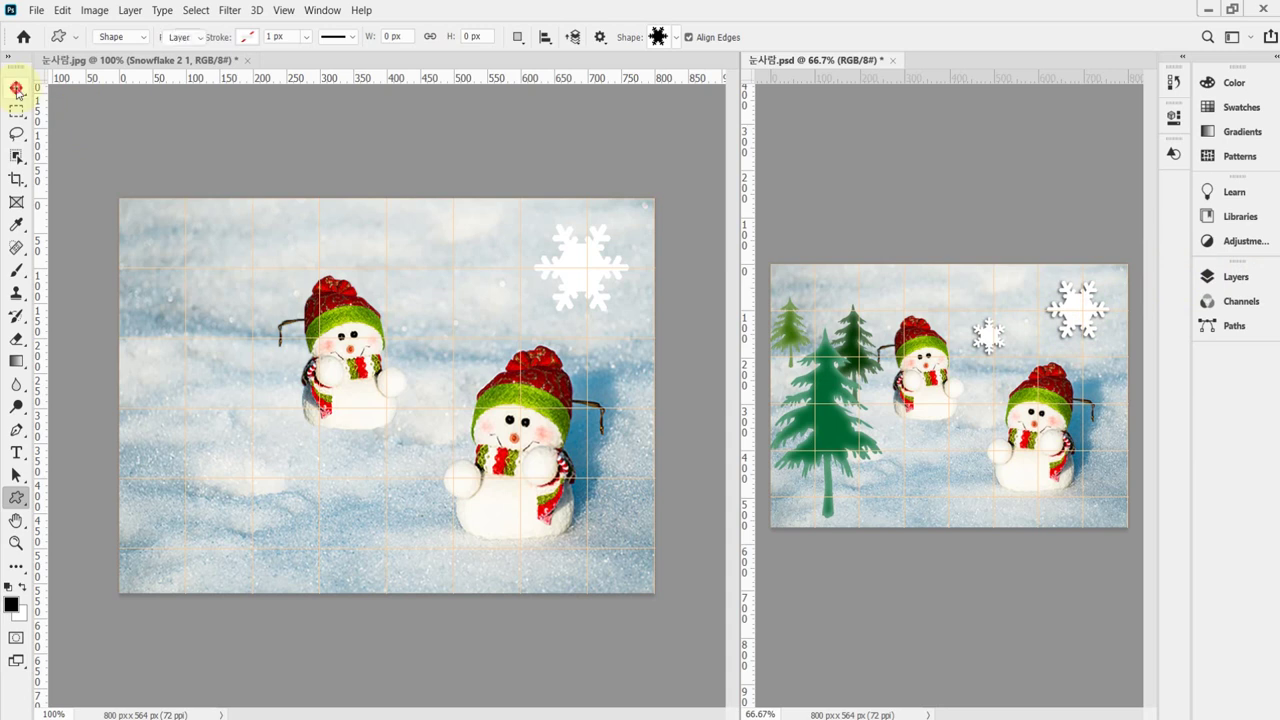
click(1078, 302)
click(1250, 284)
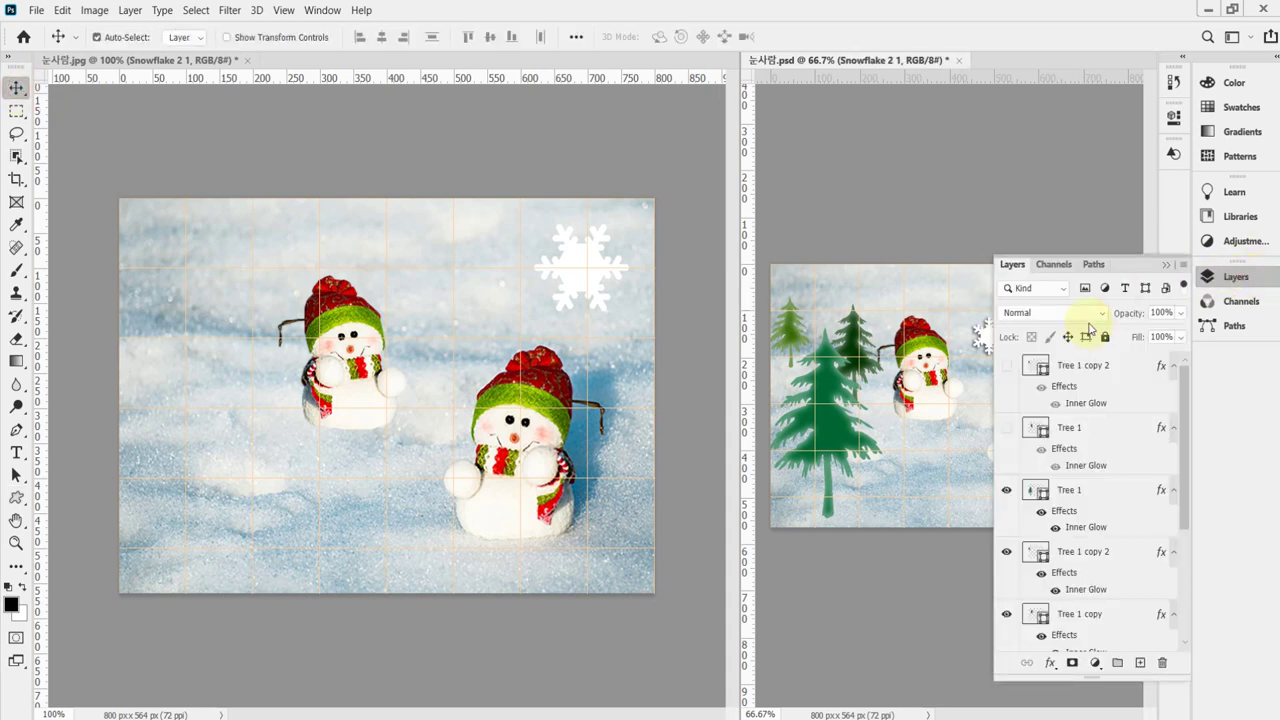
scroll(1101, 568, down, 3)
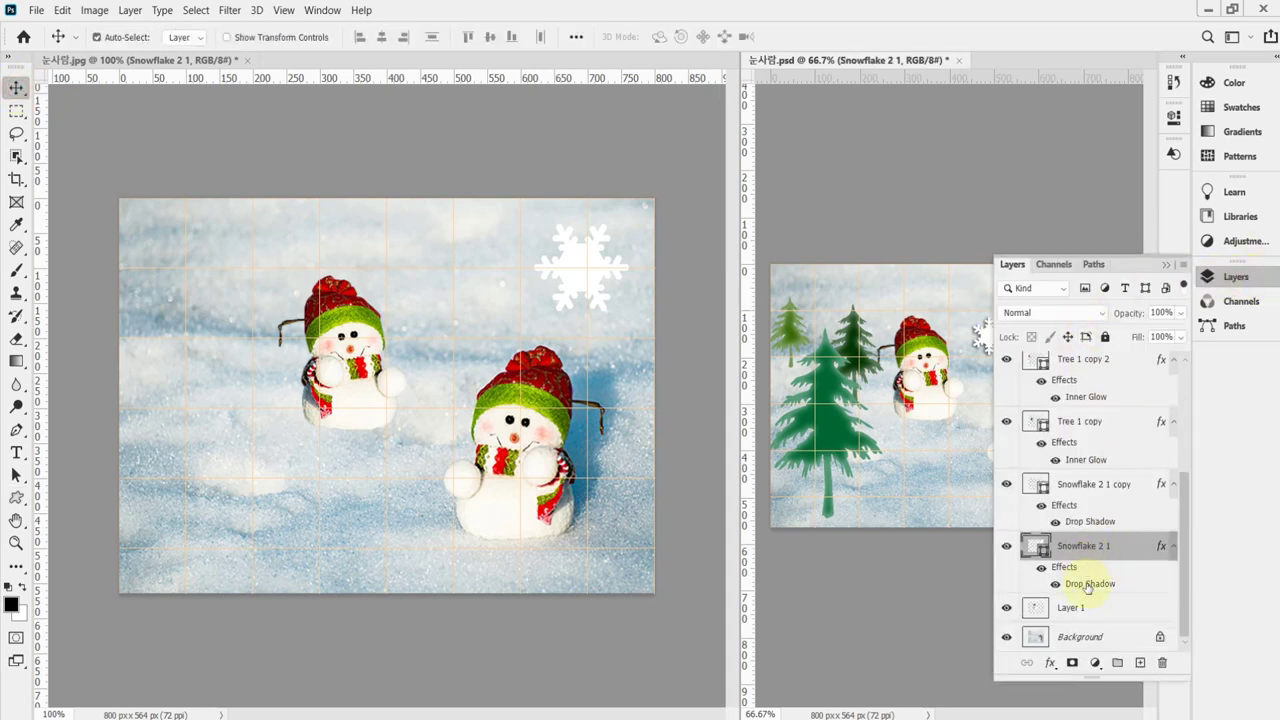
double_click(1087, 584)
click(1035, 256)
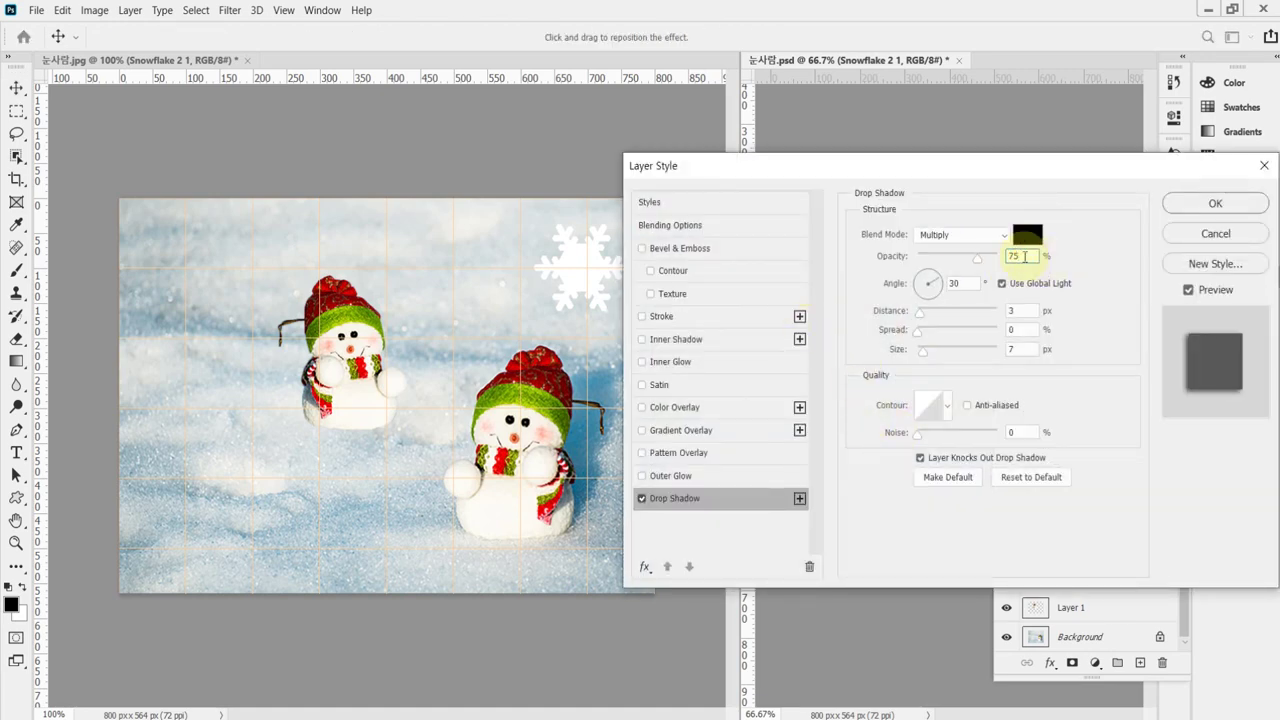
click(962, 284)
key(ctrl+a)
click(1203, 231)
Copy the layer style of the large snowflake in 눈사람.psd and paste it onto the snowflake layer in 눈사람.jpg.
right_click(1138, 547)
click(1166, 554)
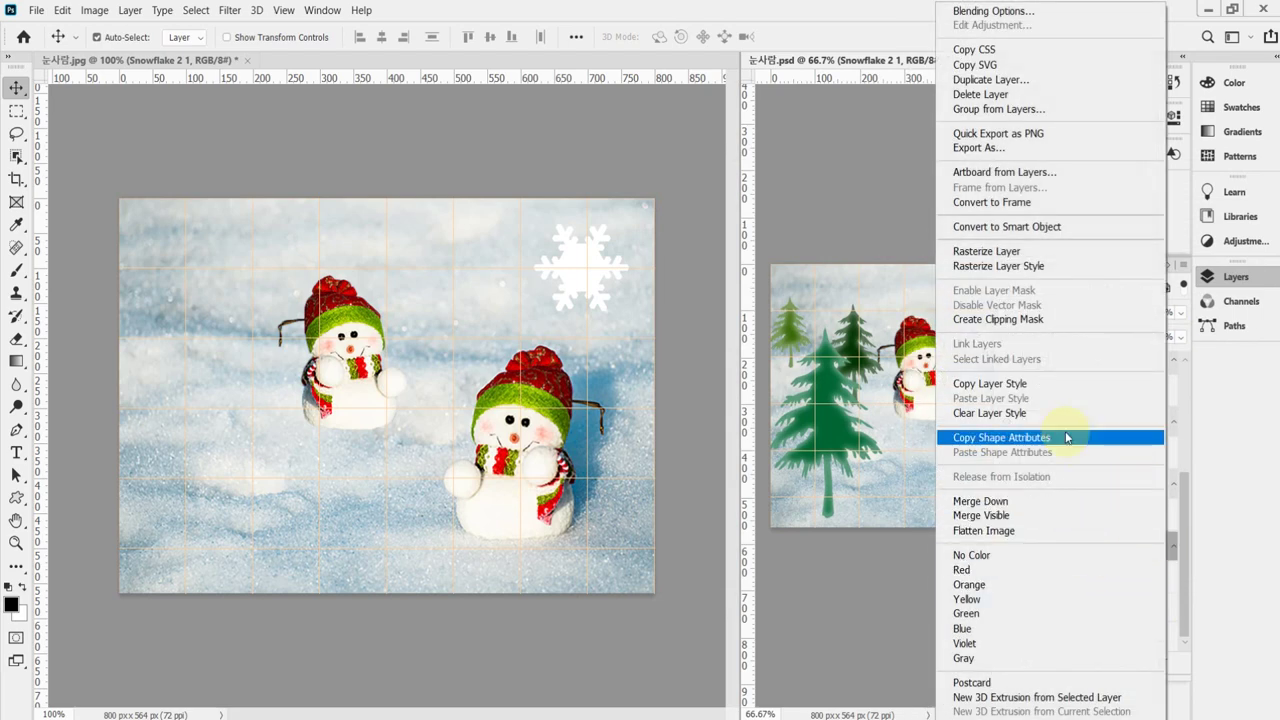
click(1078, 383)
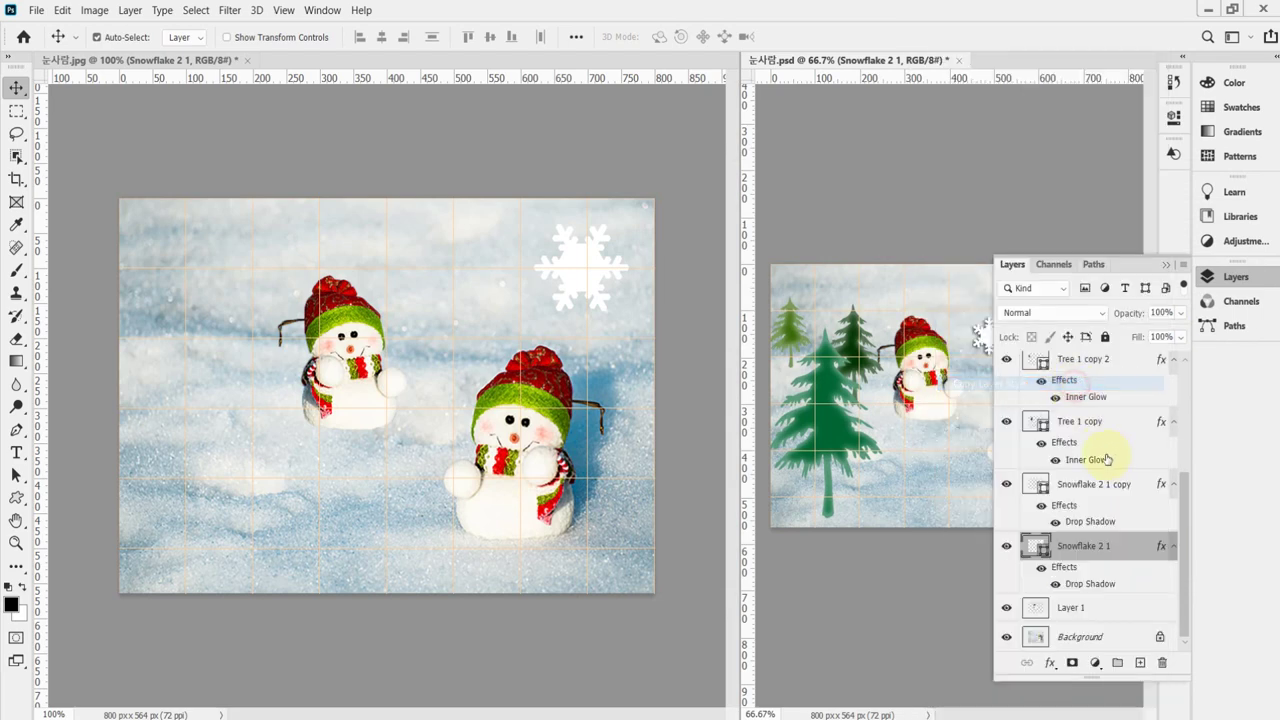
click(588, 260)
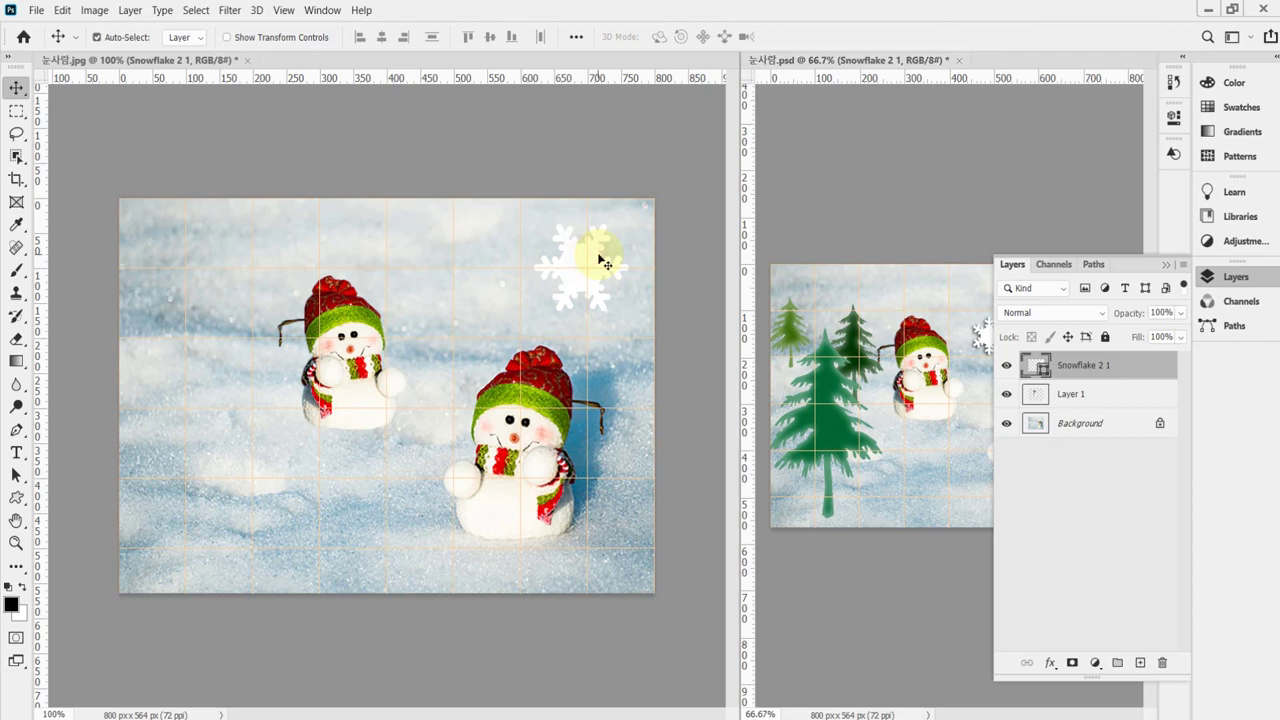
click(1050, 662)
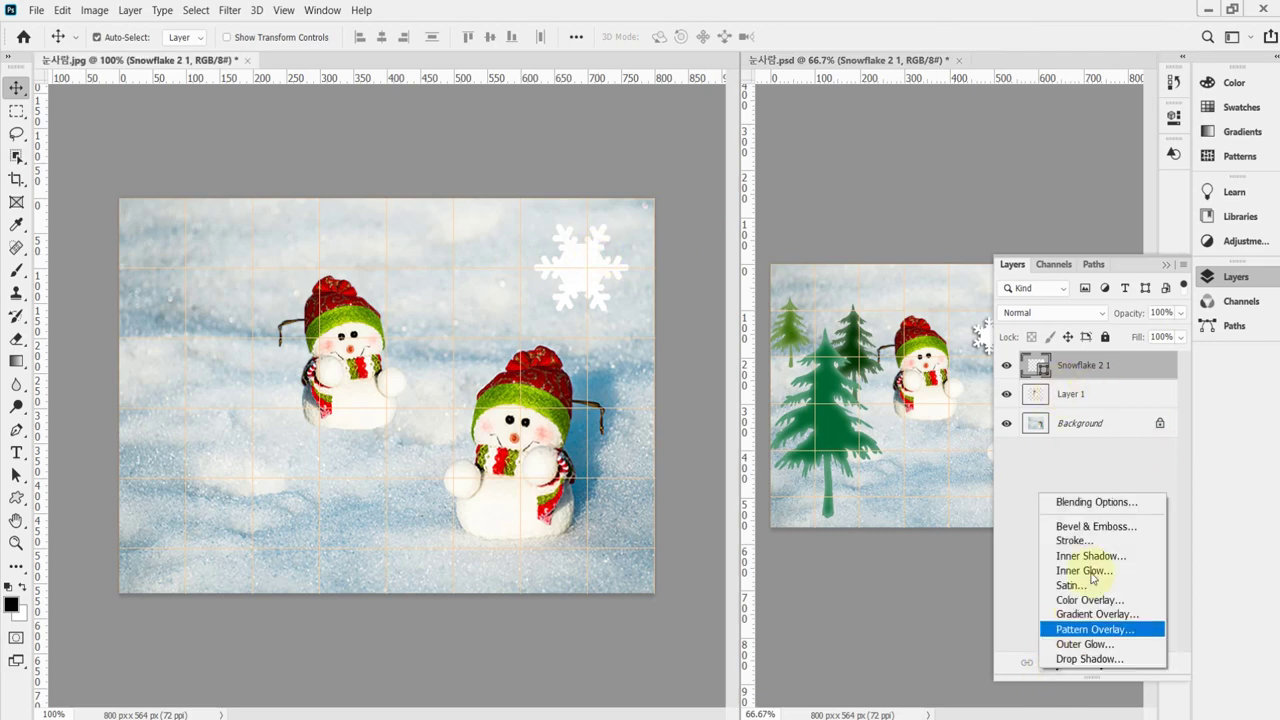
right_click(1095, 365)
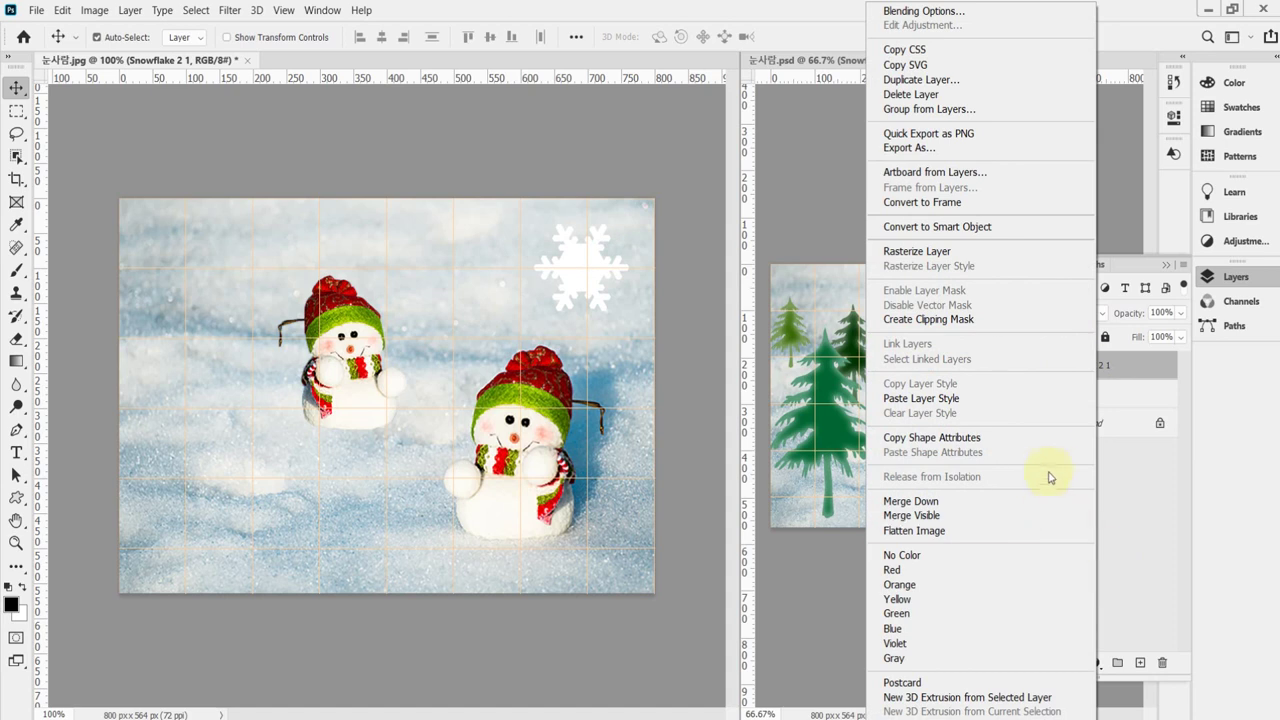
click(1020, 399)
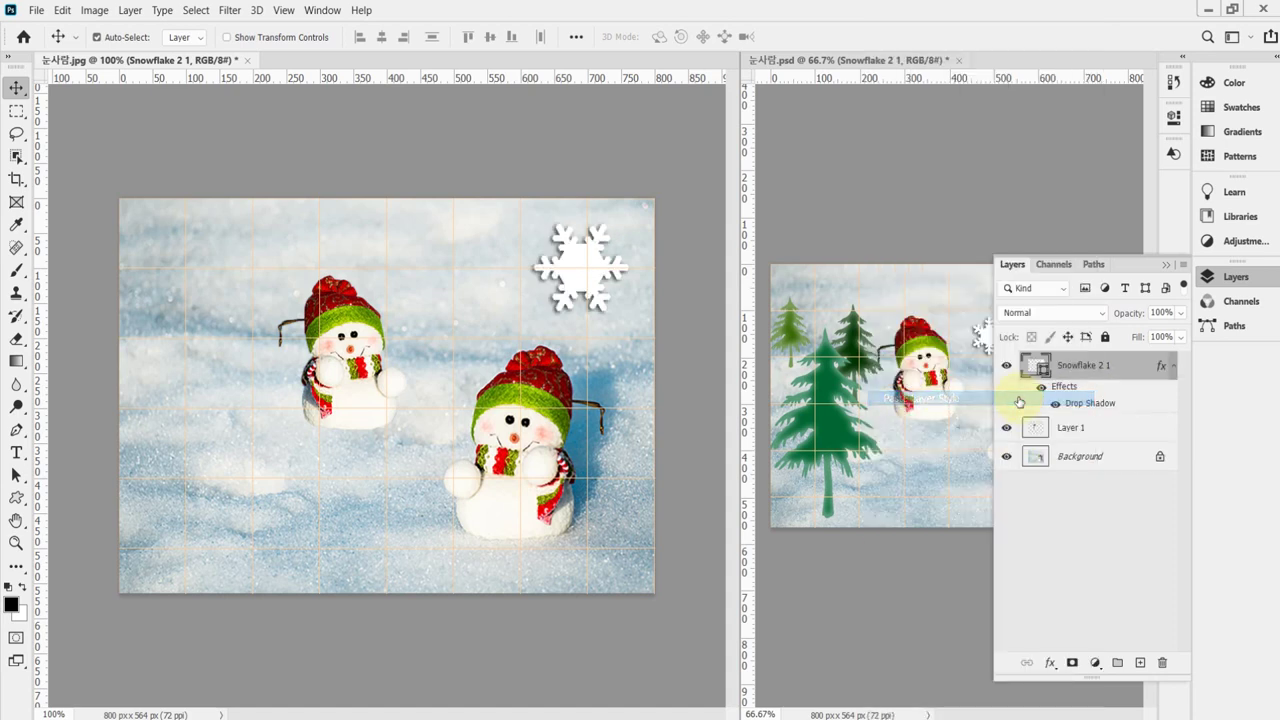
Review the pasted drop shadow's settings on the snowflake in 눈사람.jpg and accept them as they are.
click(1075, 409)
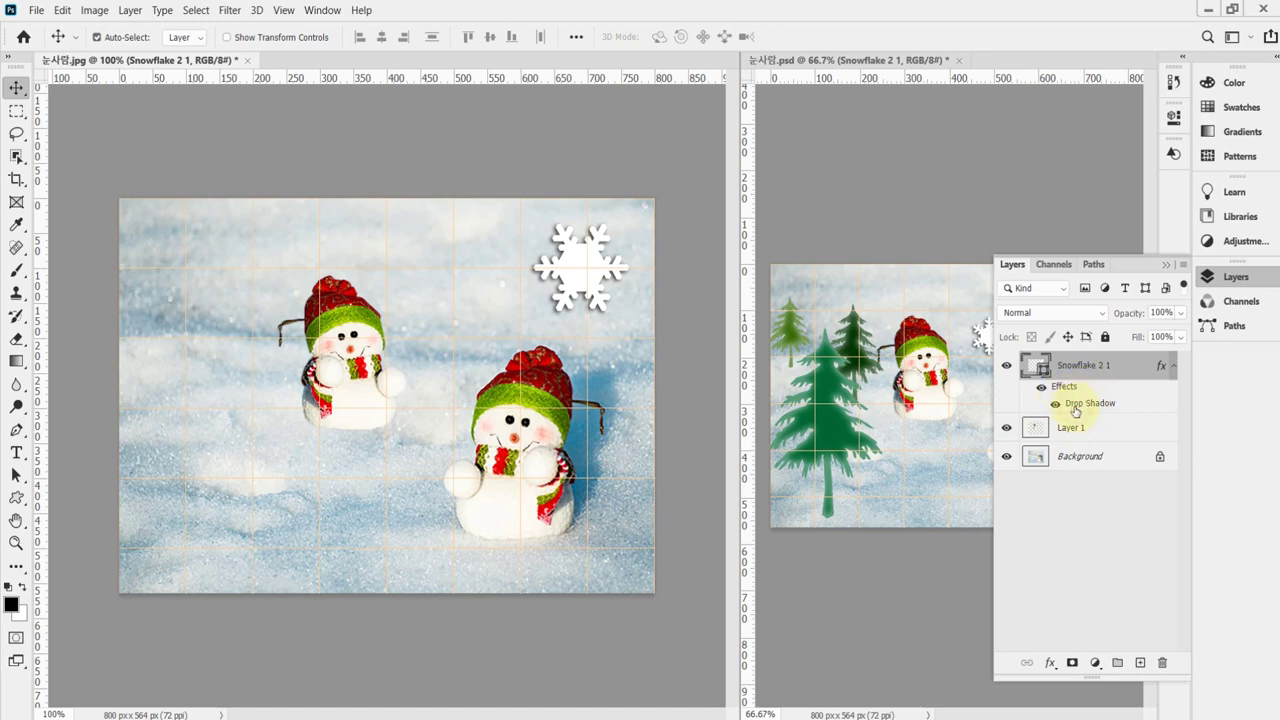
drag(1069, 171, 1102, 217)
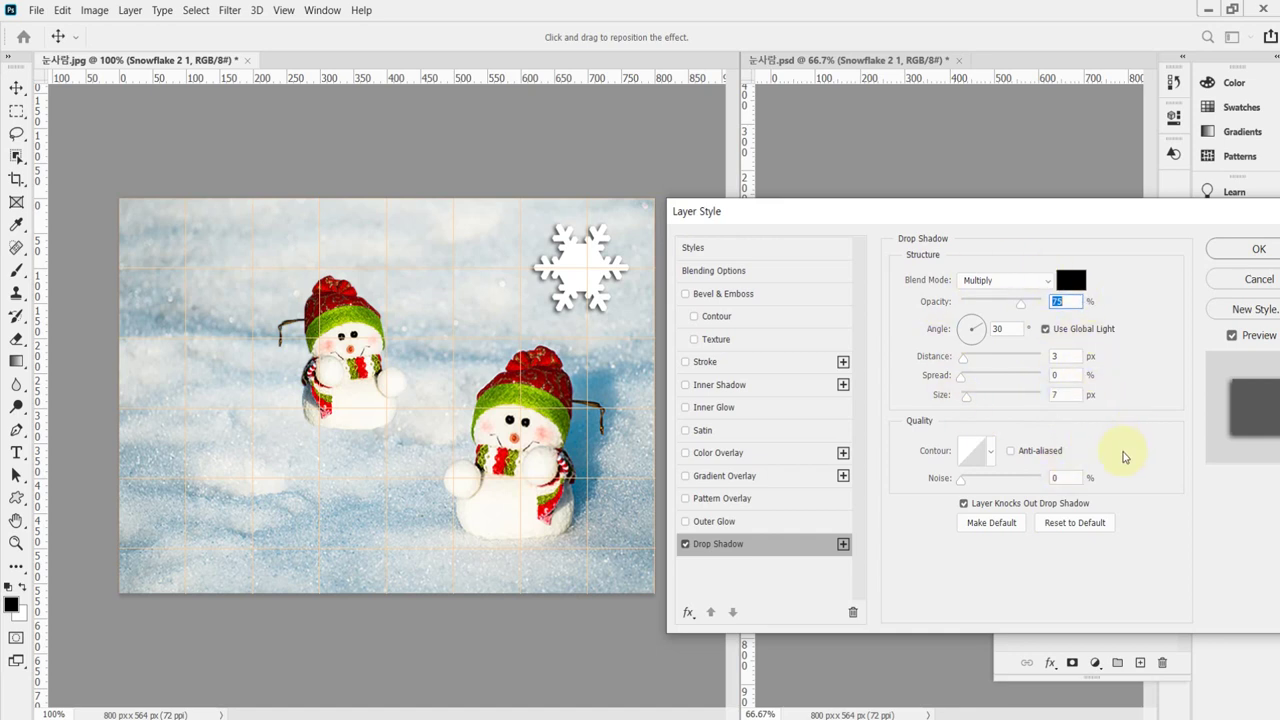
click(1259, 249)
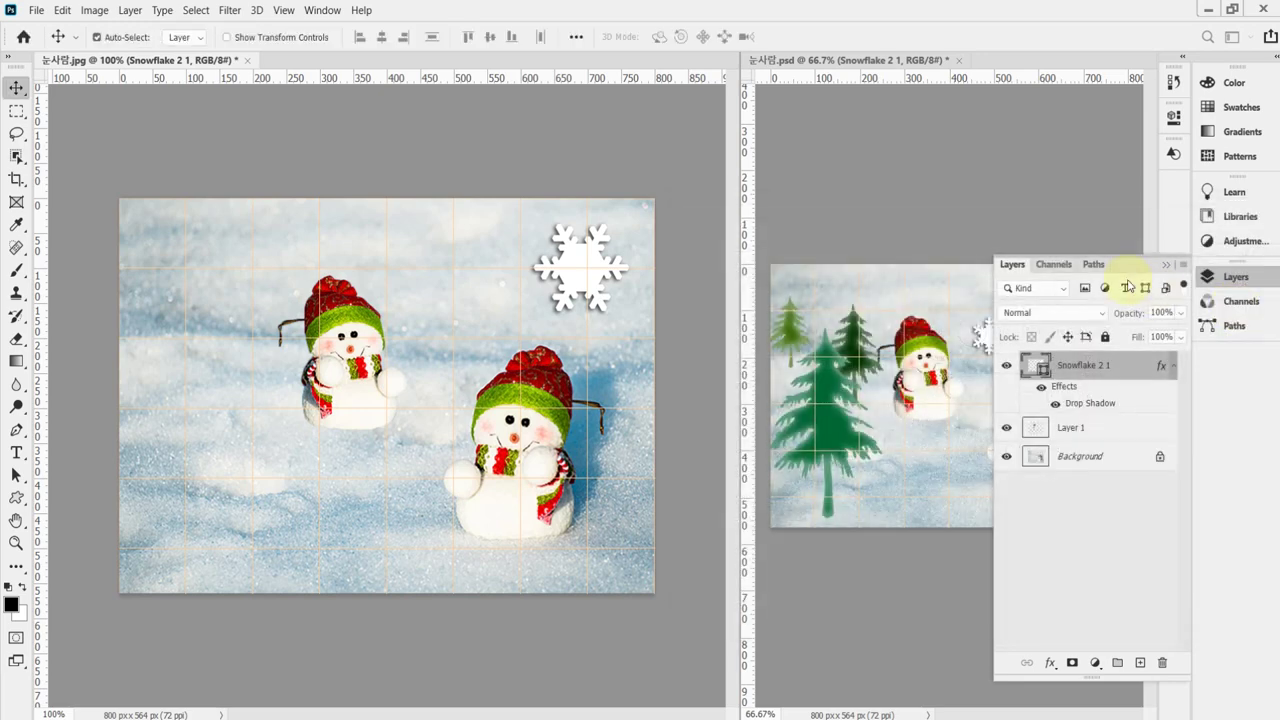
click(1230, 277)
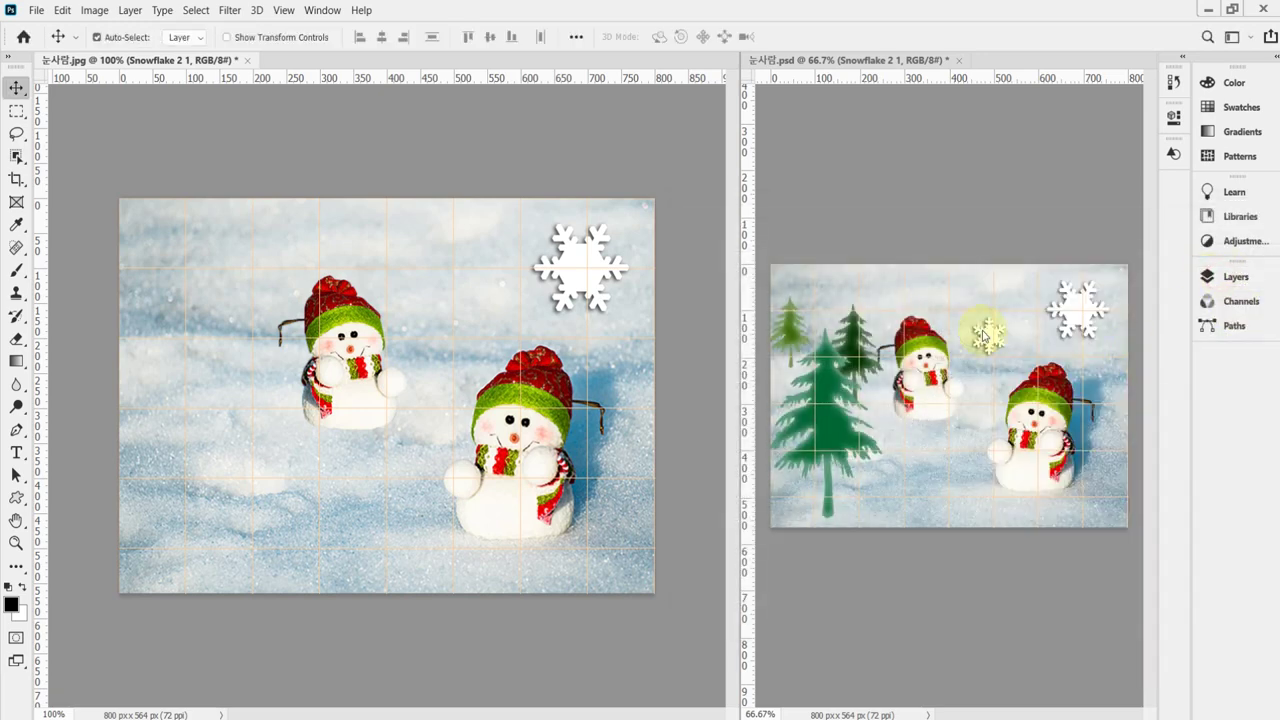
Duplicate the snowflake and transform the copy to about 51% size with a 30° rotation, placing it between the two snowmen.
key(ctrl+j)
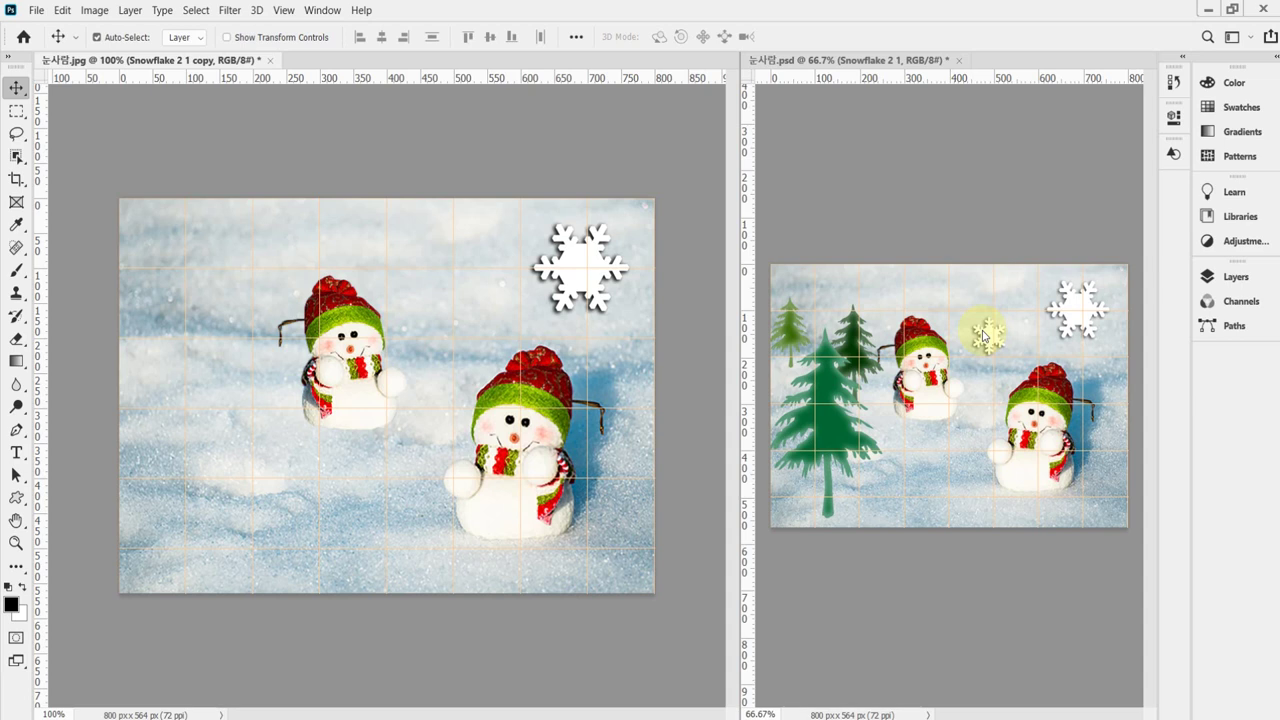
key(ctrl+t)
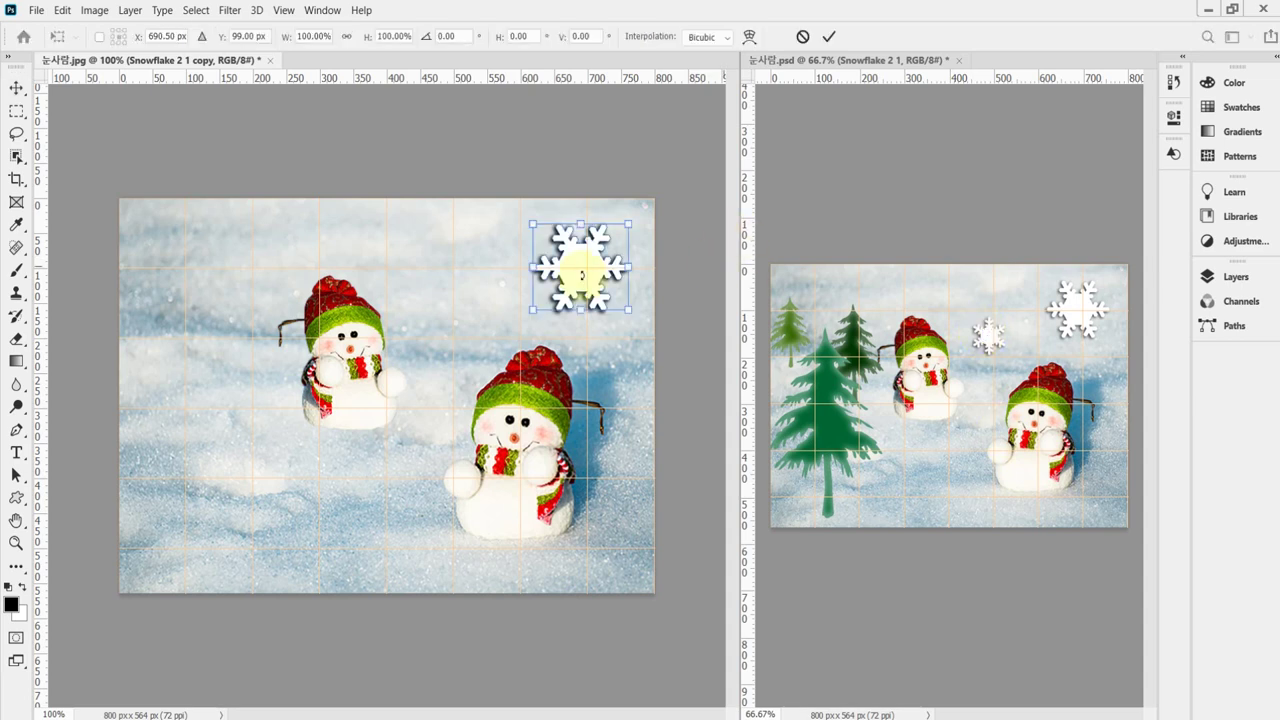
drag(583, 285, 453, 327)
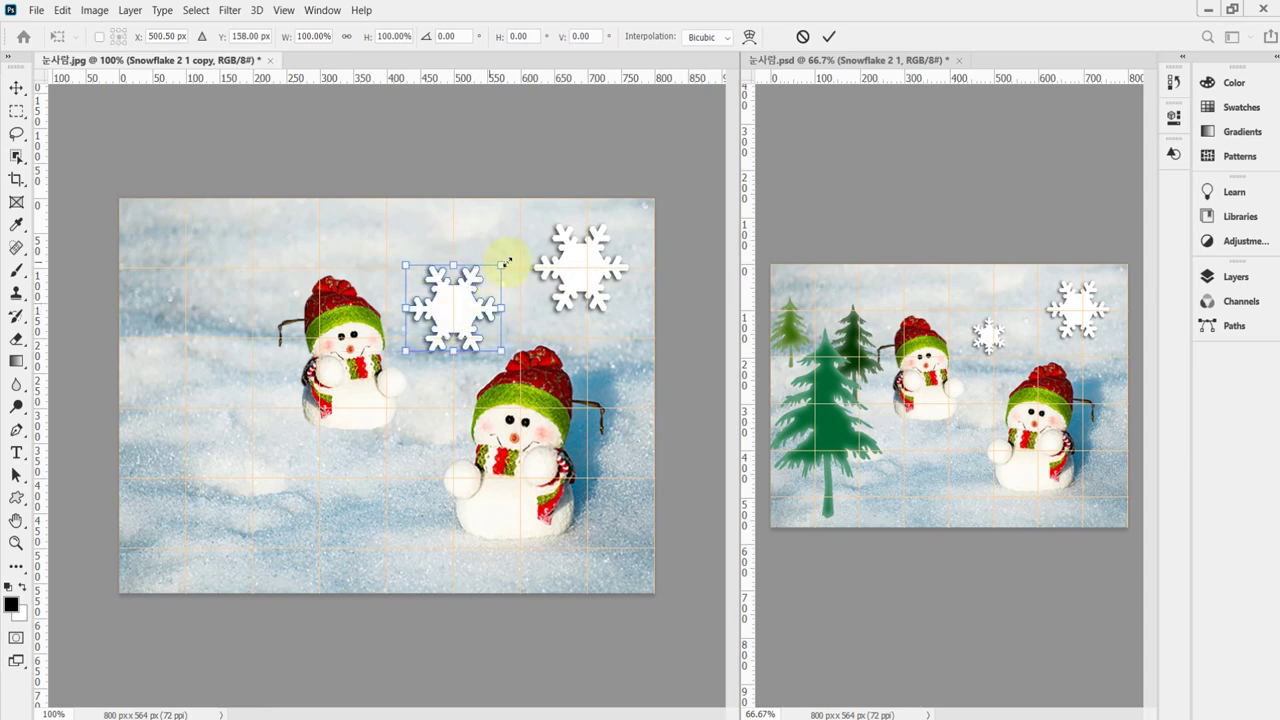
drag(501, 266, 506, 298)
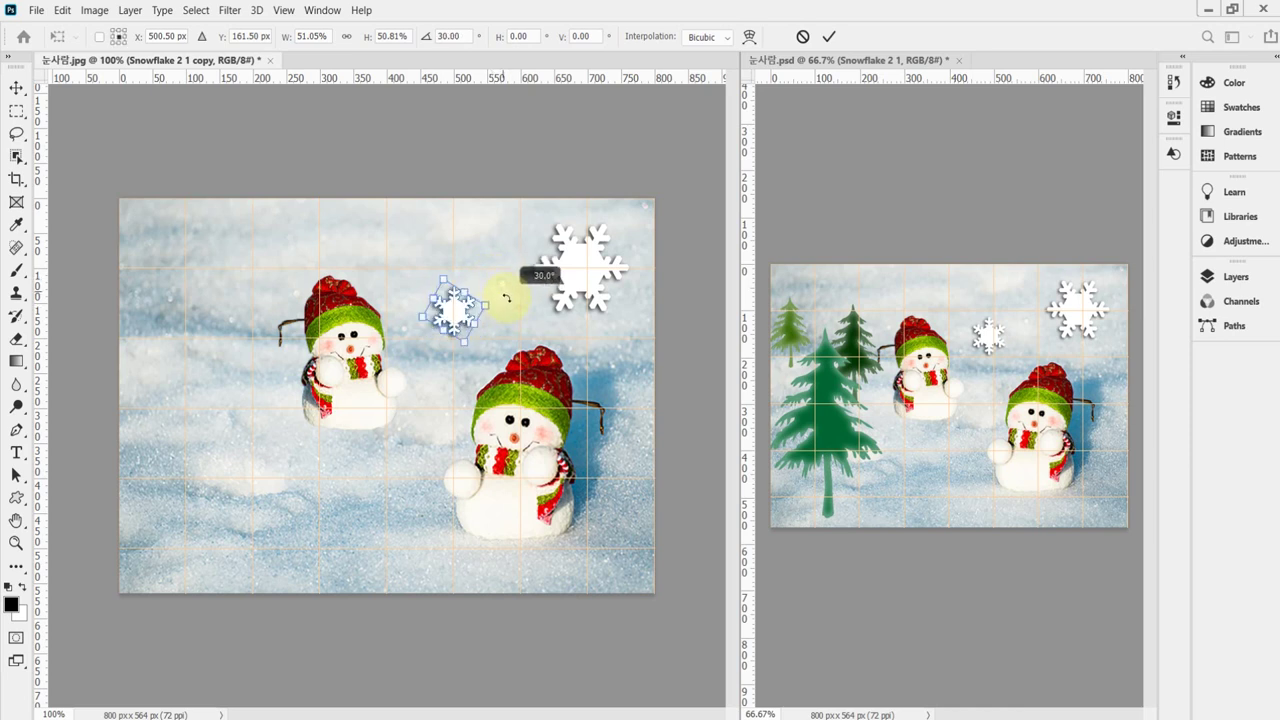
drag(506, 297, 506, 297)
drag(462, 340, 459, 334)
key(Return)
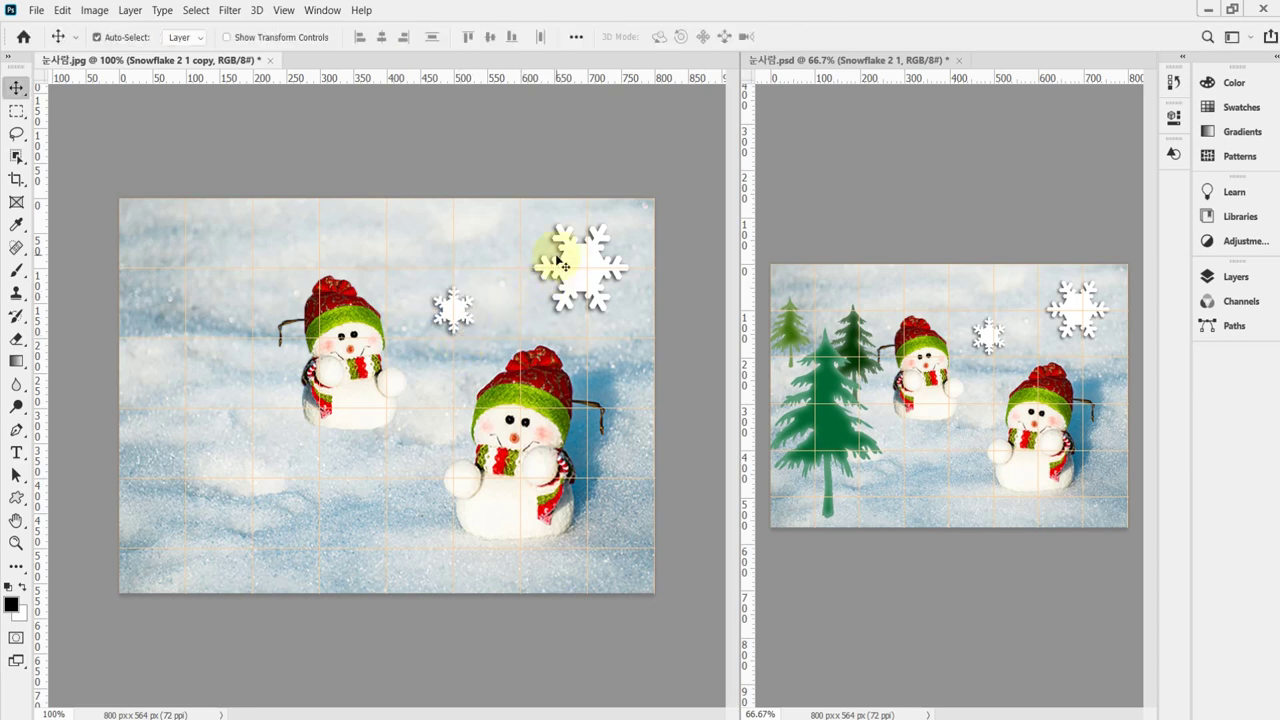
Nudge the small snowflake about 10 px to the left and a few pixels upward.
key(ctrl)
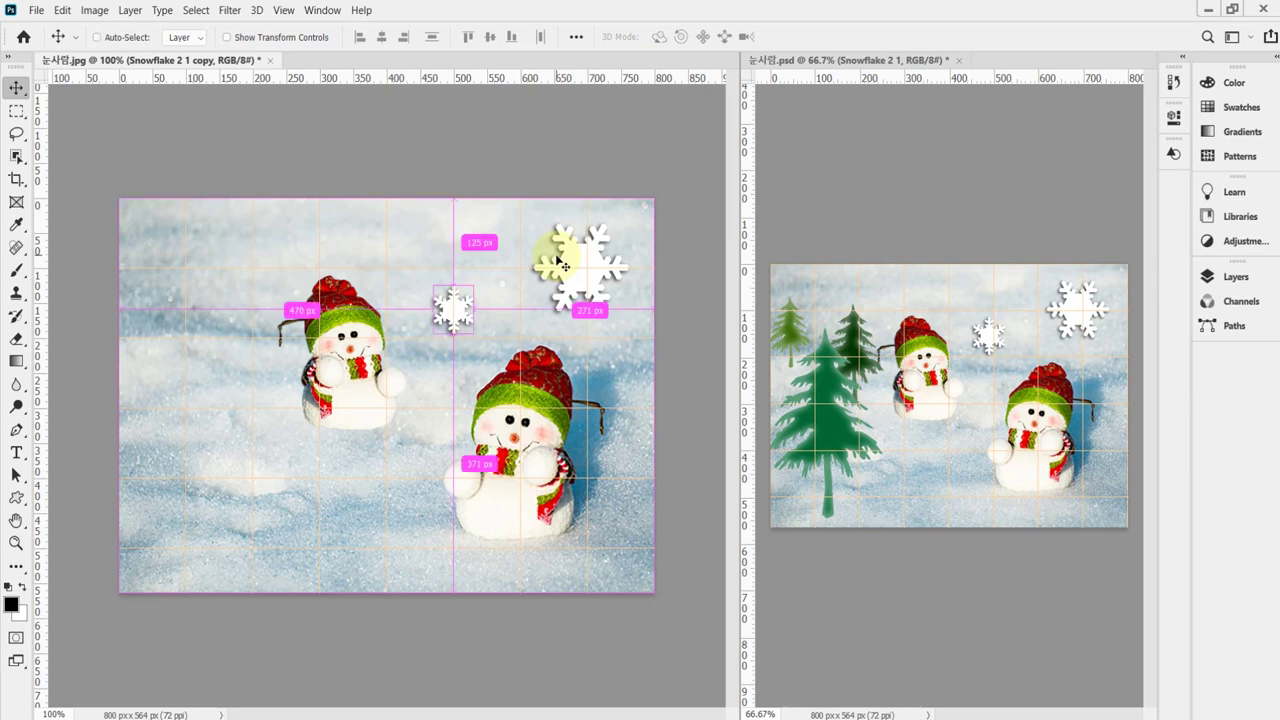
key(Left)
key(Left)
key(Left)
key(Left)
key(Left)
key(Left)
key(Left)
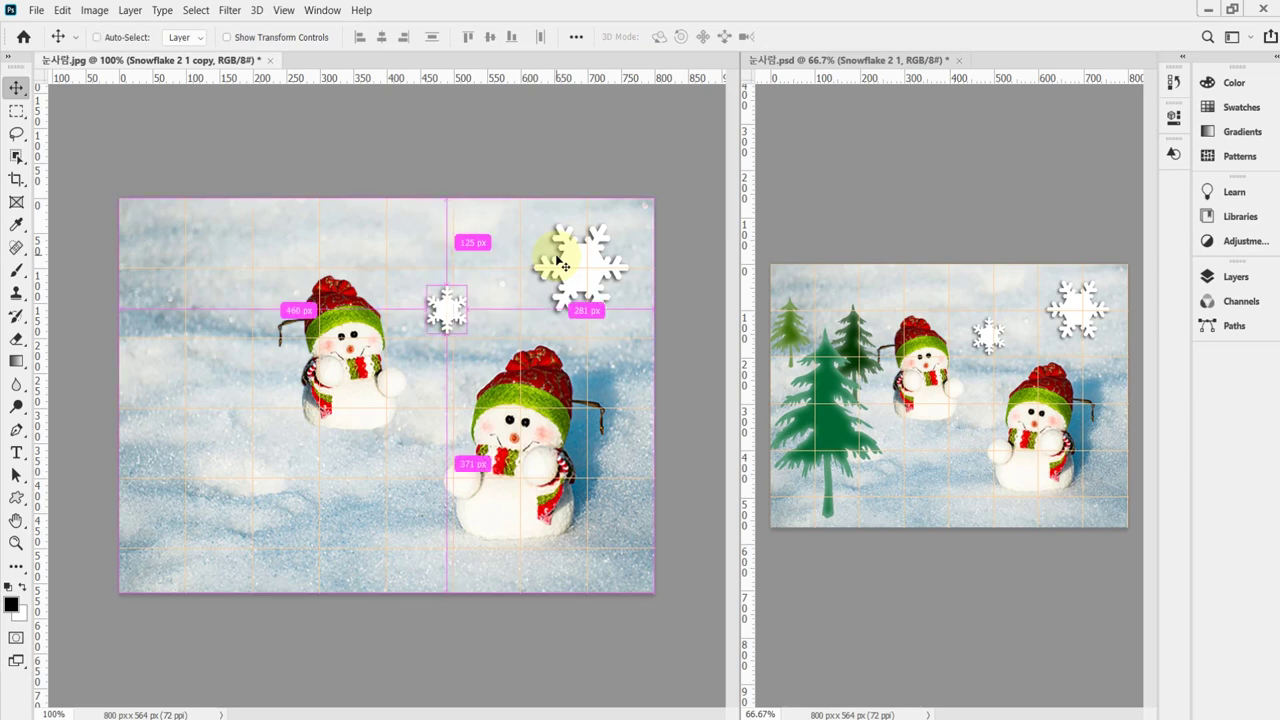
key(Up)
key(Up)
key(Up)
key(Up)
key(Up)
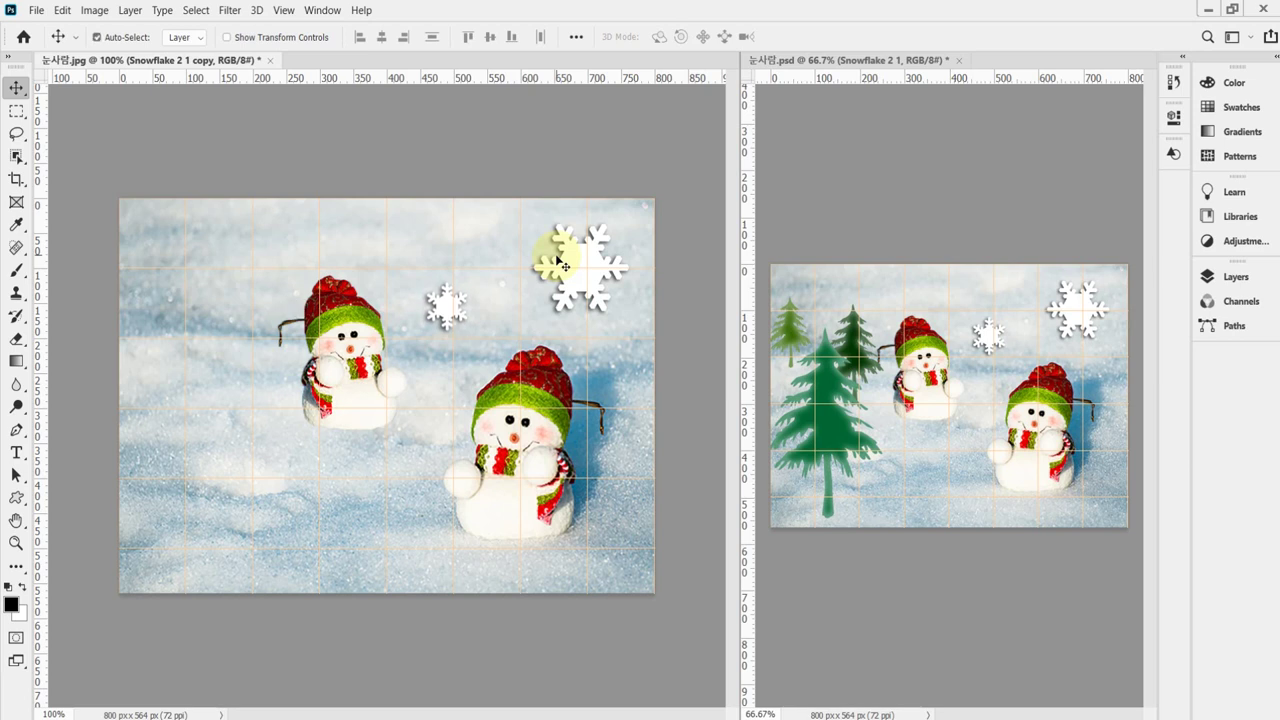
key(Up)
key(ctrl)
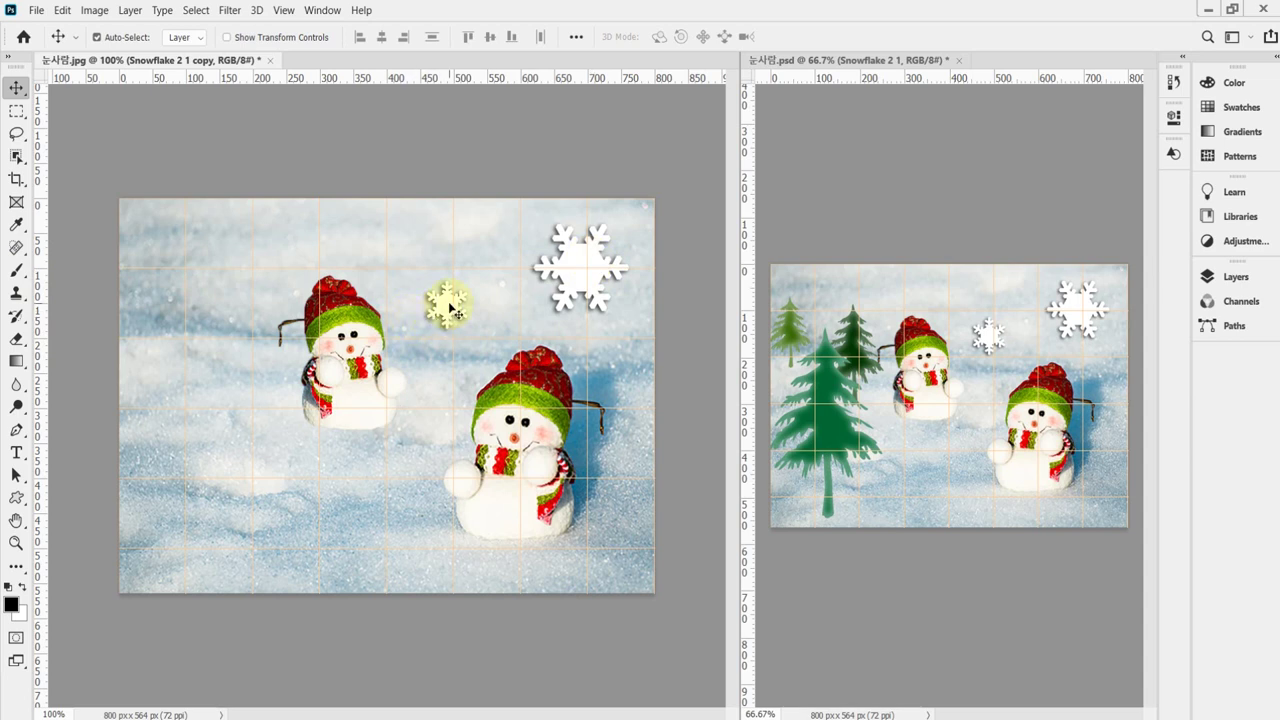
Choose the Custom Shape tool and pick the fir tree shape from the Nature group.
click(16, 497)
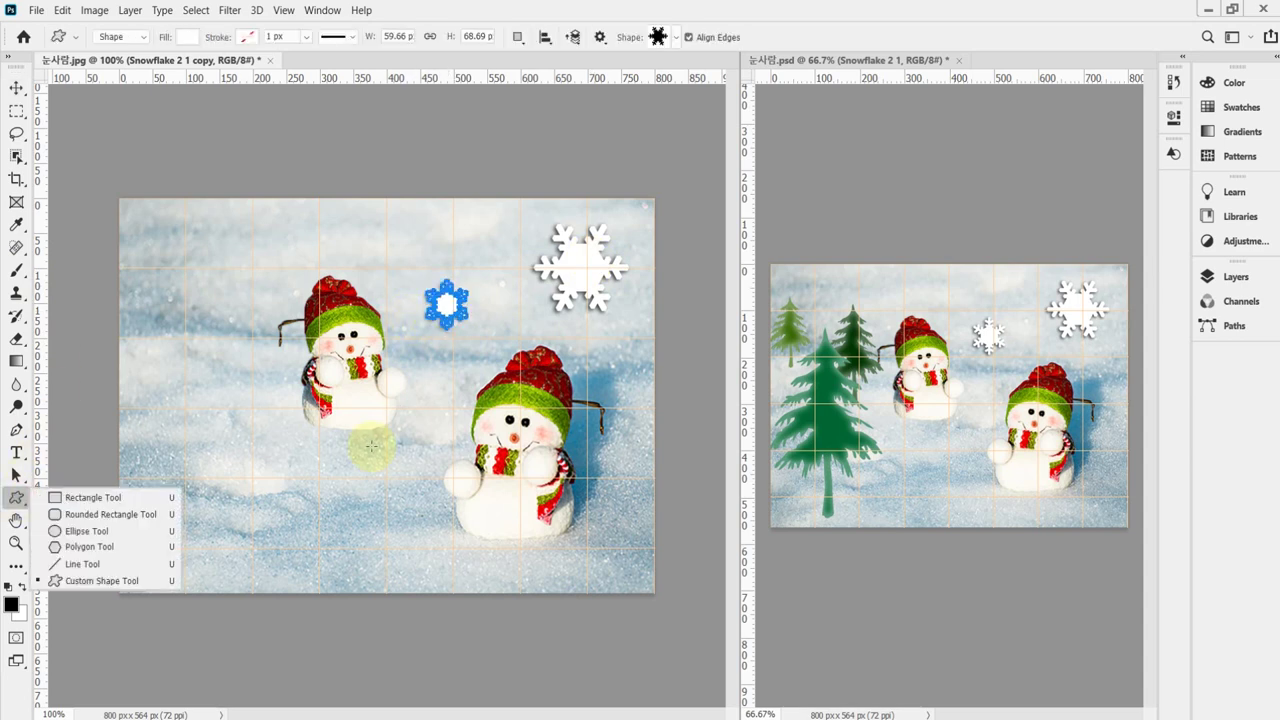
click(99, 581)
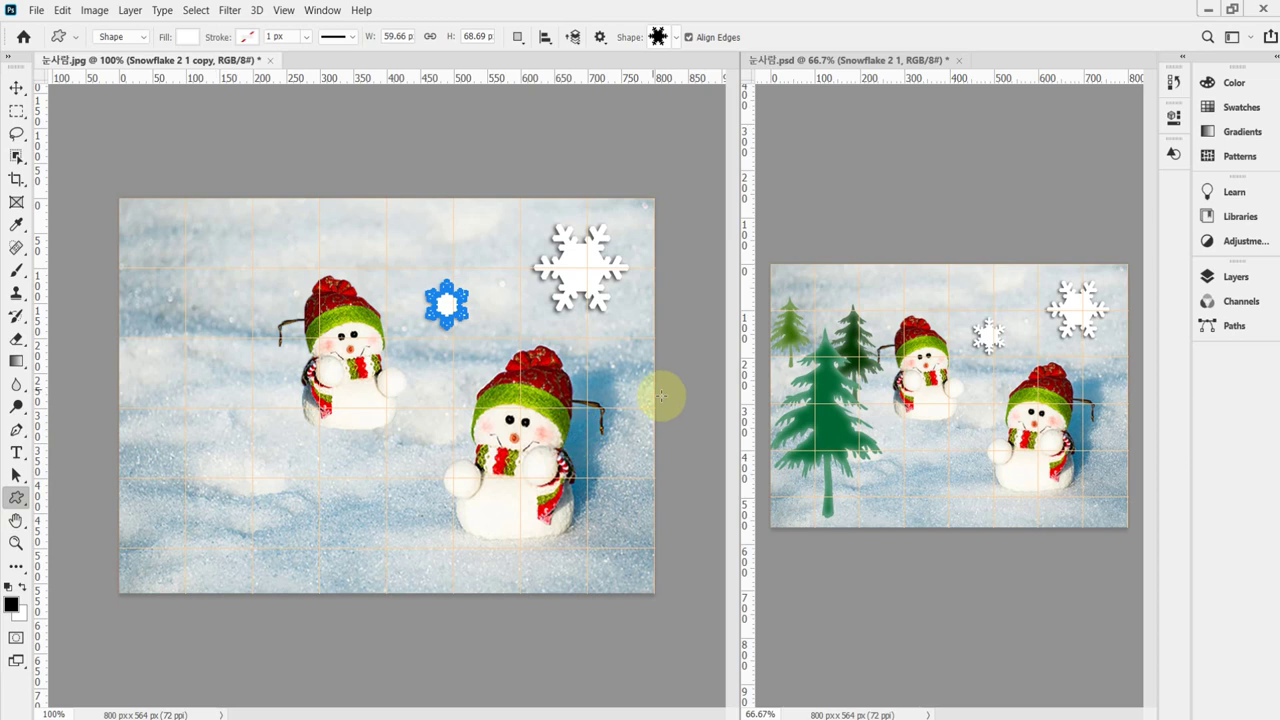
click(680, 38)
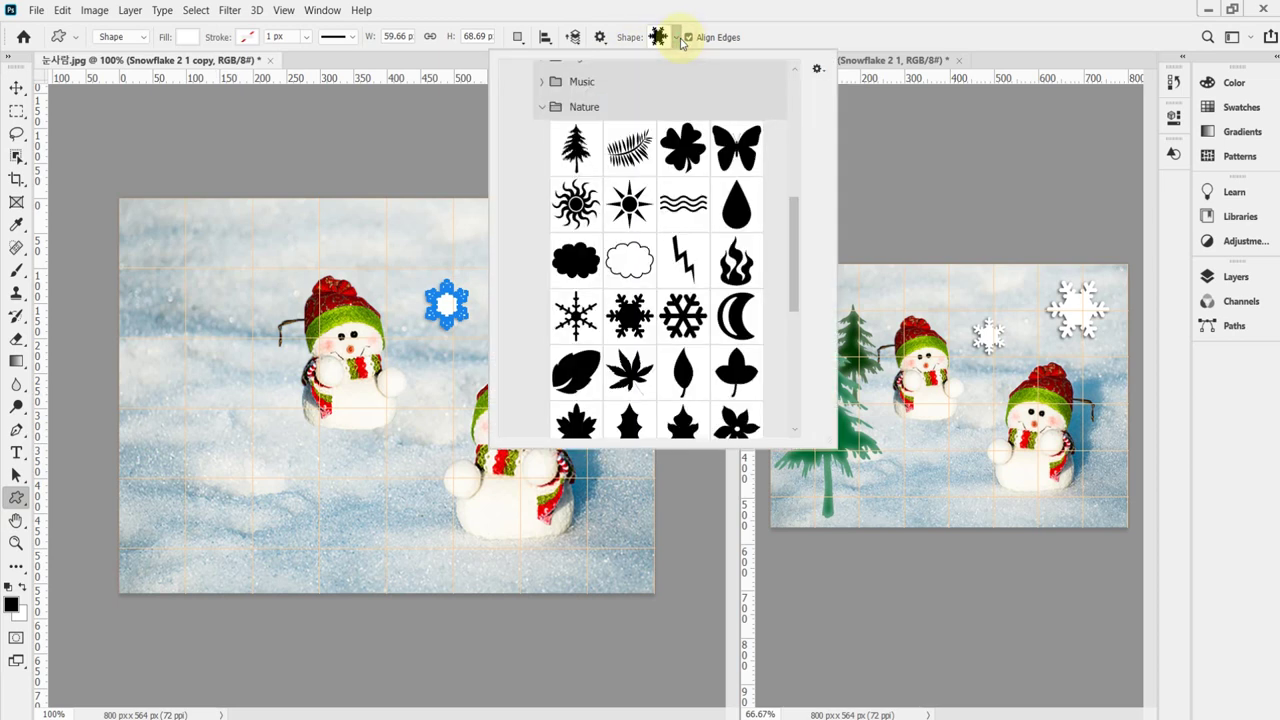
click(577, 150)
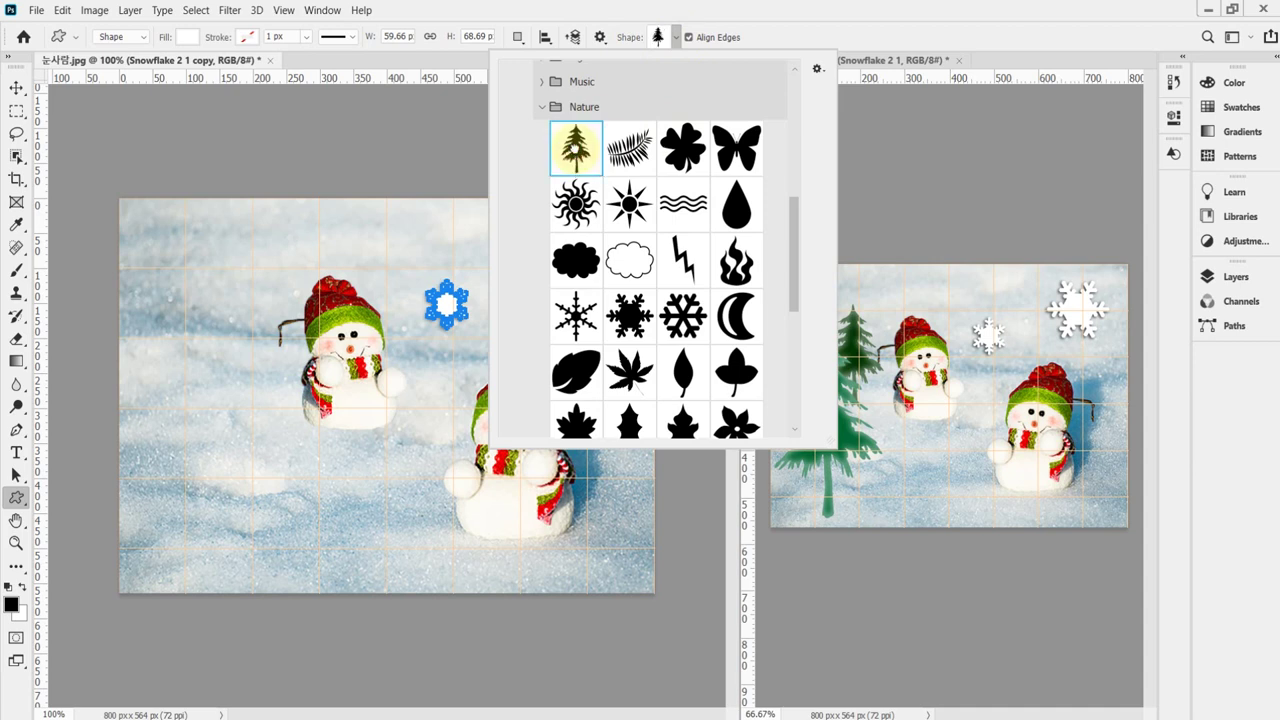
click(755, 22)
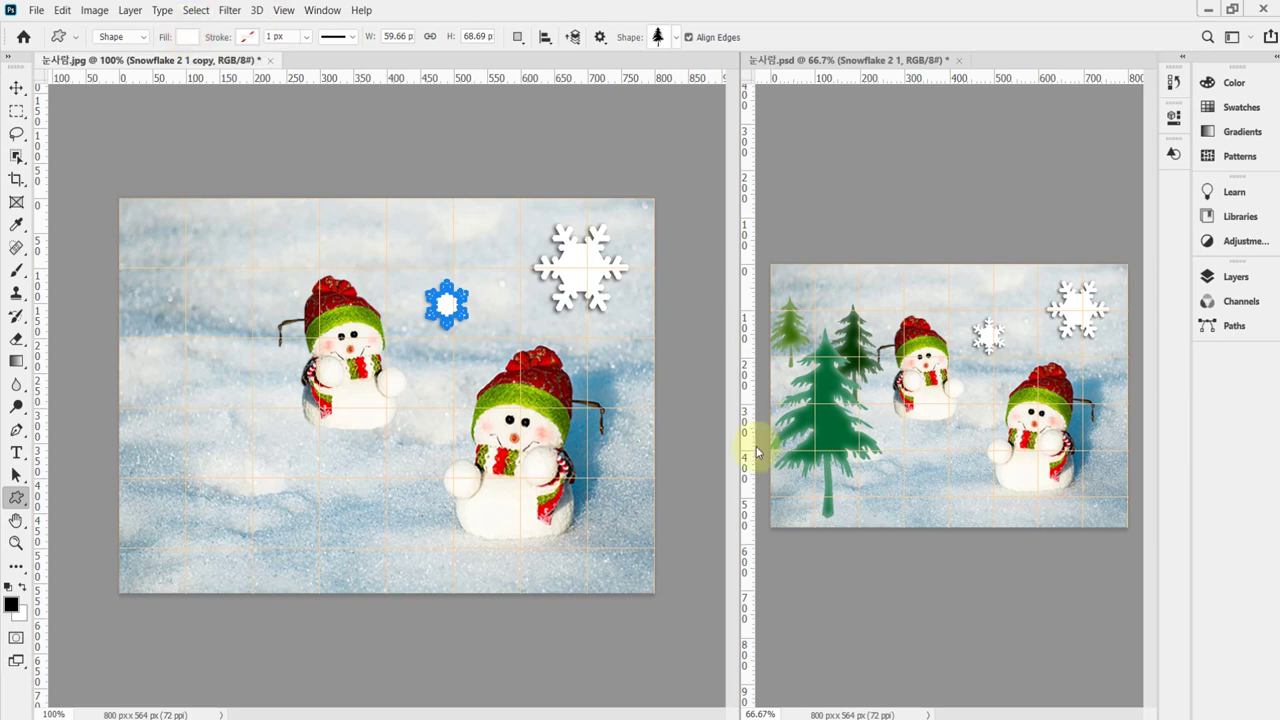
Check the fill colour of the large snowflake layer in the finished 눈사람.psd document.
click(828, 434)
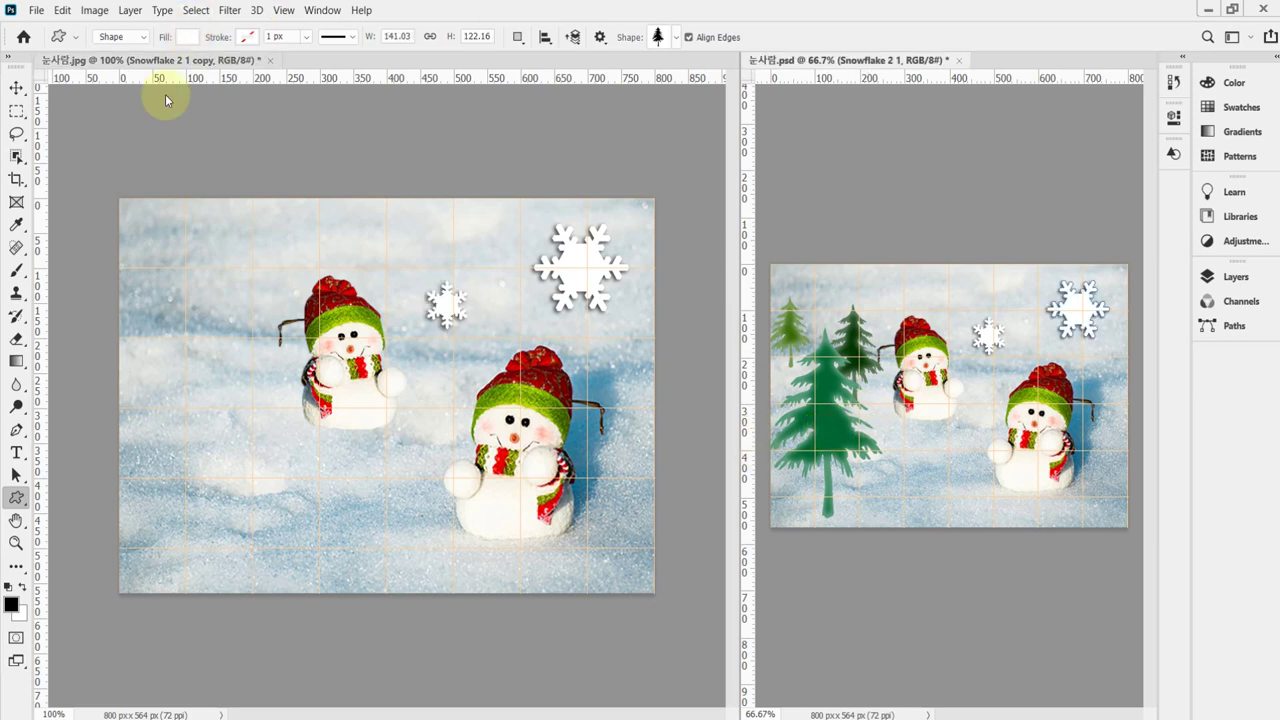
click(1232, 277)
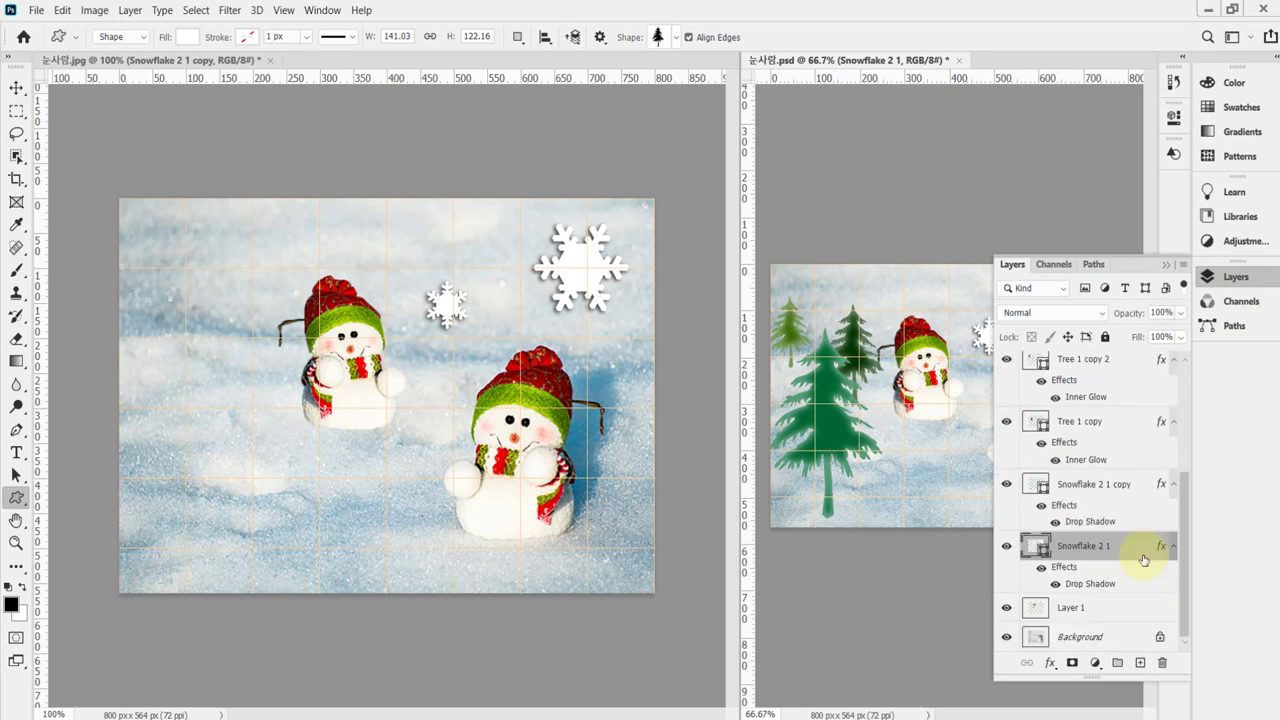
double_click(1036, 545)
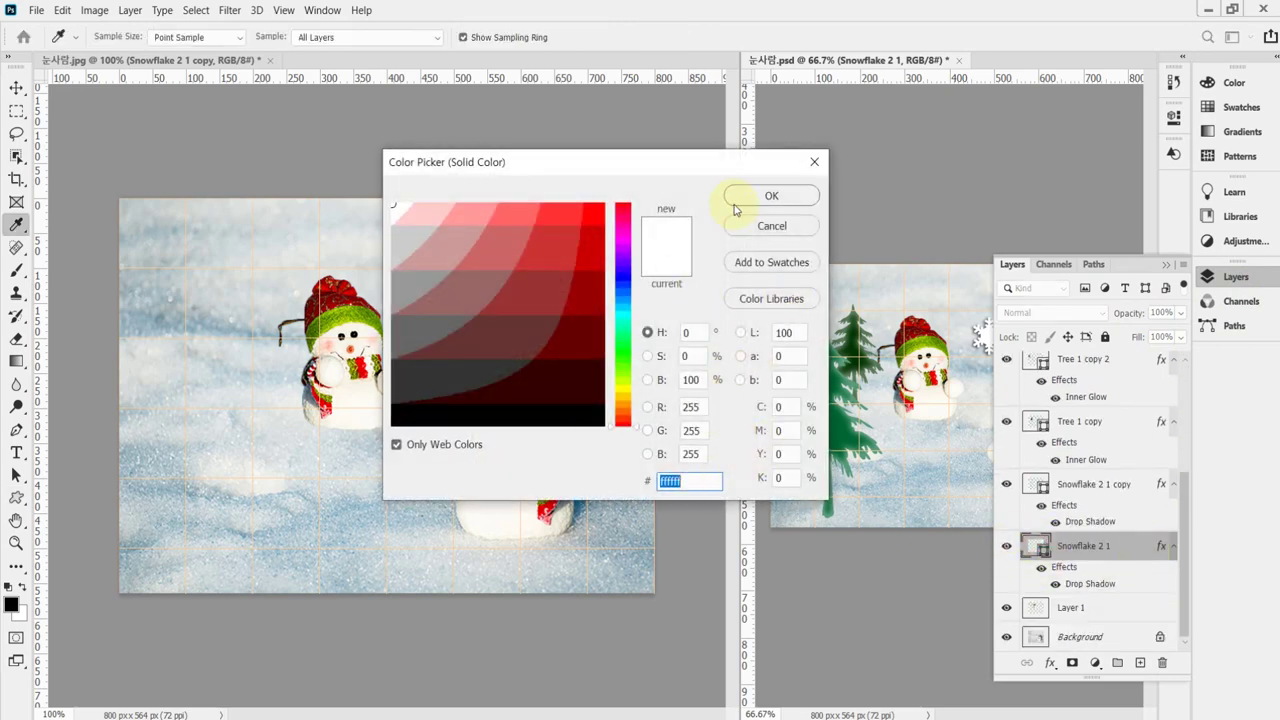
click(768, 225)
Examine the fill colour's hex code on the large front tree layer in 눈사람.psd, leaving the colour as it is.
click(1088, 484)
click(1090, 437)
scroll(1098, 434, up, 1)
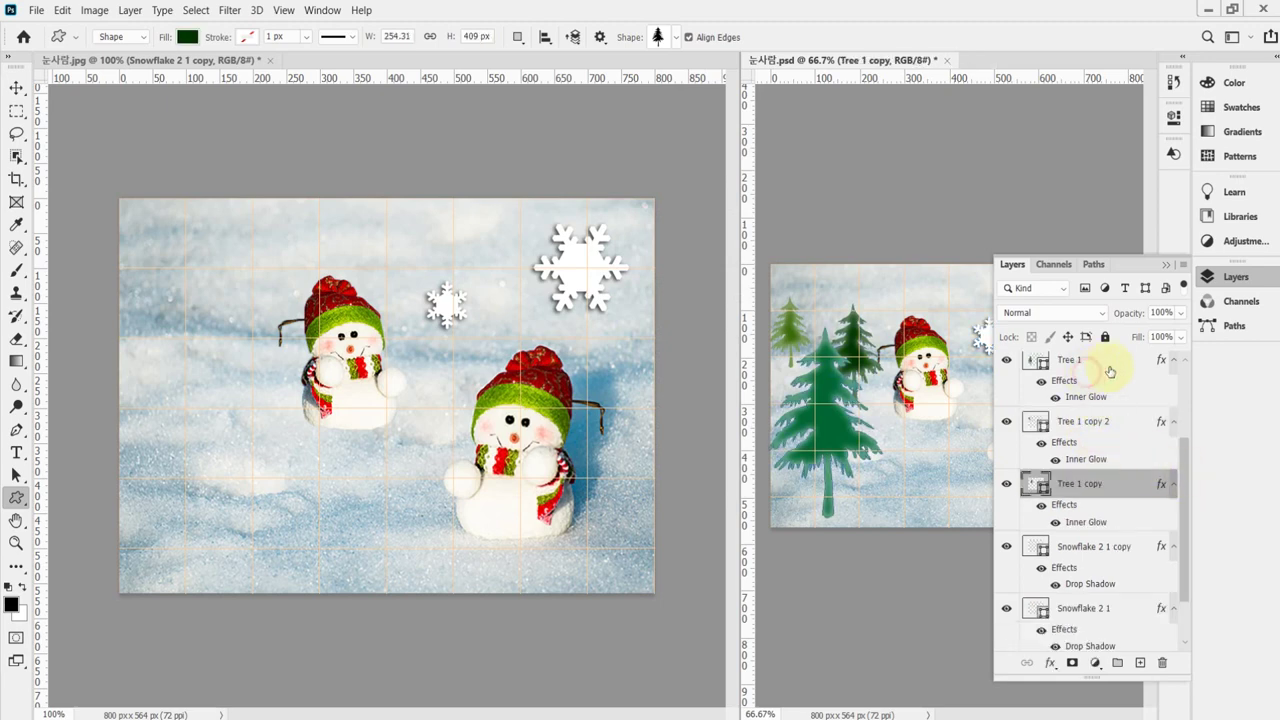
double_click(1035, 362)
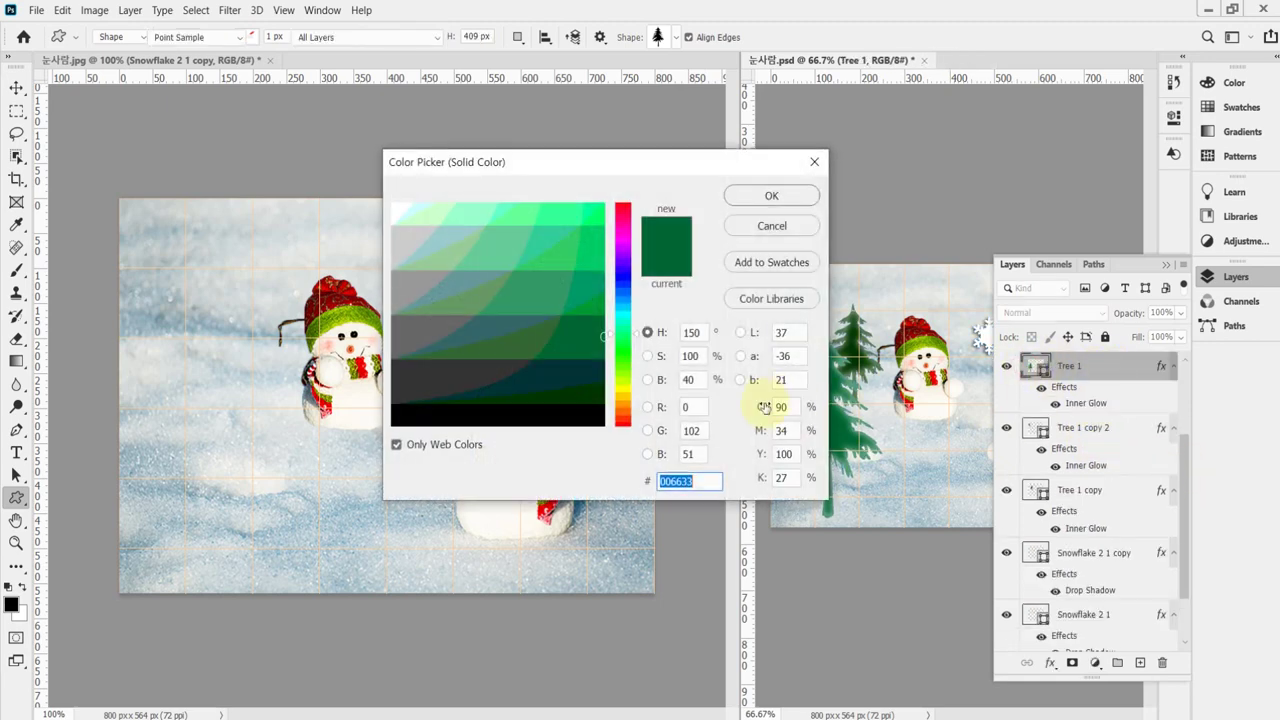
click(708, 485)
double_click(716, 482)
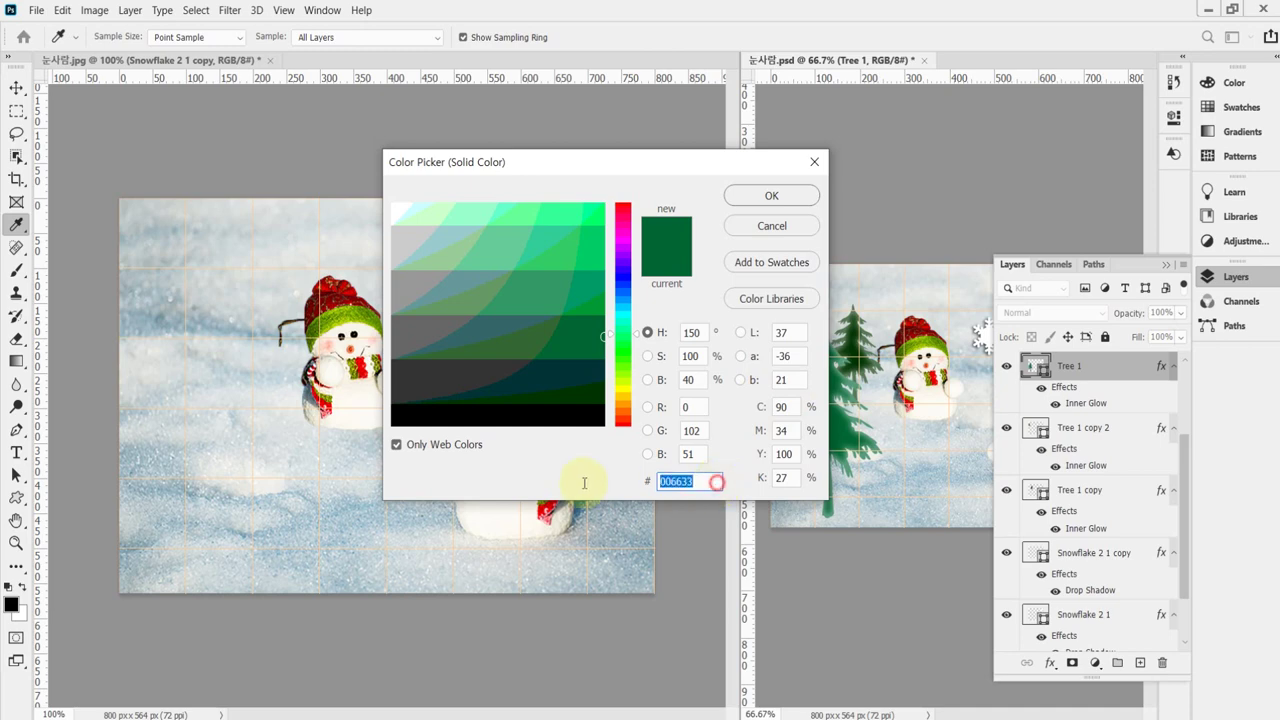
click(772, 224)
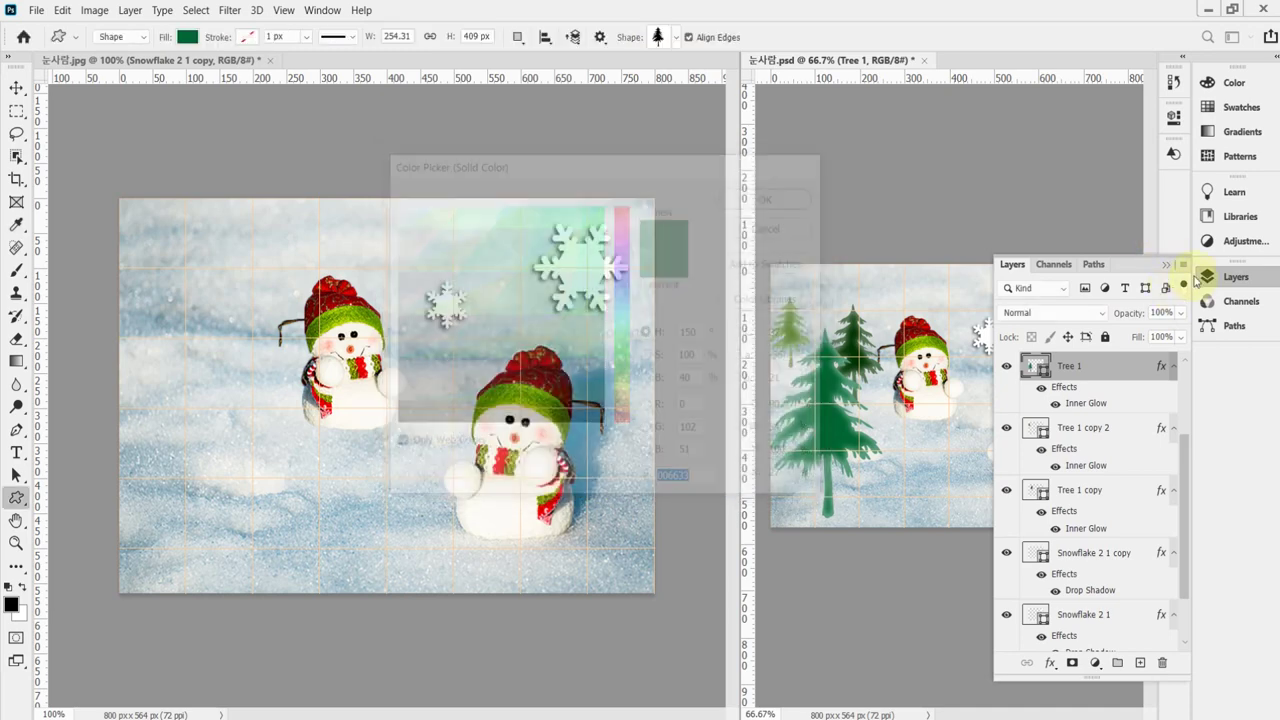
Set the shape fill colour to hex 006633 in the 눈사람.jpg document while the small snowflake is still selected.
click(1197, 279)
click(448, 300)
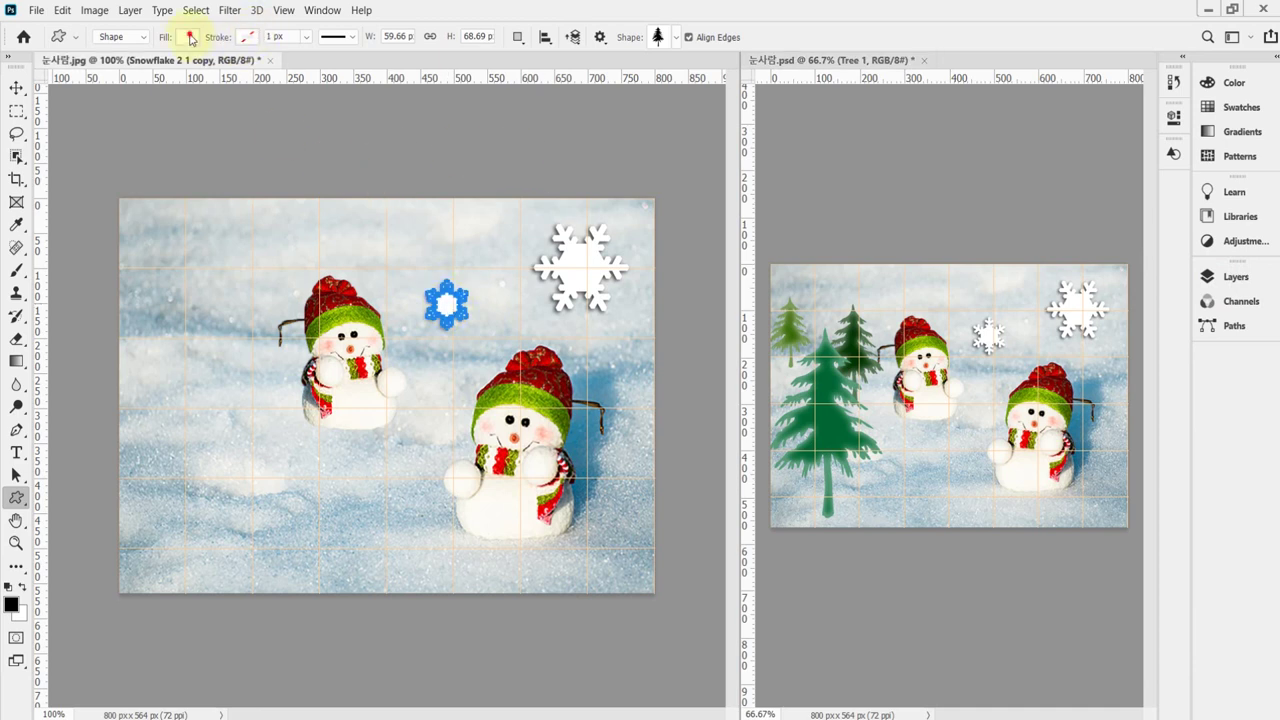
click(190, 38)
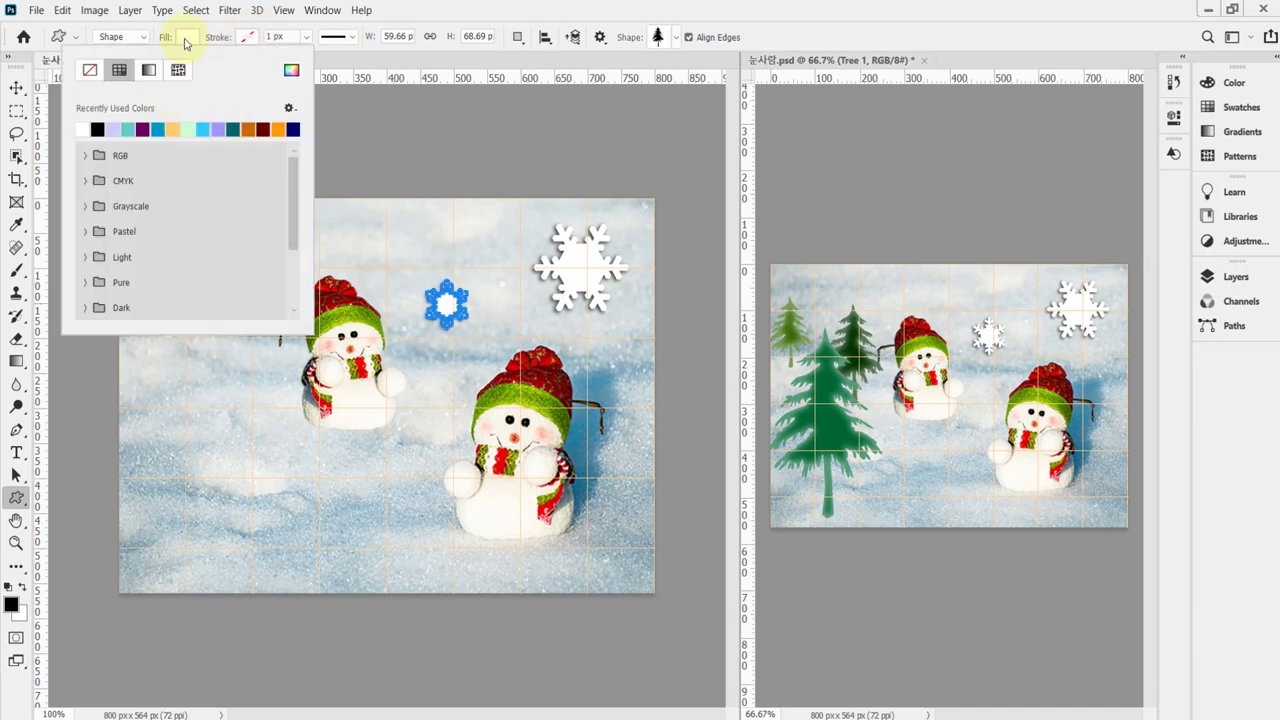
click(291, 73)
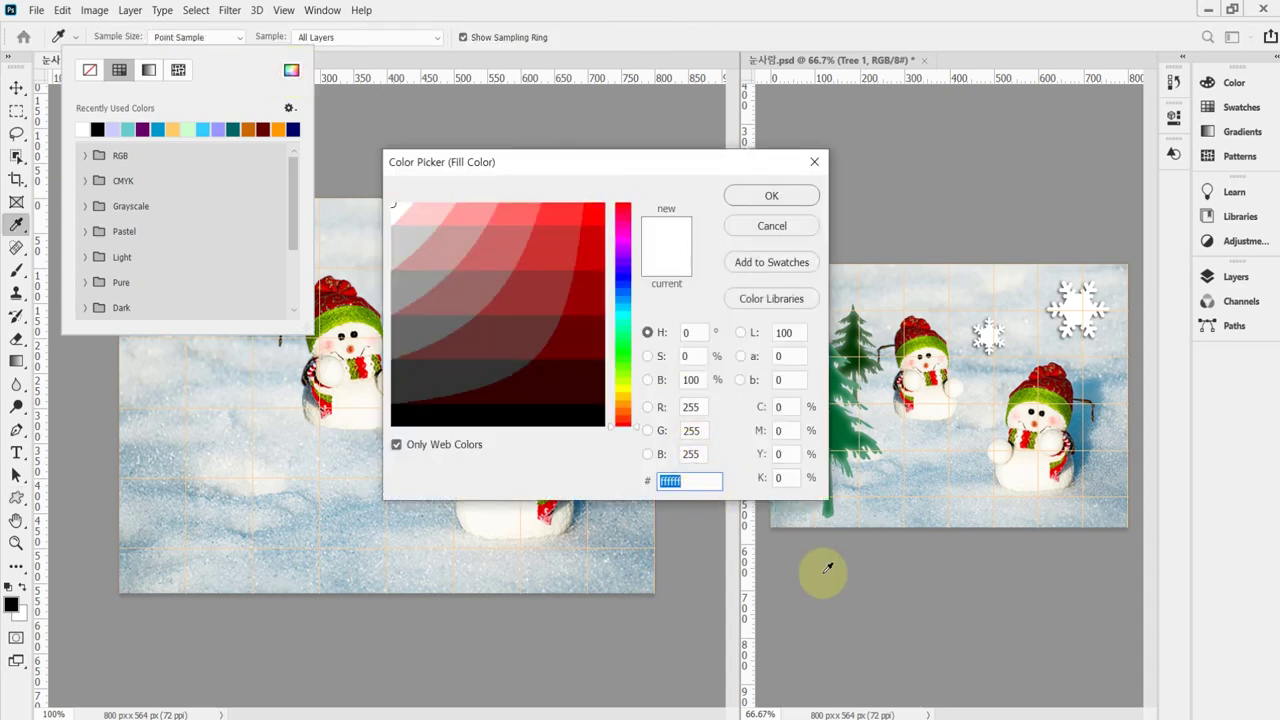
text(006633)
drag(613, 176, 808, 214)
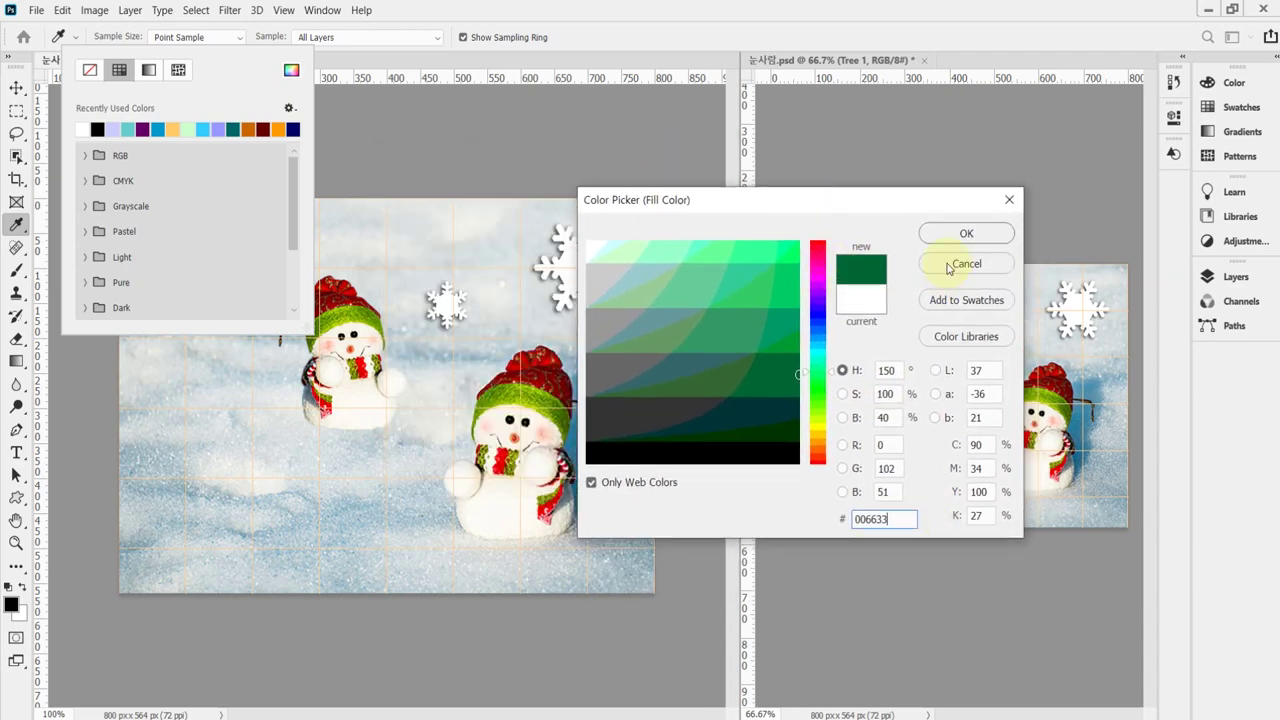
click(945, 231)
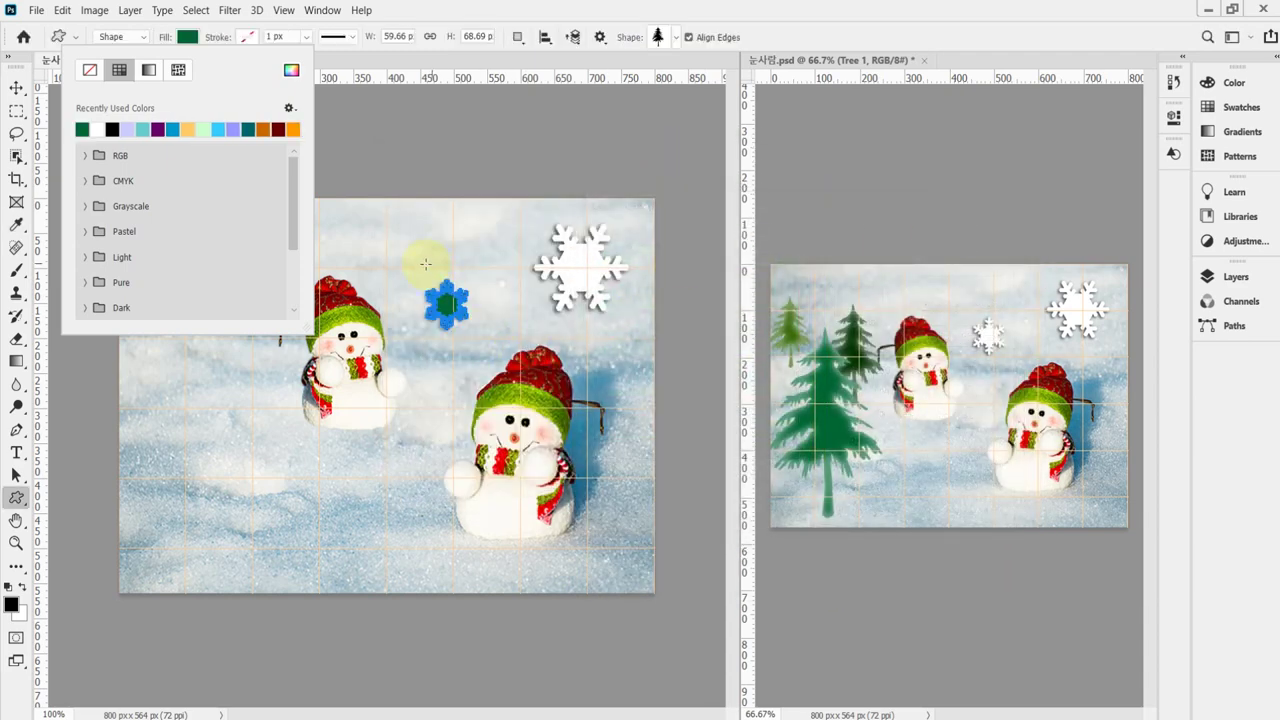
click(468, 24)
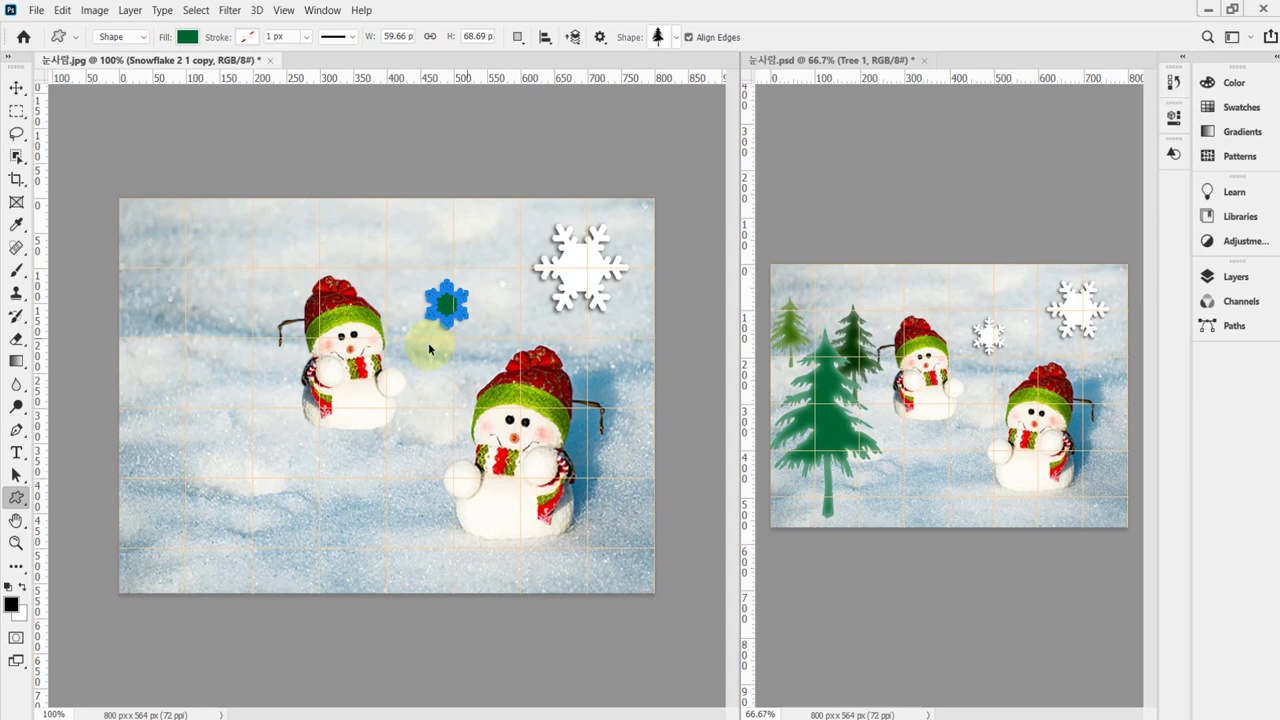
Undo the fill change on the small snowflake and deselect its path.
drag(461, 347, 452, 318)
key(ctrl+z)
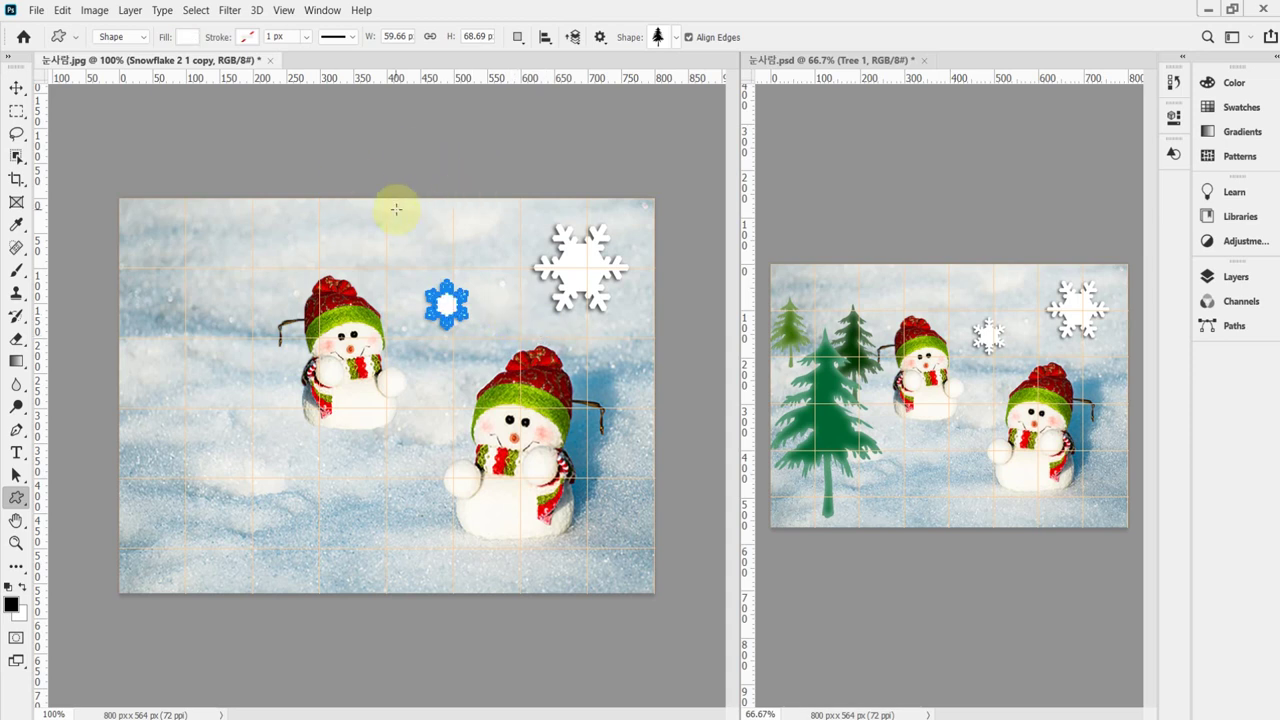
key(Return)
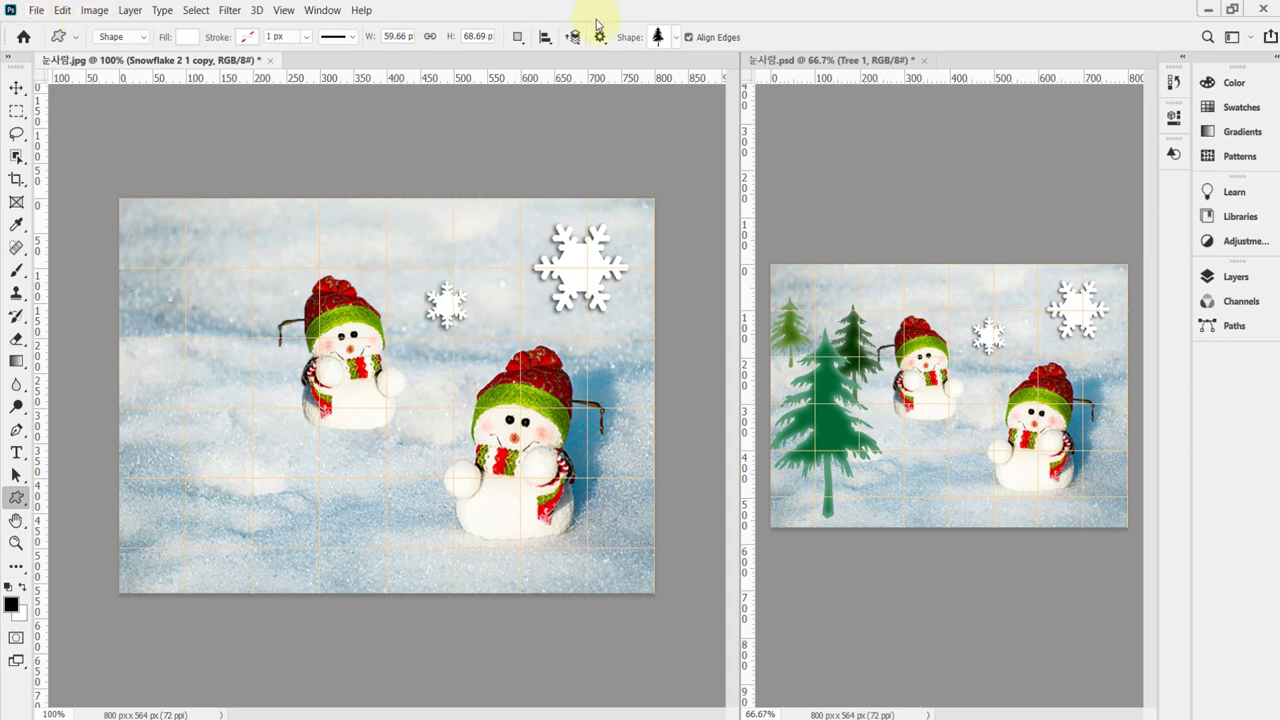
Draw a fir tree shape about 234 px wide and 377 px high at the photo's left edge, beside the small snowman.
click(676, 37)
click(575, 147)
click(806, 10)
drag(176, 317, 318, 576)
drag(323, 581, 331, 595)
drag(262, 495, 211, 457)
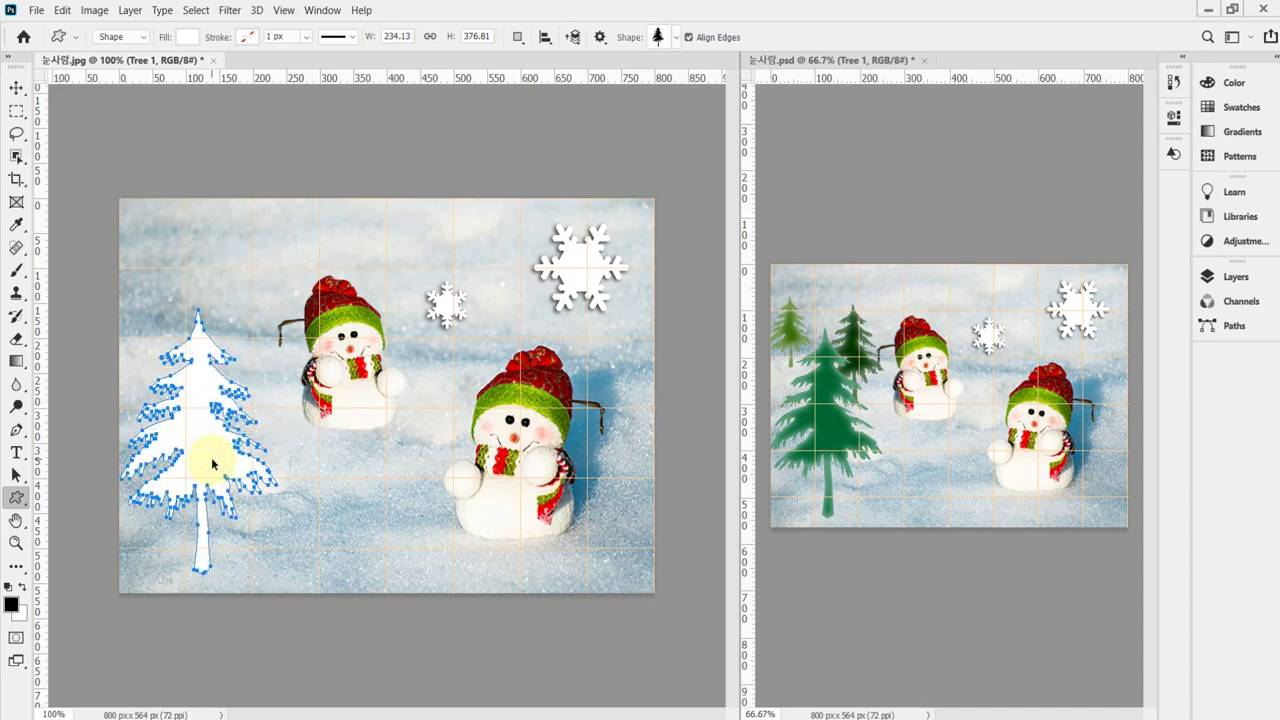
click(211, 457)
drag(211, 461, 209, 455)
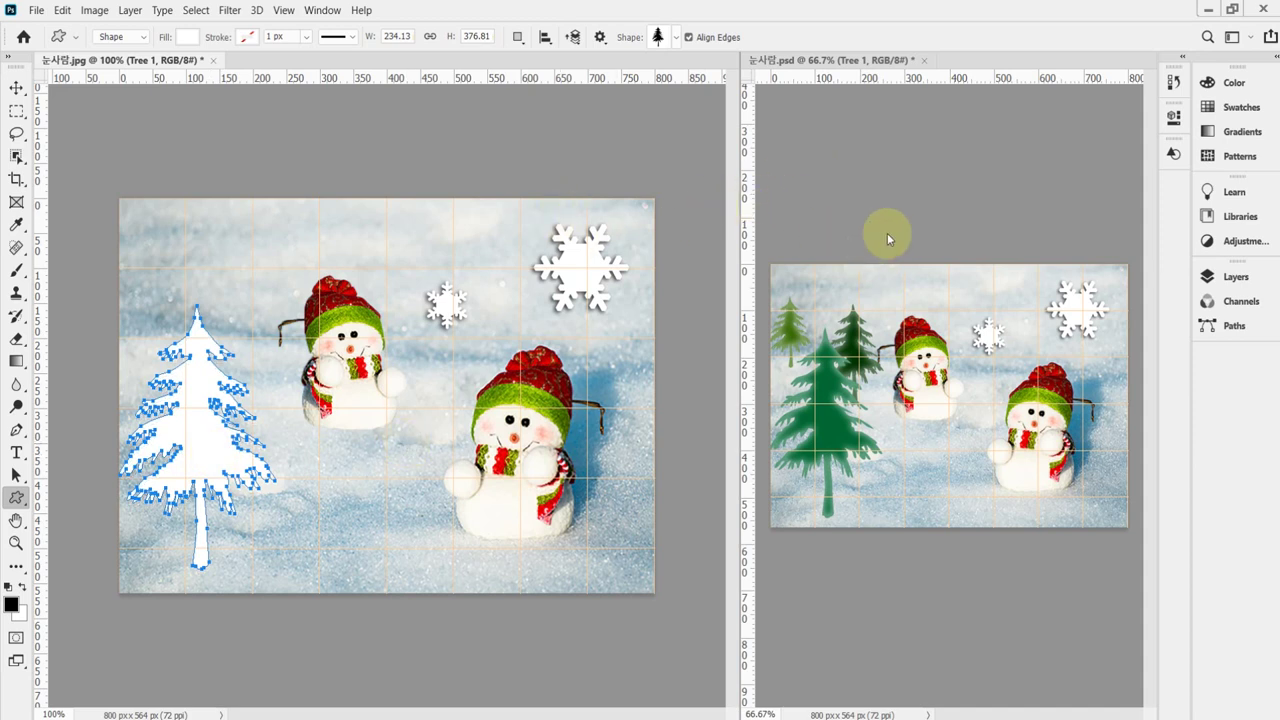
Set the new fir tree's fill colour to hex 006633.
click(1233, 279)
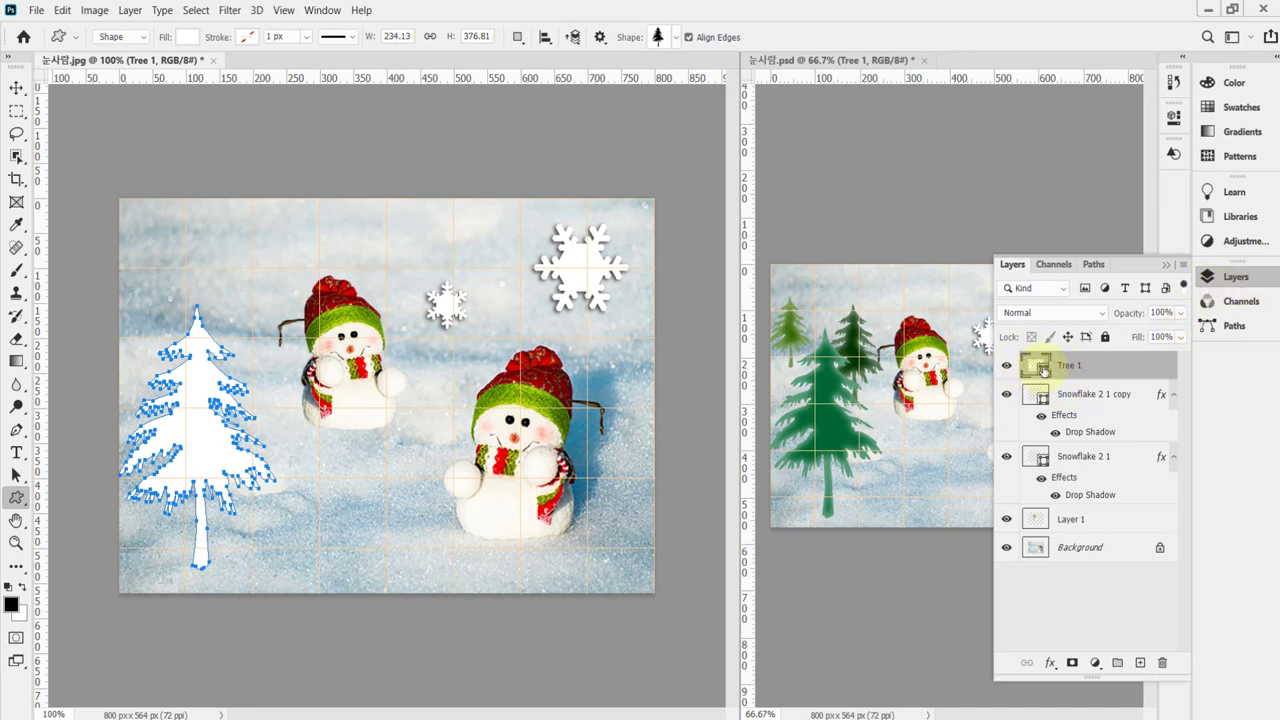
double_click(1040, 367)
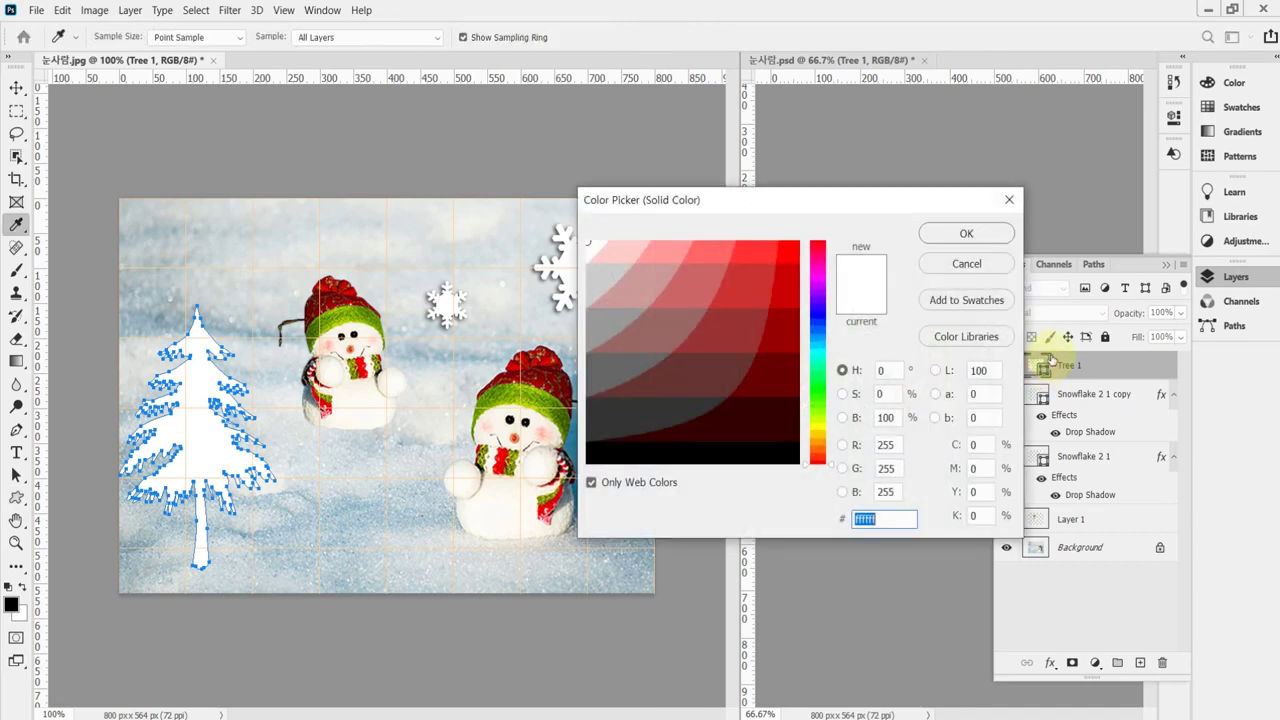
drag(880, 200, 814, 194)
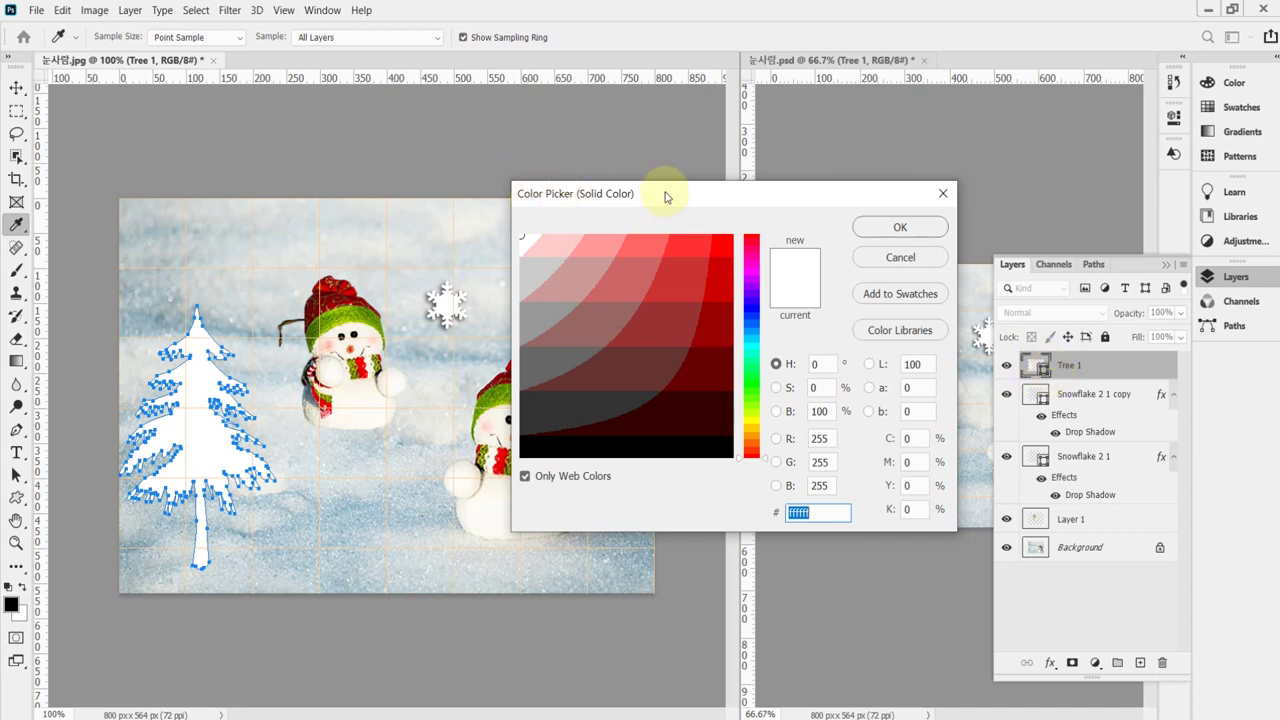
text(006633)
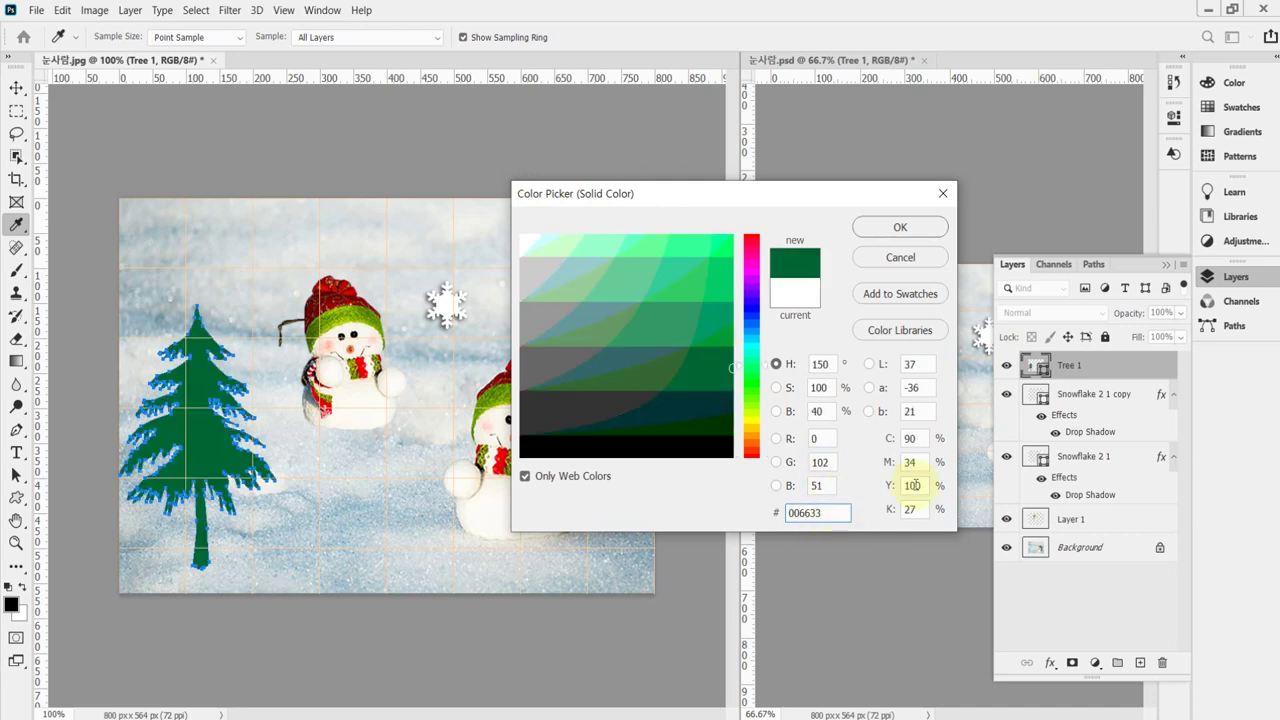
drag(748, 202, 674, 56)
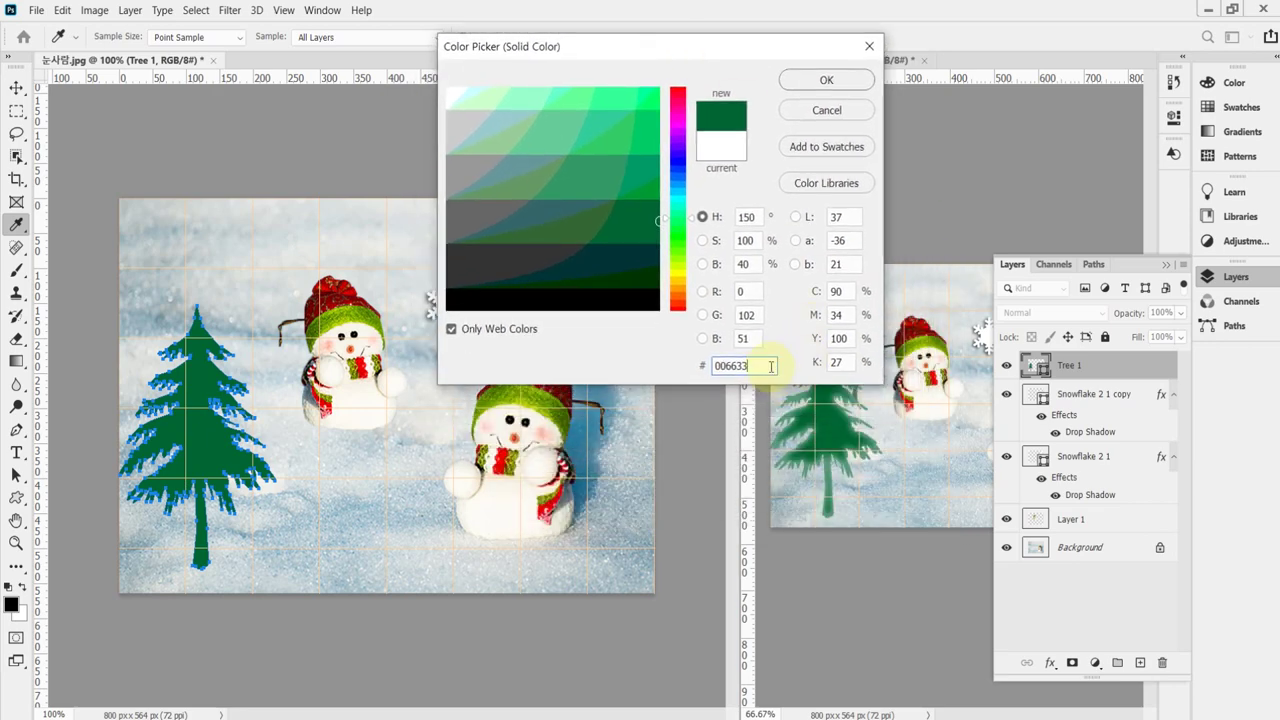
Re-enter the fir tree's fill colour as the shortened hex code 063 and apply it.
click(726, 366)
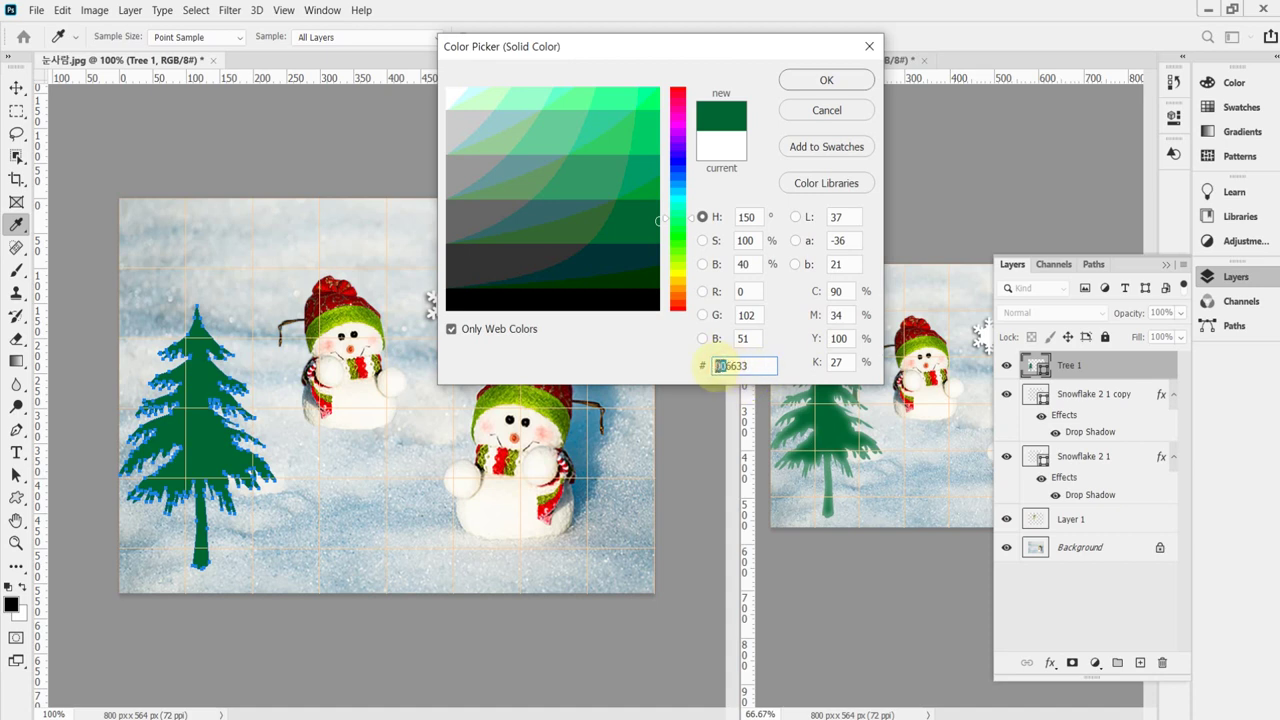
drag(726, 366, 690, 366)
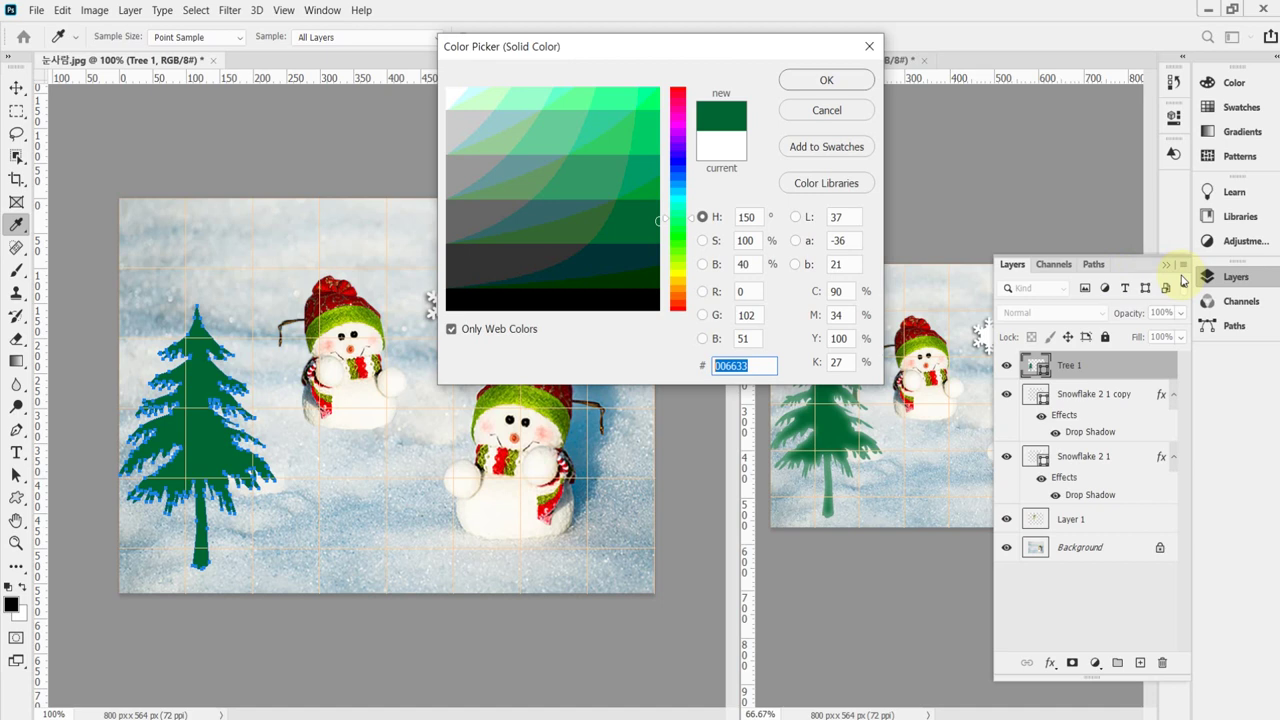
text(06)
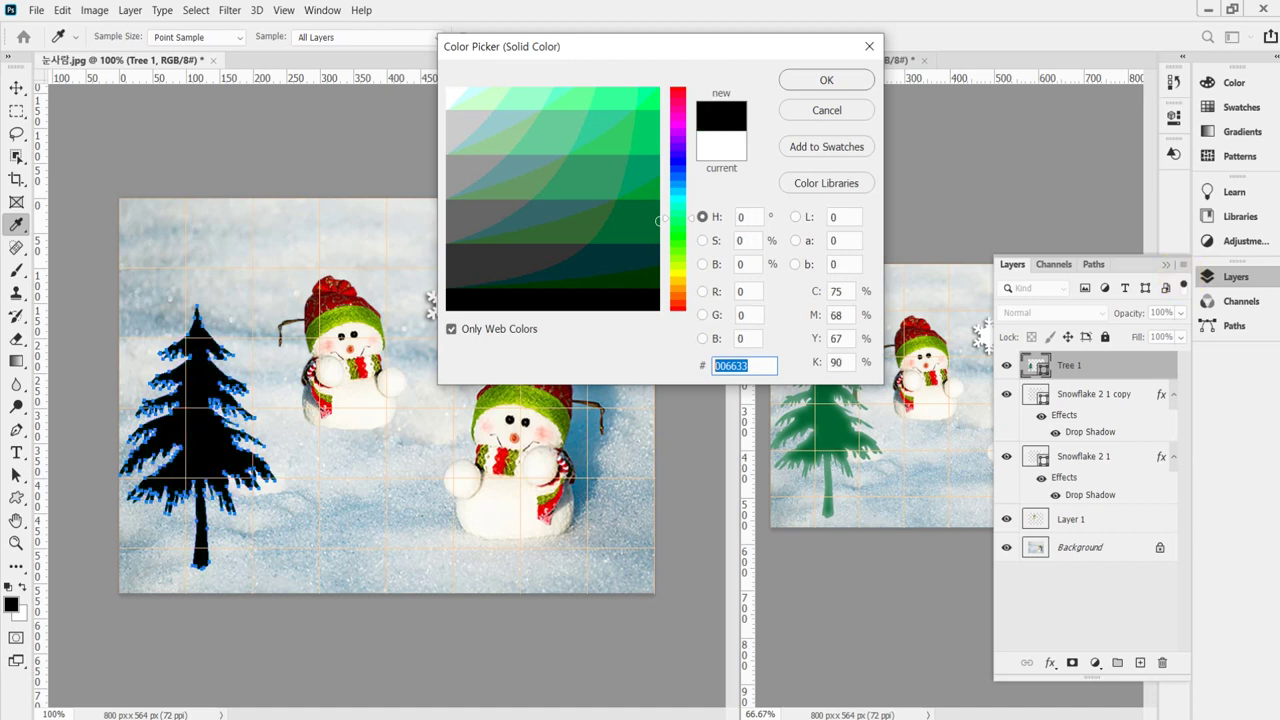
text(3)
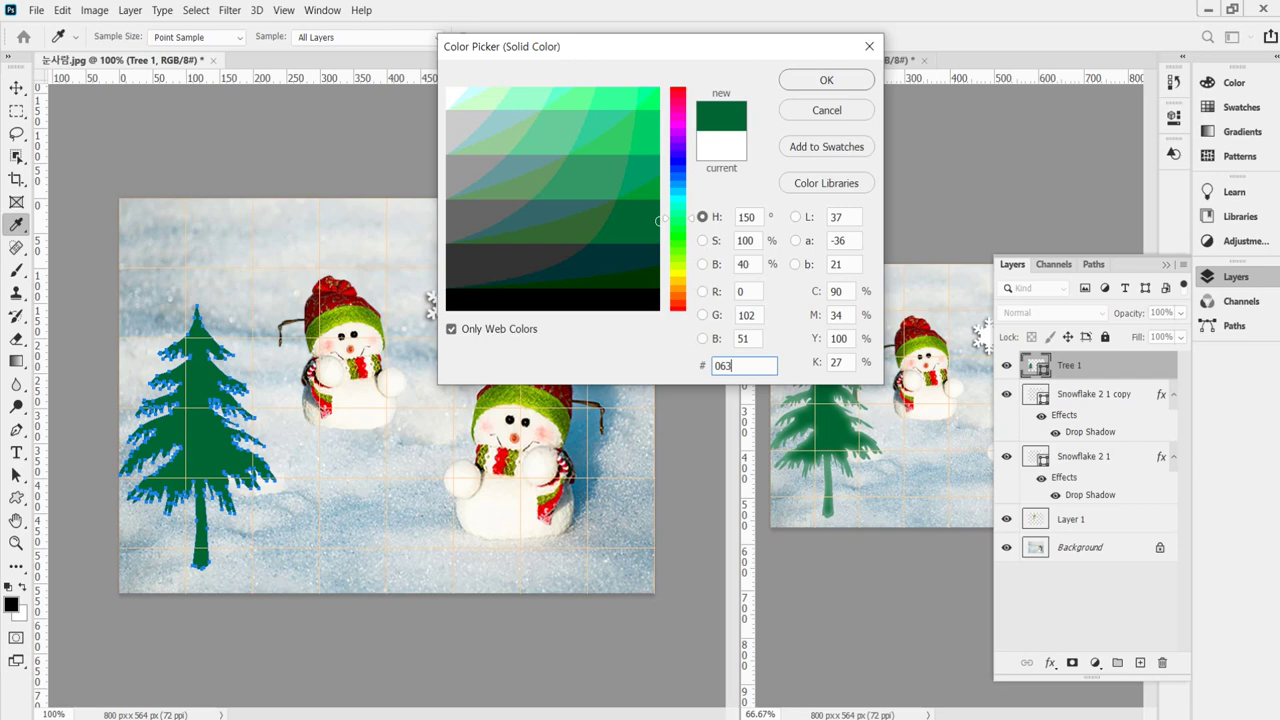
key(Tab)
key(Return)
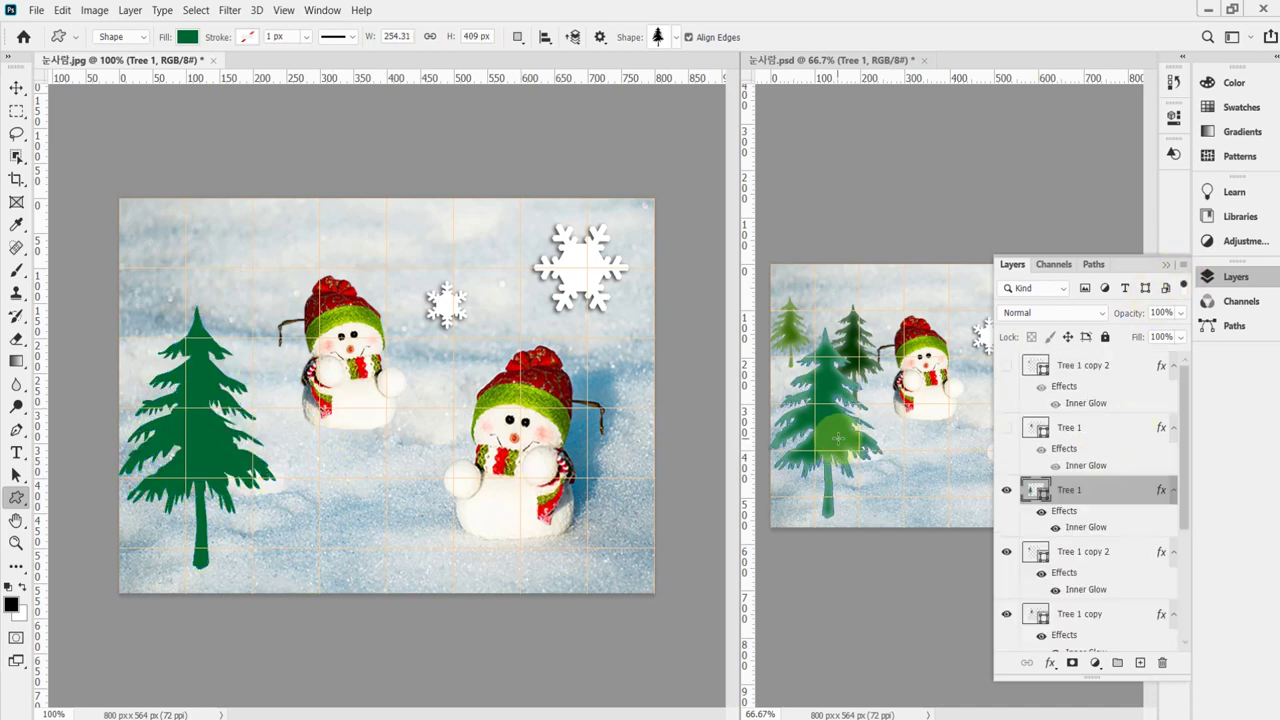
Examine the opacity and size of the Inner Glow effect on the large front tree in 눈사람.psd.
key(ctrl+1)
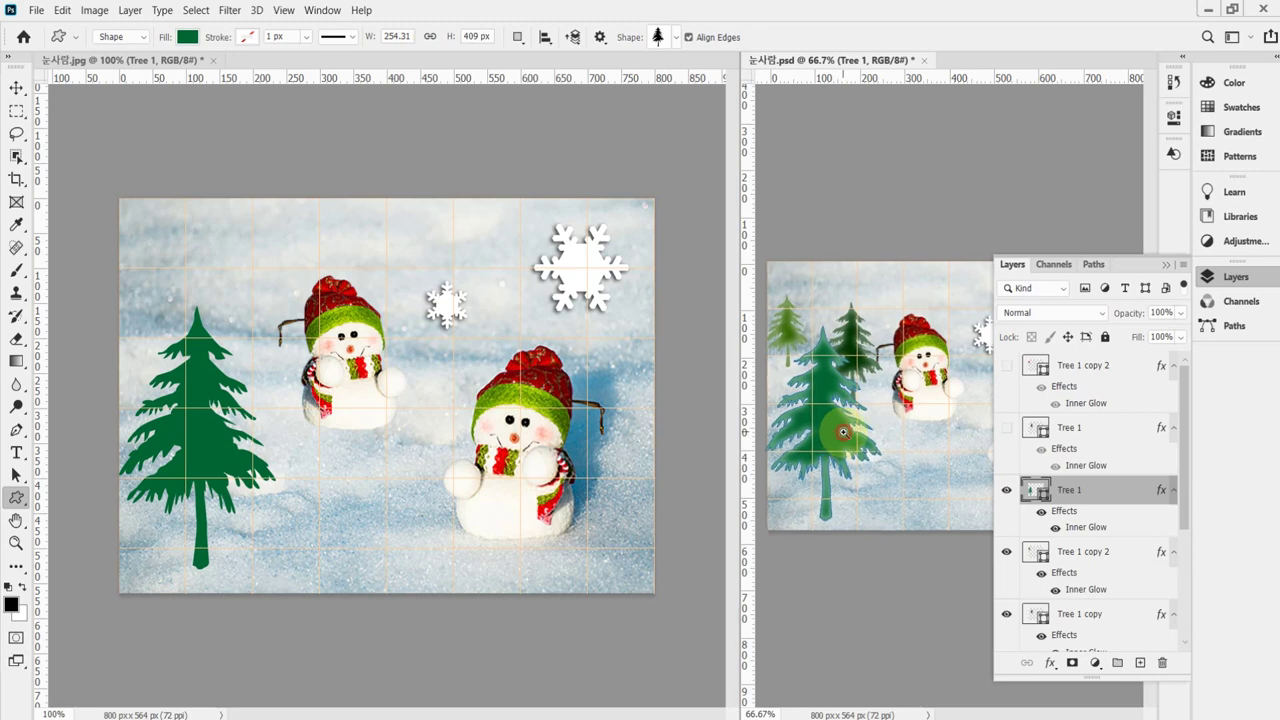
key(ctrl+plus)
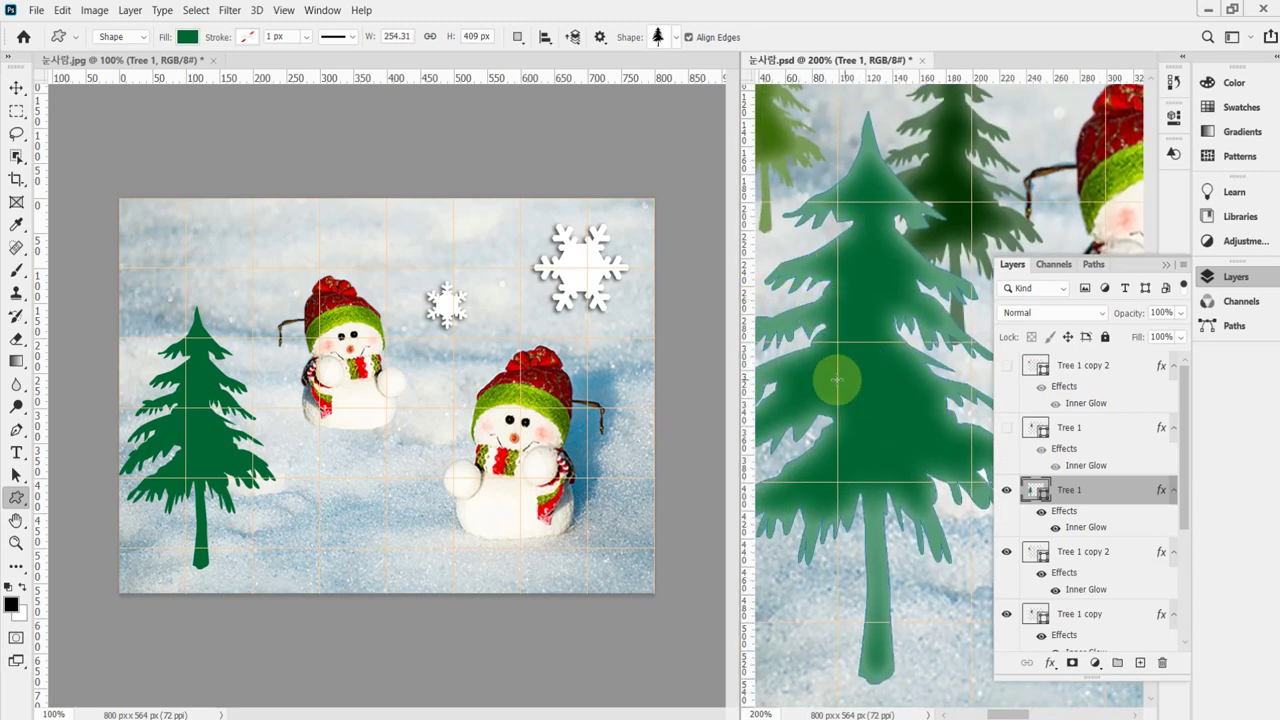
double_click(1084, 534)
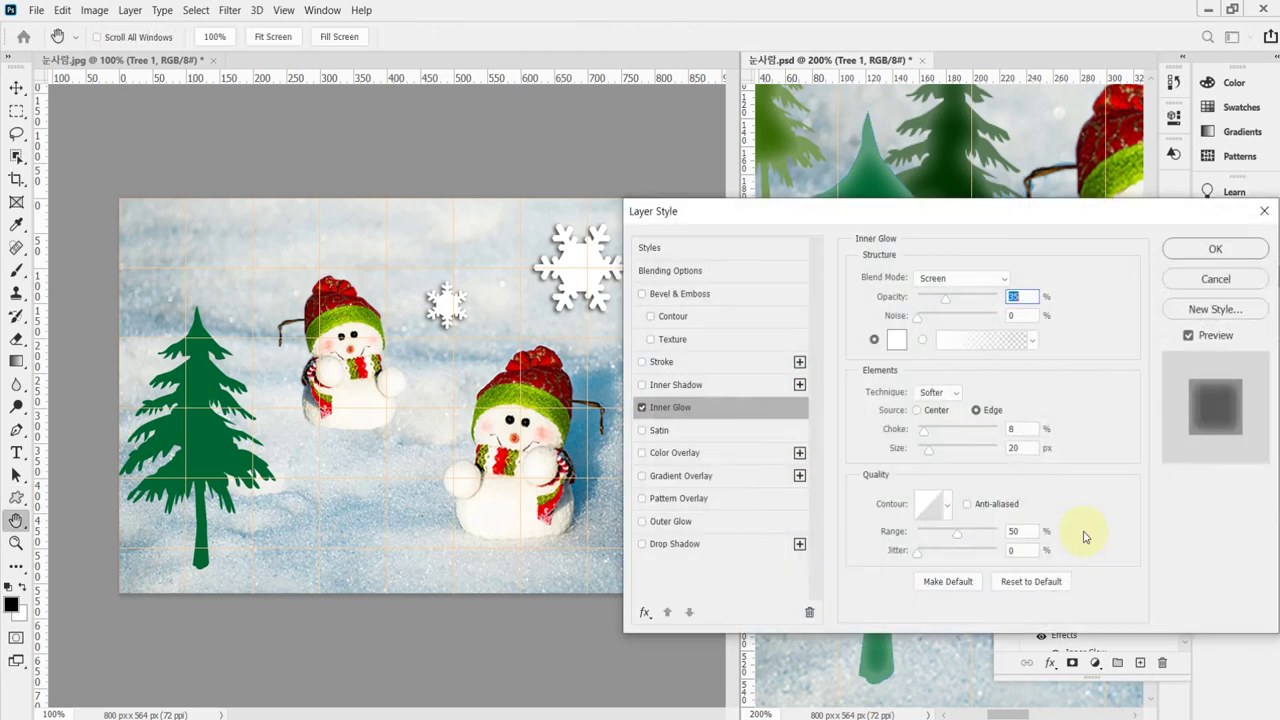
double_click(1012, 296)
click(1027, 297)
double_click(1030, 300)
click(1024, 449)
Try pale yellow ffffcc as the Inner Glow colour on the large front tree in 눈사람.psd.
click(897, 341)
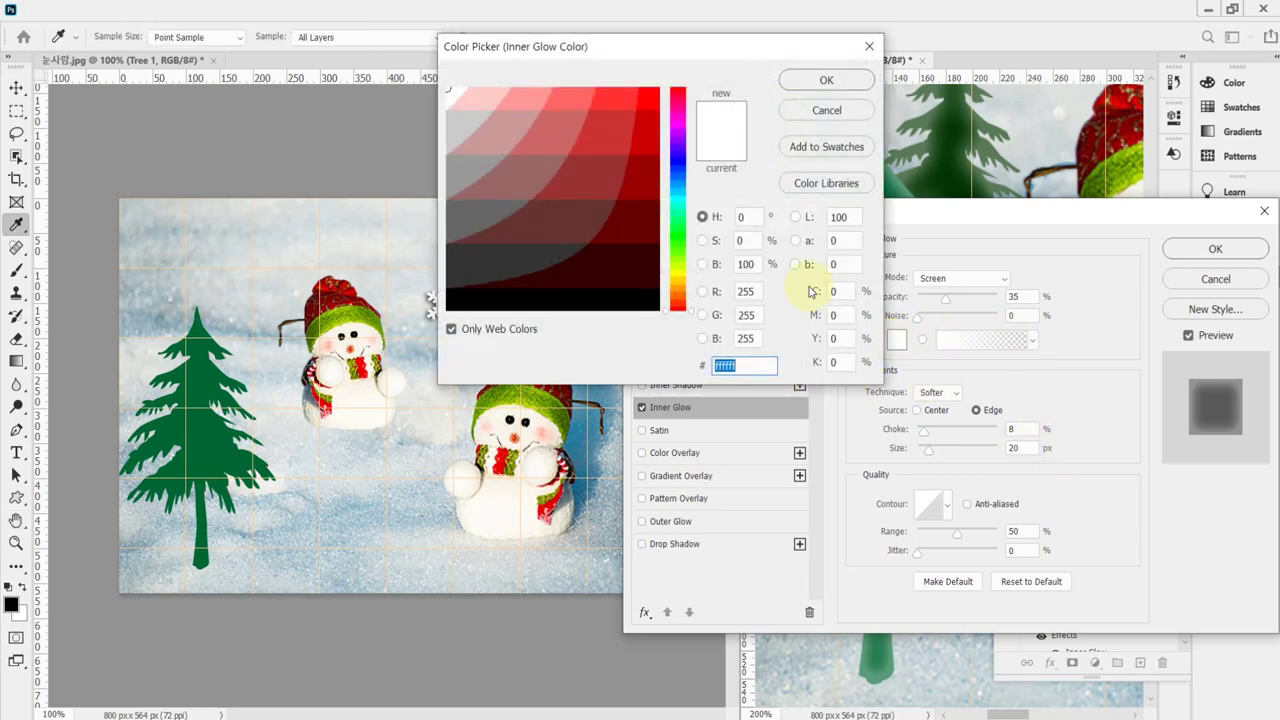
drag(732, 45, 660, 40)
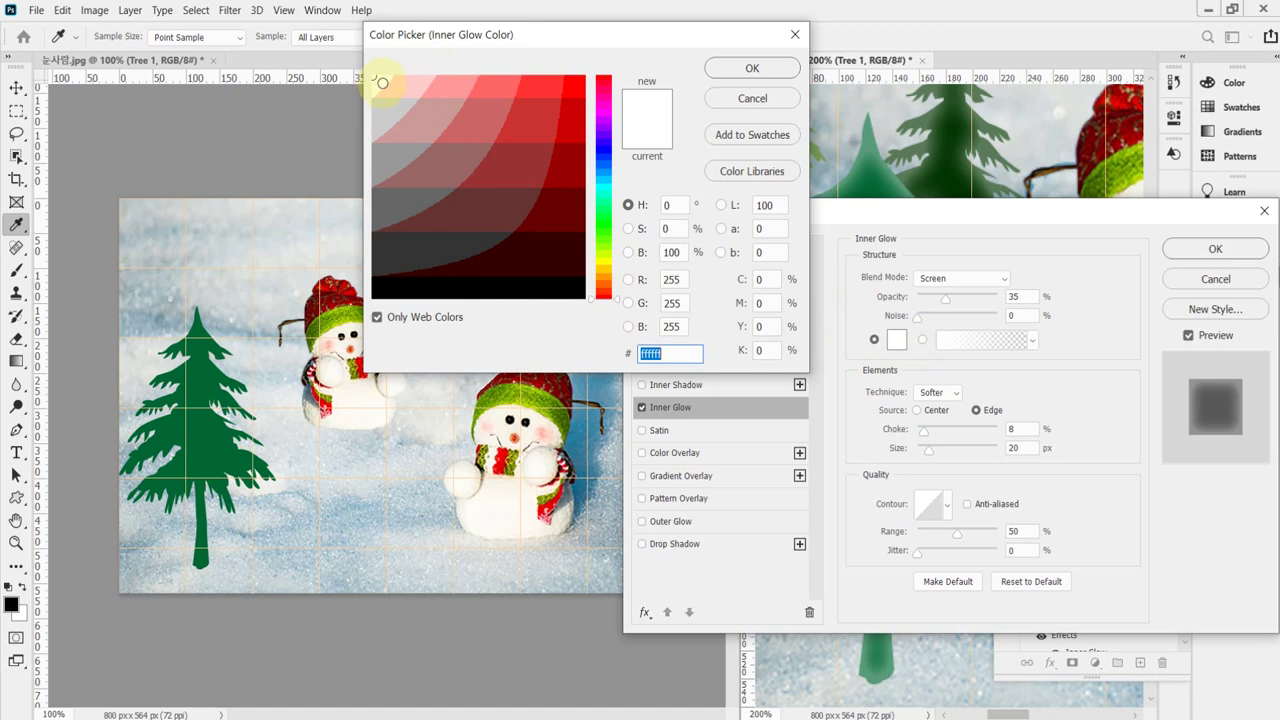
click(603, 262)
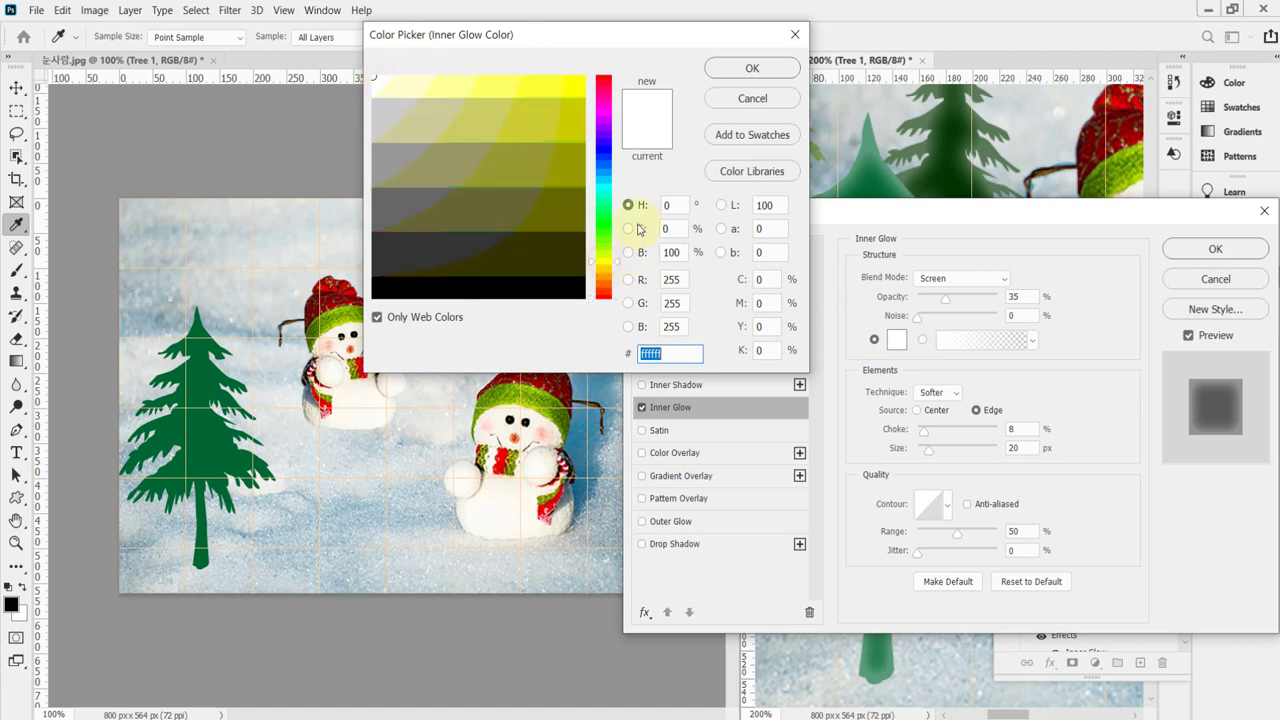
click(416, 81)
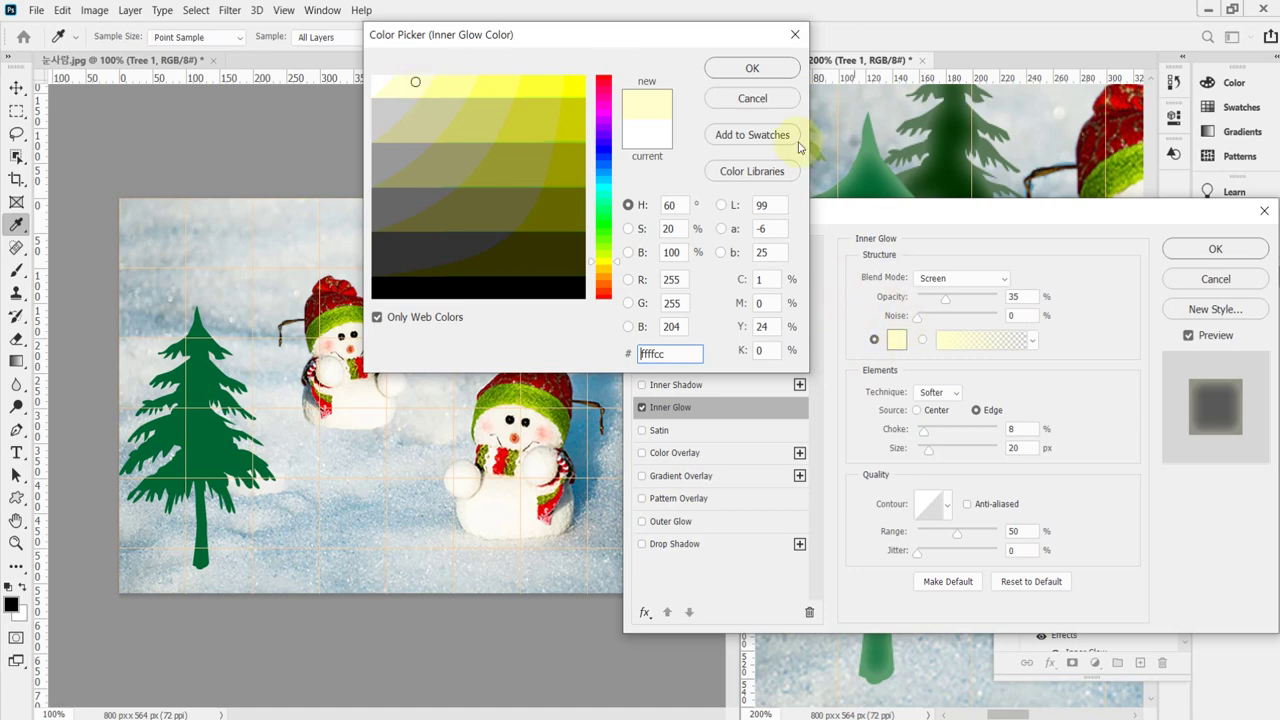
click(740, 99)
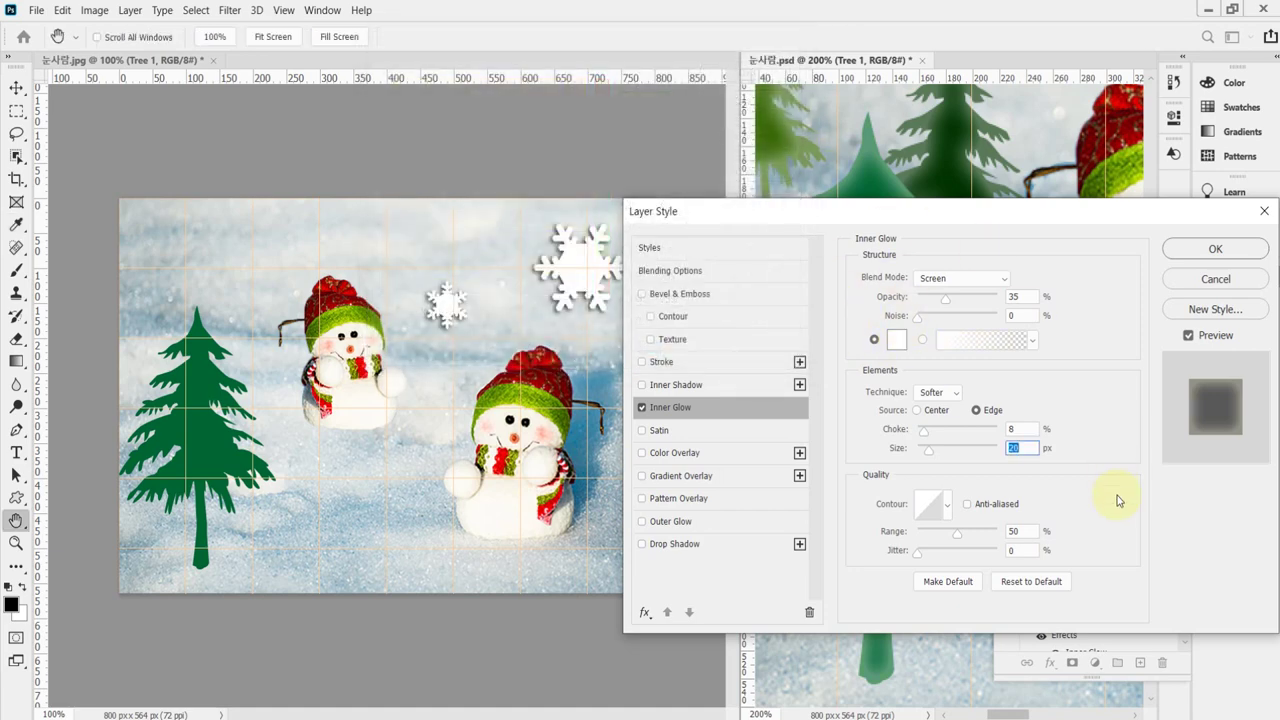
click(1196, 253)
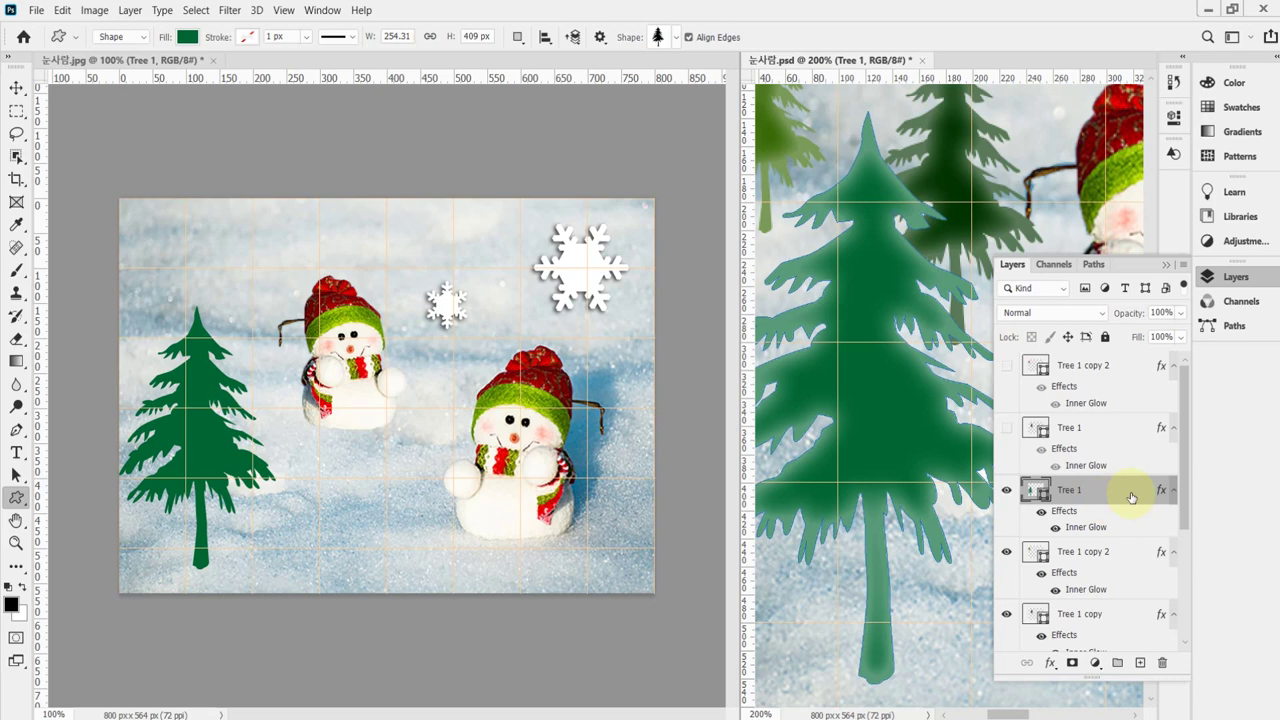
Copy the layer style of the large front tree in 눈사람.psd.
right_click(1134, 492)
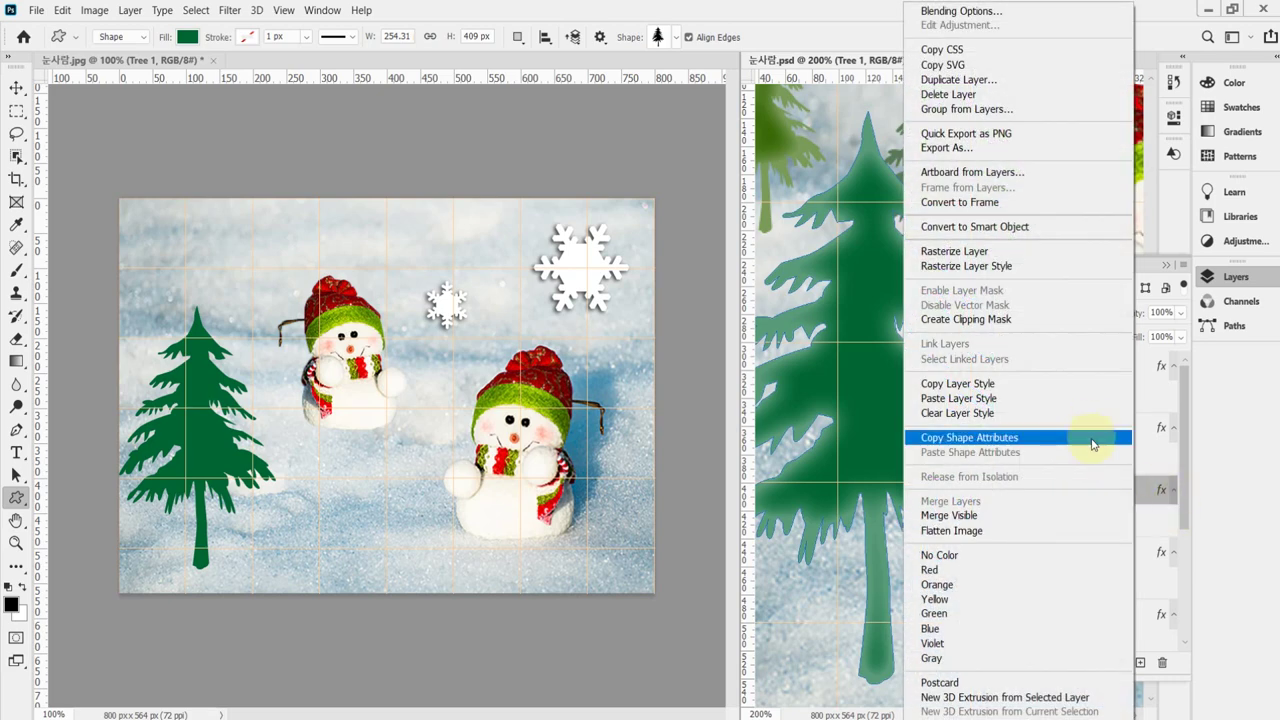
click(1090, 383)
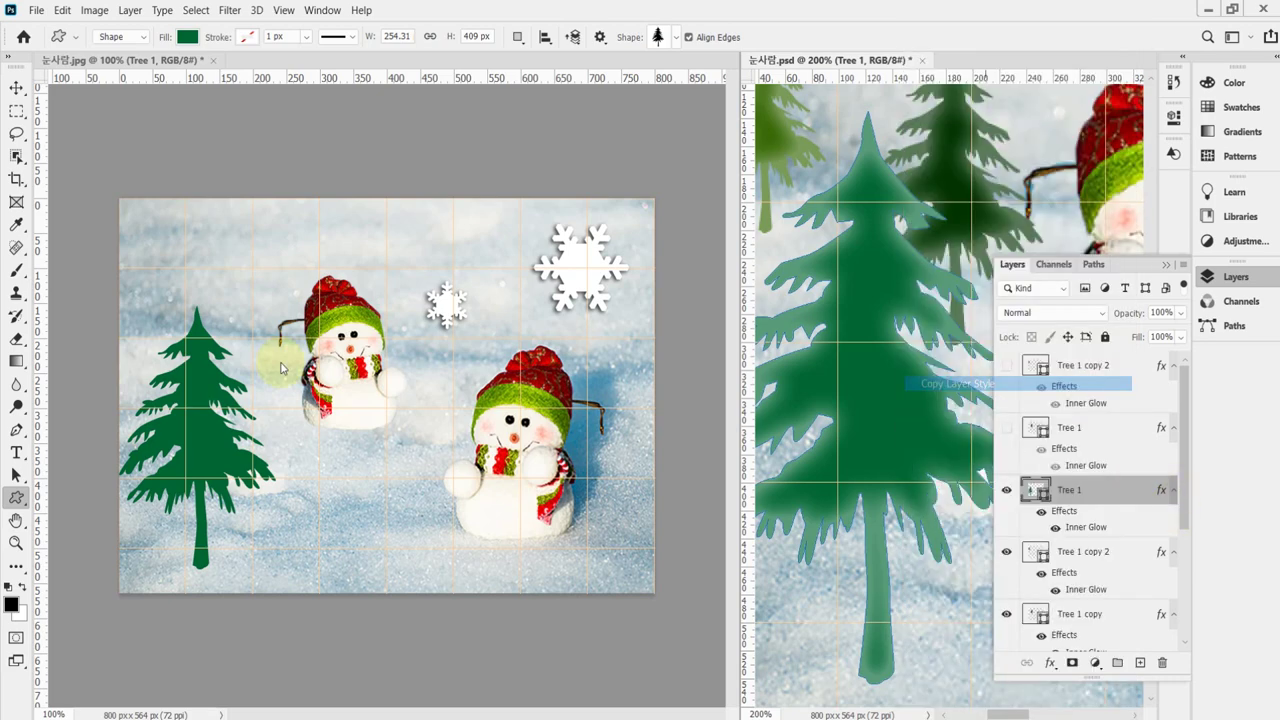
Try an Inner Glow on the fir tree in 눈사람.jpg, checking its opacity, choke and size with the preview off and on.
click(210, 445)
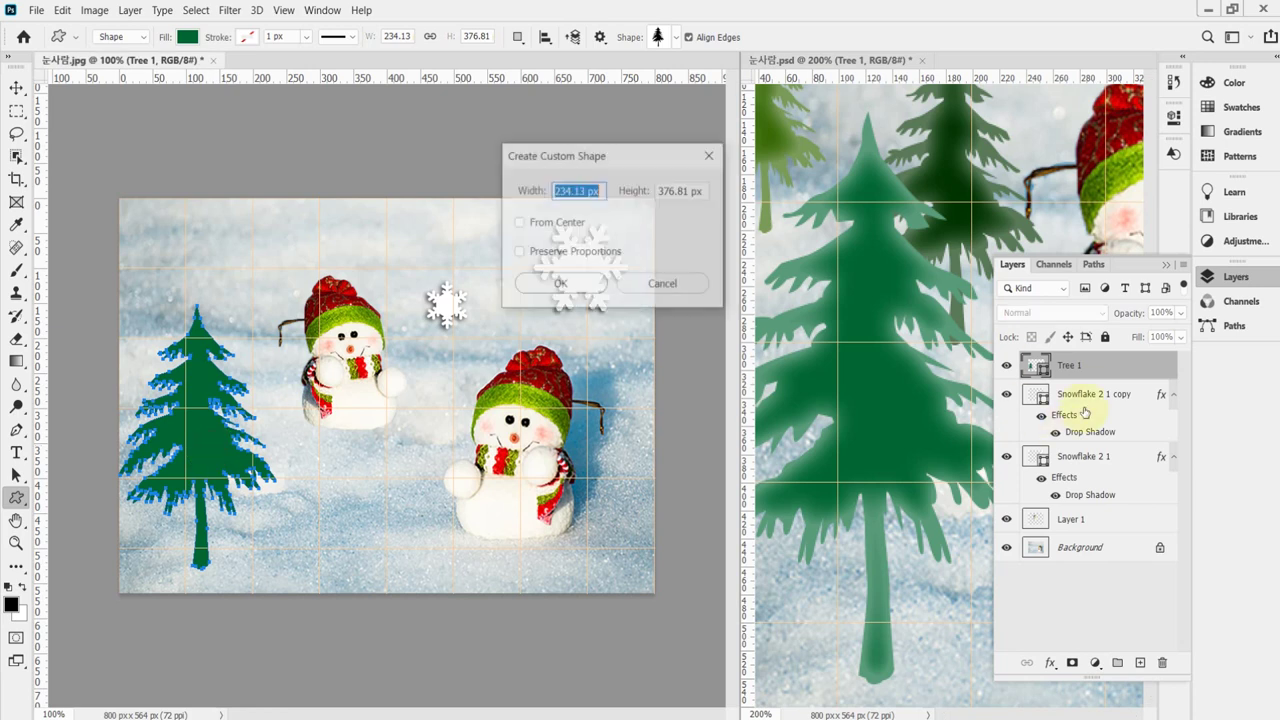
click(680, 285)
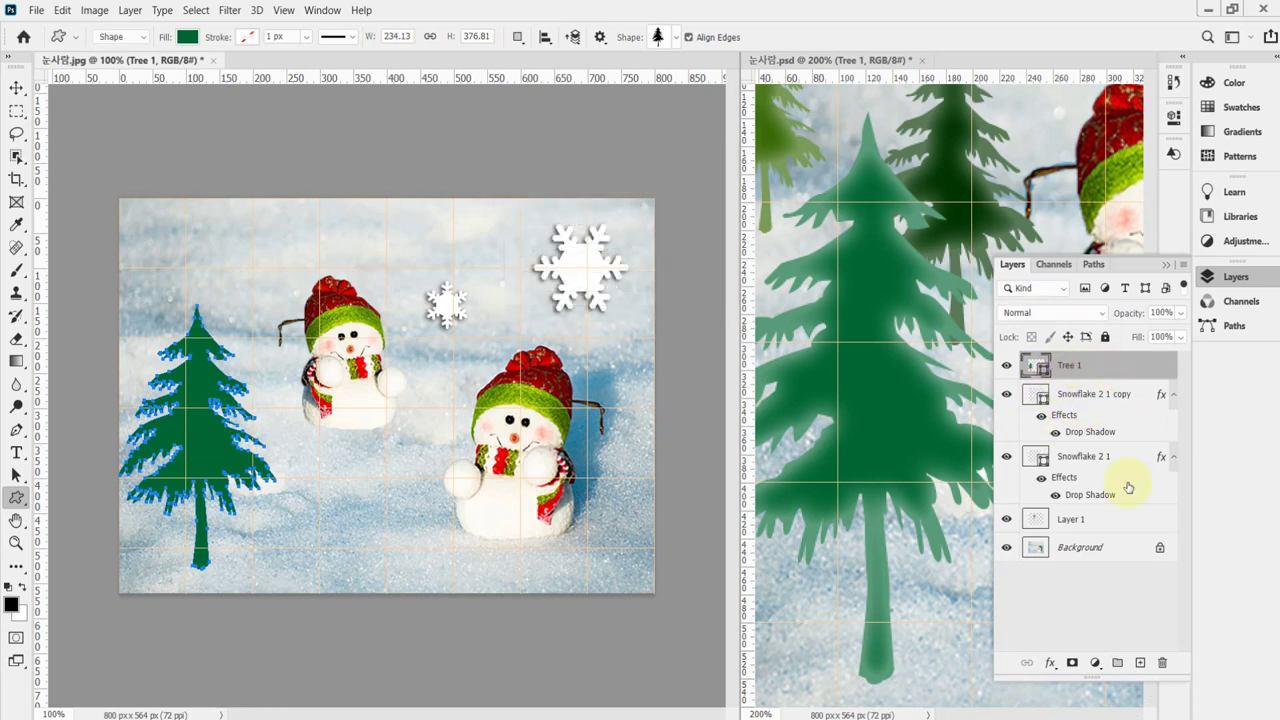
click(1050, 663)
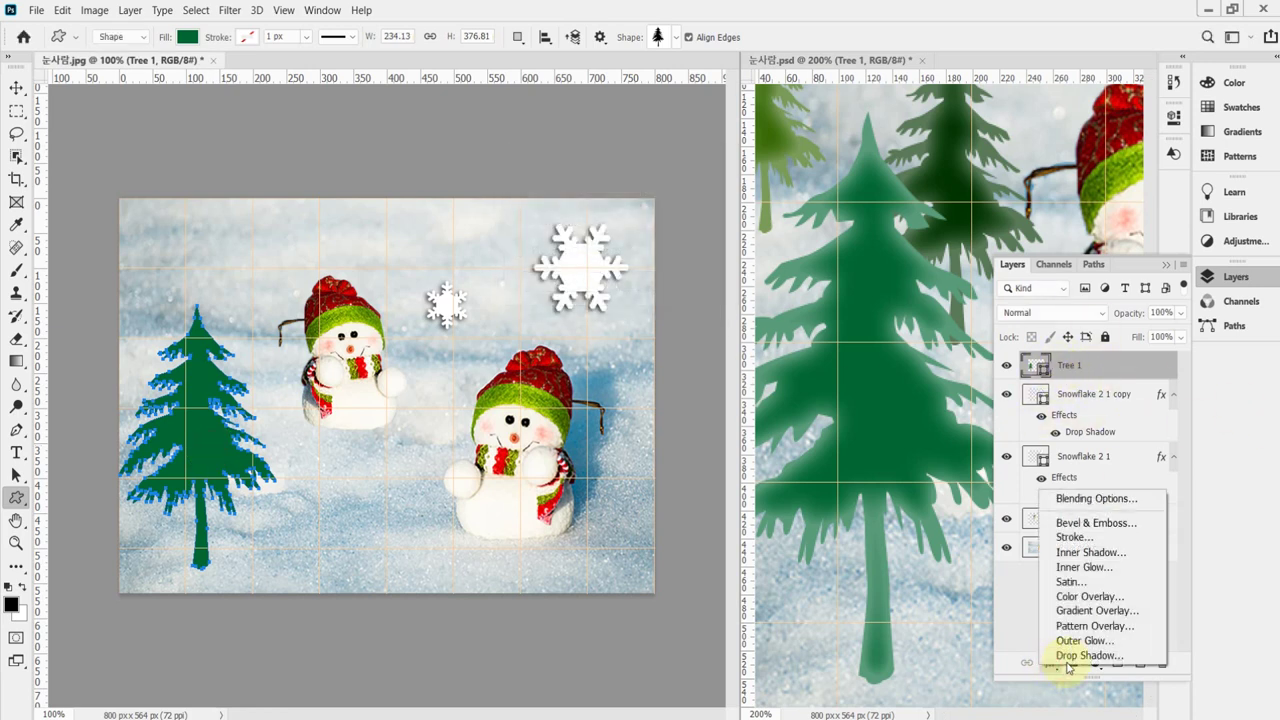
click(1084, 567)
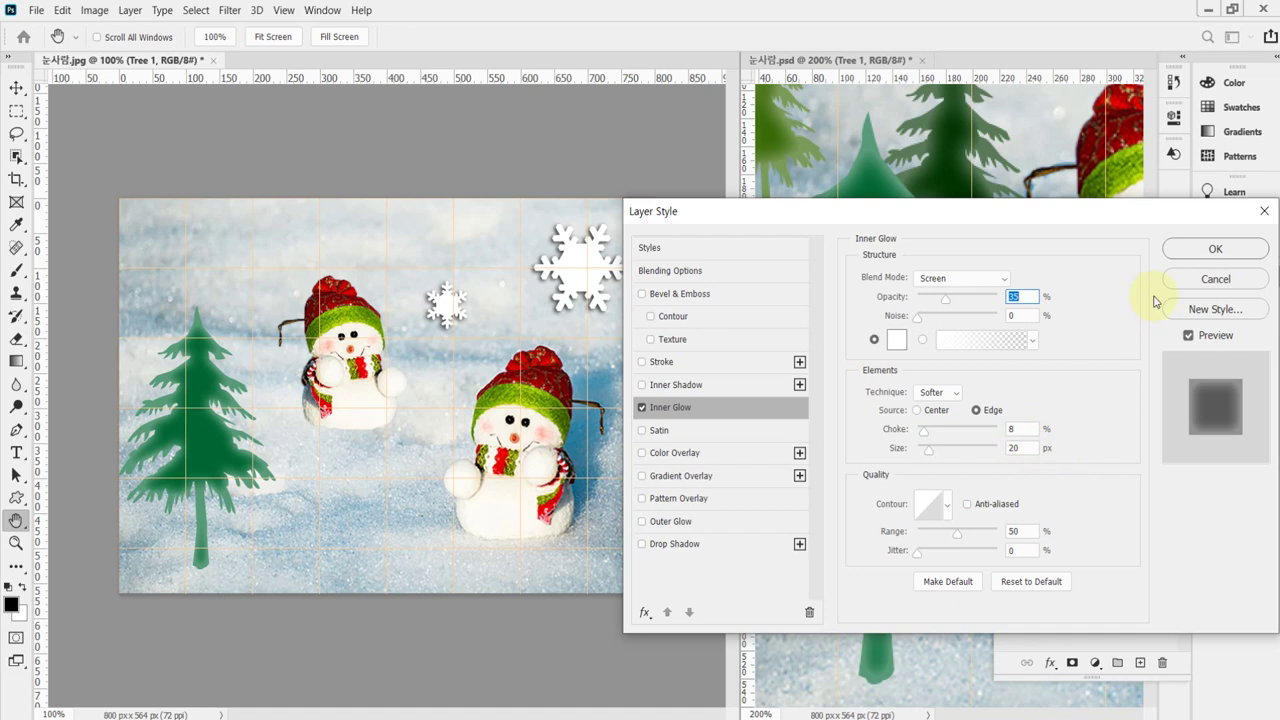
click(1056, 429)
click(1024, 448)
drag(1094, 220, 997, 241)
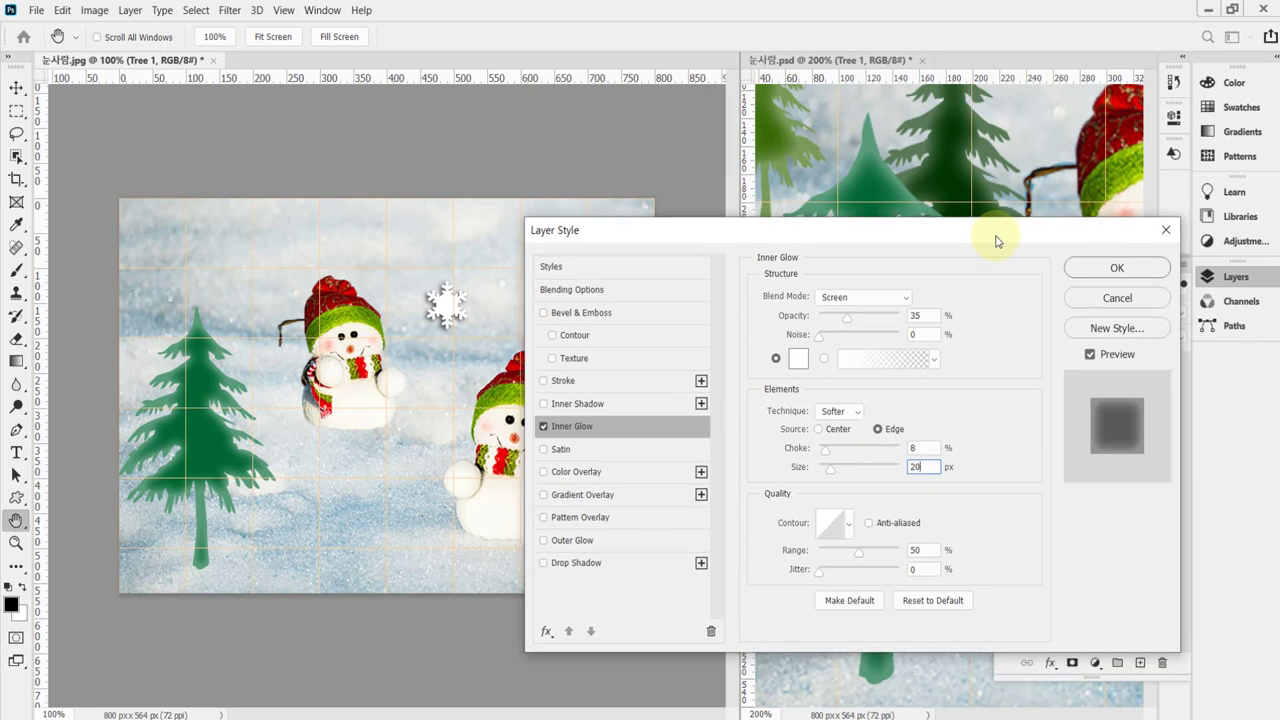
drag(997, 241, 1019, 292)
click(1112, 408)
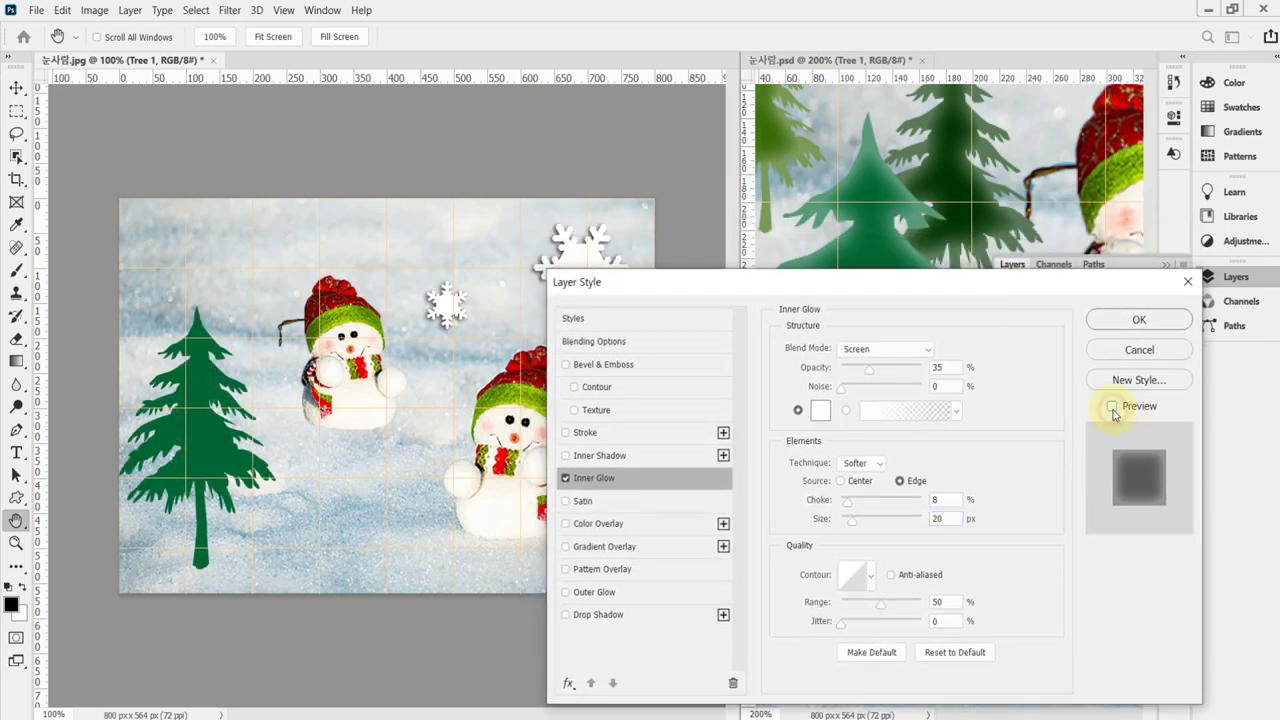
click(1112, 408)
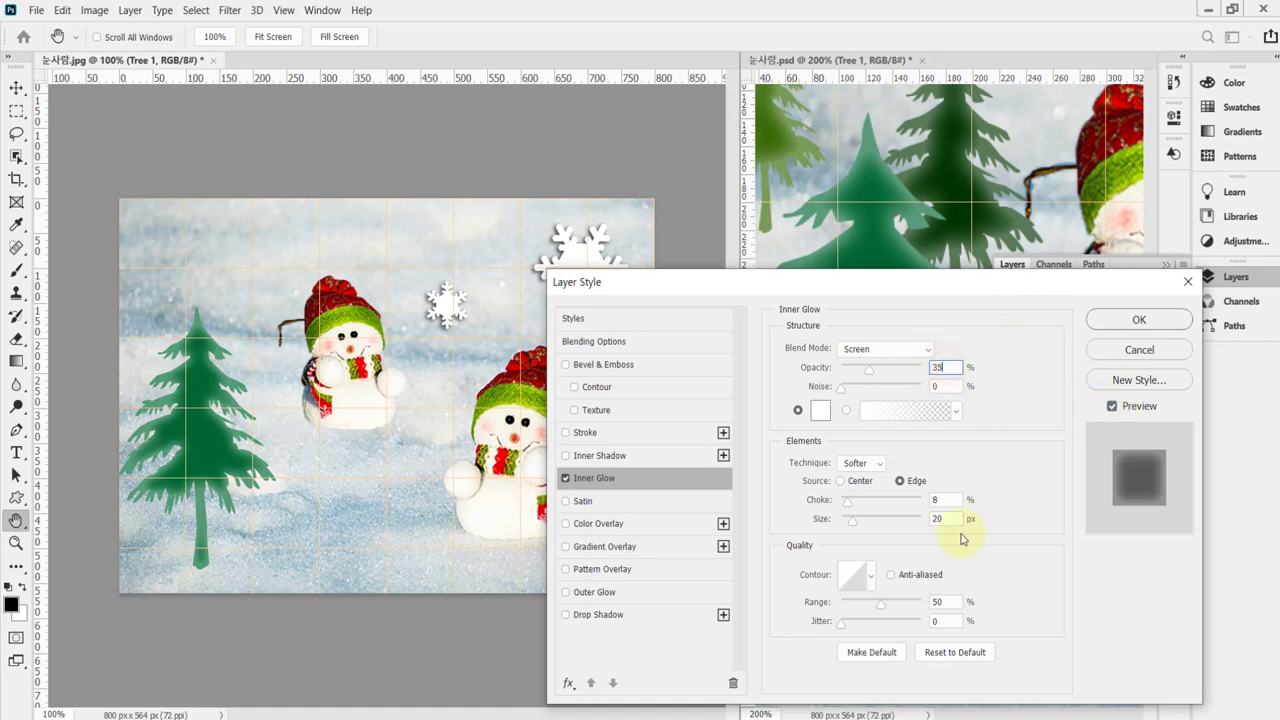
click(950, 500)
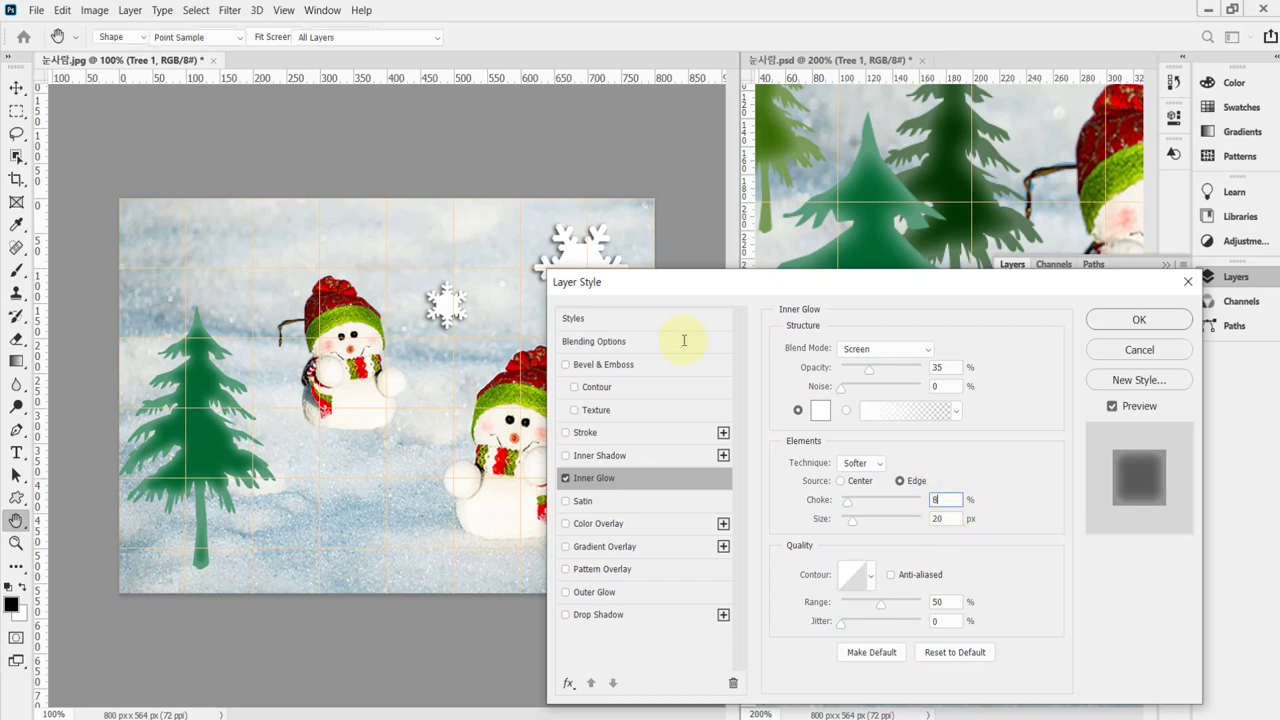
key(Escape)
key(u)
Paste the copied layer style onto the Tree 1 layer in 눈사람.jpg.
right_click(1113, 387)
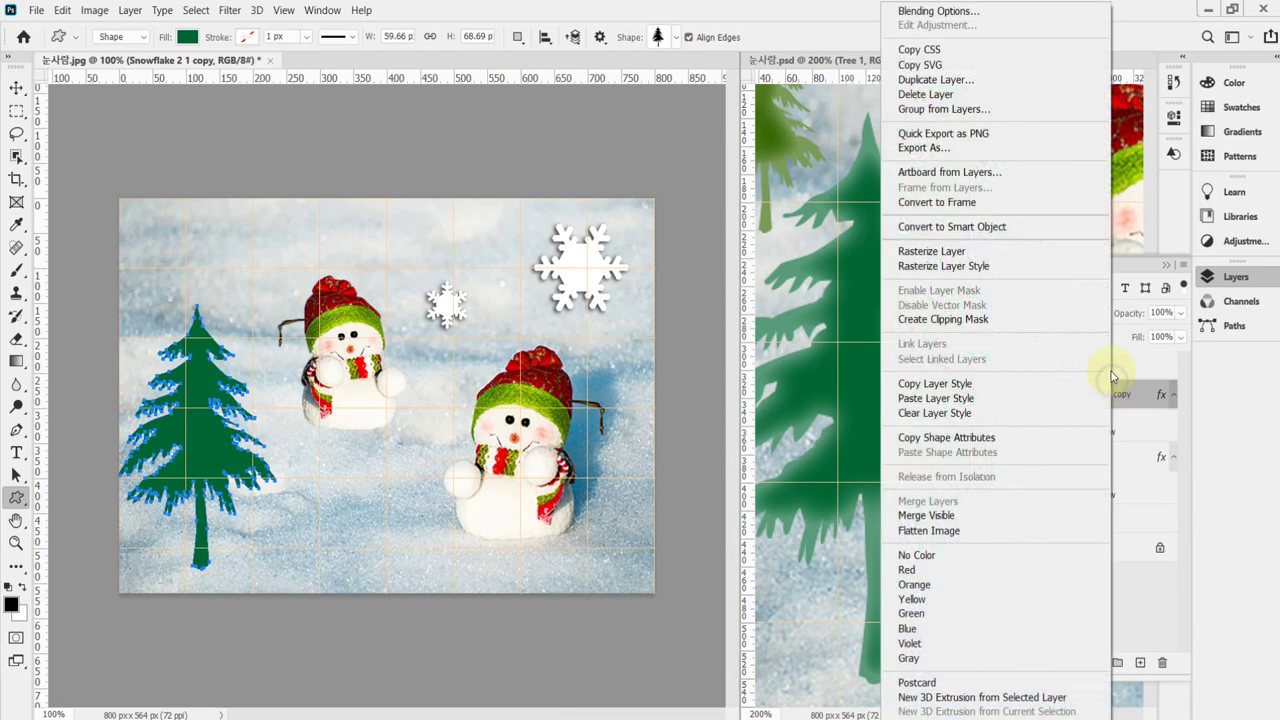
right_click(1127, 365)
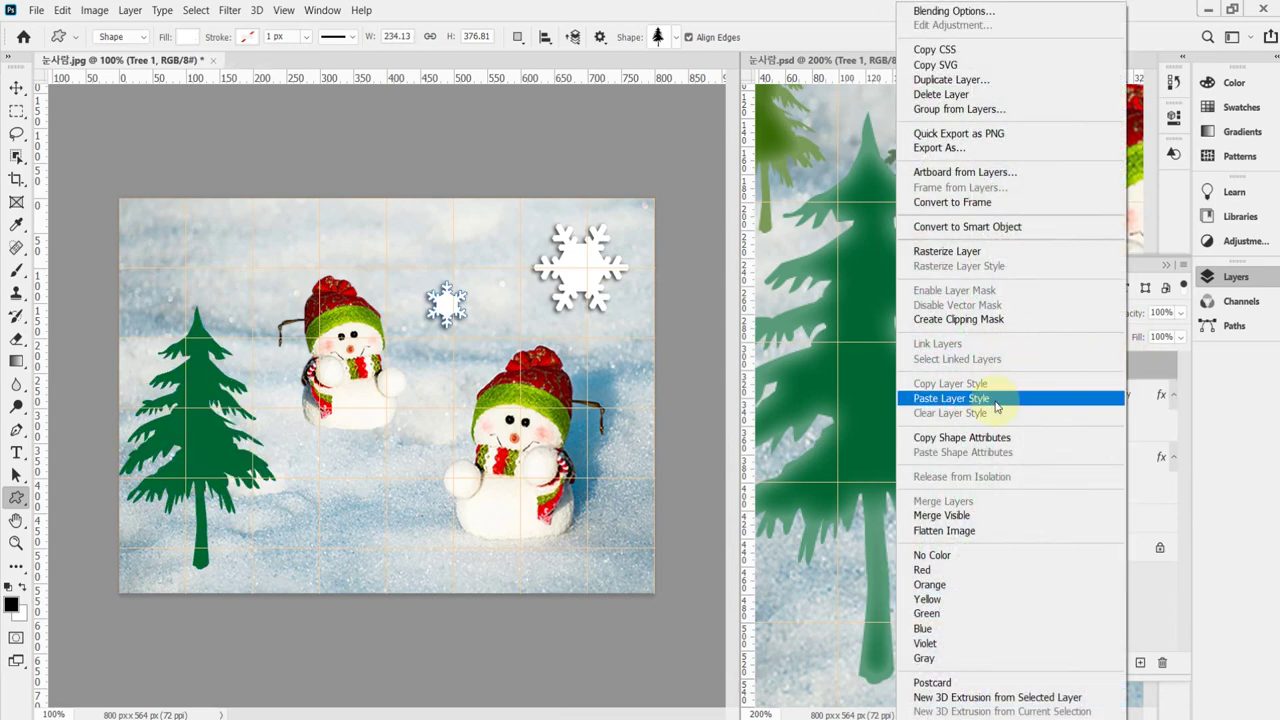
click(985, 398)
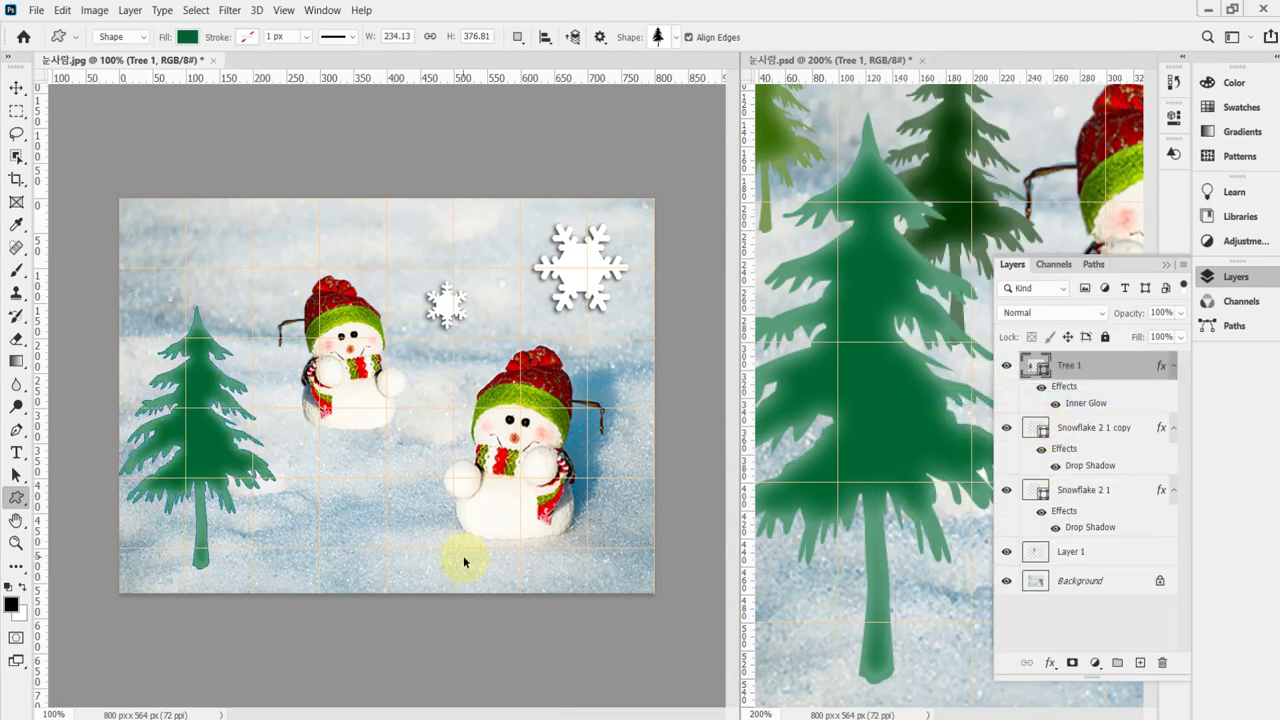
Compare the trees with 눈사람.psd at 100% zoom and duplicate the fir tree layer in 눈사람.jpg.
click(953, 310)
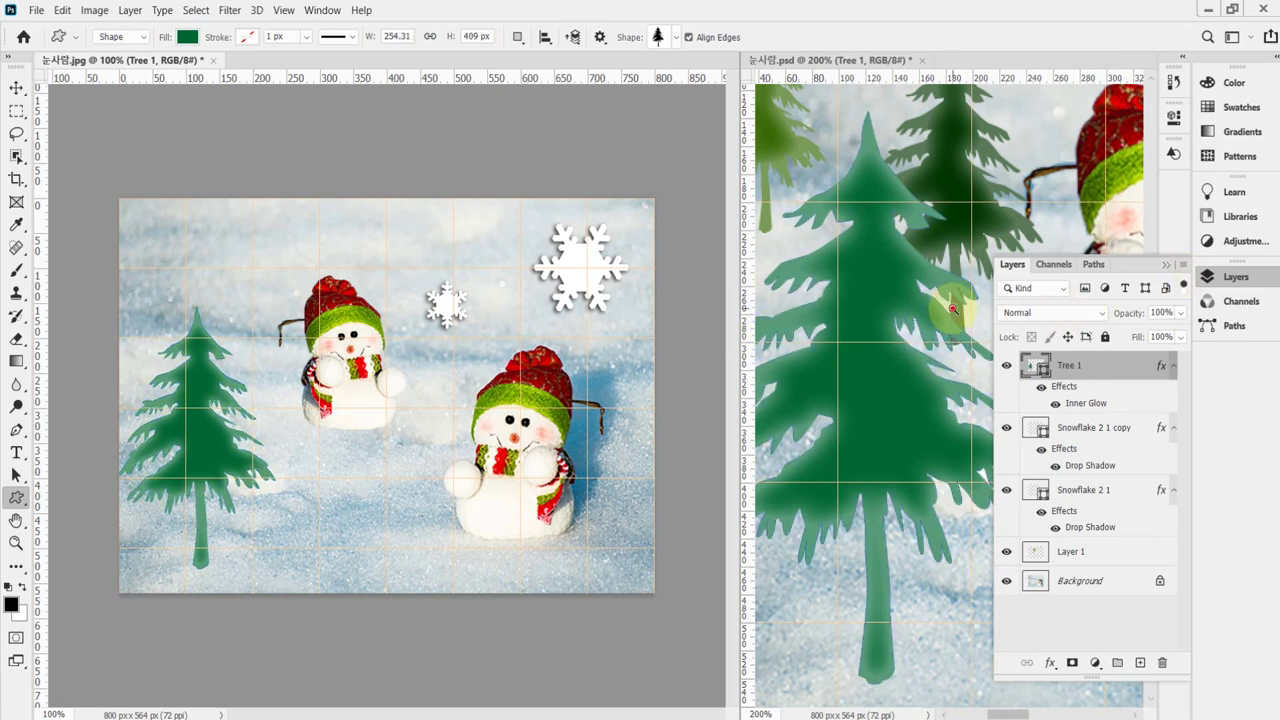
key(ctrl+minus)
click(1208, 280)
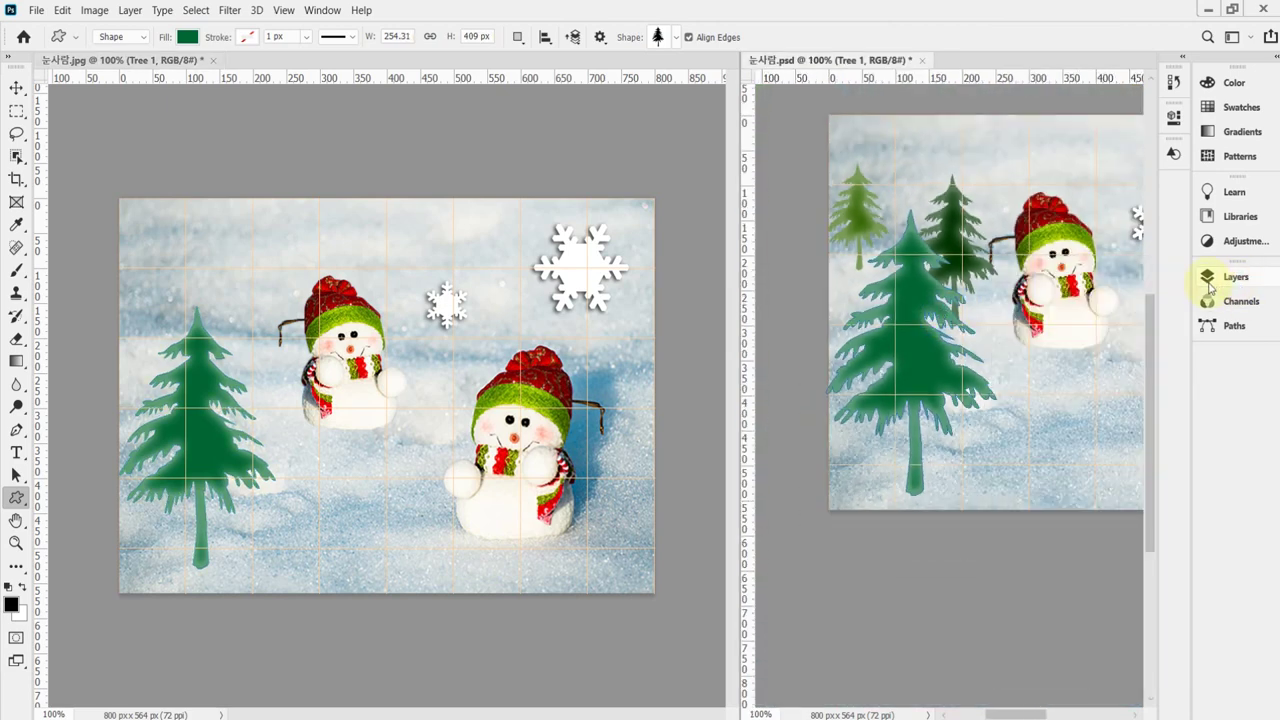
drag(971, 357, 920, 423)
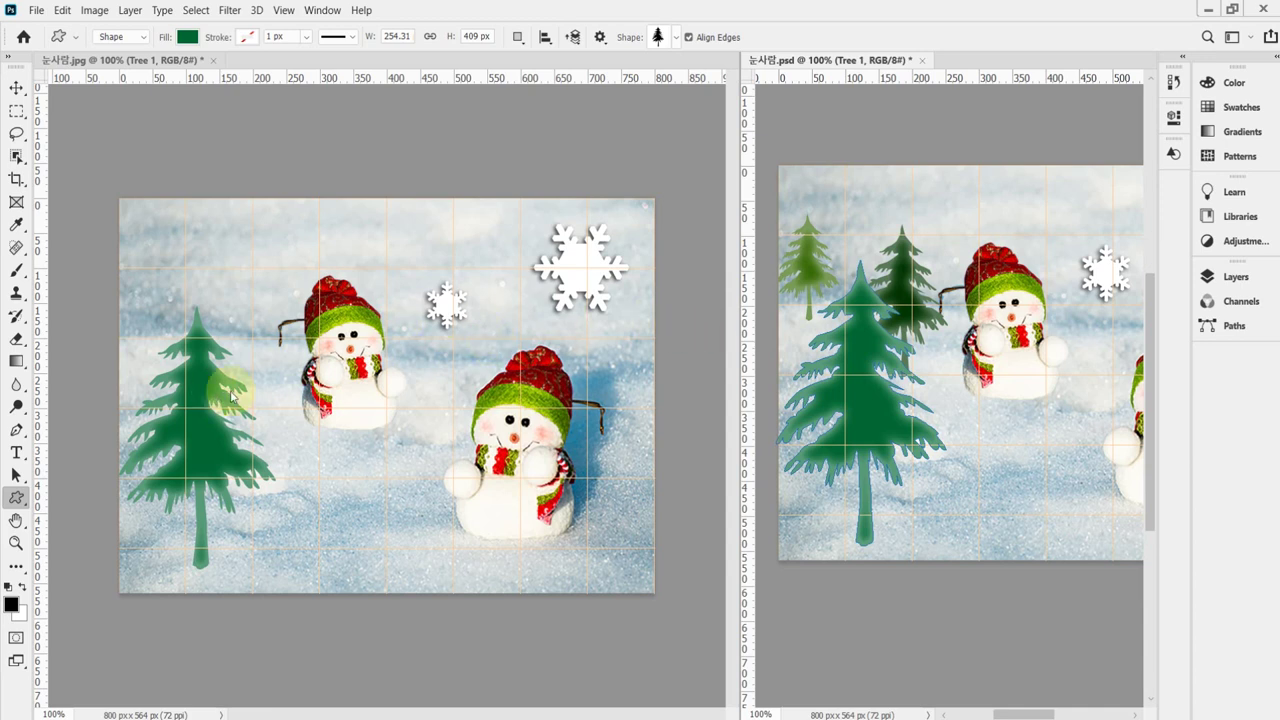
click(354, 138)
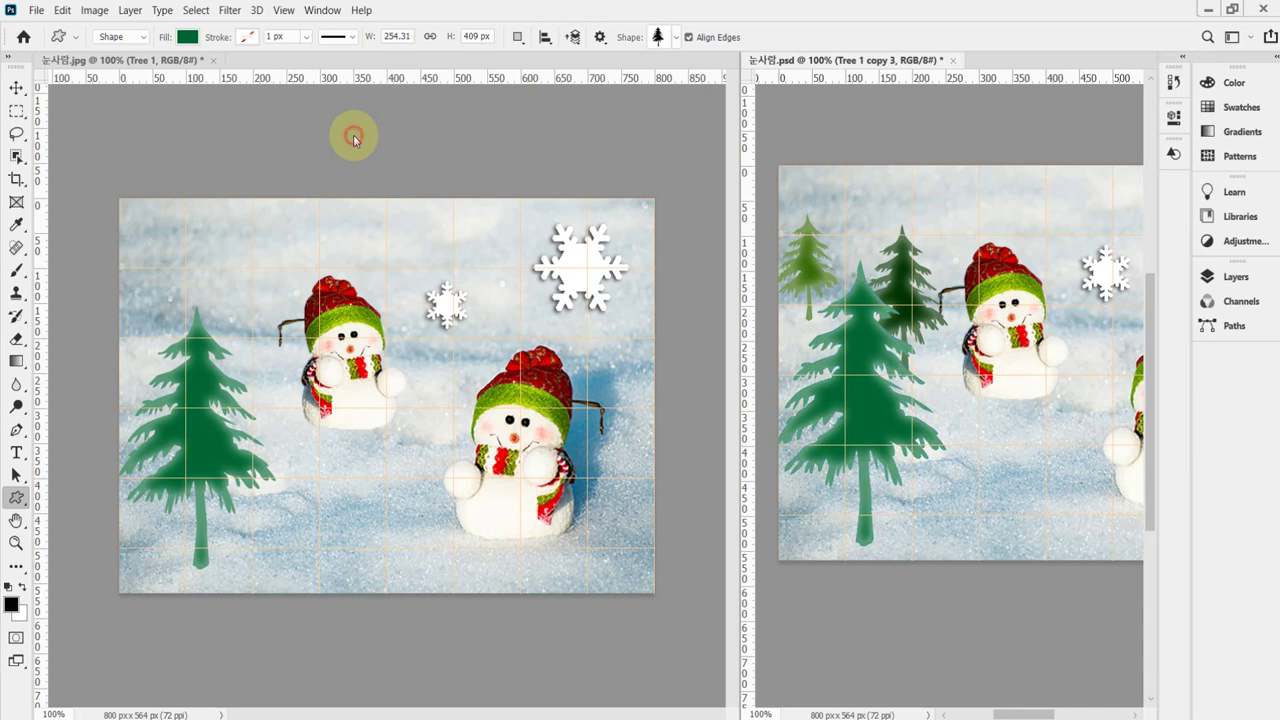
key(ctrl+j)
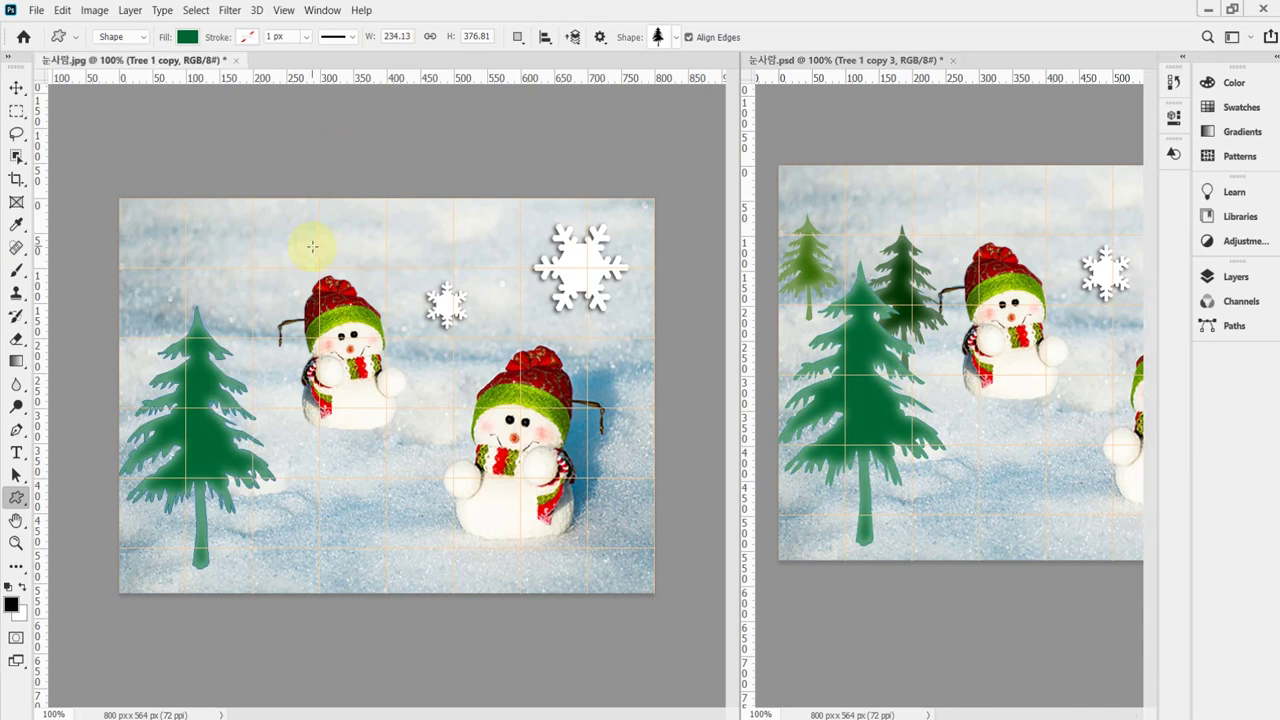
Scale the duplicated fir tree to about 56% and move it up beside the top of the large tree.
key(ctrl+t)
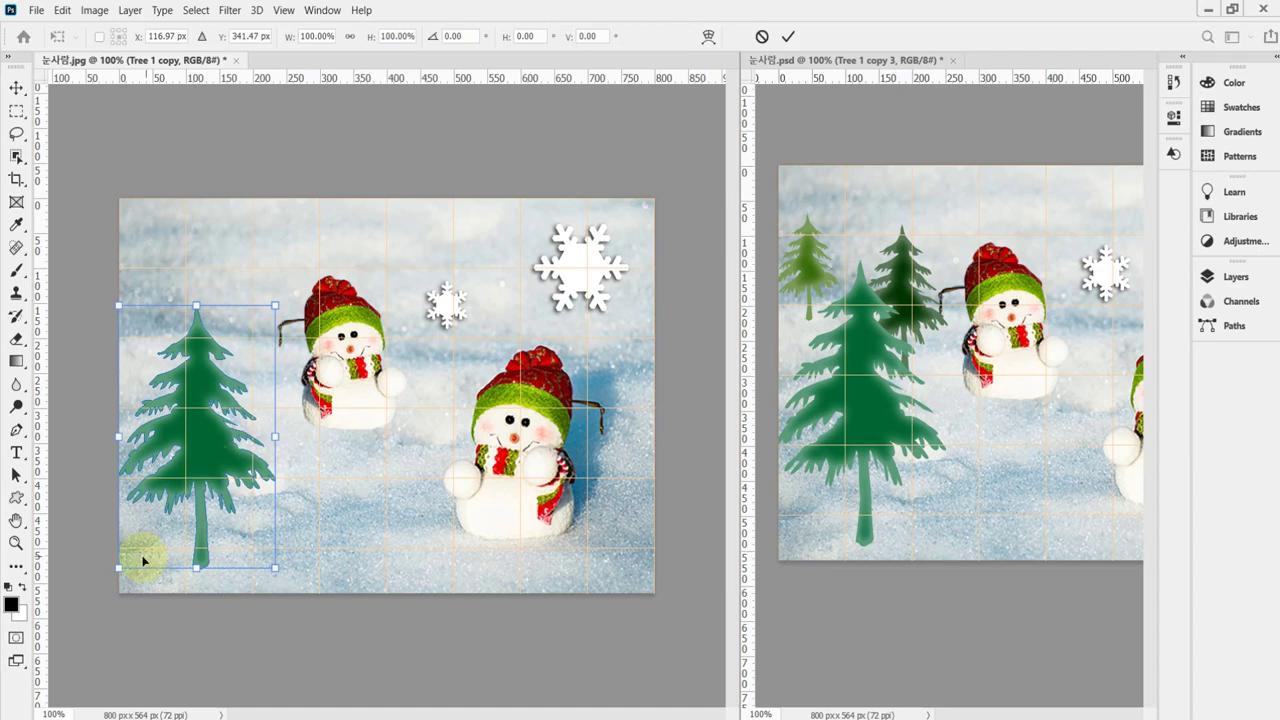
drag(229, 445, 290, 393)
drag(187, 487, 246, 390)
drag(300, 333, 265, 368)
drag(302, 260, 289, 282)
mouse_move(255, 346)
mouse_down()
mouse_move(255, 319)
mouse_move(247, 327)
mouse_move(265, 343)
mouse_up()
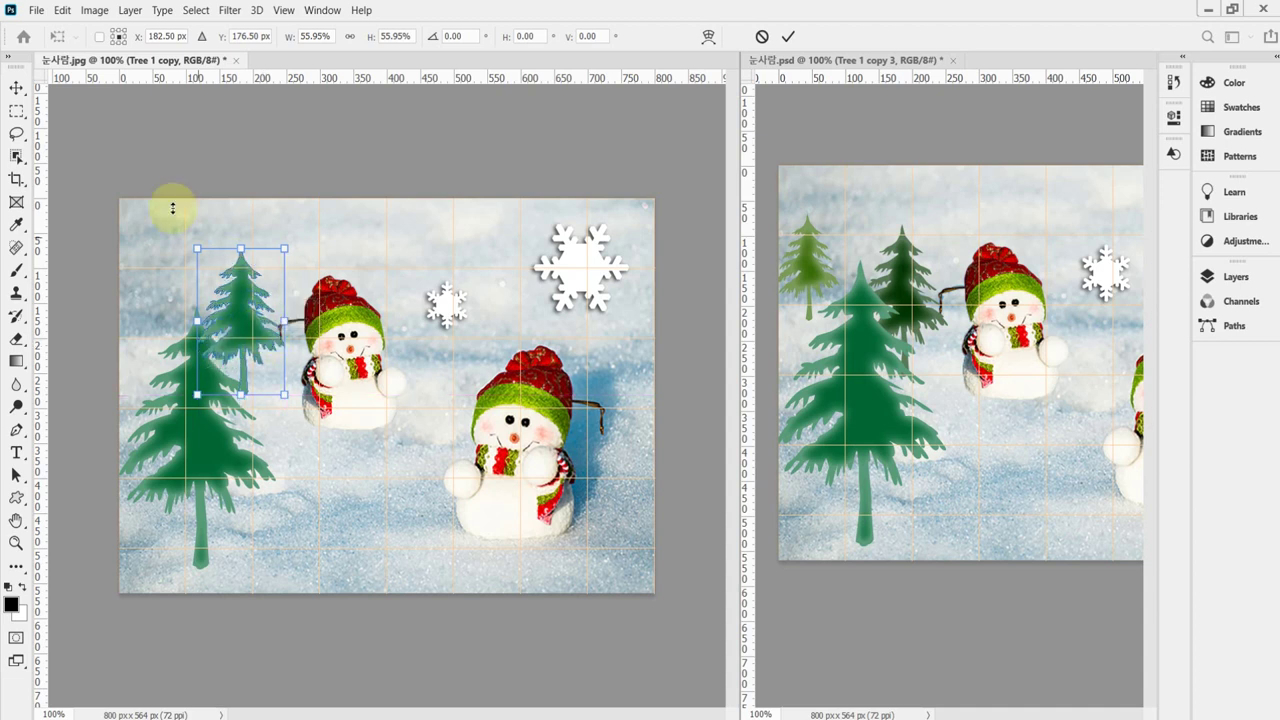
Fine-tune the small fir tree to about 56.4% width and 56.5% height, centred at X 170 px, Y 188.5 px, and apply the transform.
drag(197, 250, 202, 258)
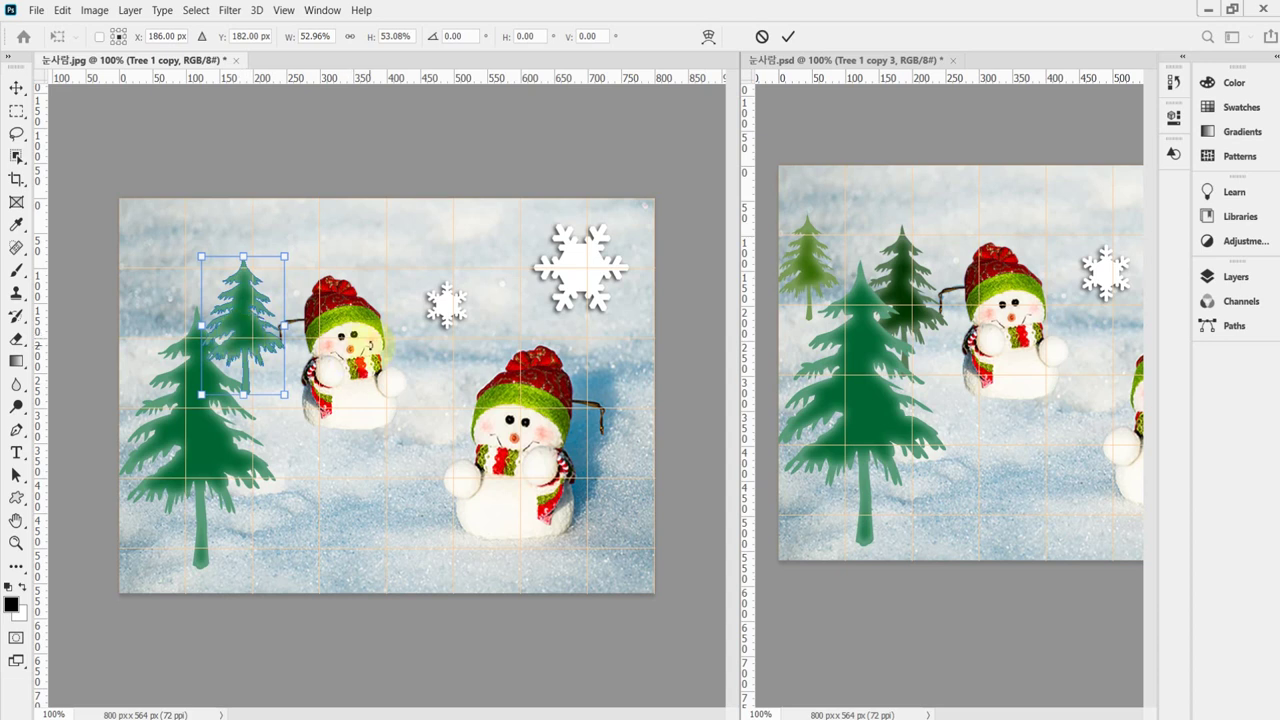
drag(202, 394, 200, 405)
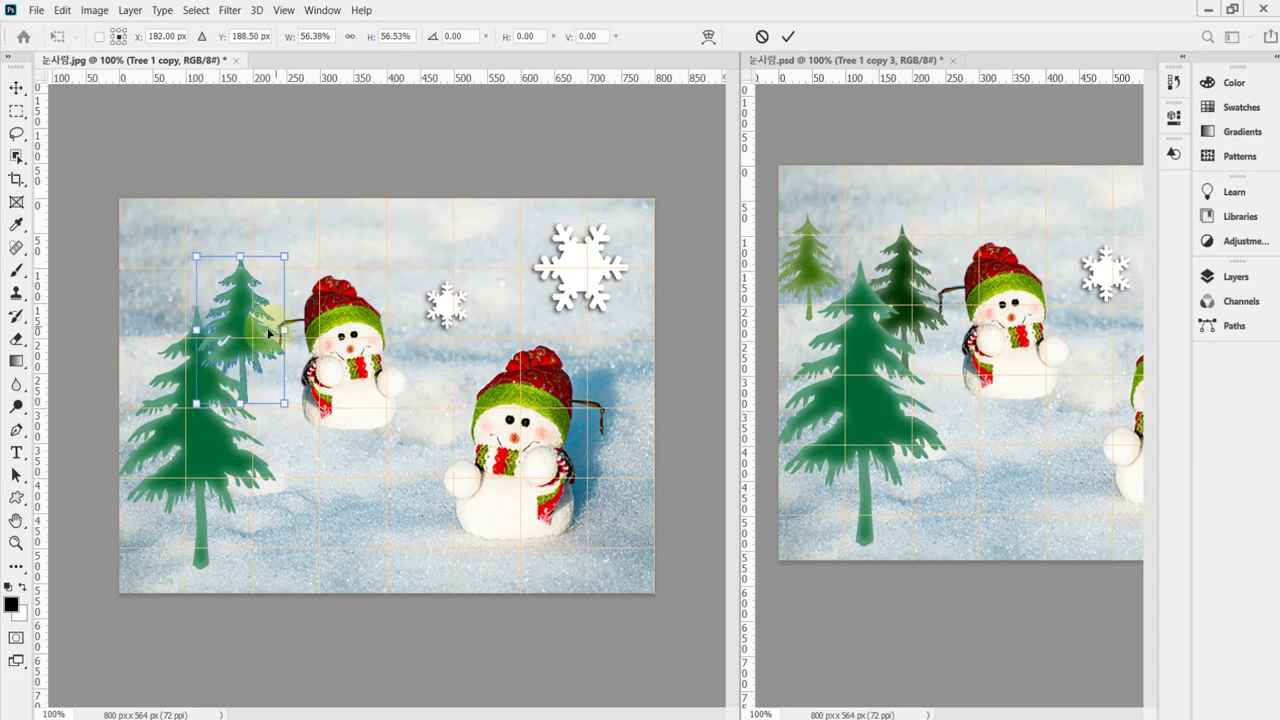
drag(249, 348, 236, 348)
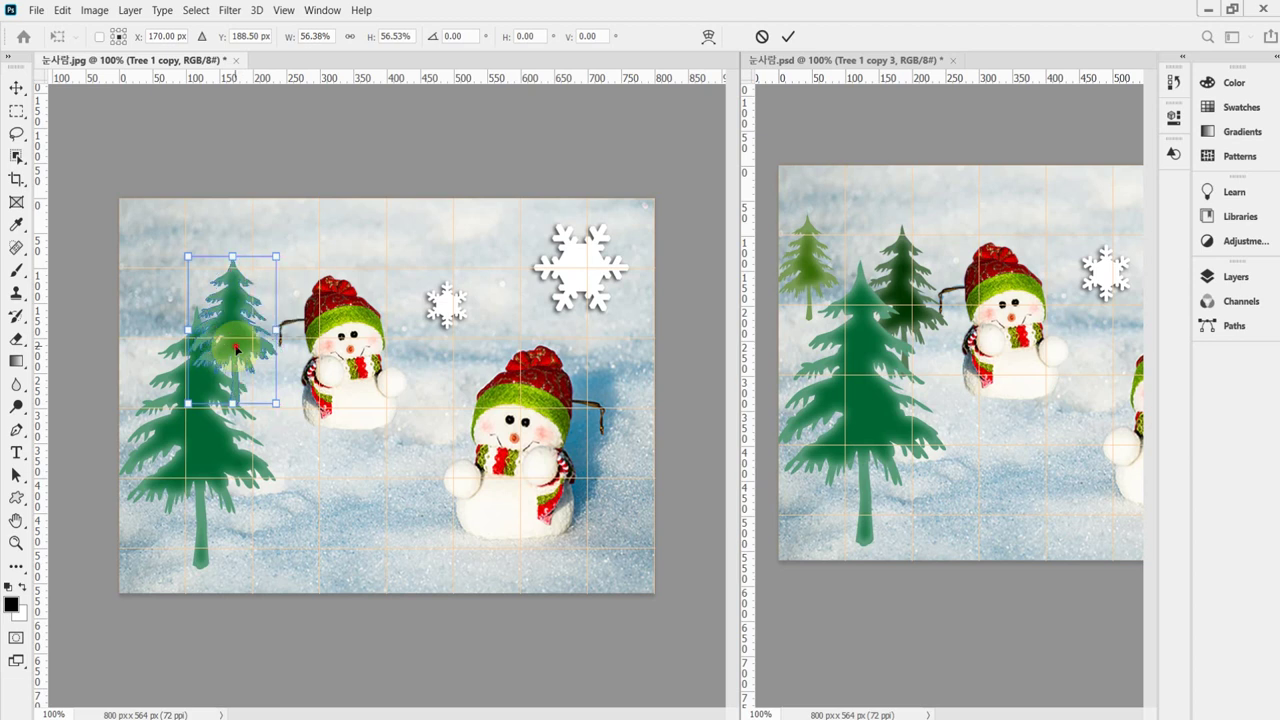
click(241, 353)
key(Return)
key(u)
click(296, 366)
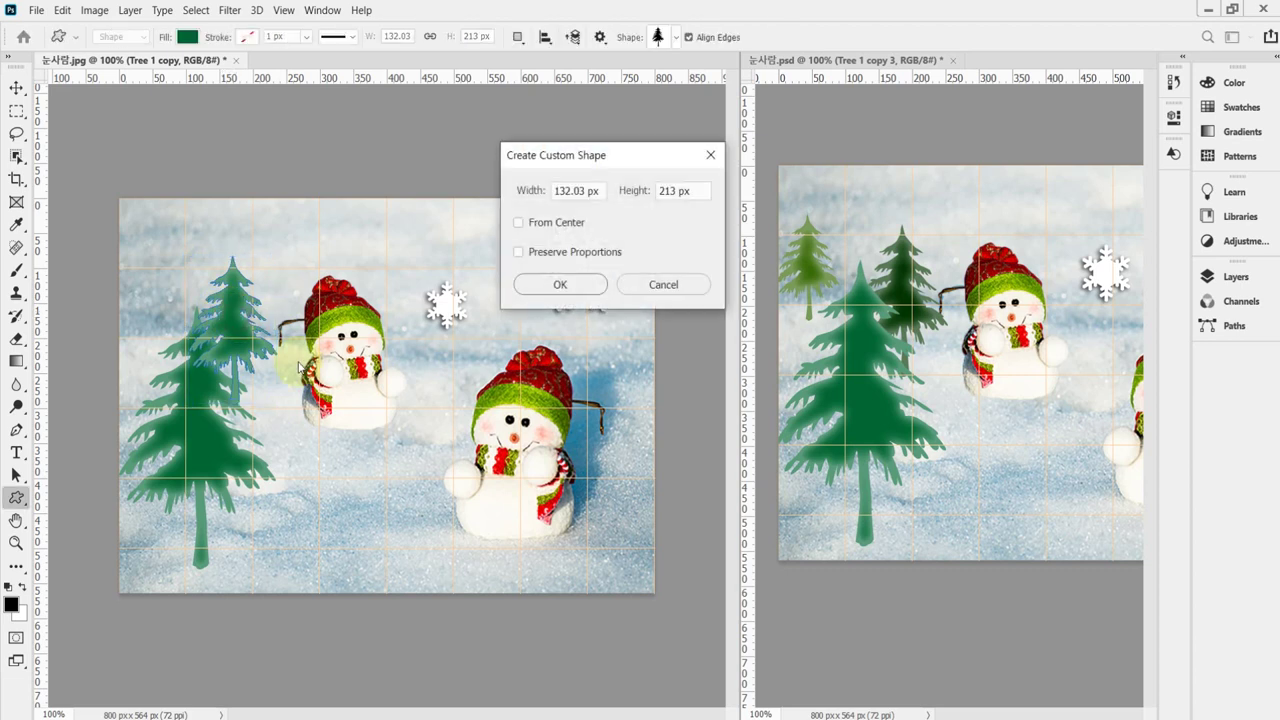
click(663, 284)
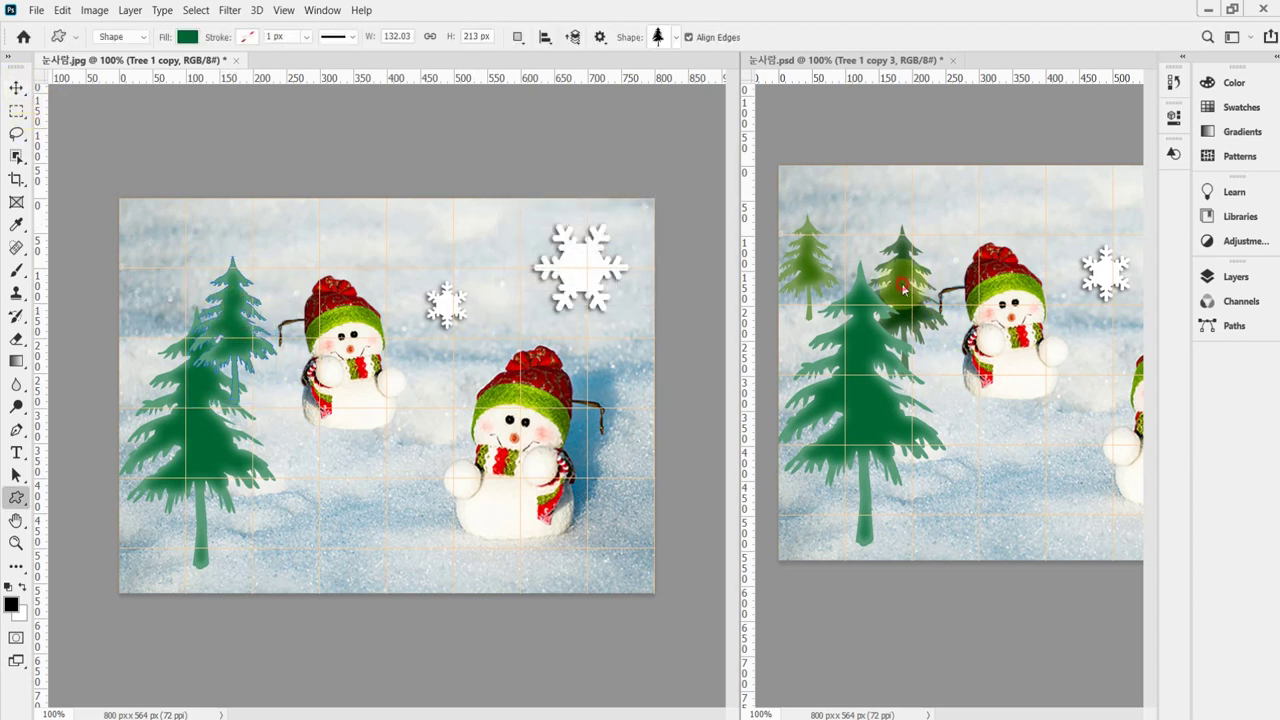
Find the dark green back tree's layer in 눈사람.psd and examine its fill colour code.
click(1000, 300)
click(1230, 277)
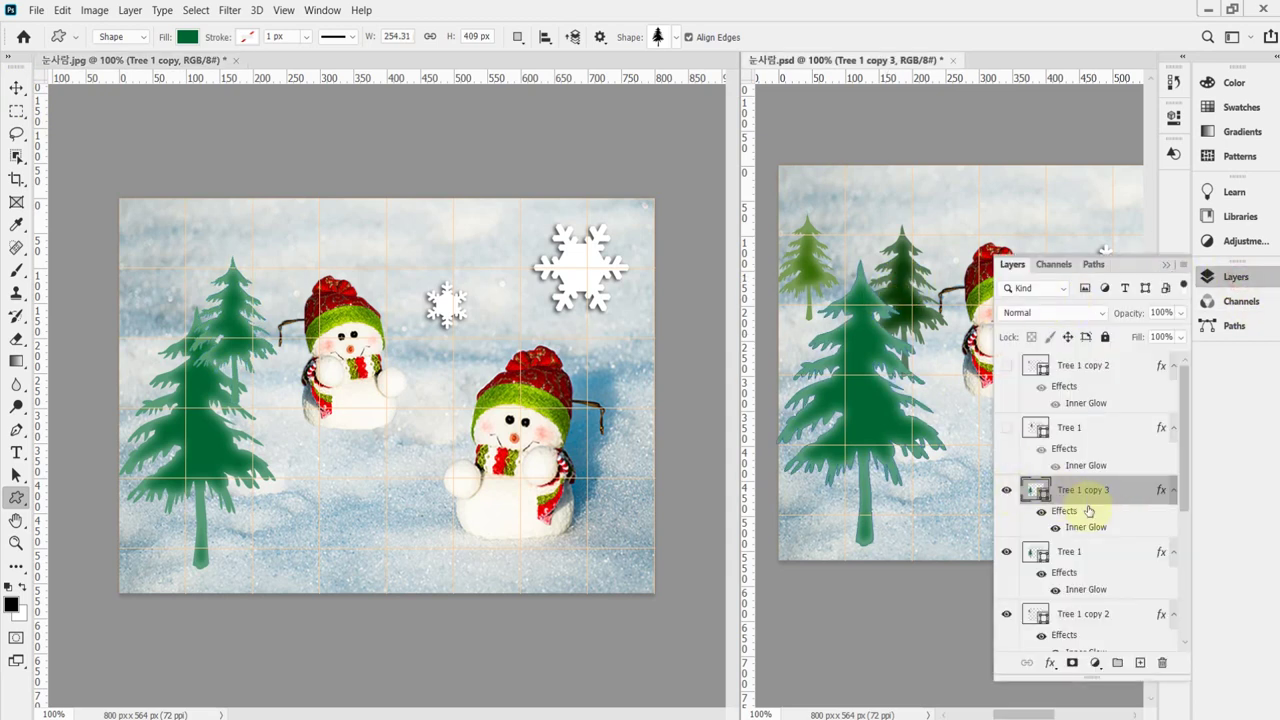
click(1070, 618)
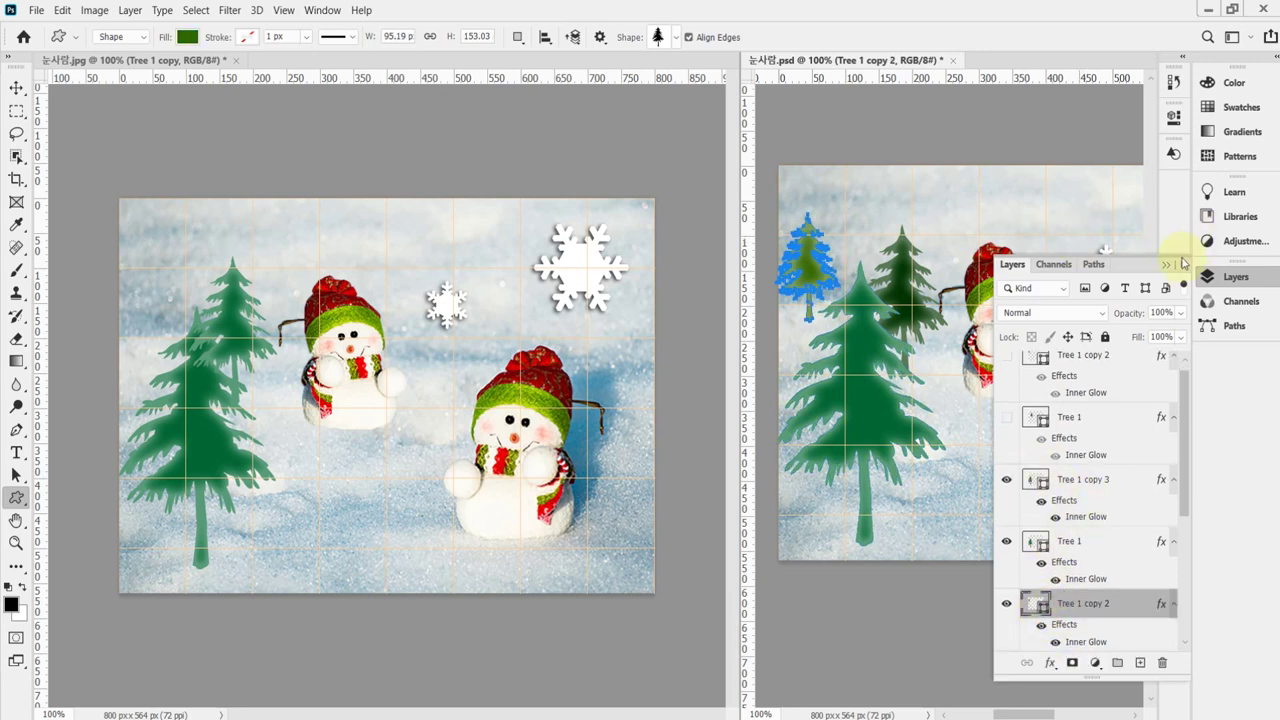
click(1040, 478)
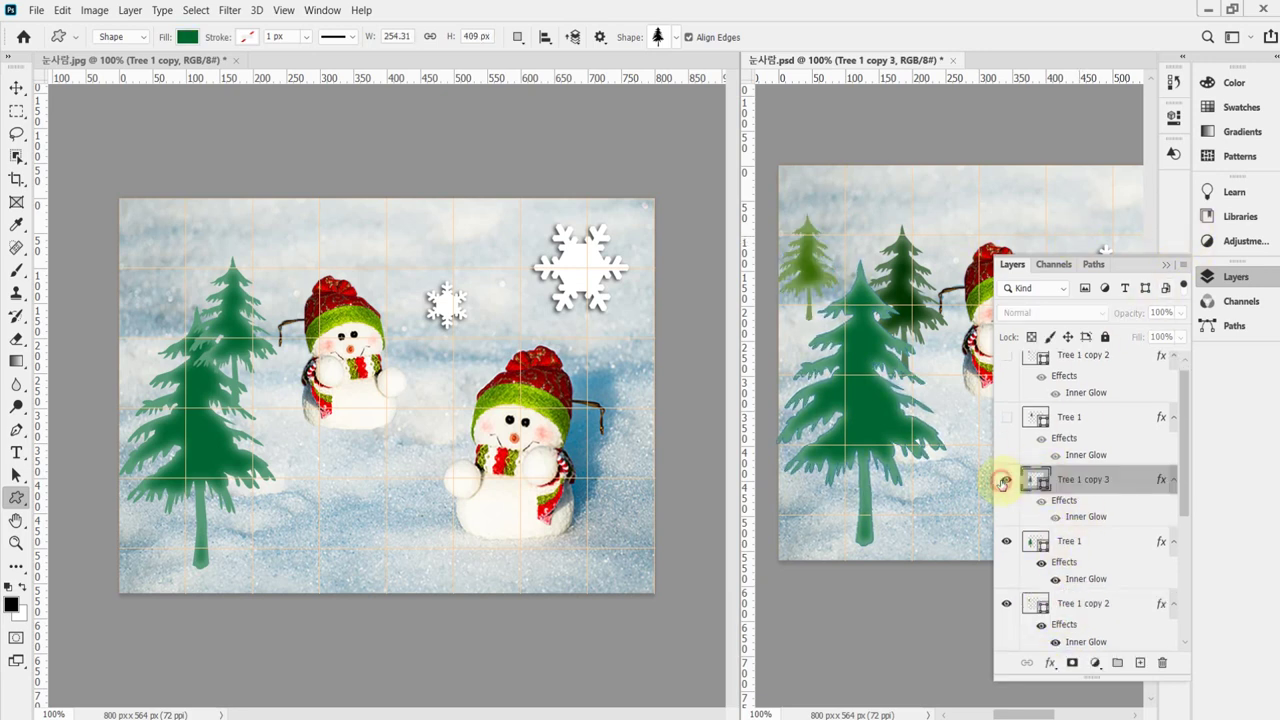
click(1004, 481)
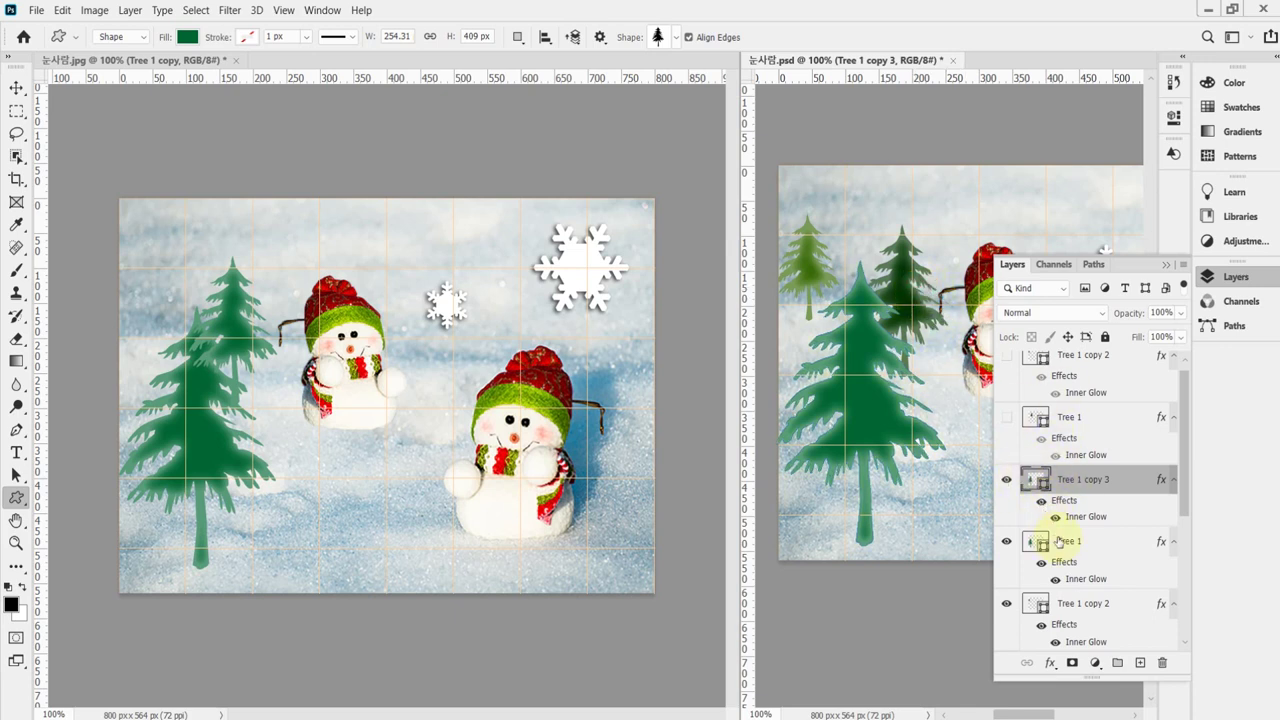
scroll(1058, 565, down, 3)
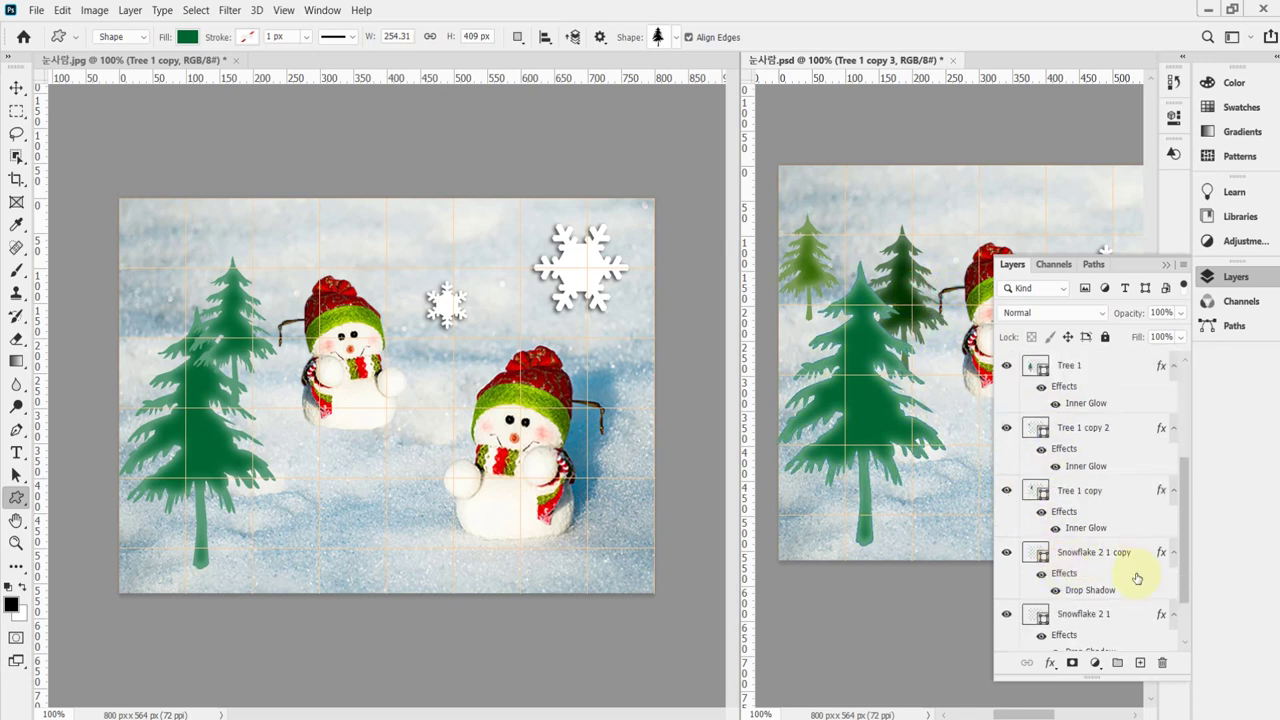
click(1062, 490)
click(1007, 491)
click(1007, 491)
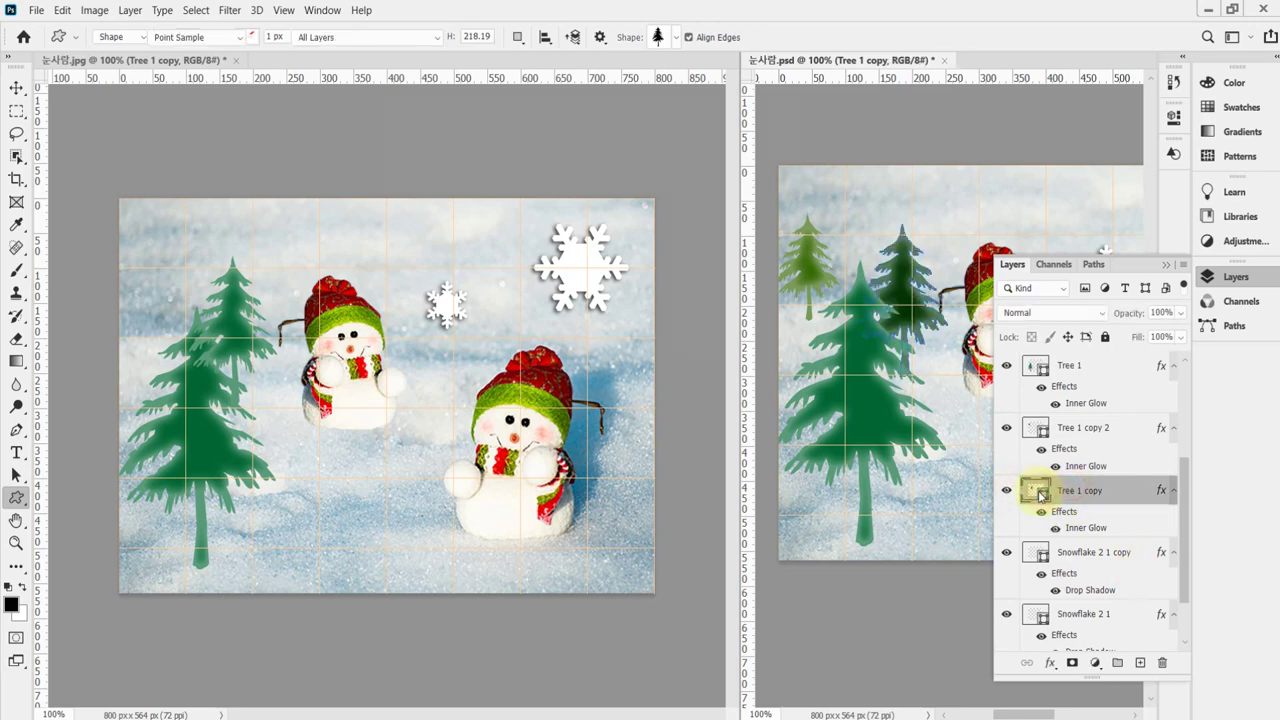
double_click(1040, 493)
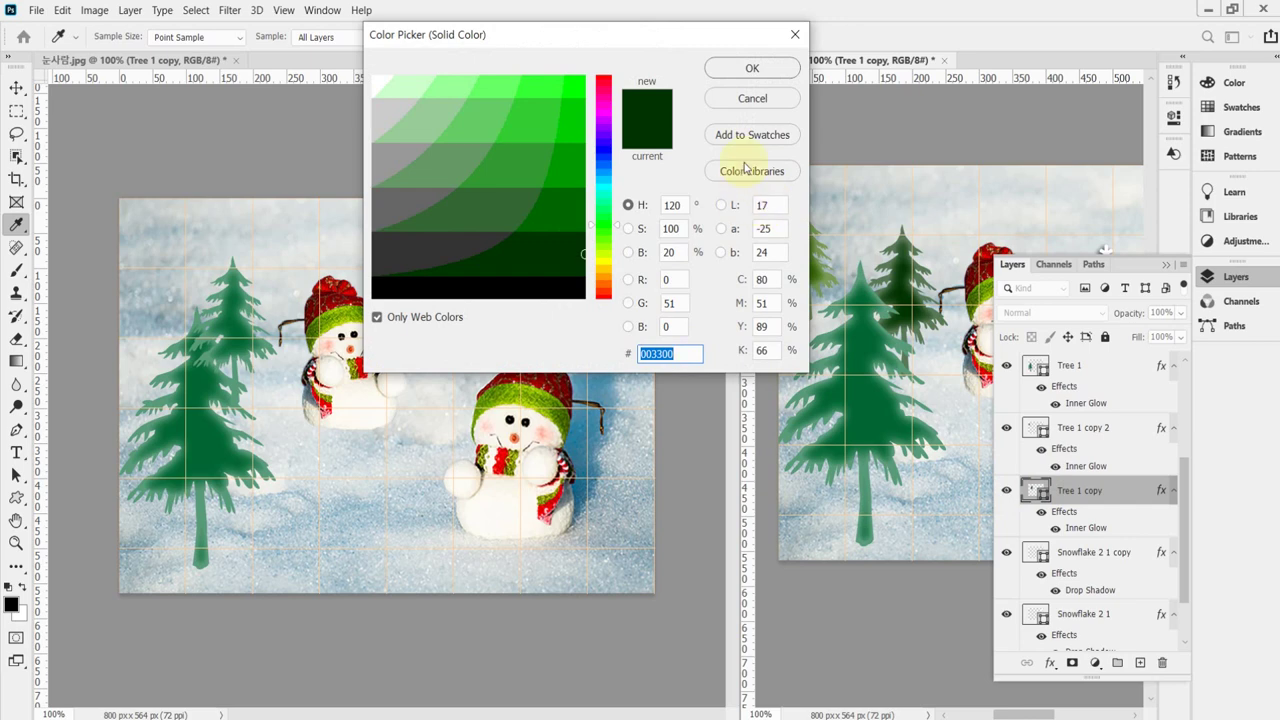
click(760, 99)
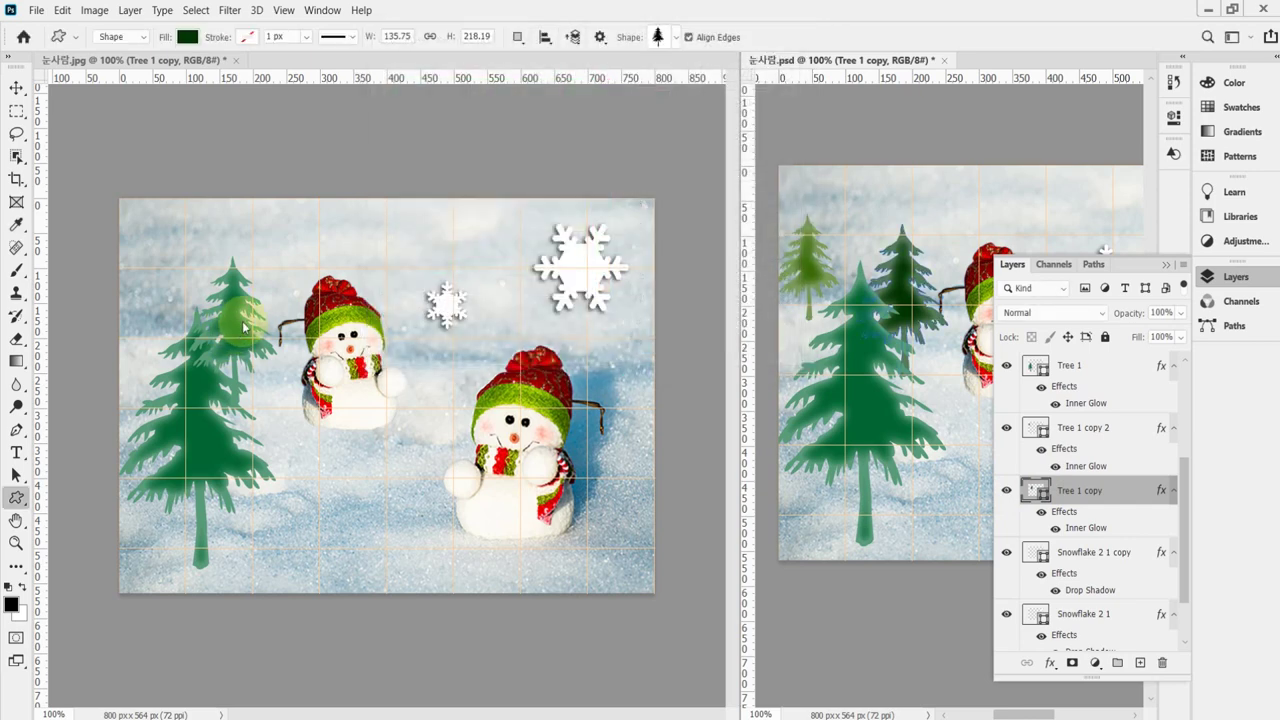
Set the fill colour of the smaller duplicated fir tree in 눈사람.jpg to hex 030.
click(915, 268)
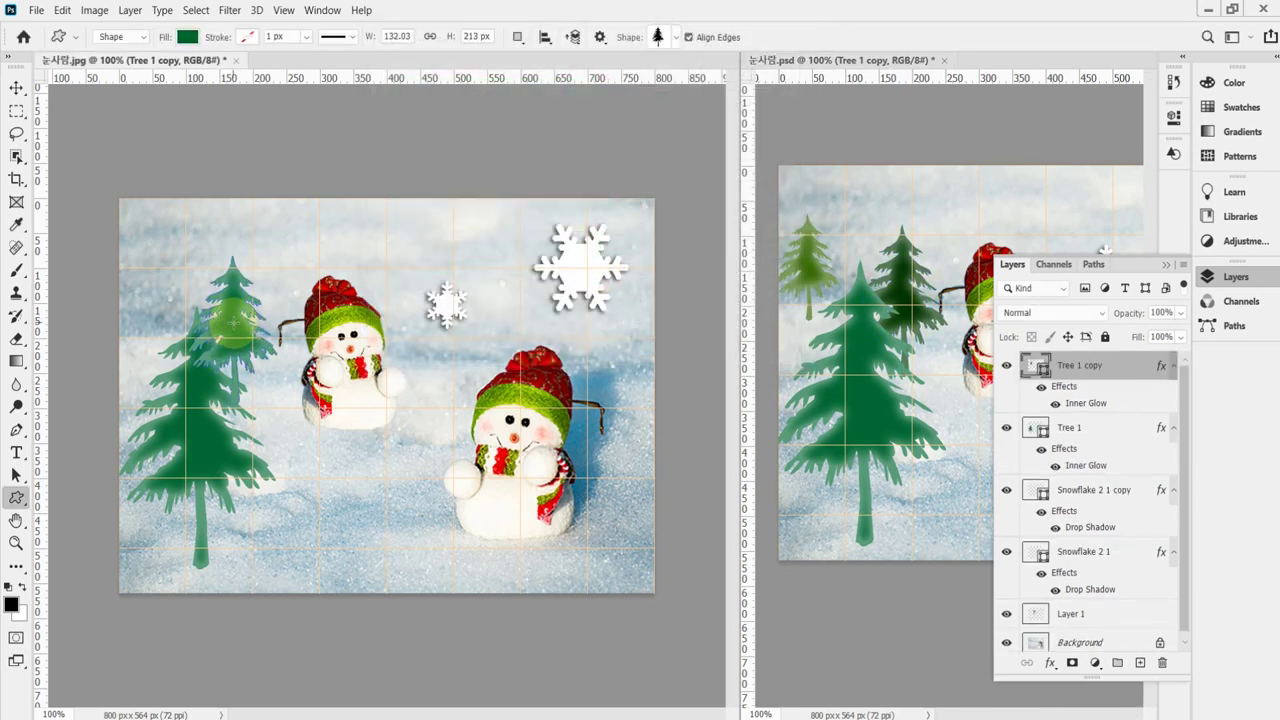
double_click(1040, 366)
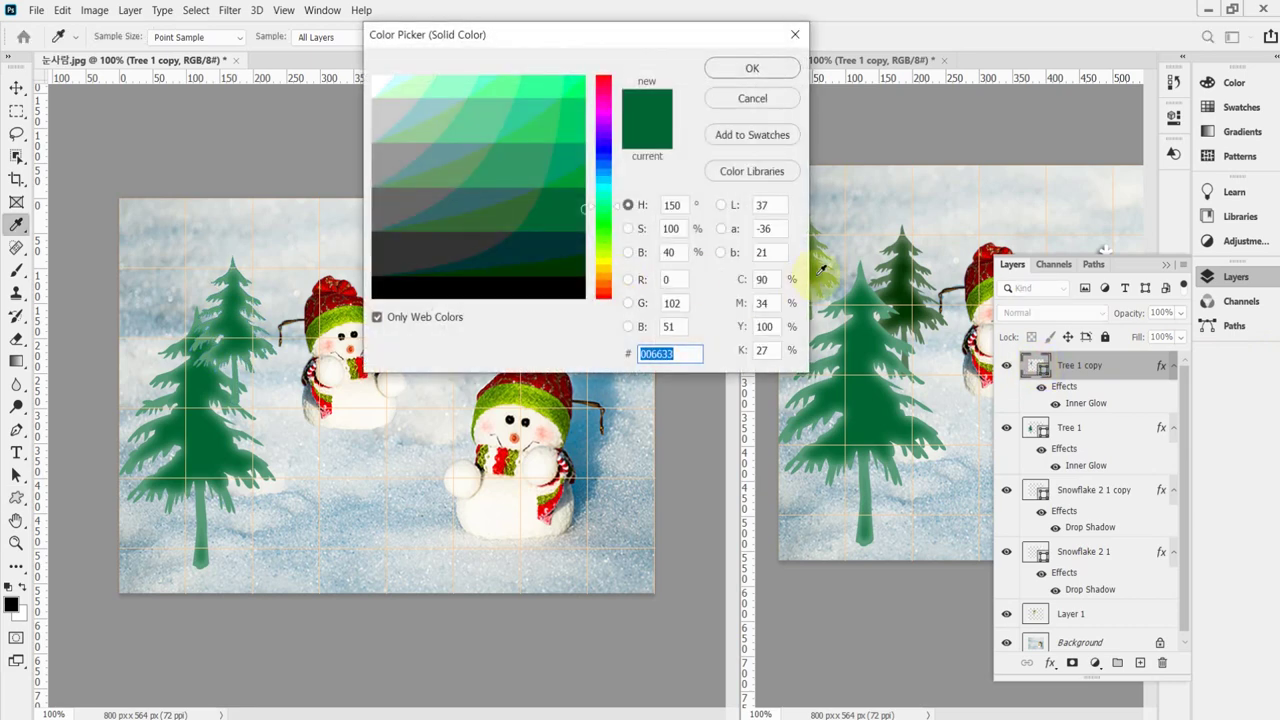
text(030)
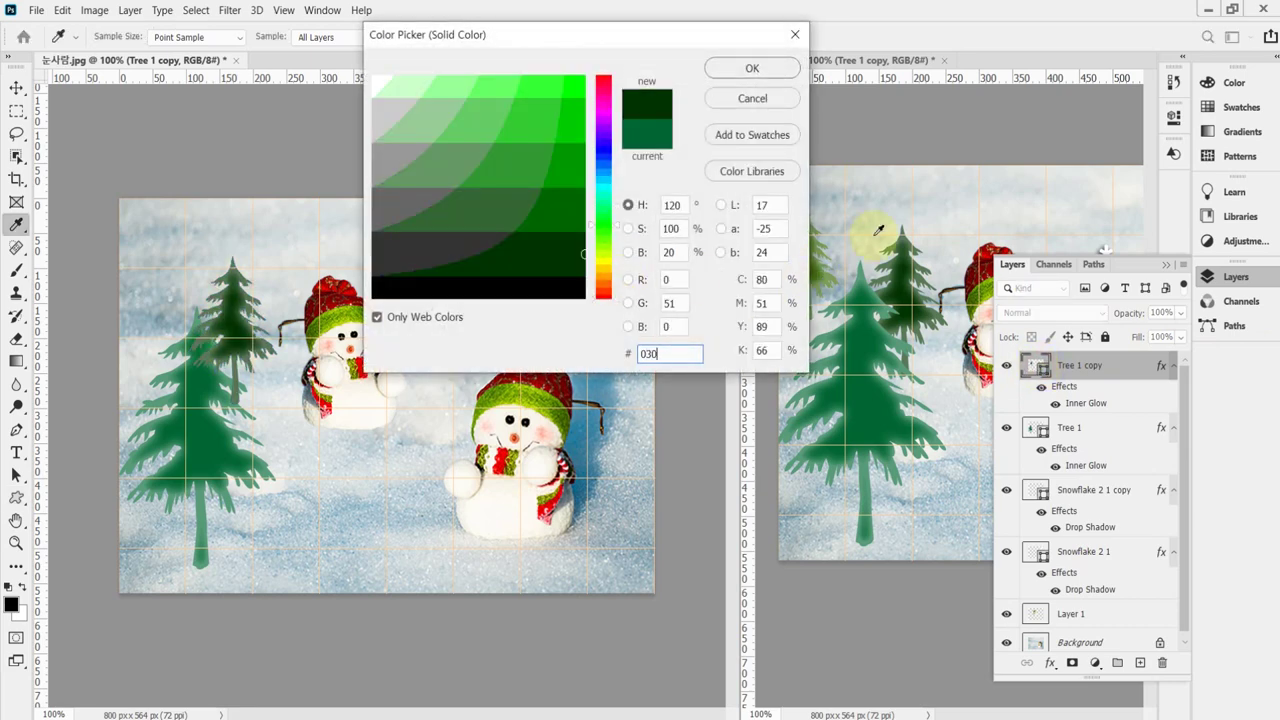
key(Return)
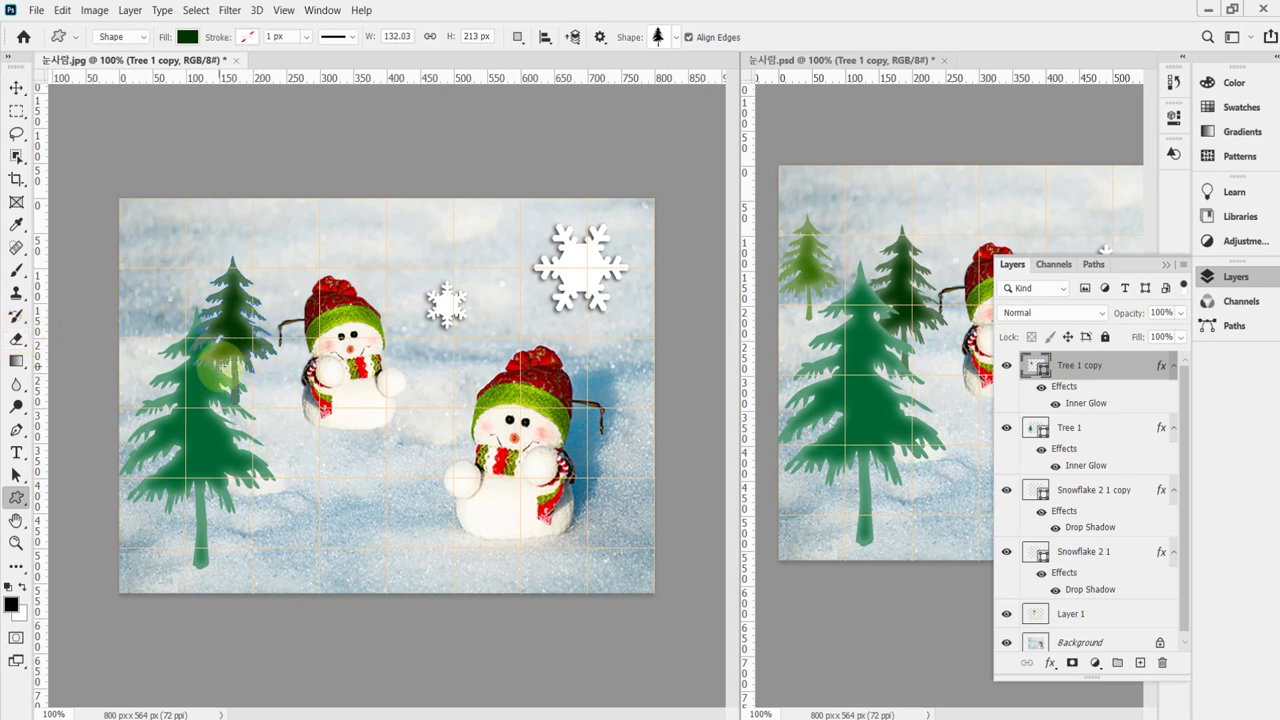
Reorder the smaller dark green tree's layer so it sits directly beneath the large Tree 1 layer in 눈사람.jpg.
click(1125, 369)
drag(1125, 369, 1130, 474)
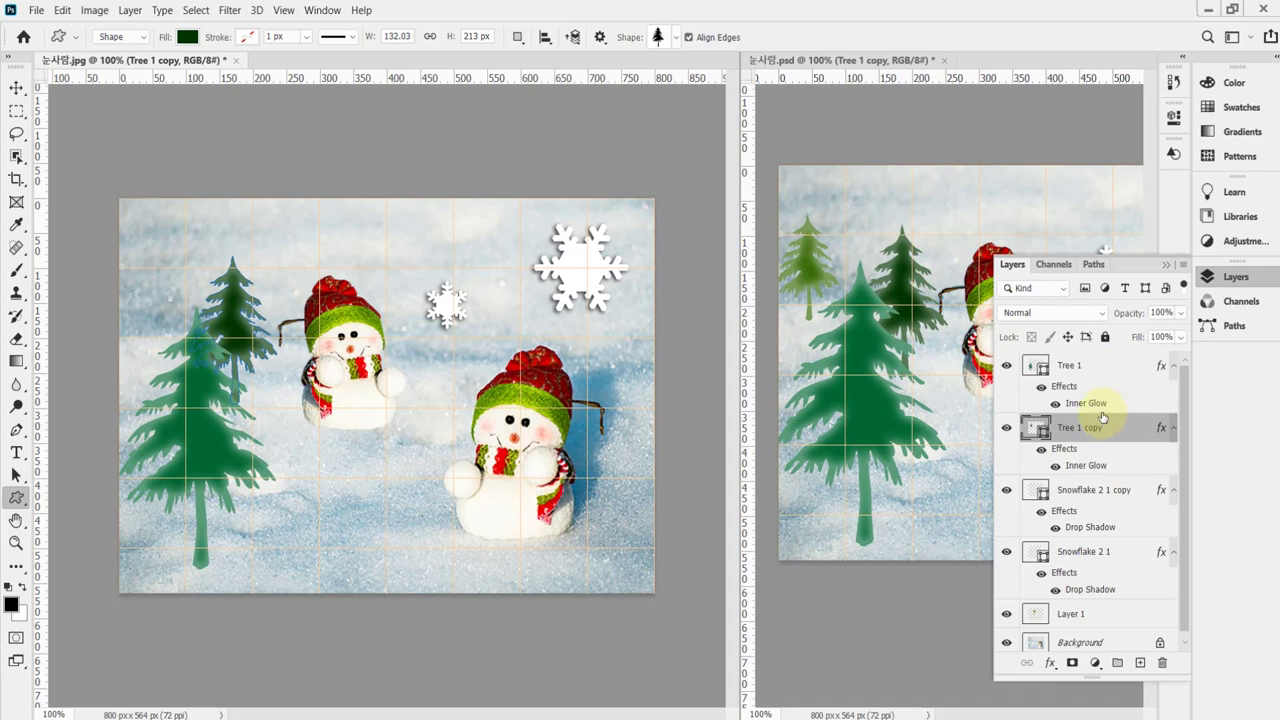
drag(1100, 424, 1094, 370)
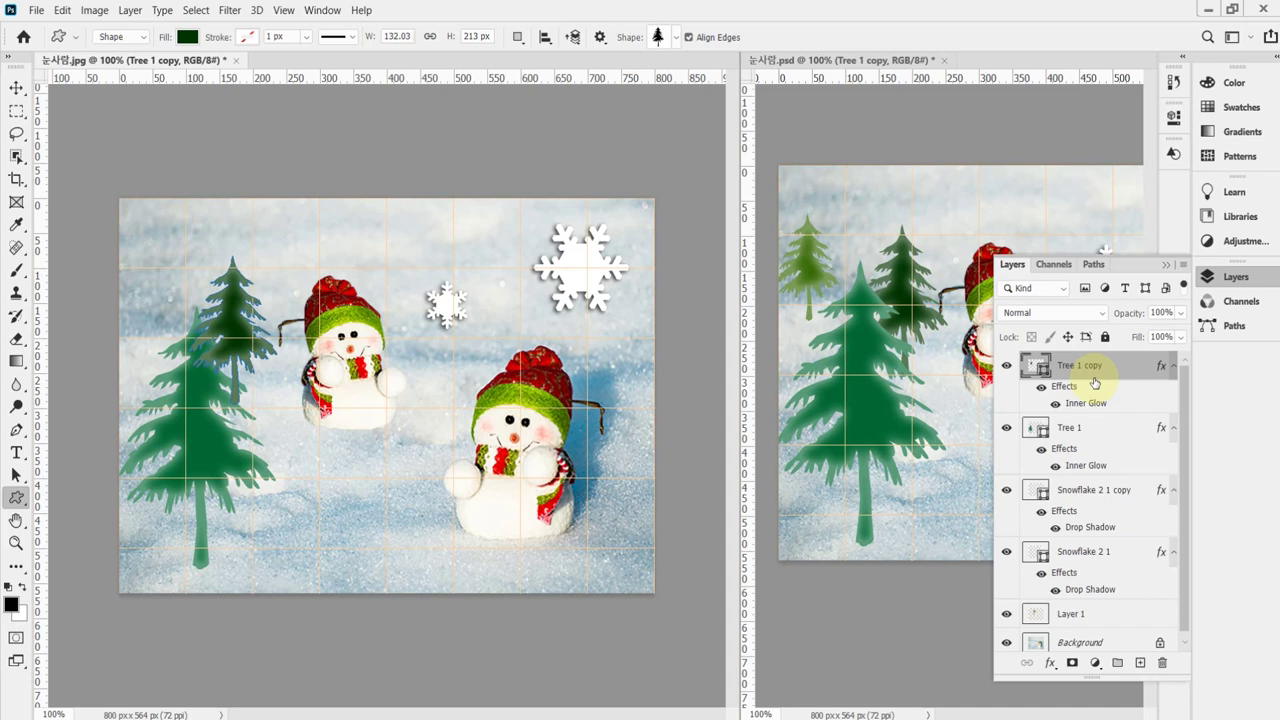
key(ctrl+bracketleft)
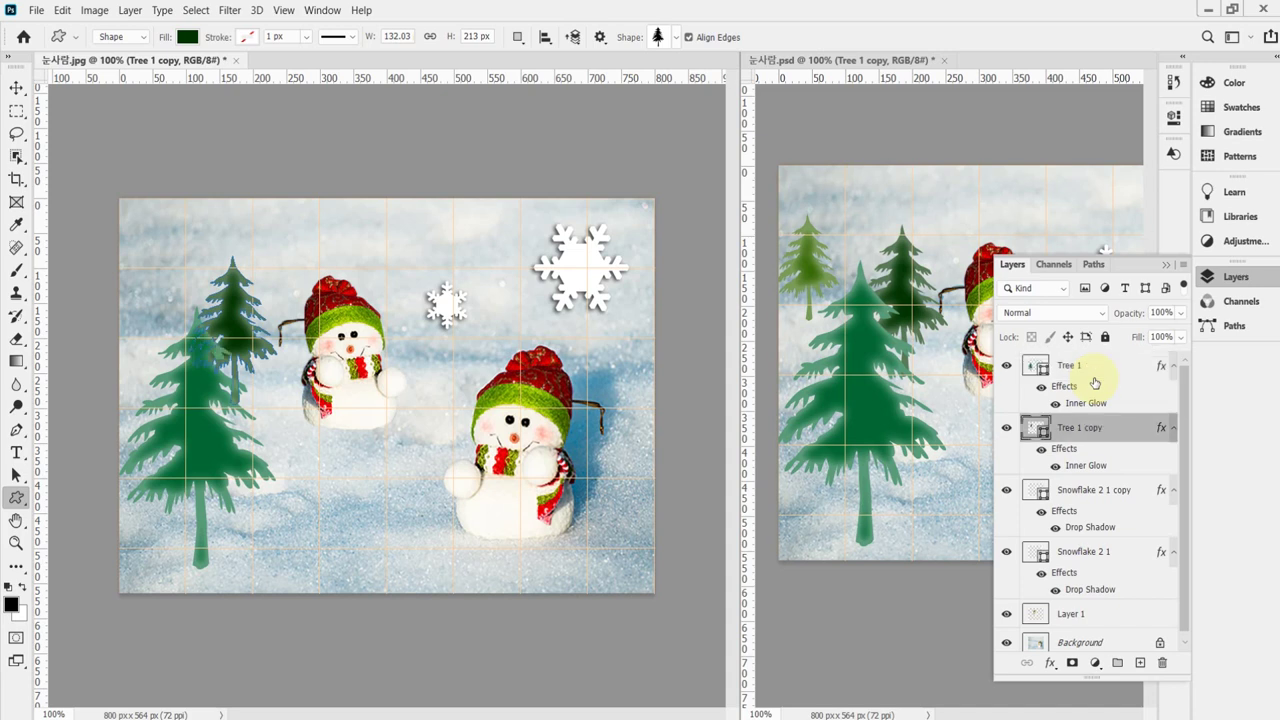
key(ctrl+bracketleft)
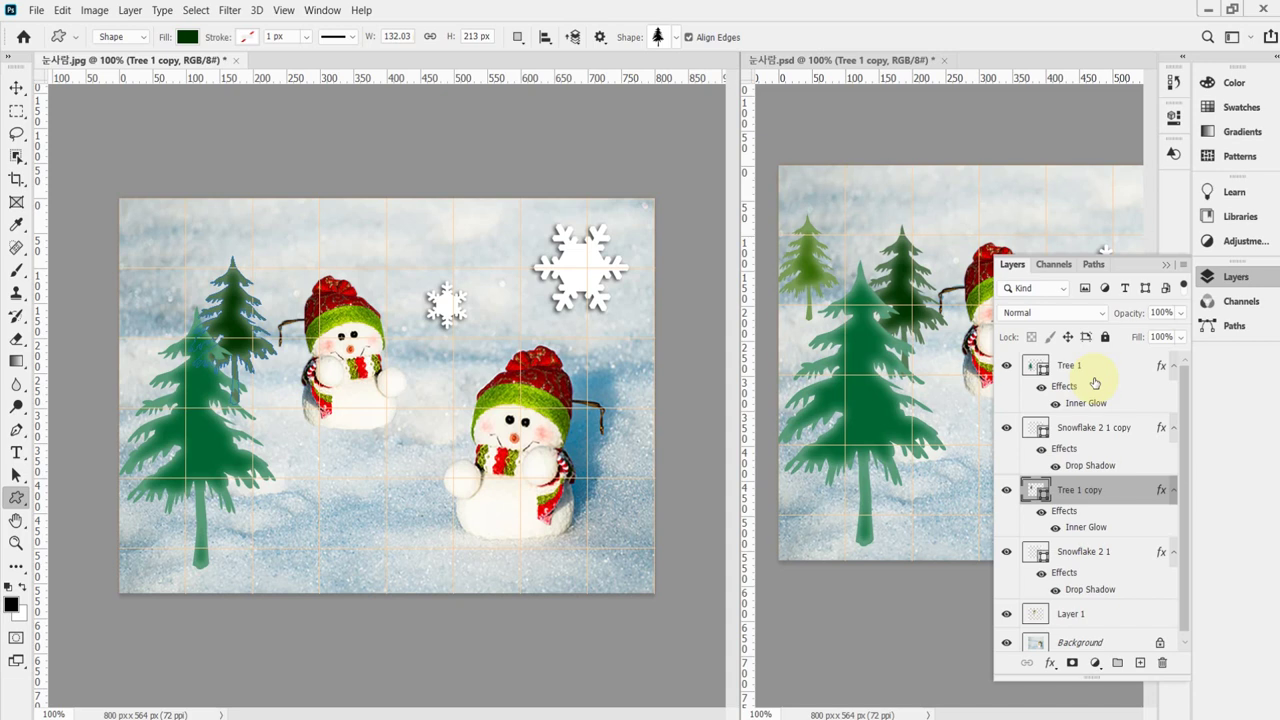
key(ctrl+bracketright)
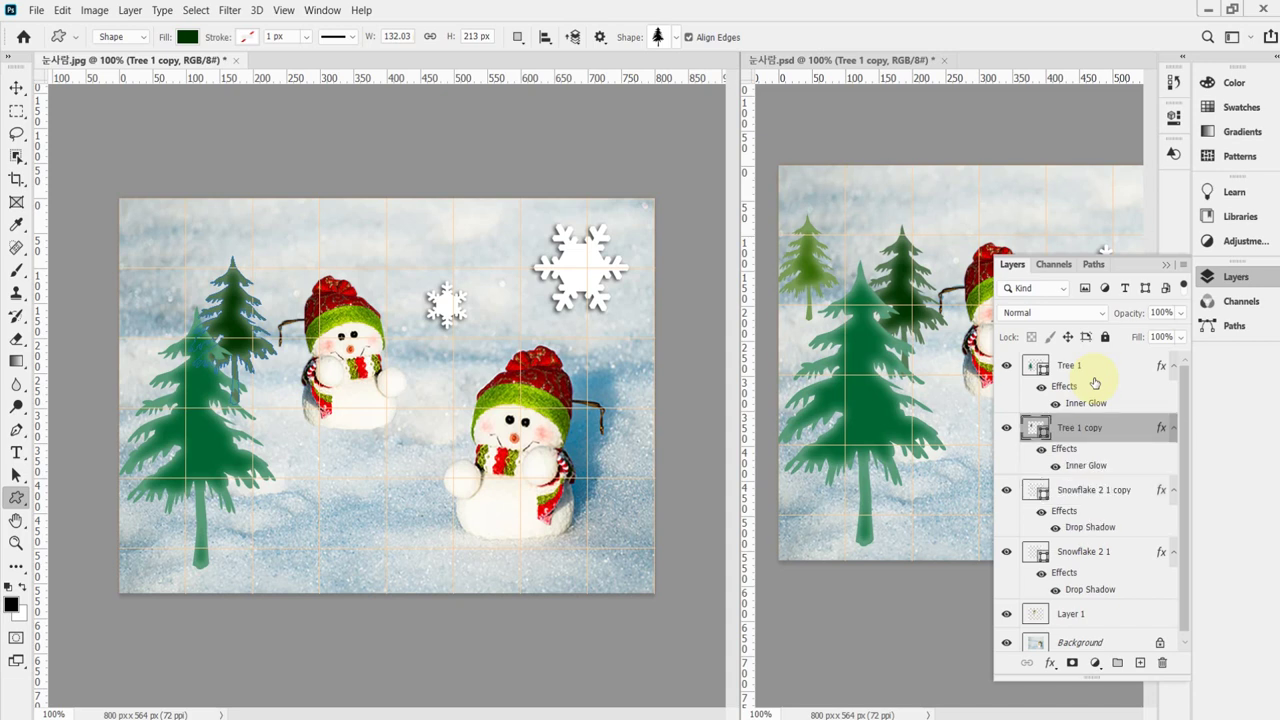
key(ctrl+bracketright)
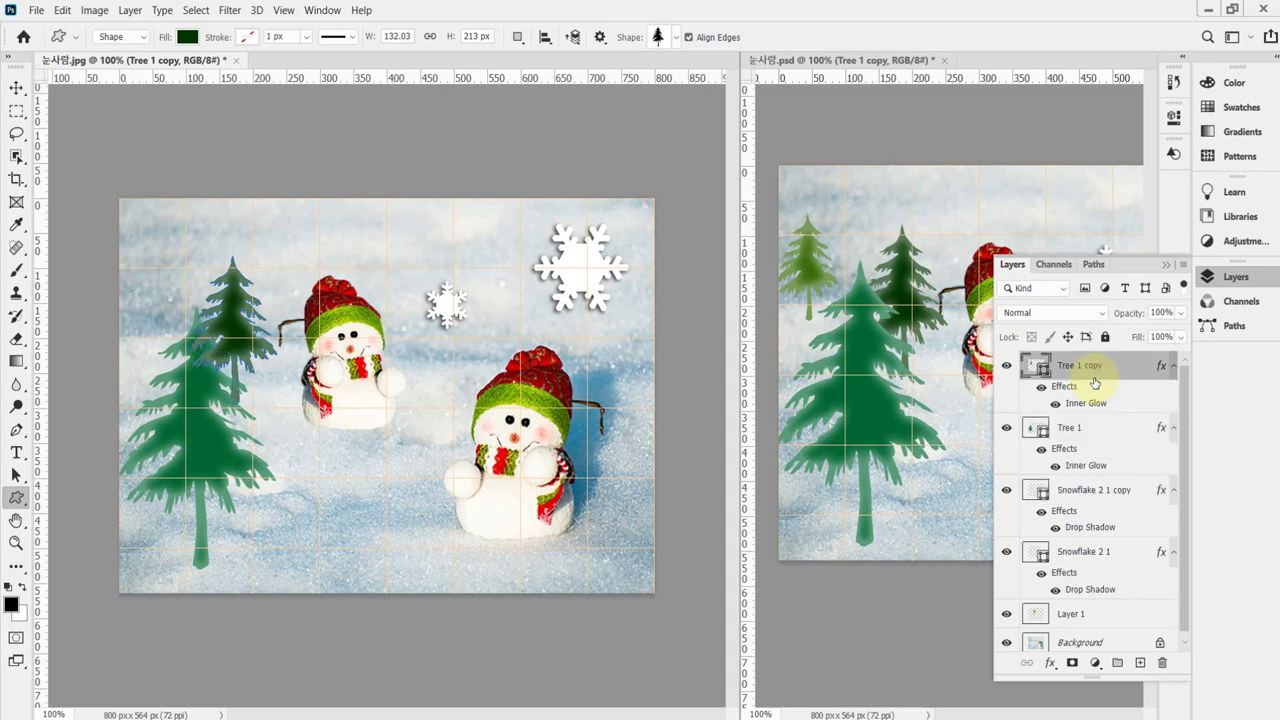
key(ctrl+bracketleft)
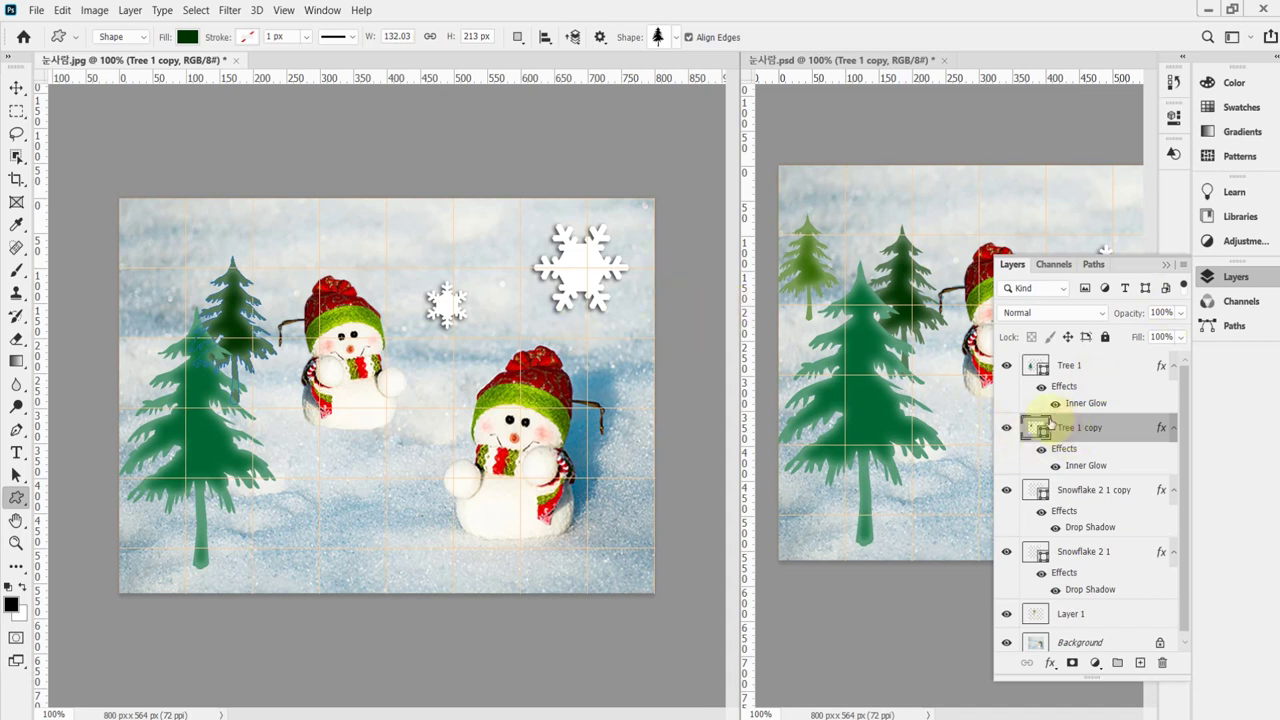
Duplicate the smaller dark green tree, scale the copy to 70.44%, centre it at X 46.5 px, Y 145 px, and apply the transform.
key(ctrl+j)
key(ctrl+t)
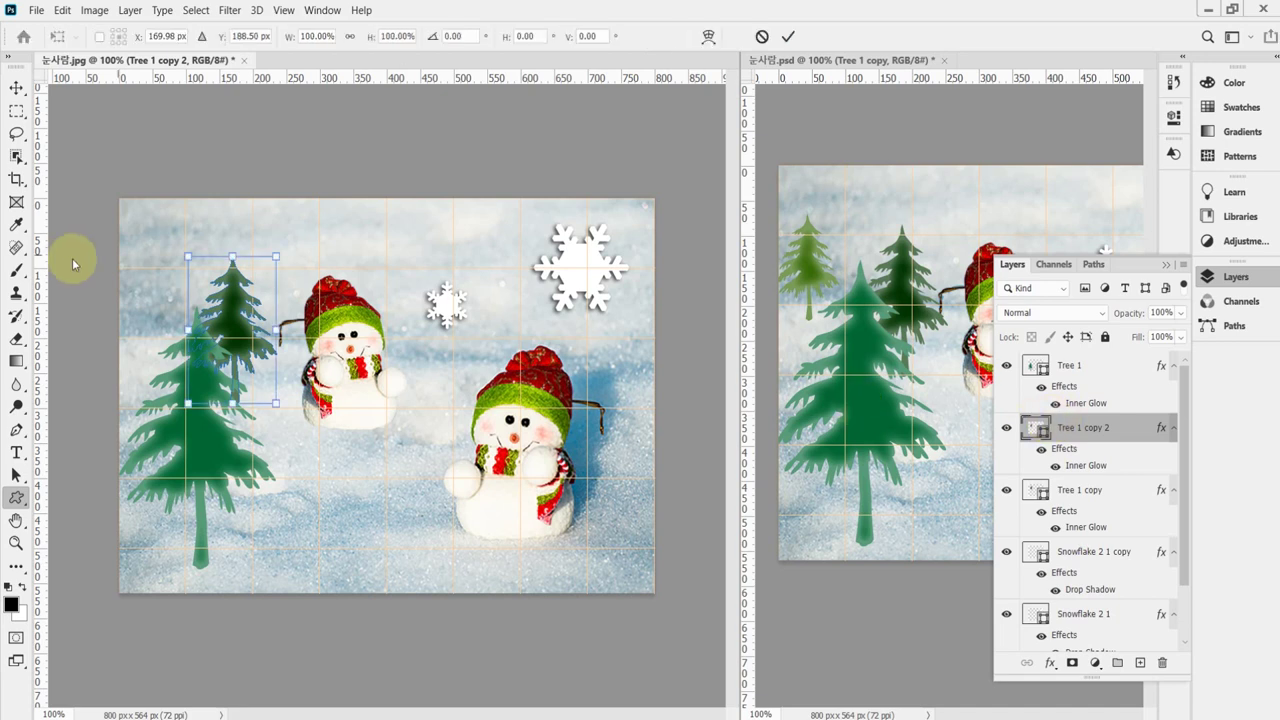
drag(252, 323, 184, 267)
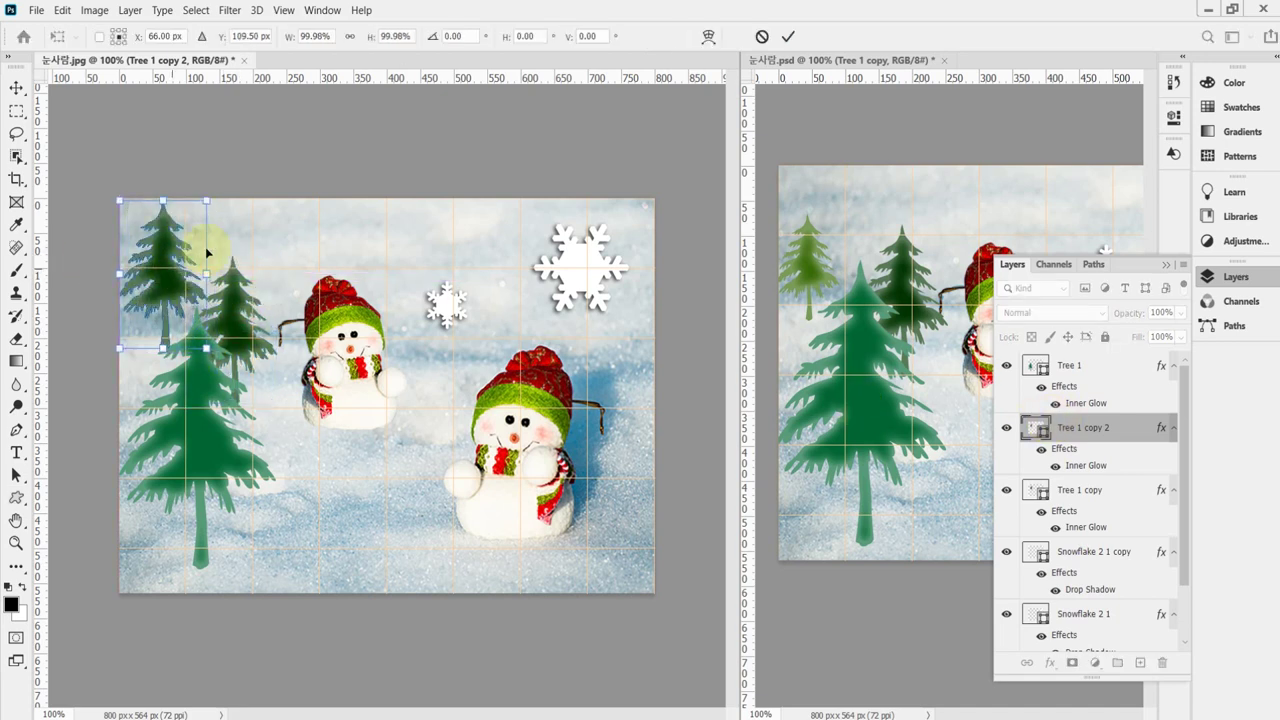
drag(208, 209, 180, 245)
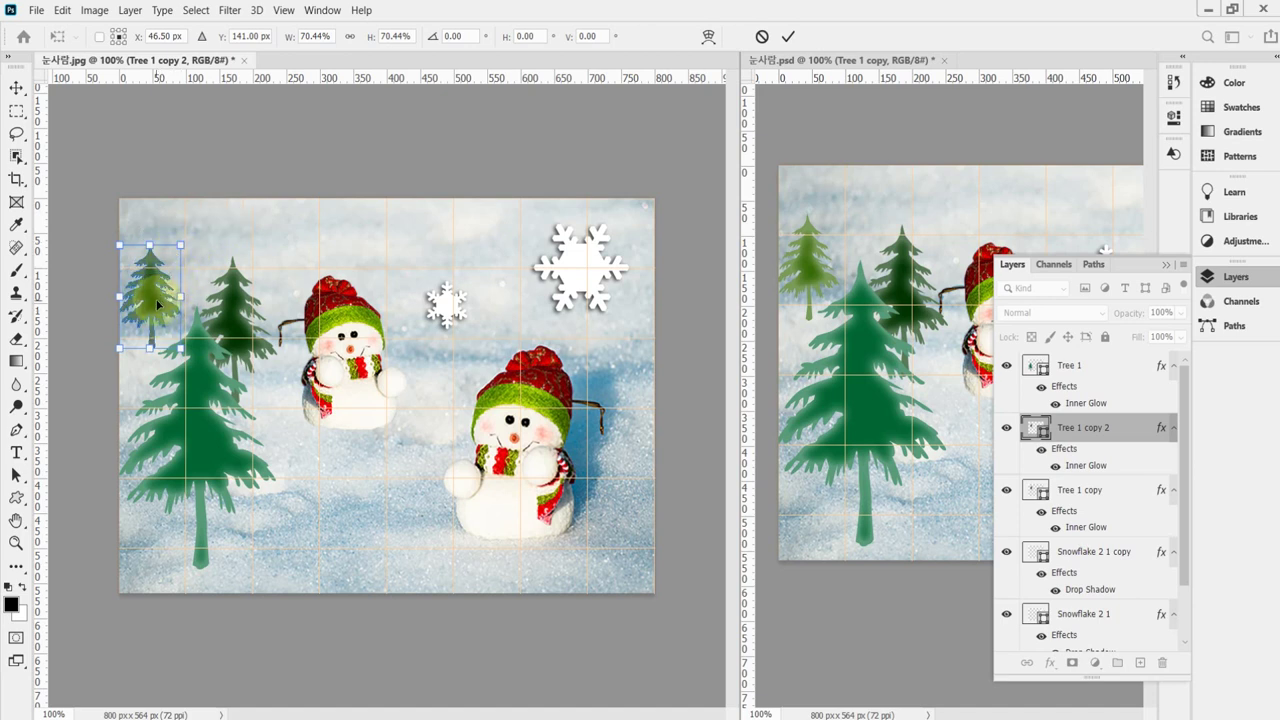
drag(155, 302, 155, 309)
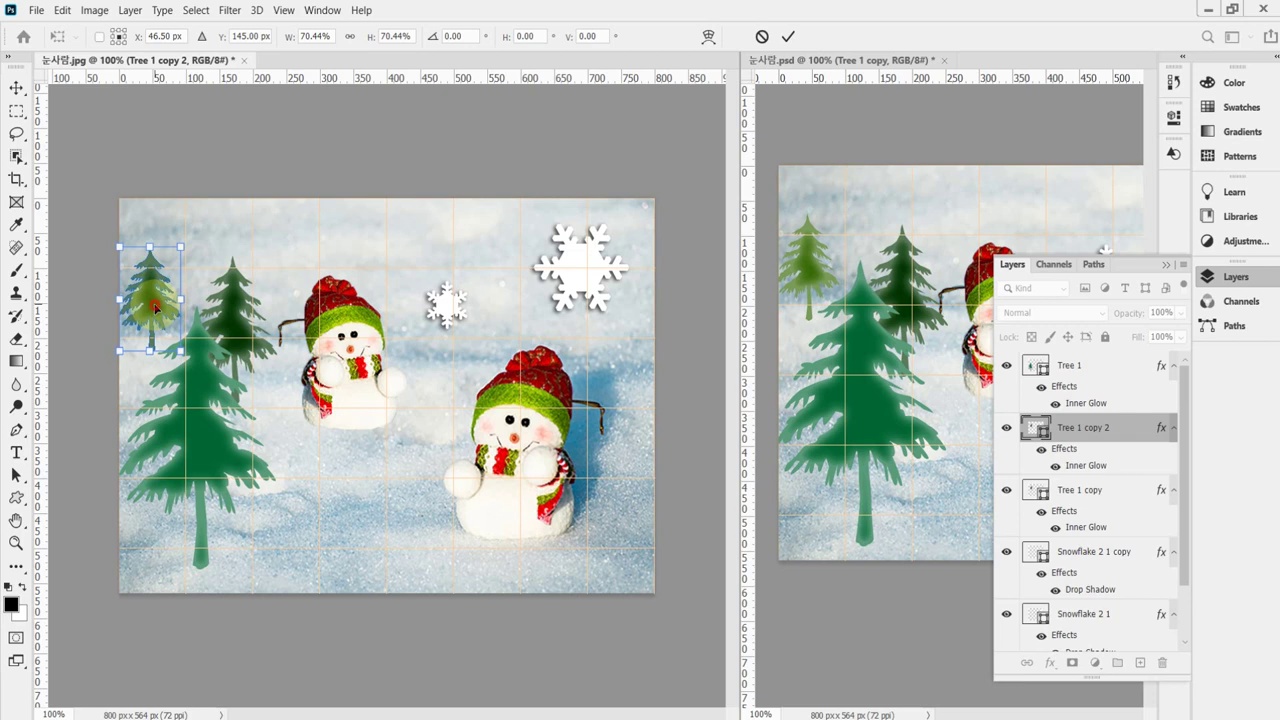
key(Return)
Find the light green tree's layer in 눈사람.psd and examine its fill colour code.
key(u)
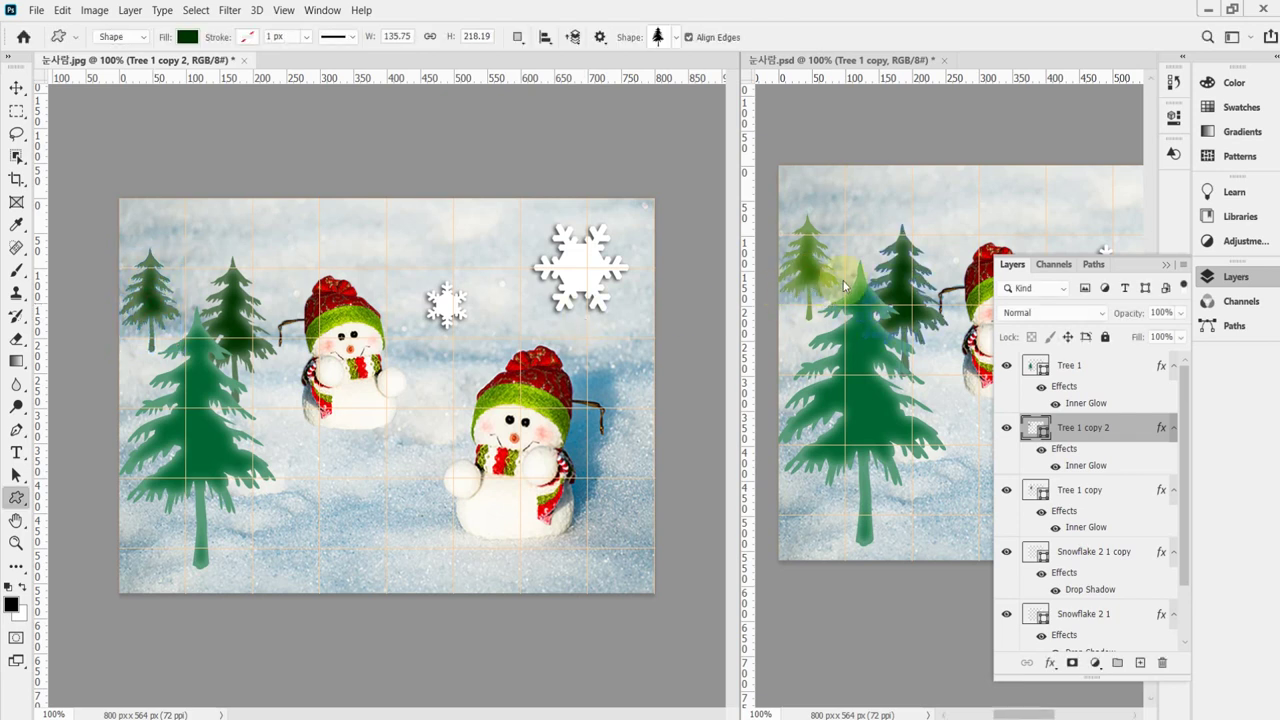
click(843, 287)
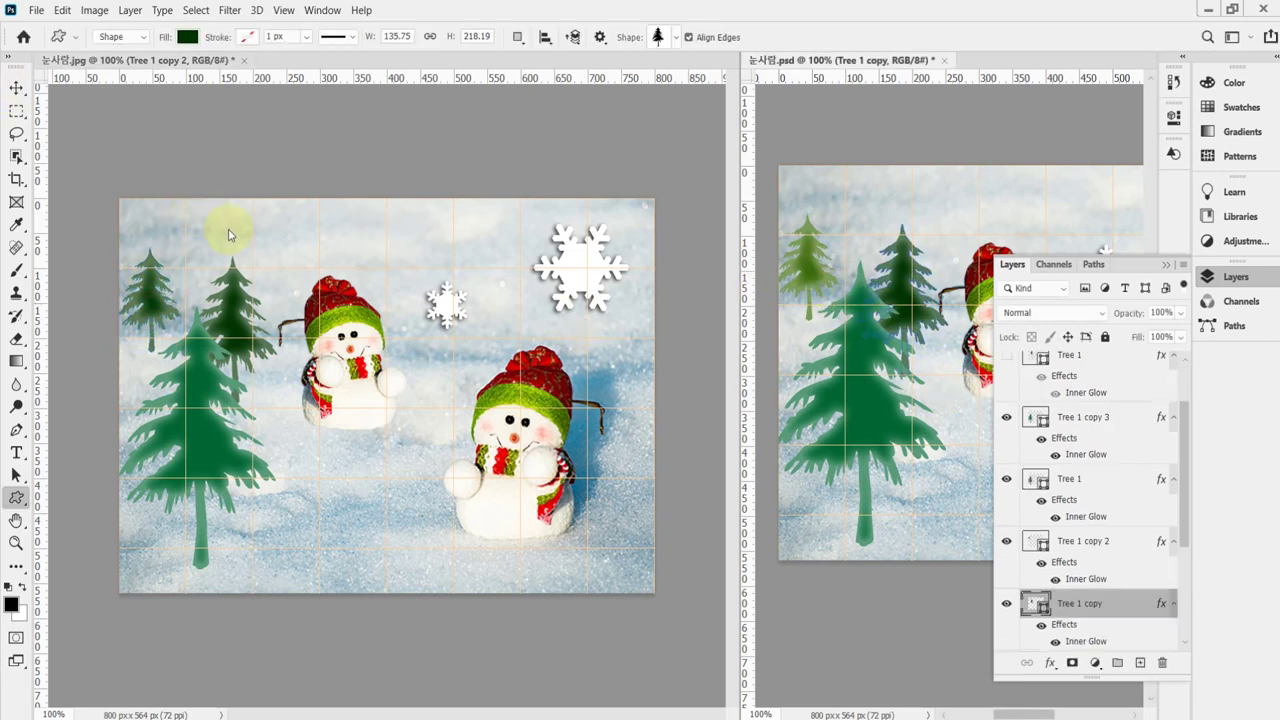
key(m)
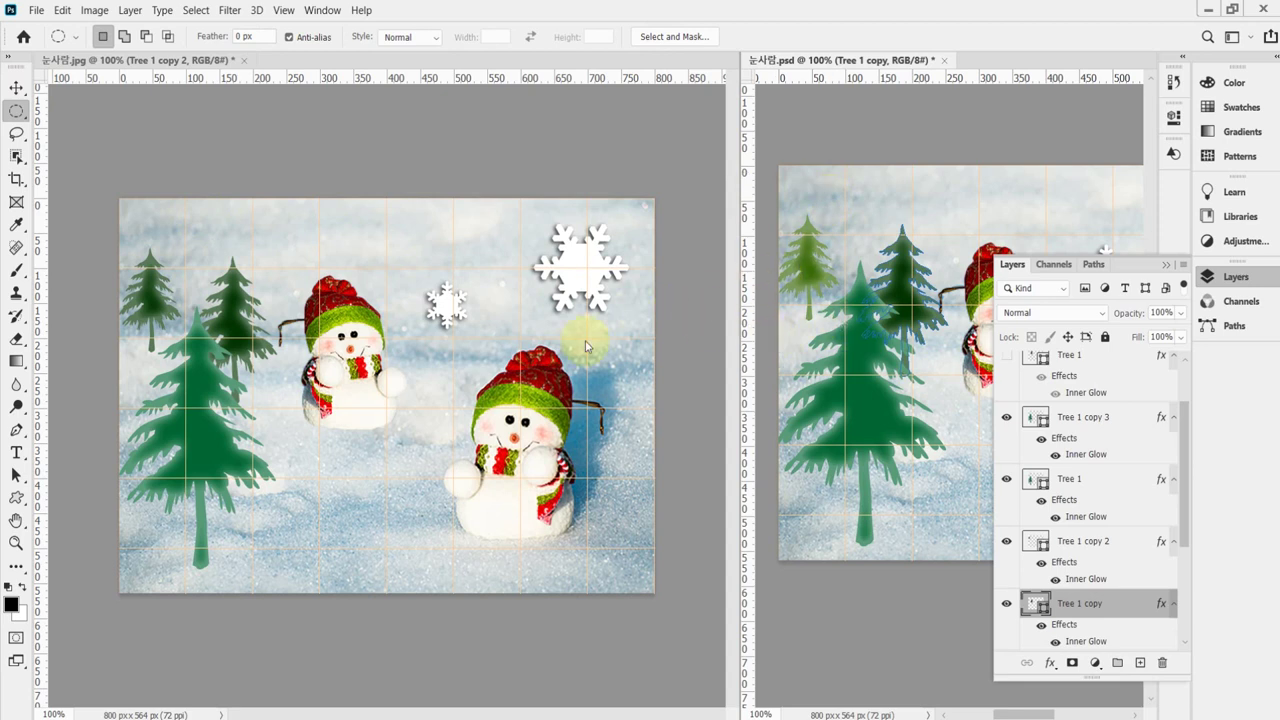
key(v)
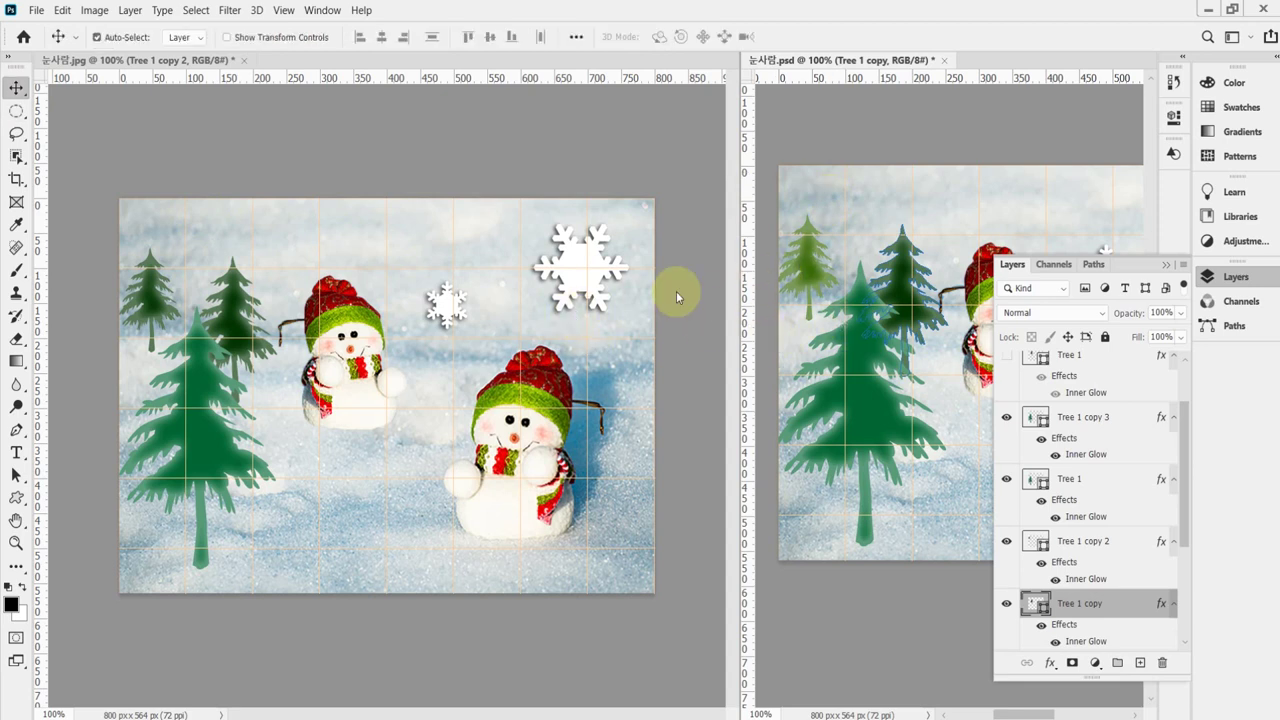
click(812, 272)
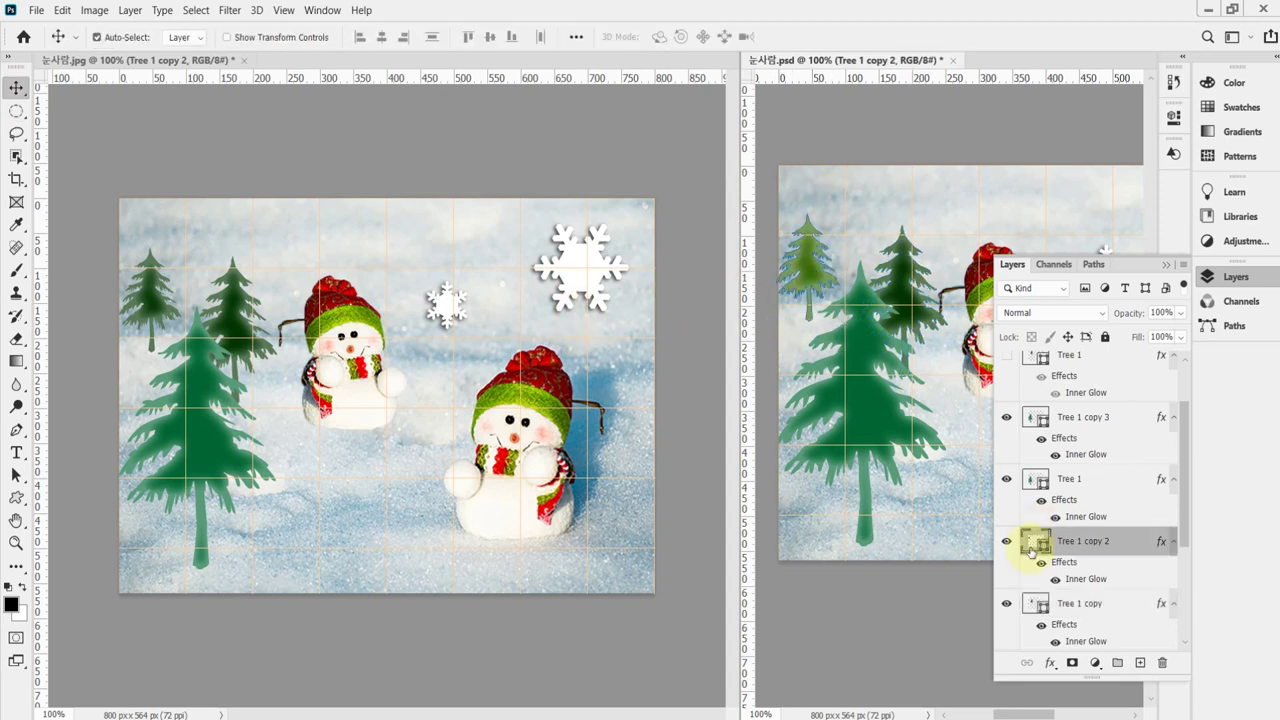
double_click(1034, 541)
click(686, 352)
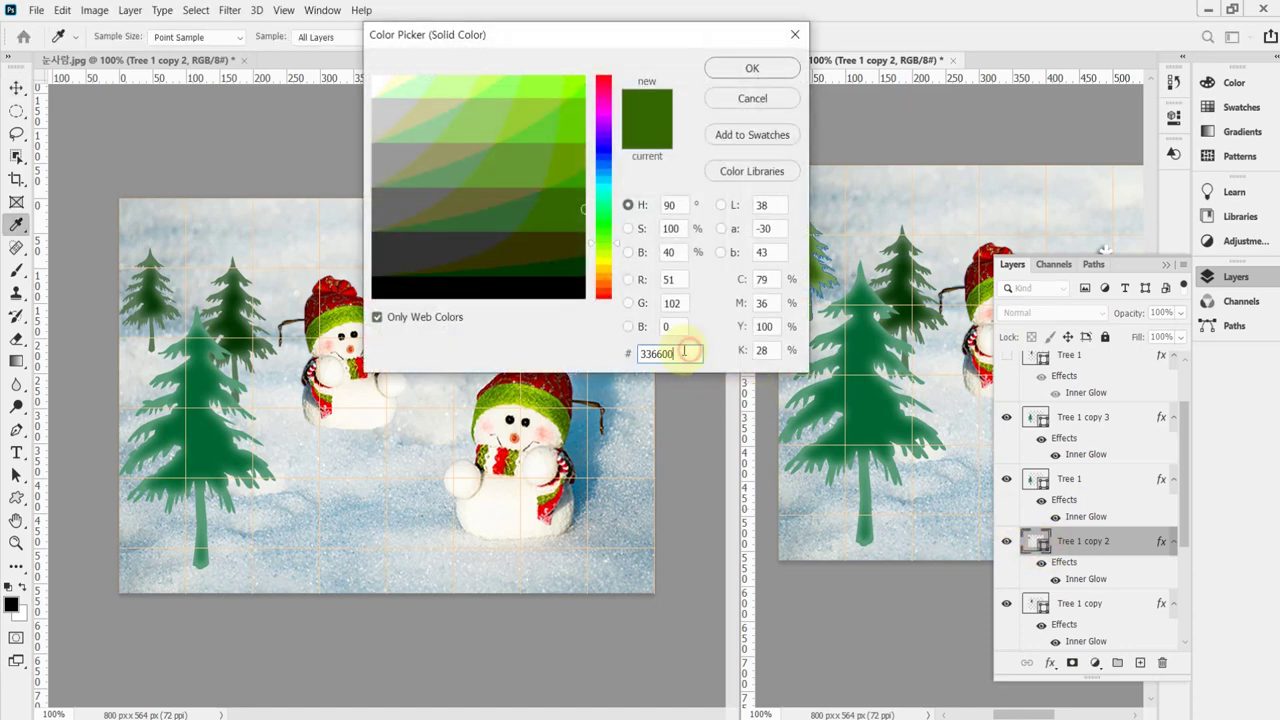
click(752, 98)
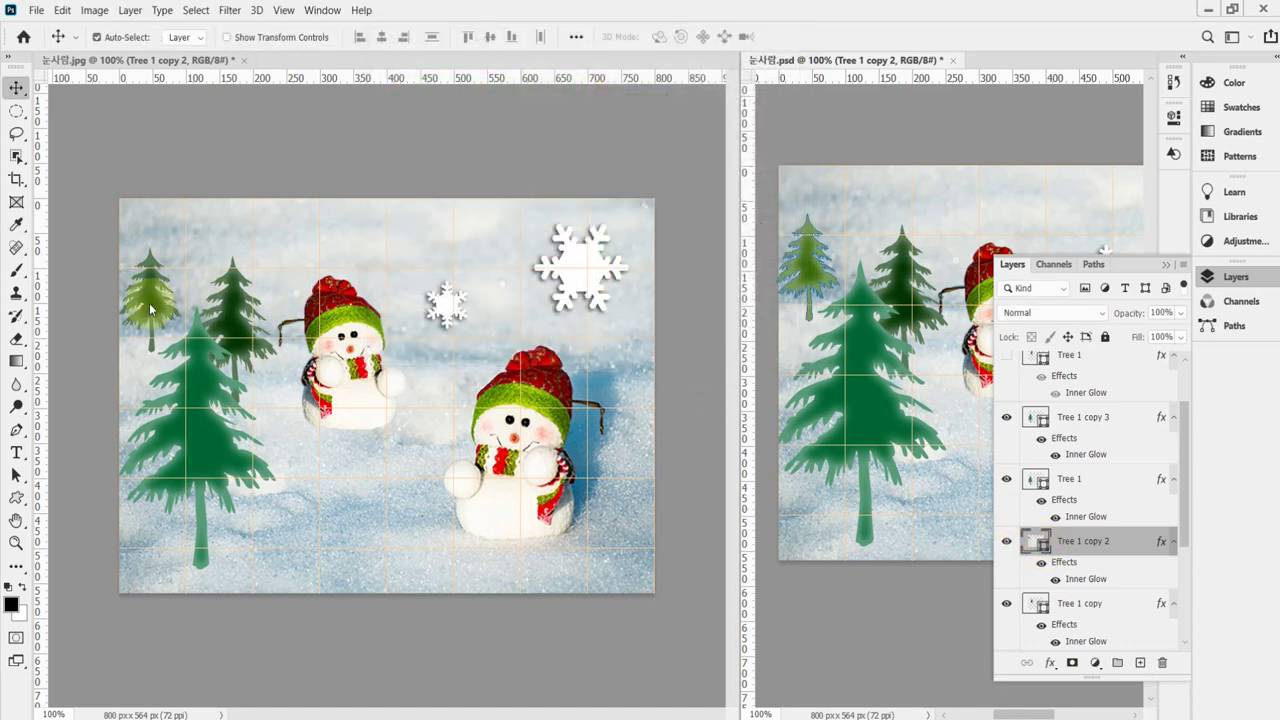
Set the fill colour of the smallest fir tree, Tree 1 copy 2, in 눈사람.jpg to hex 360.
scroll(1071, 400, down, 3)
double_click(1040, 372)
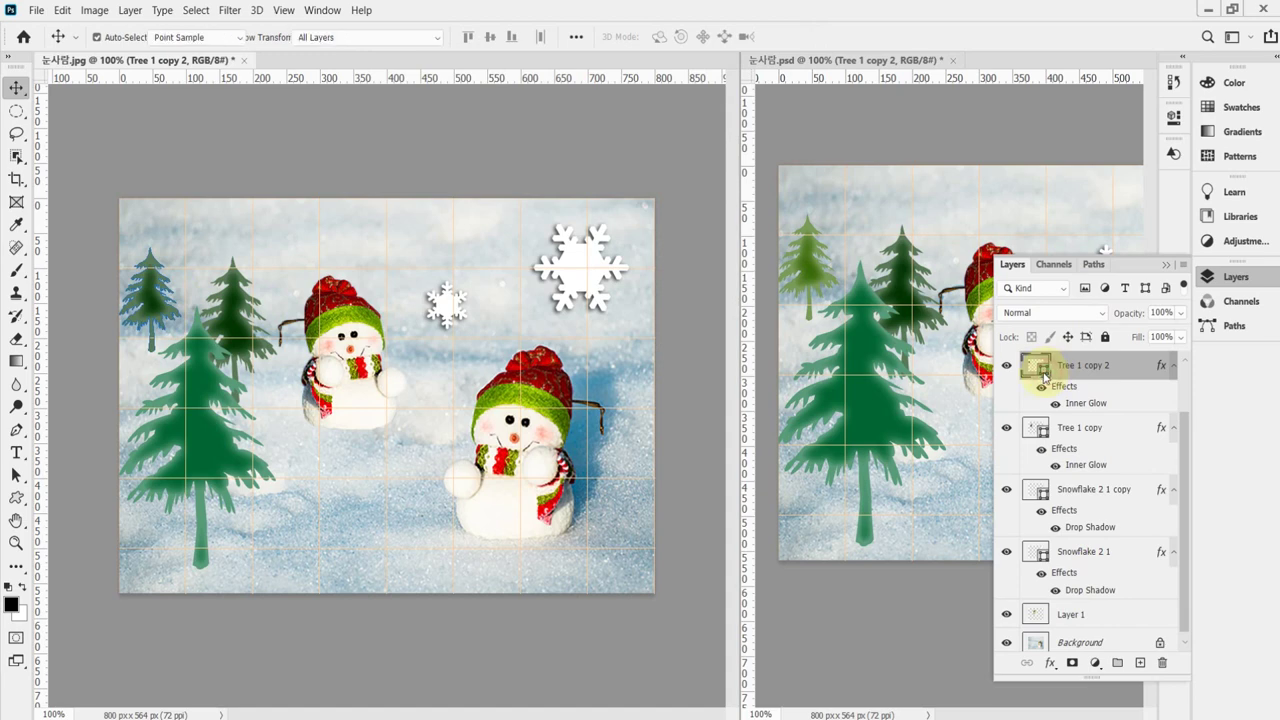
text(336600)
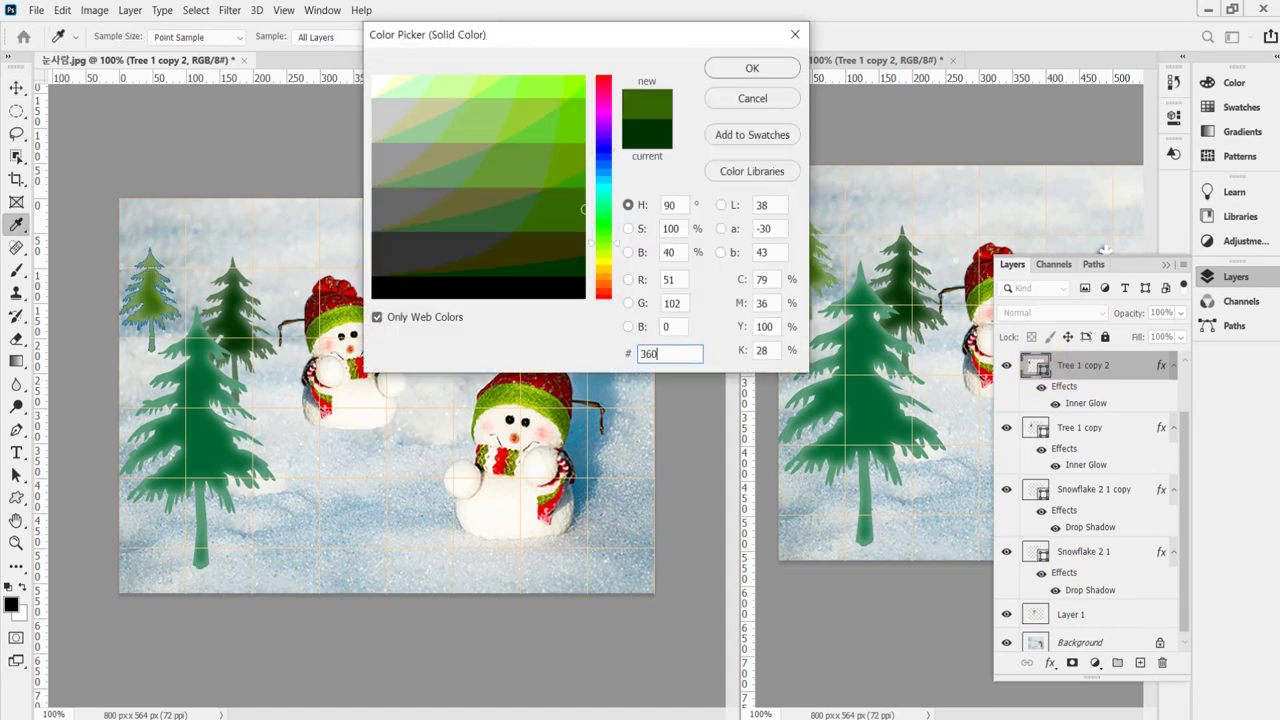
key(Return)
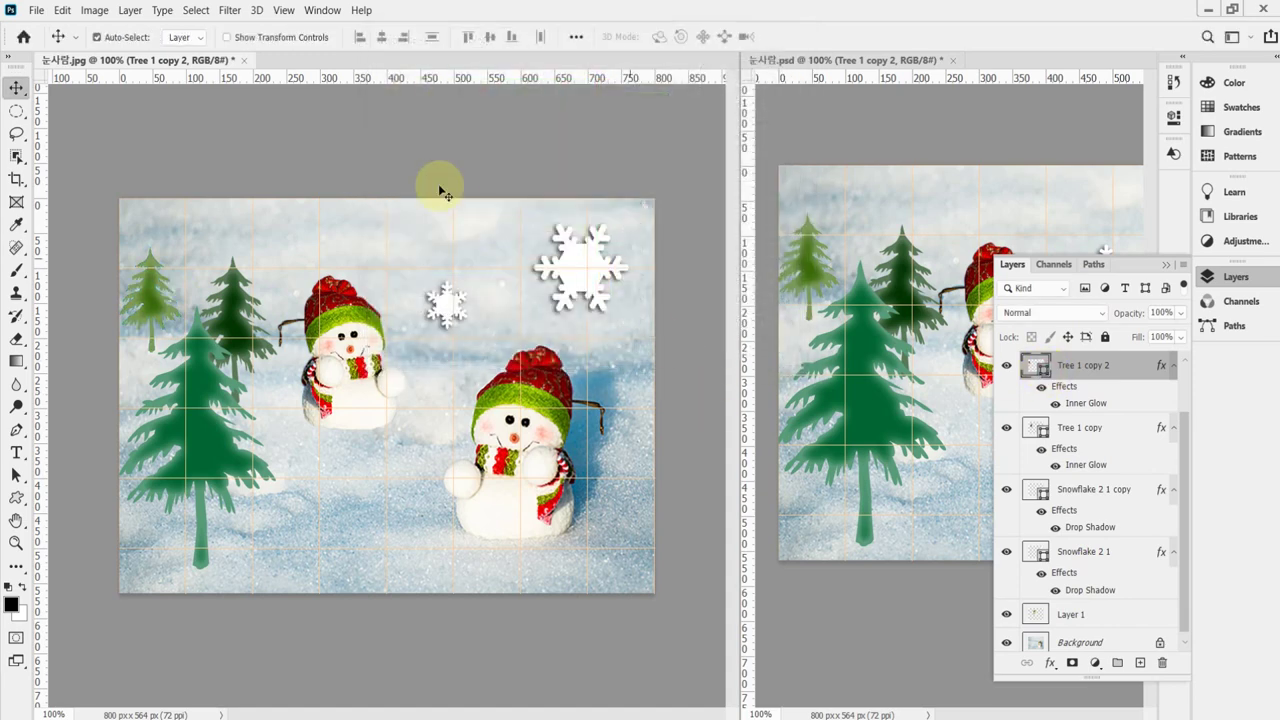
click(1232, 286)
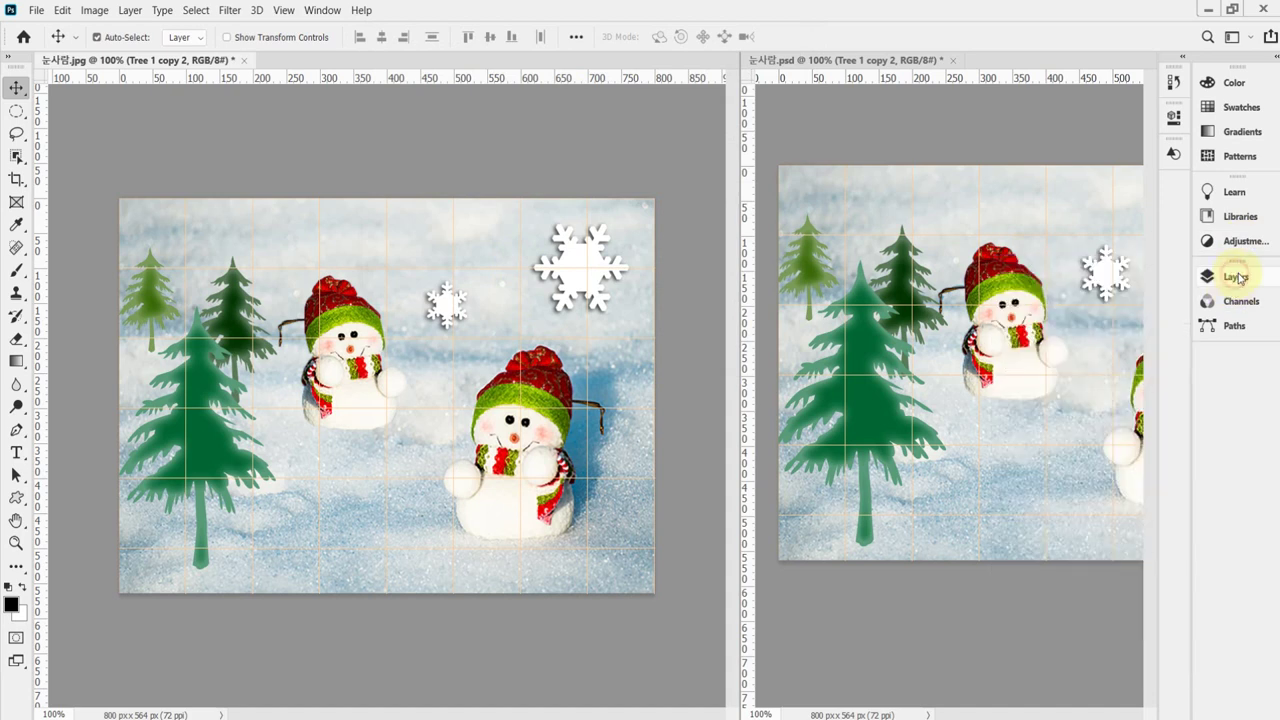
drag(483, 467, 568, 136)
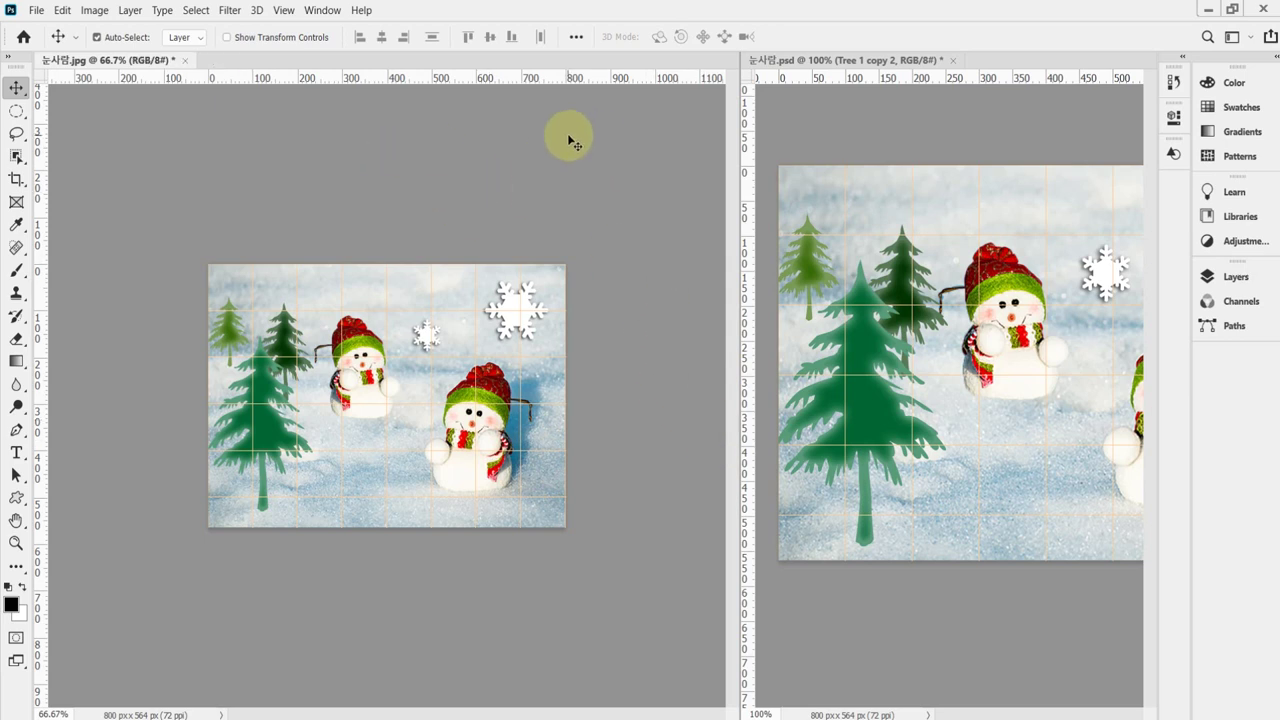